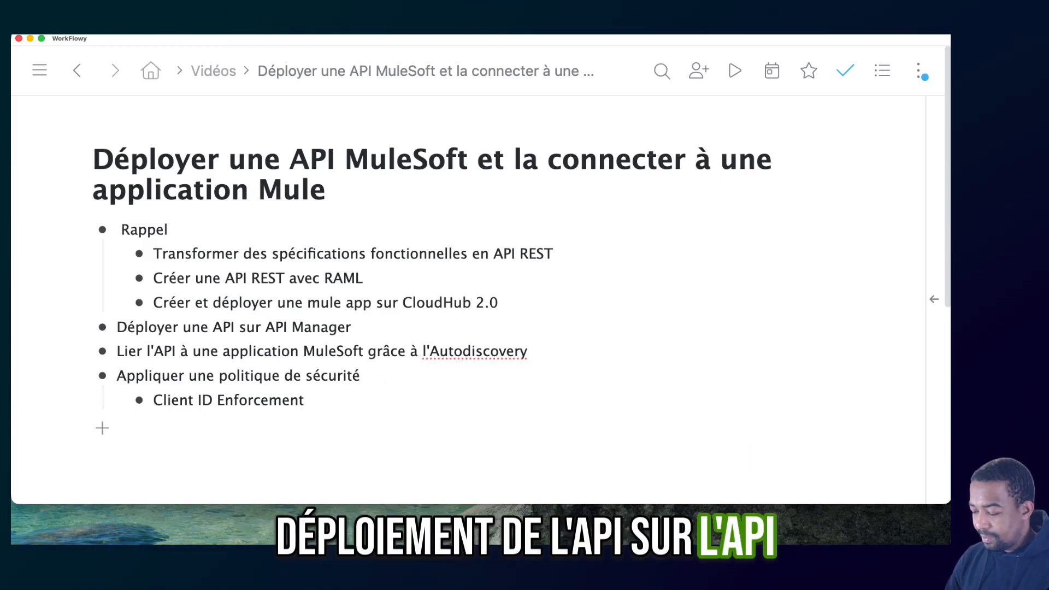
# - Switch to the Chrome browser and open the mulesoft.com website
pyautogui.press('super+Tab')
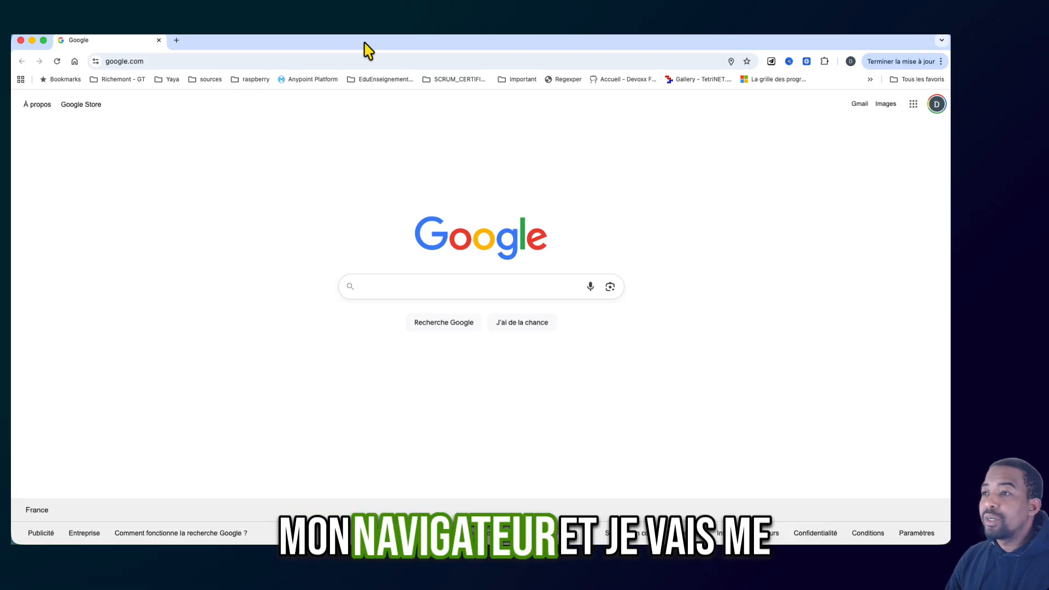
pyautogui.click(339, 61)
pyautogui.write('mulesoft')
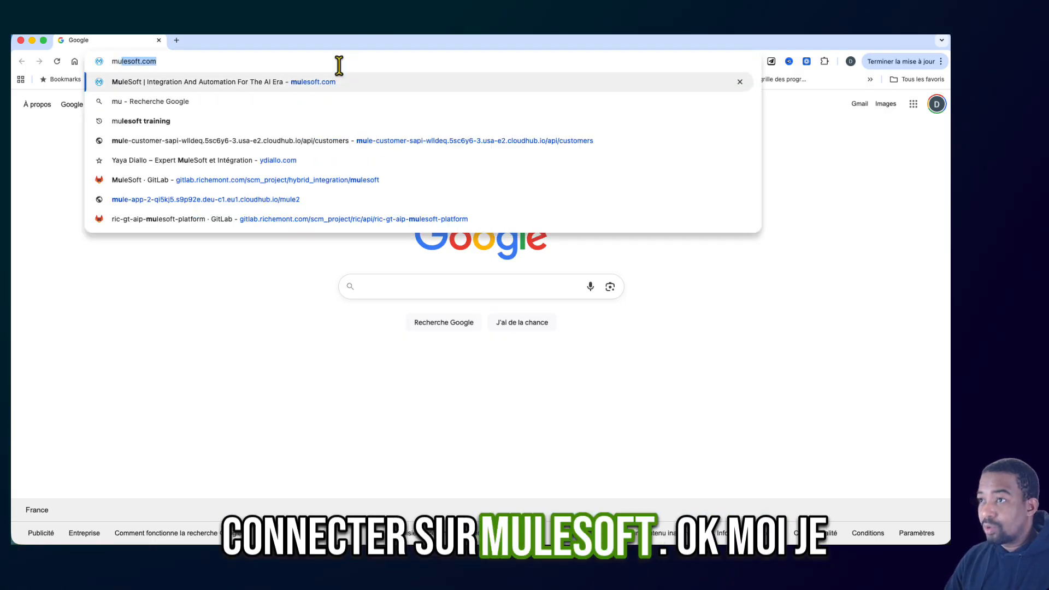
pyautogui.press('Return')
# - Sign in to Anypoint Platform through the MuleSoft site's login options, using the saved account credentials
pyautogui.moveTo(298, 107)
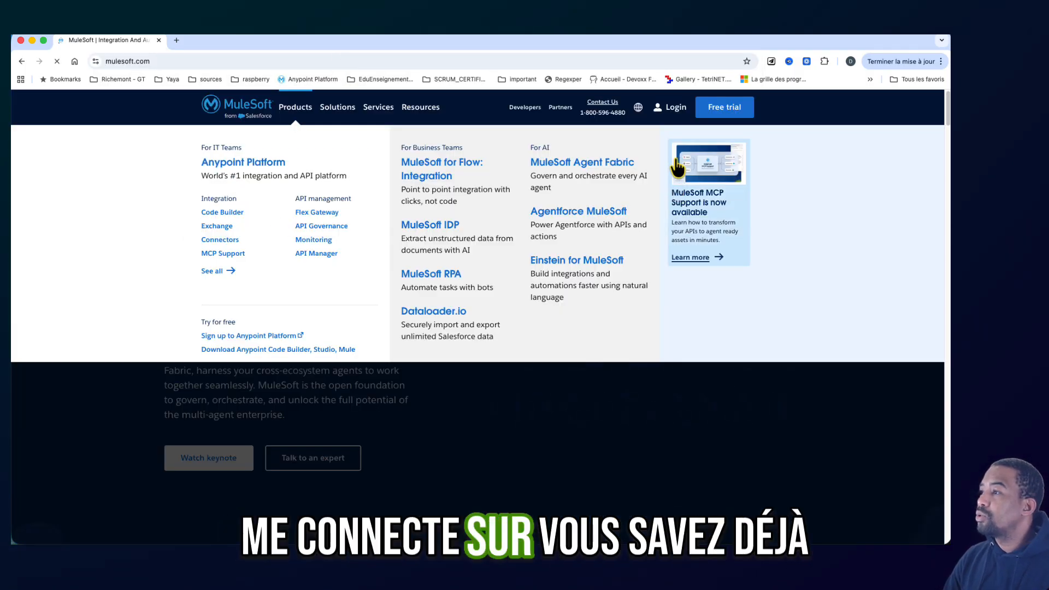
pyautogui.moveTo(675, 115)
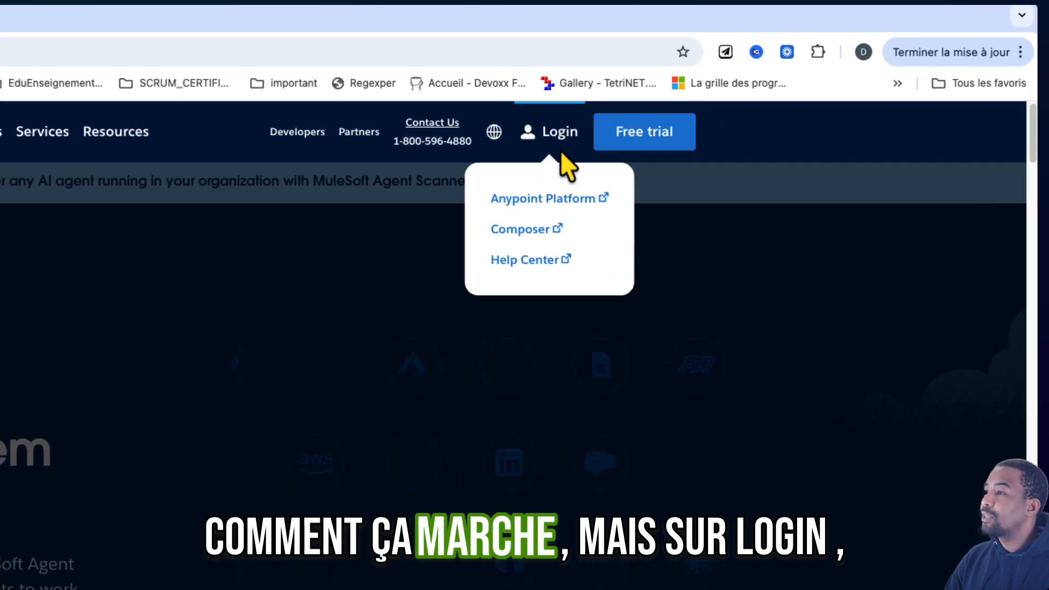
pyautogui.click(546, 201)
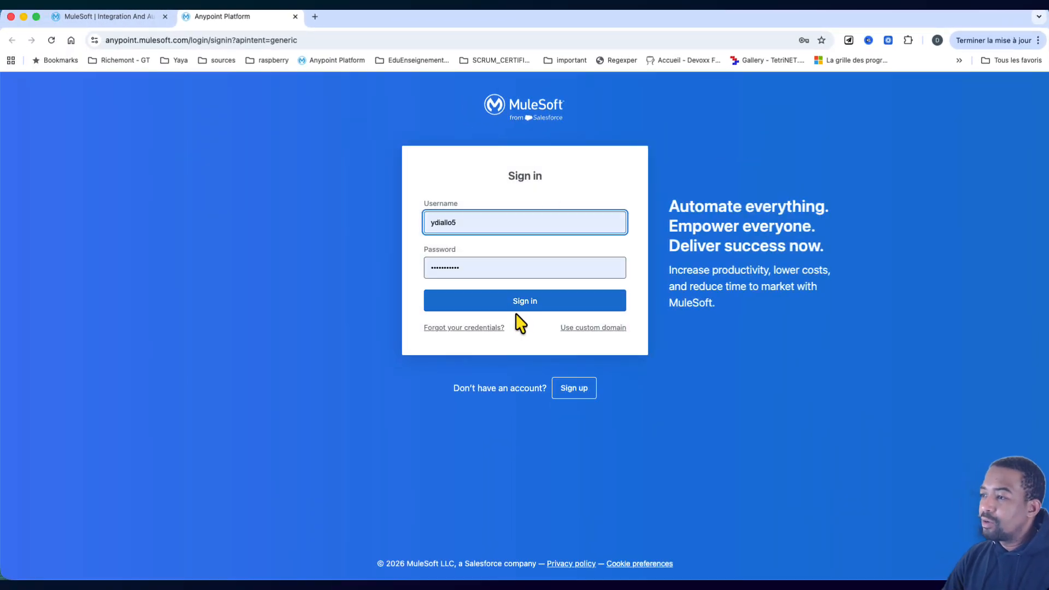
pyautogui.click(519, 307)
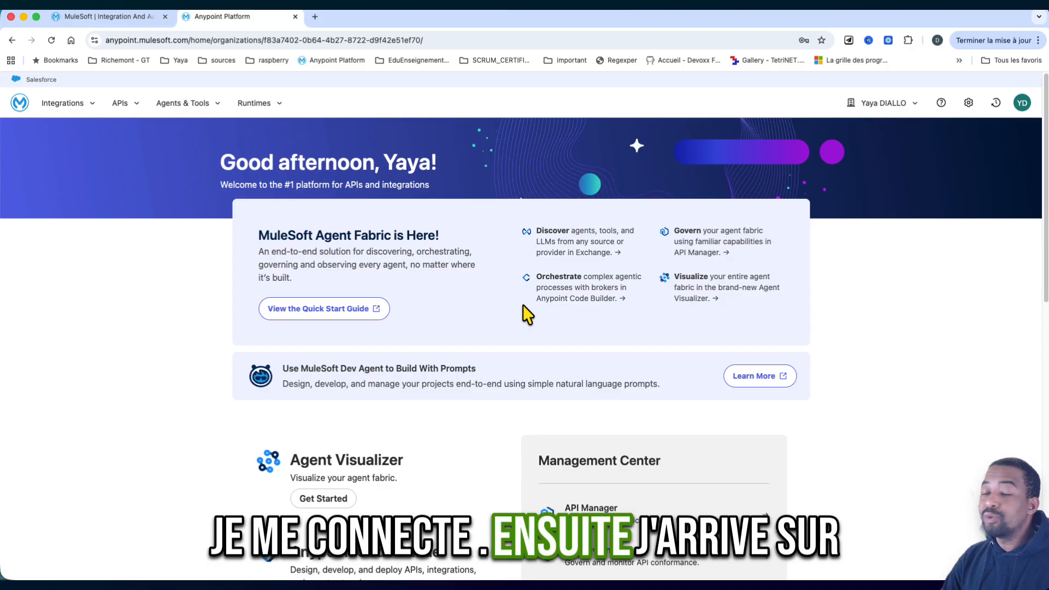
# - Open API Manager from the Anypoint Platform home page
pyautogui.scroll(-2, 525, 314)
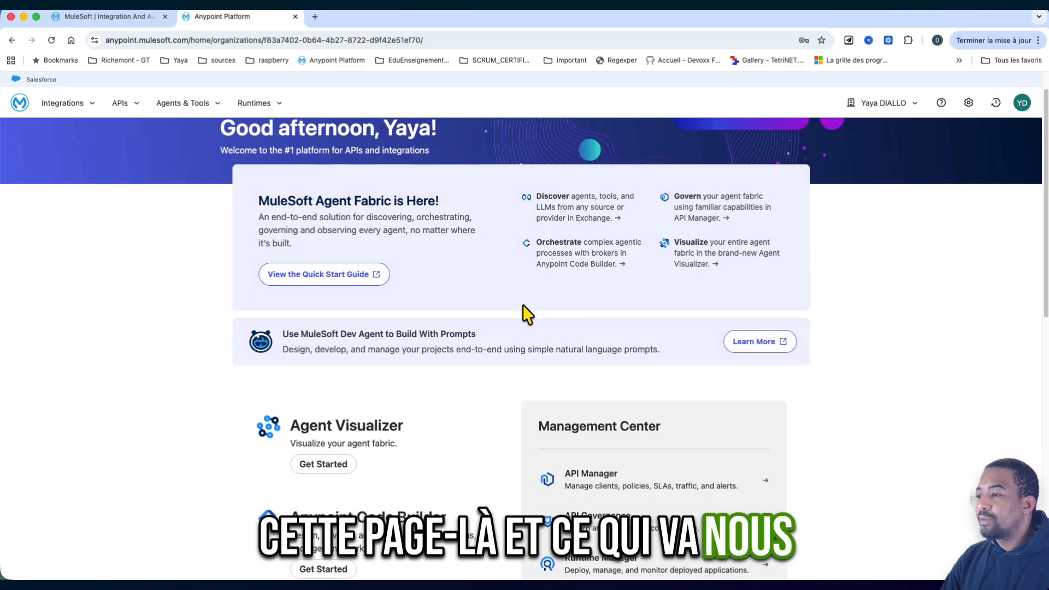
pyautogui.scroll(-1, 526, 314)
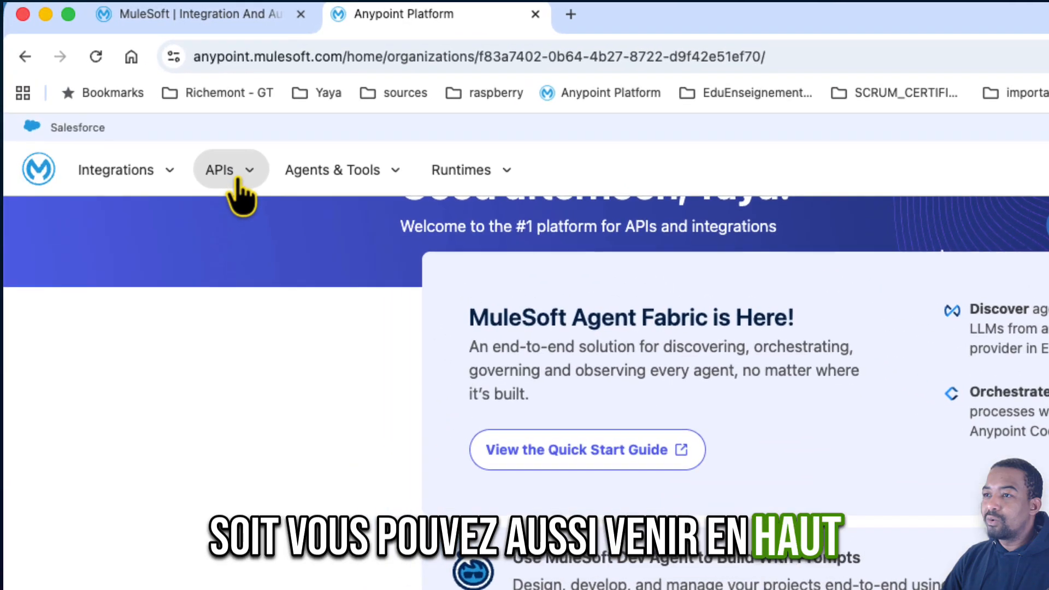
pyautogui.click(129, 106)
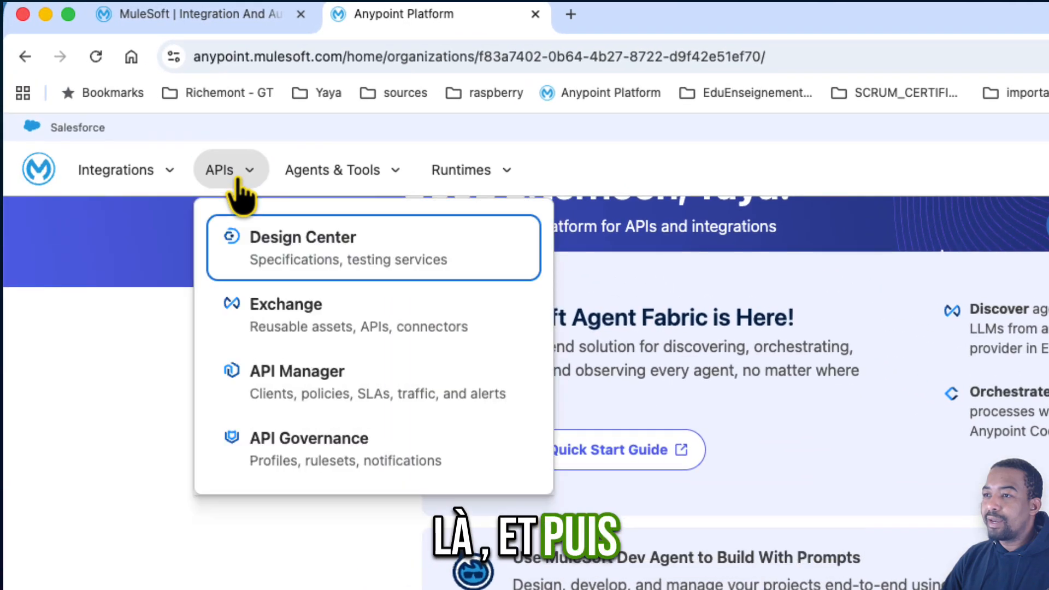
pyautogui.click(299, 397)
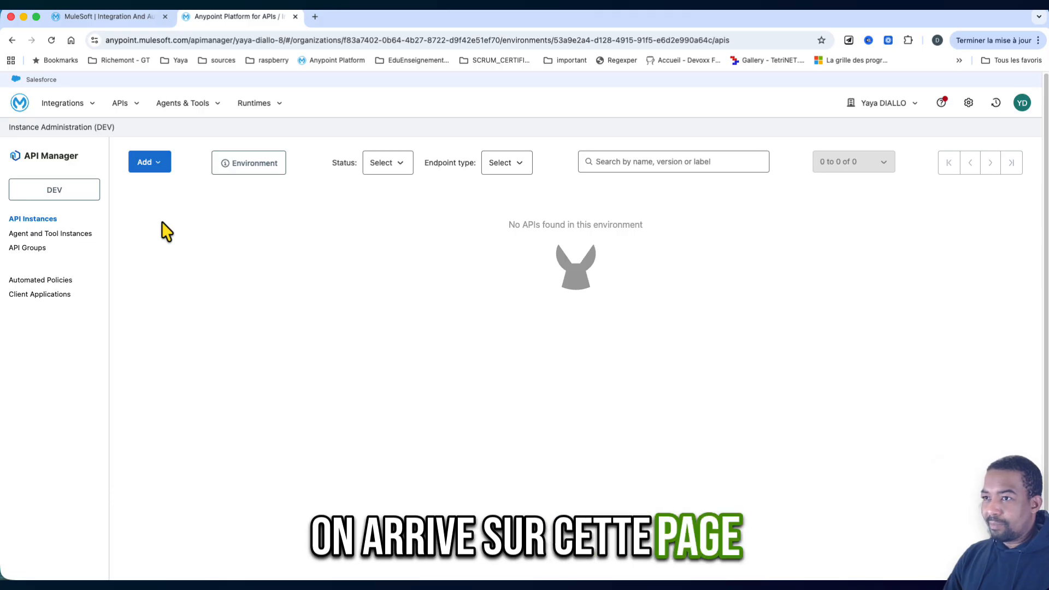
# - Review the environments available for switching and the options for adding an API, staying in the DEV environment
pyautogui.click(63, 194)
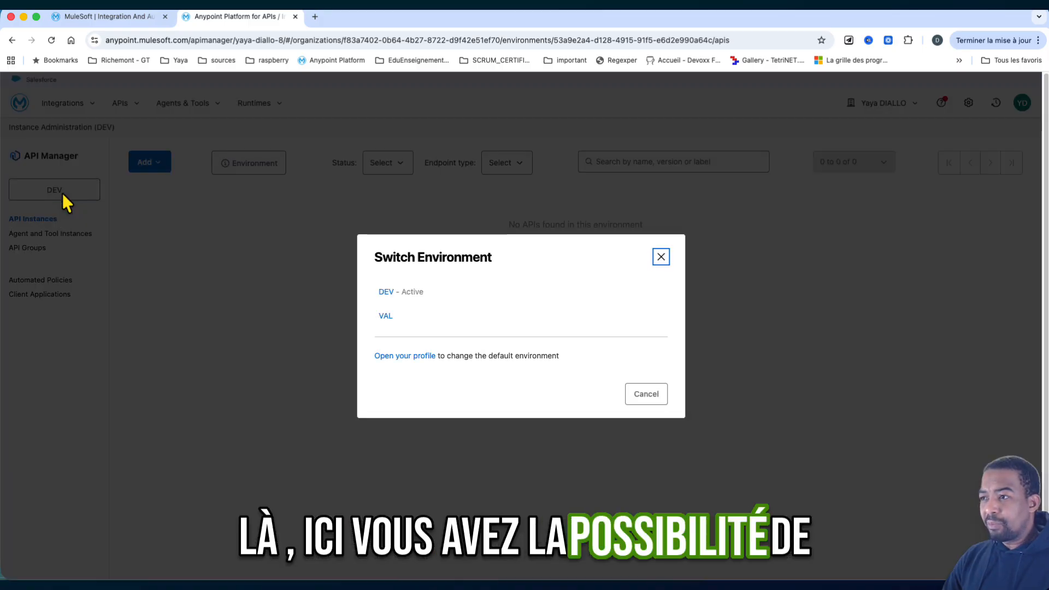
pyautogui.click(647, 395)
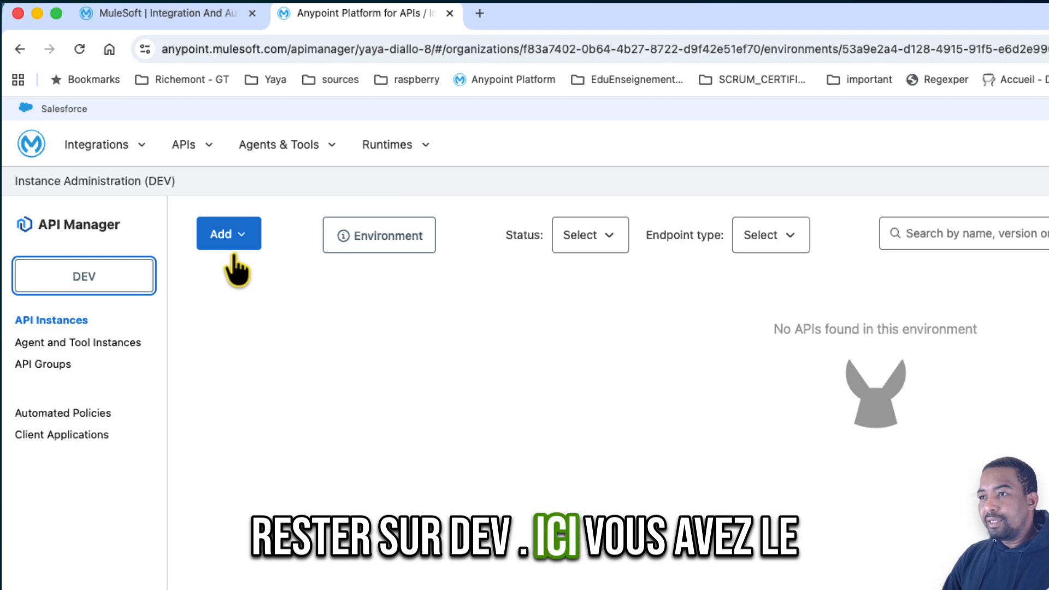
pyautogui.click(240, 241)
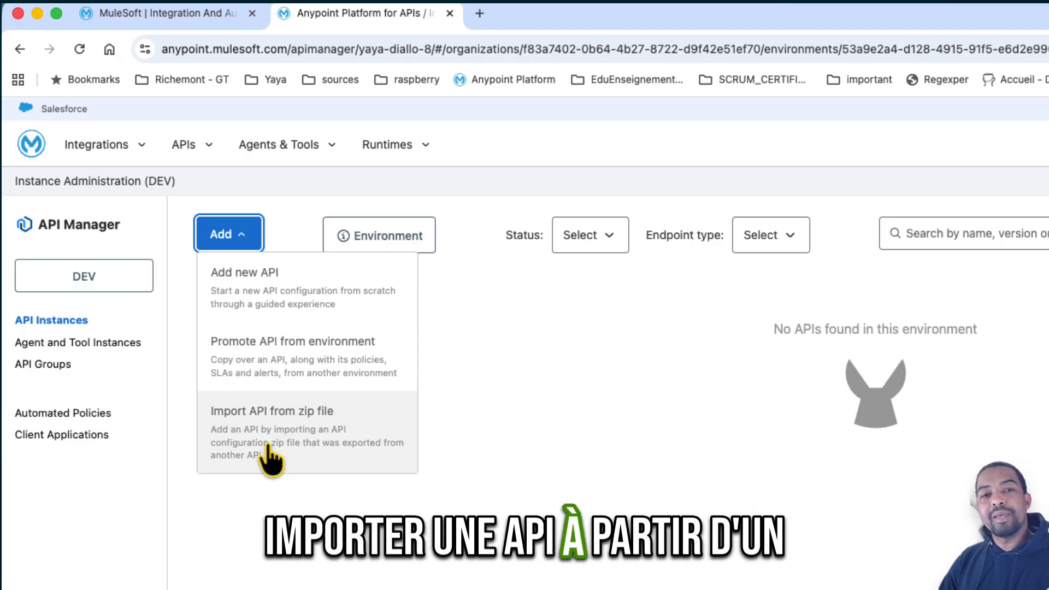
pyautogui.click(490, 299)
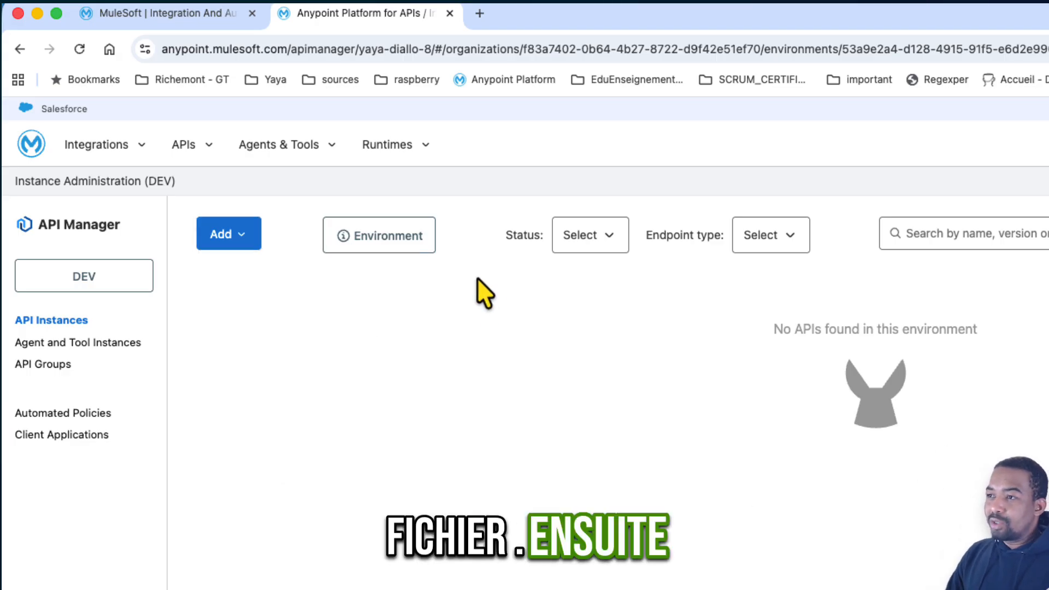
# - Show the DEV environment information and copy its client ID into the untitled TextEdit document
pyautogui.click(403, 256)
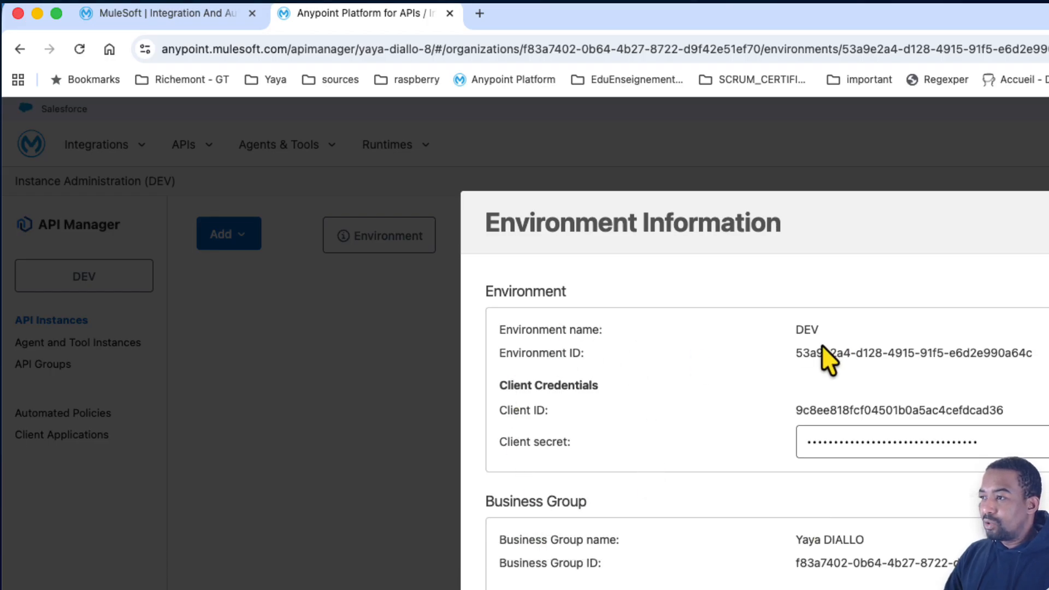
pyautogui.moveTo(801, 352); pyautogui.dragTo(933, 353)
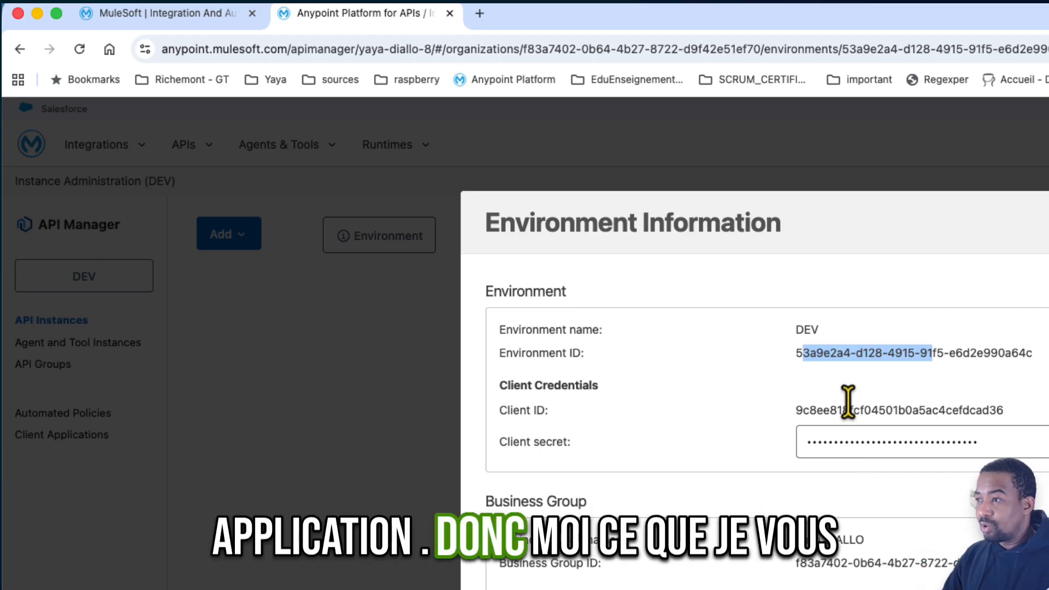
pyautogui.moveTo(795, 410); pyautogui.dragTo(1035, 417)
pyautogui.press('super+c')
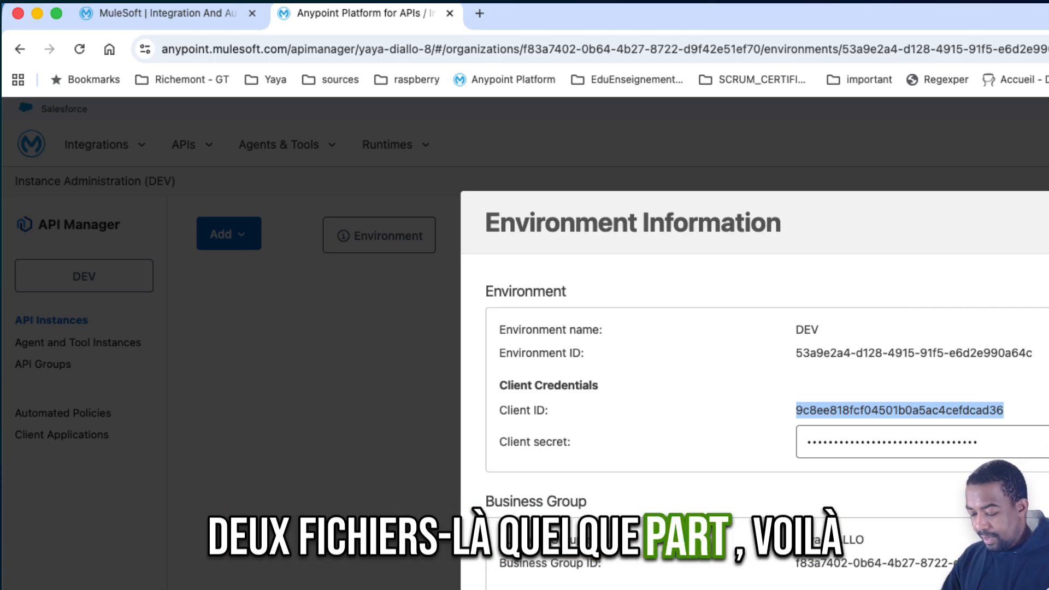
pyautogui.press('super+Tab')
pyautogui.press('super+v')
pyautogui.press('Return')
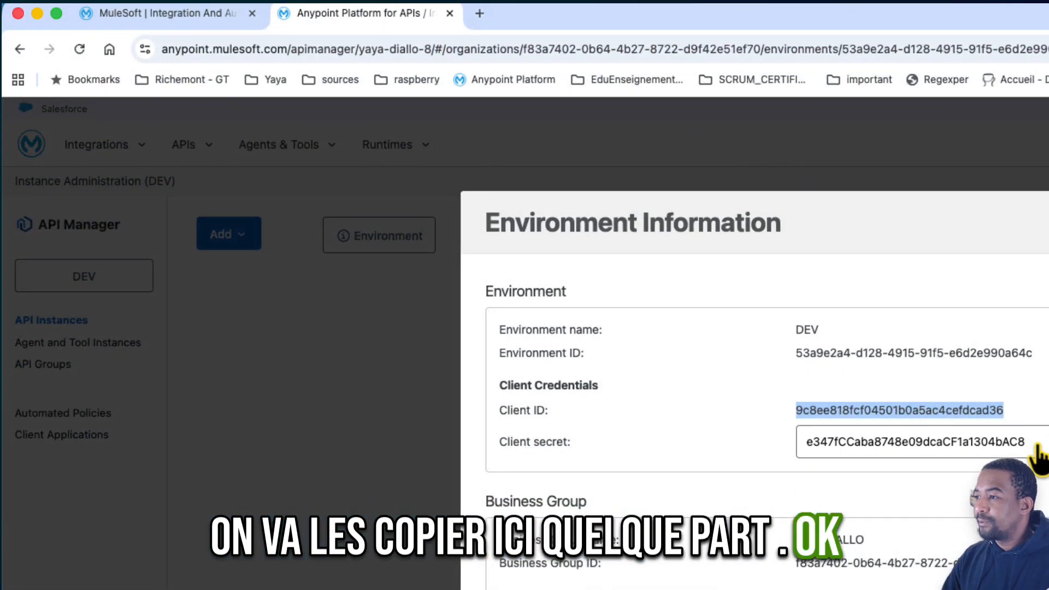
# - Copy the DEV environment's client secret into the TextEdit document below the client ID, and close the environment information in the browser
pyautogui.click(927, 447)
pyautogui.press('super+c')
pyautogui.press('super+Tab')
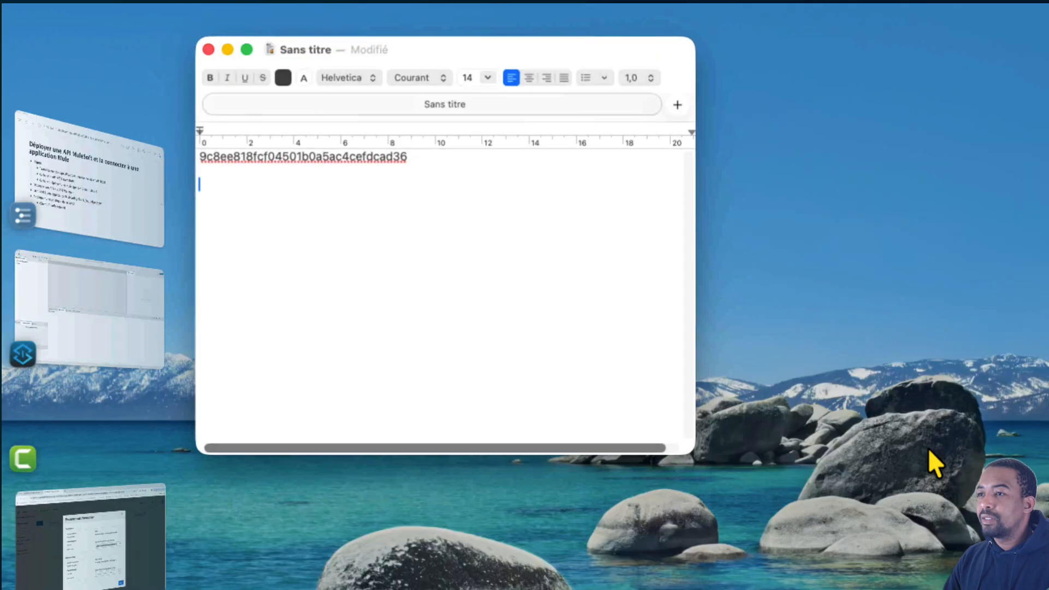
pyautogui.press('super+v')
pyautogui.press('Return')
pyautogui.press('super+Tab')
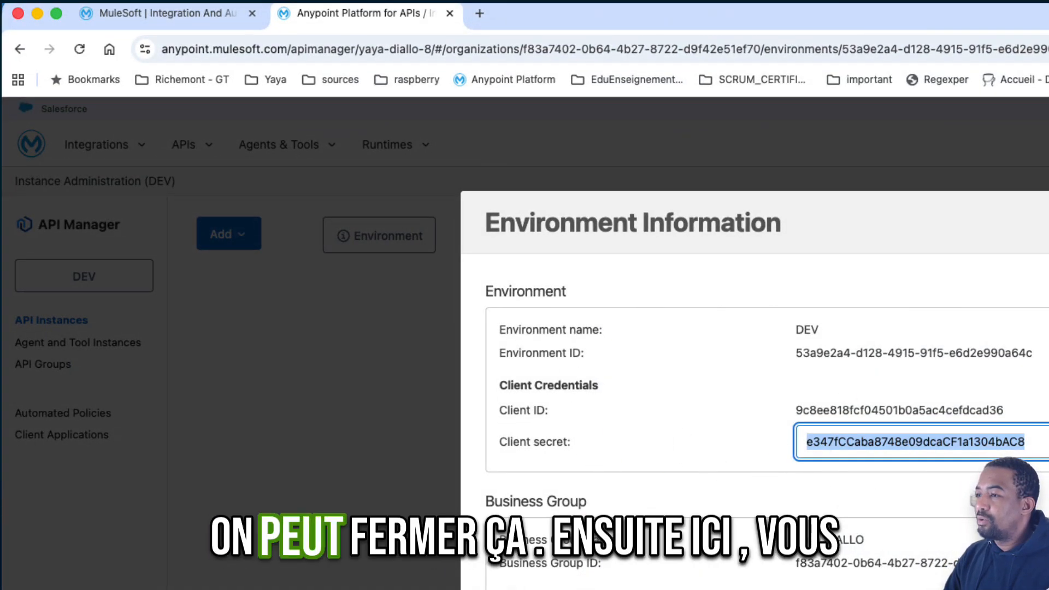
pyautogui.press('Escape')
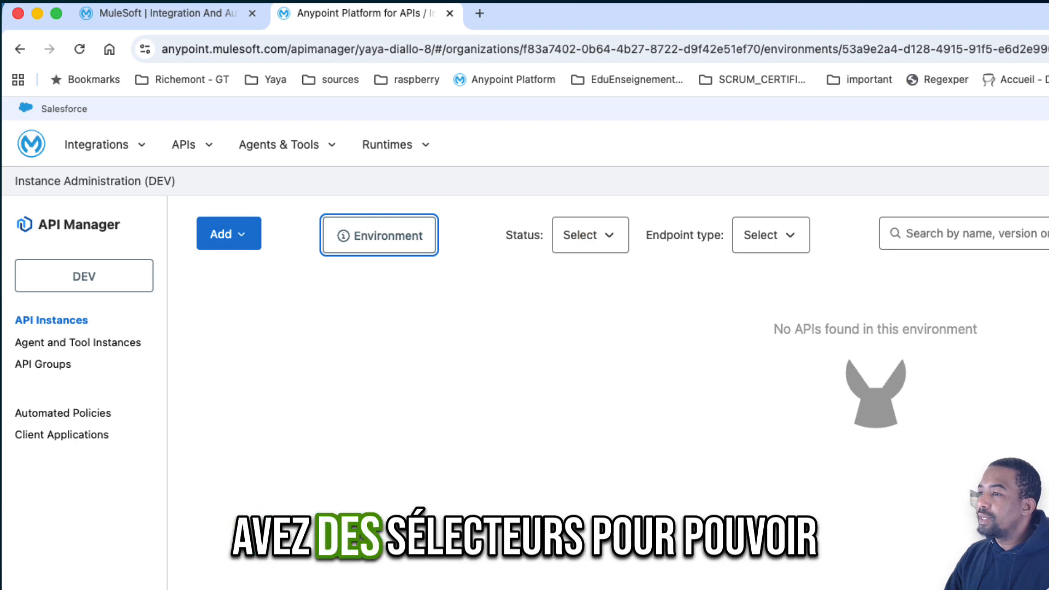
# - Look at the status and endpoint type filter options for the API instances
pyautogui.click(585, 236)
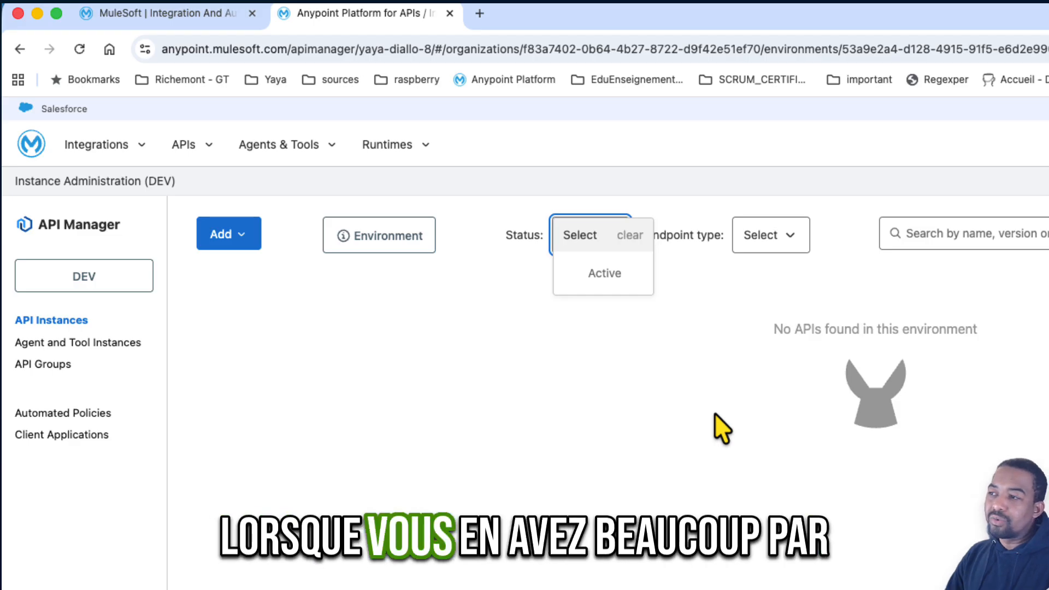
pyautogui.click(779, 243)
pyautogui.click(670, 300)
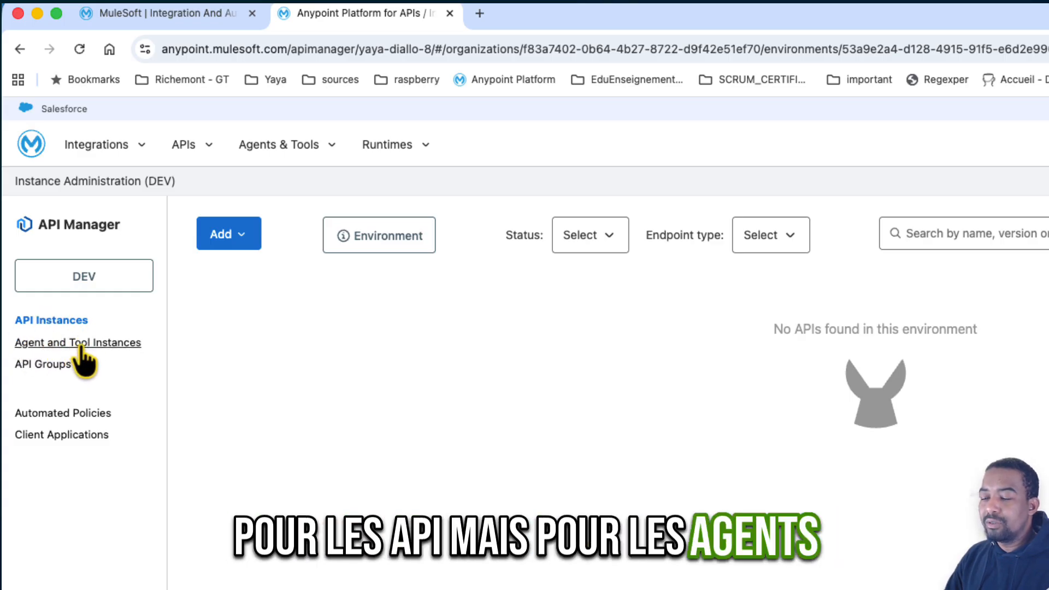
# - View the API Groups, Automated Policies and Client Applications pages, and return to API Instances
pyautogui.click(48, 369)
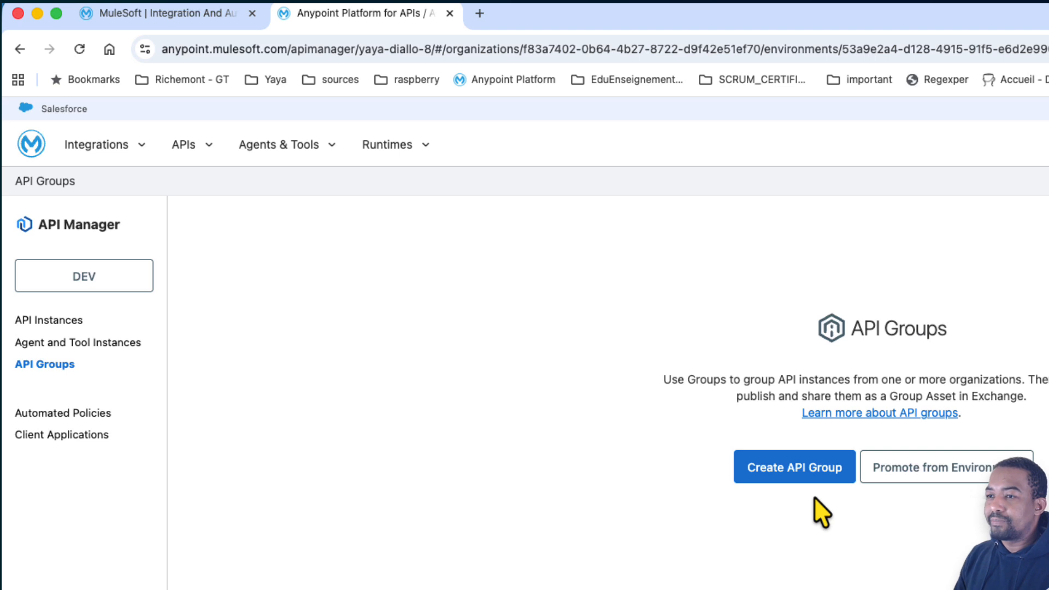
pyautogui.click(67, 413)
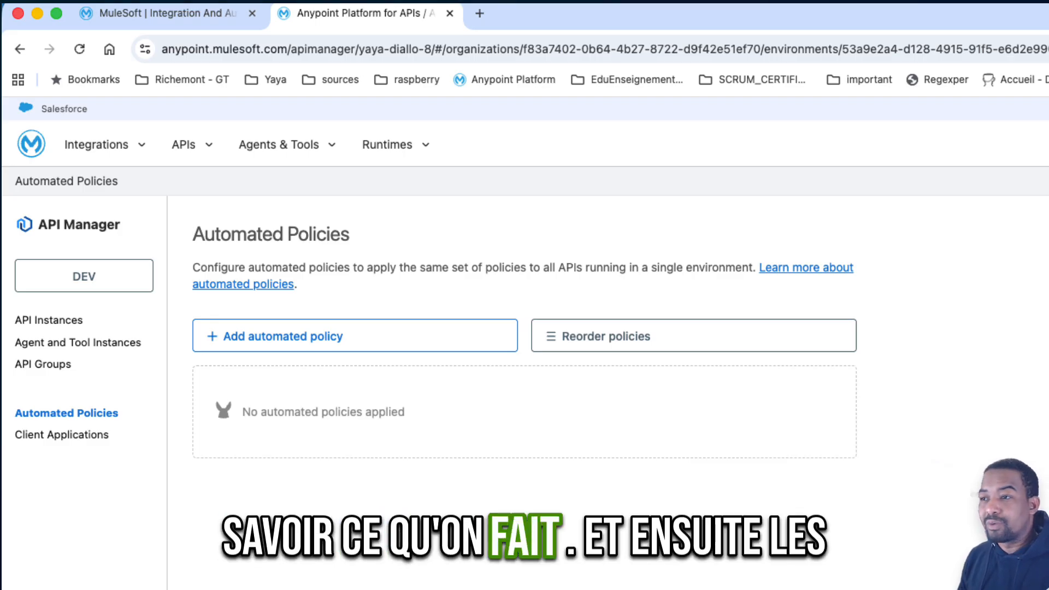
pyautogui.click(68, 435)
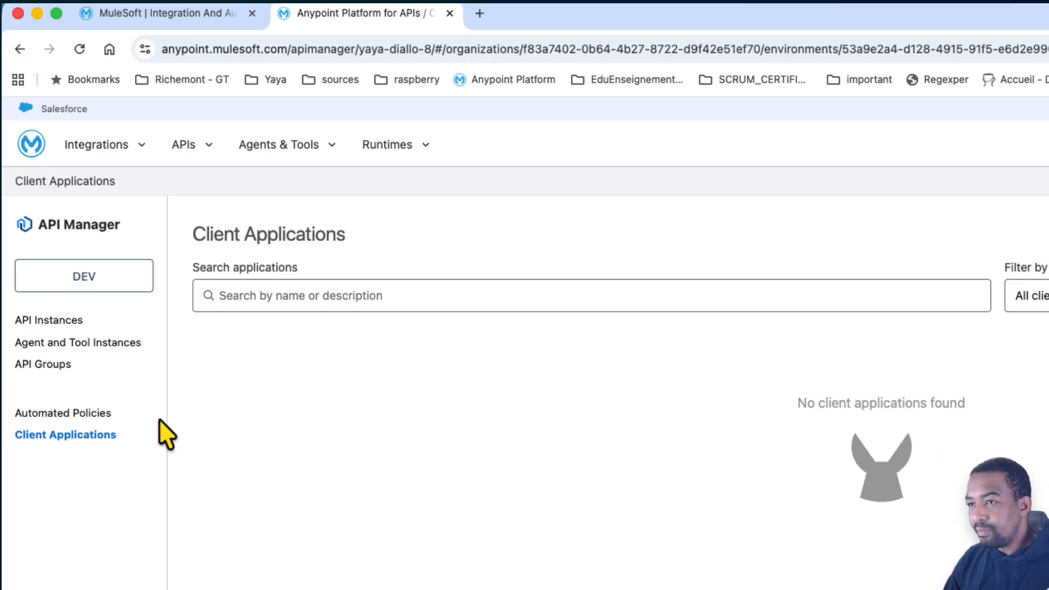
pyautogui.click(57, 323)
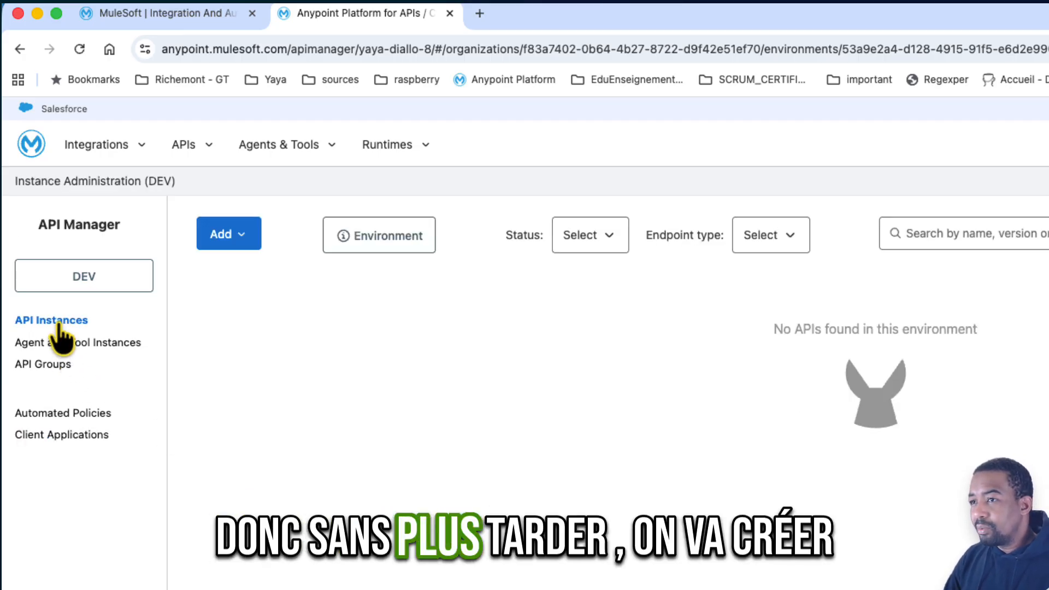
# - Open Exchange in a new browser tab and view the Customer API's specification summary
pyautogui.click(211, 159)
pyautogui.rightClick(258, 265)
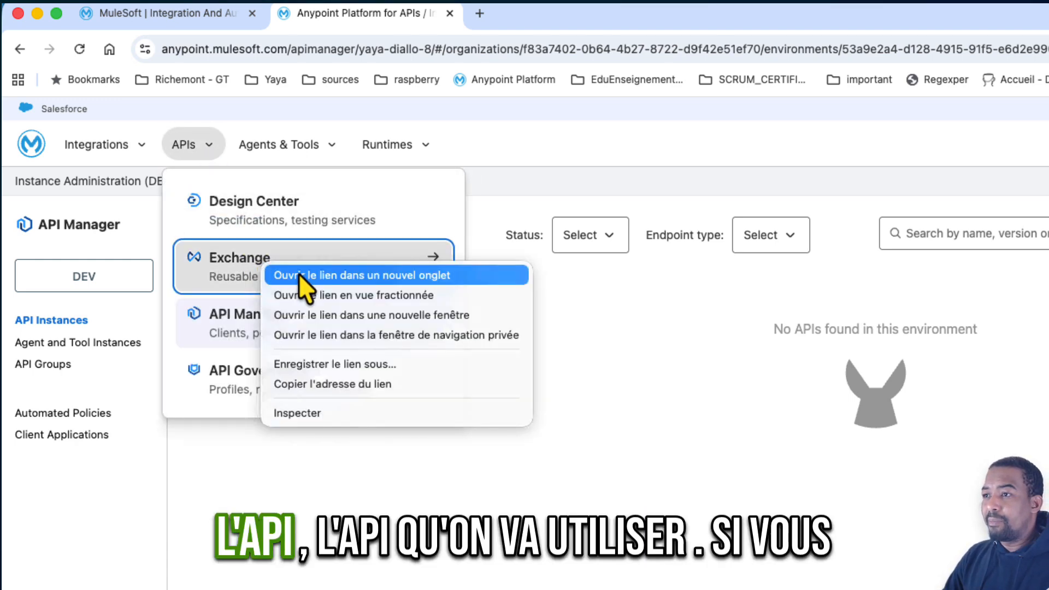
pyautogui.click(298, 273)
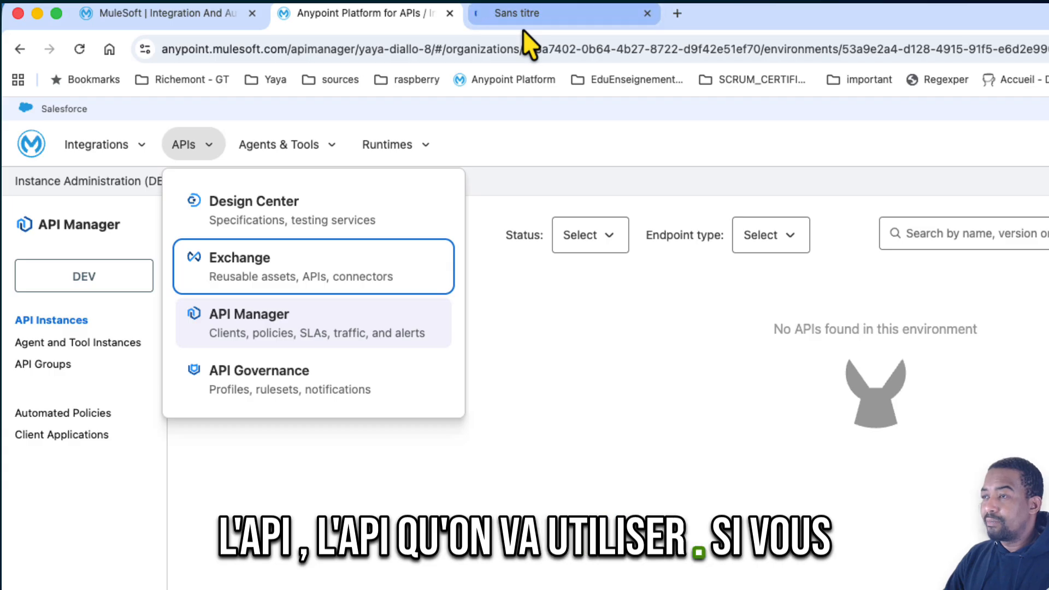
pyautogui.click(523, 17)
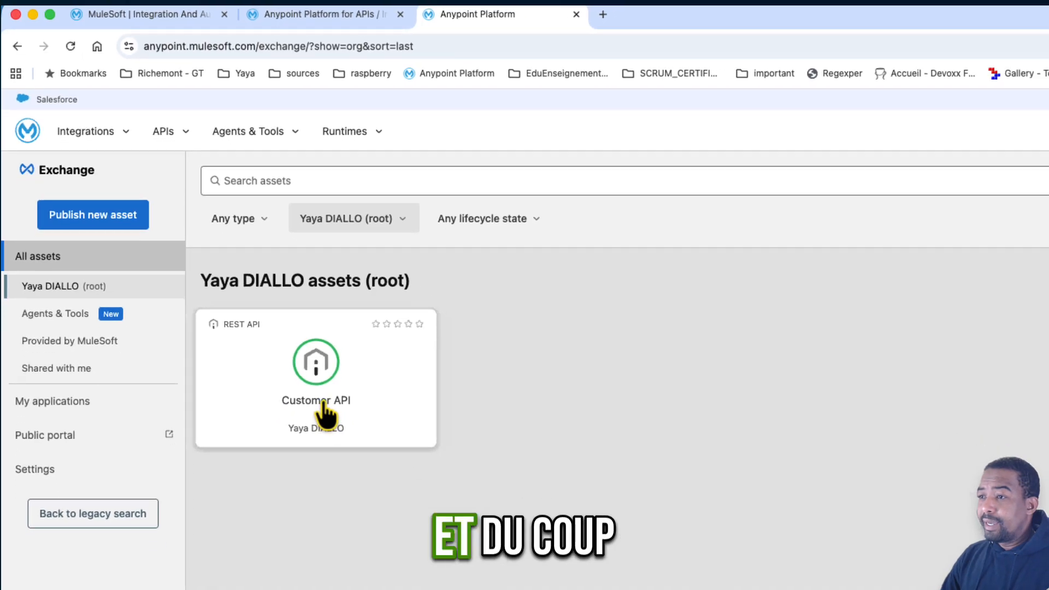
pyautogui.click(328, 447)
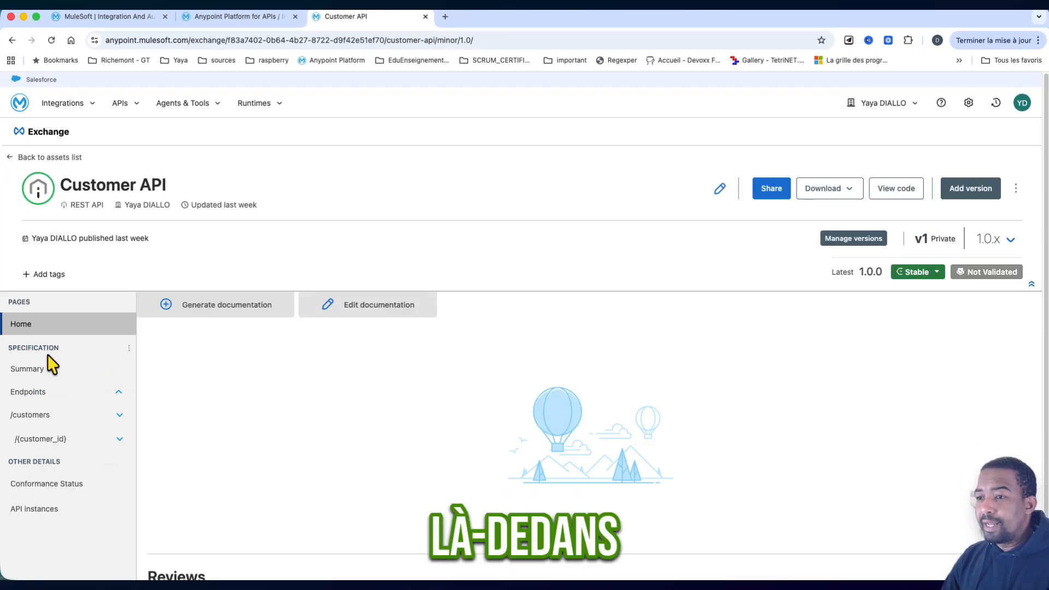
pyautogui.click(34, 372)
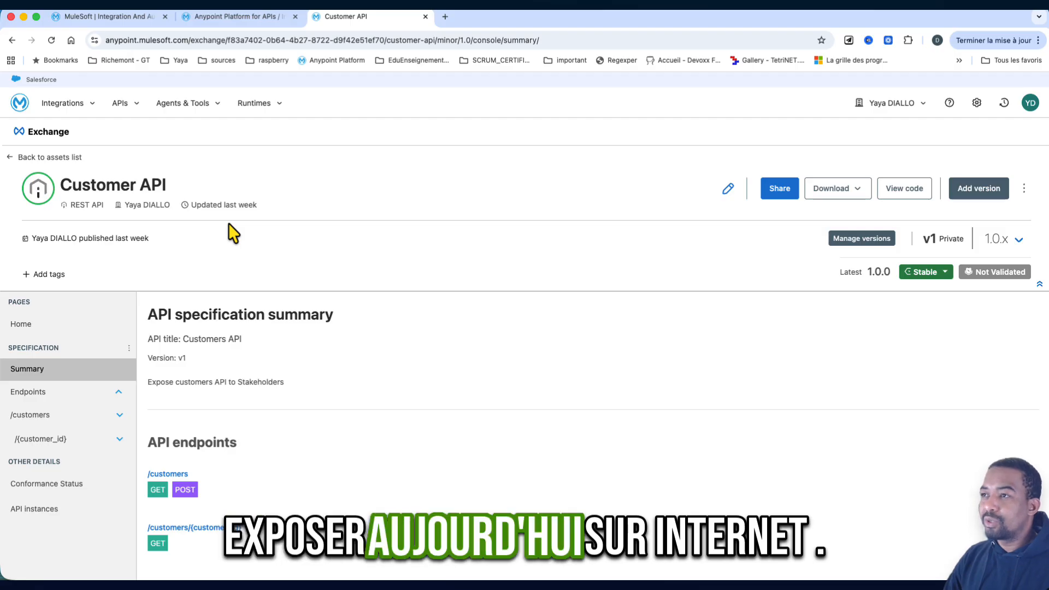
# - Return to the API Manager browser tab and start adding a new API in the DEV environment
pyautogui.click(235, 25)
pyautogui.click(292, 311)
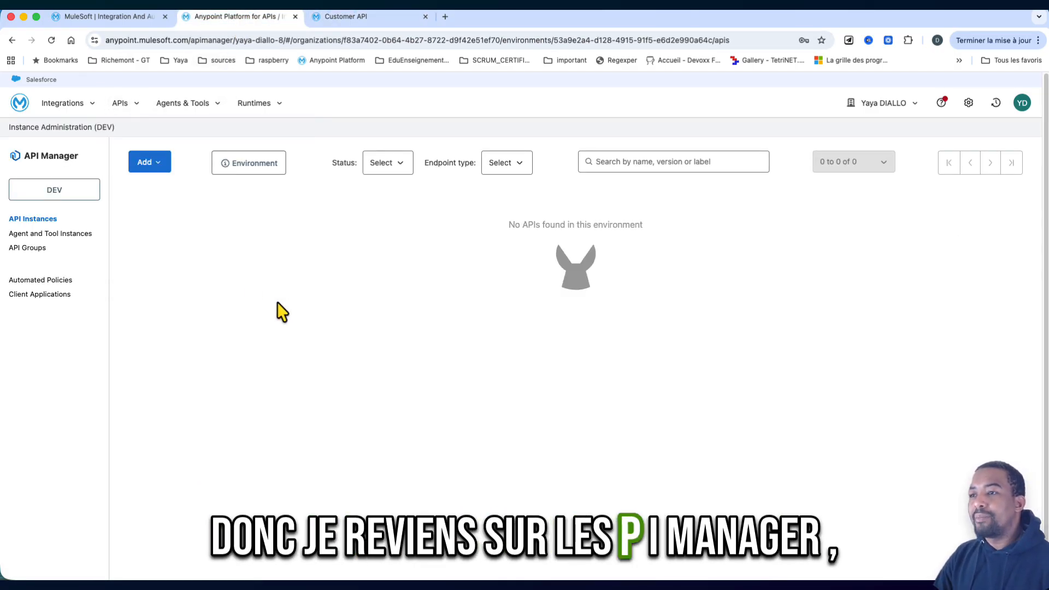
pyautogui.click(155, 168)
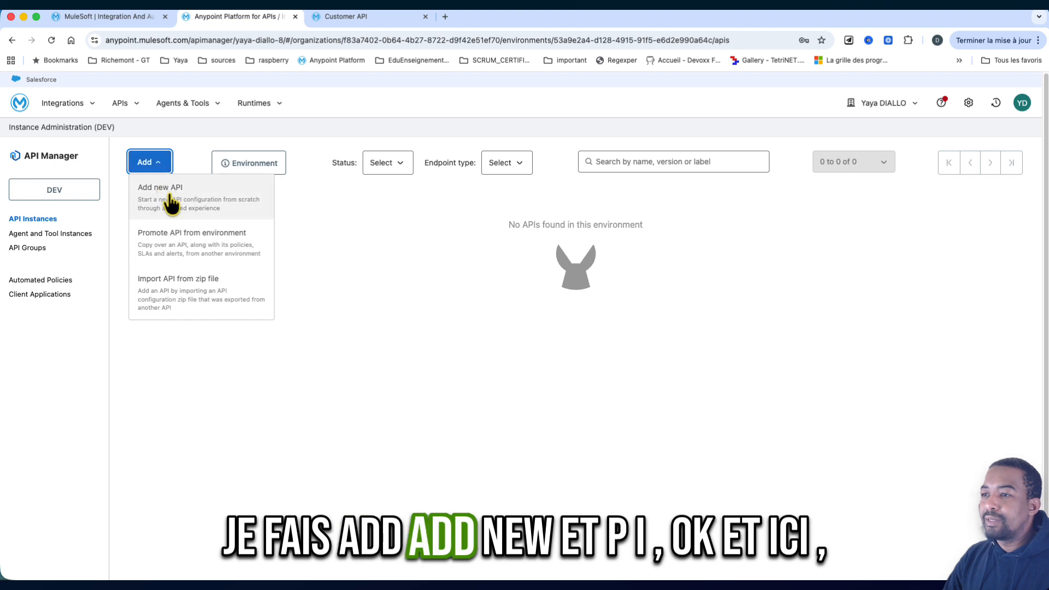
pyautogui.click(172, 207)
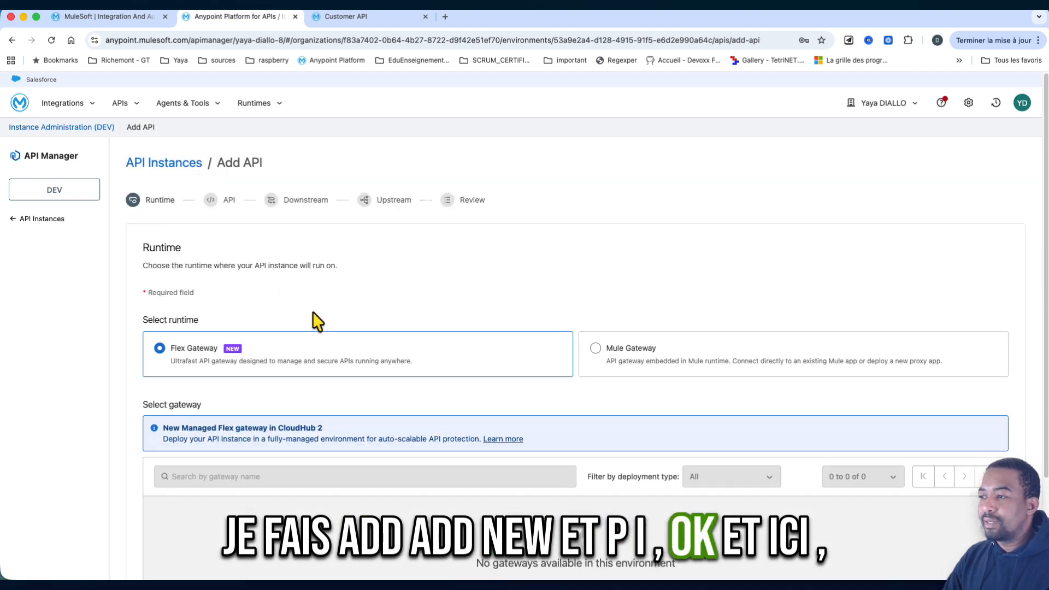
# - Choose Mule Gateway as the runtime, keeping the connection to an existing application and Mule 4, and continue to the API selection
pyautogui.scroll(-1, 311, 314)
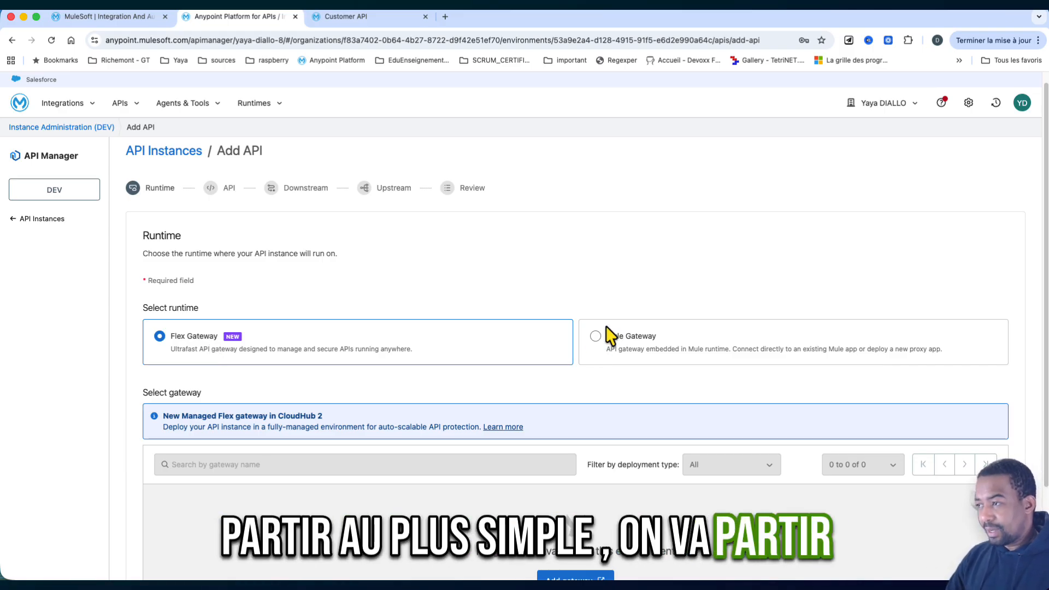
pyautogui.click(599, 348)
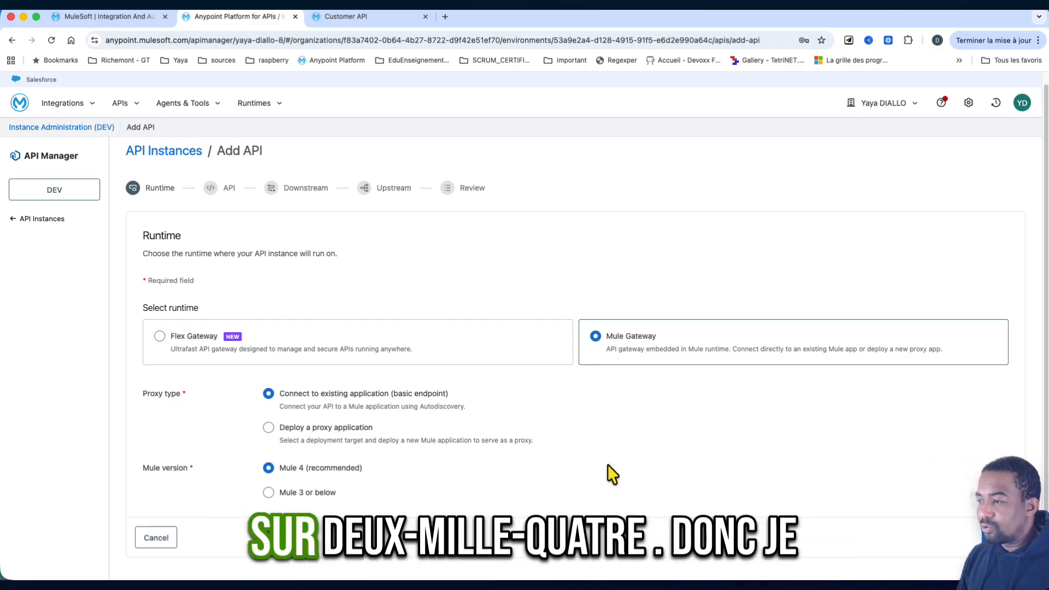
pyautogui.click(999, 537)
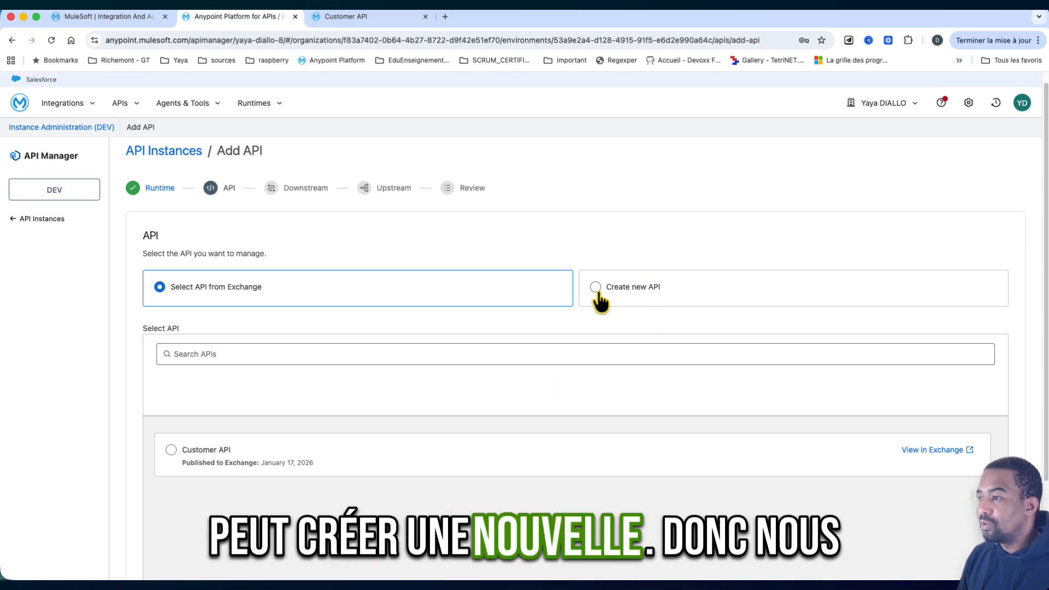
# - Select Customer API from Exchange with asset type RAML/OAS, API version v1 and asset version 1.0.0, and continue to the downstream settings
pyautogui.click(171, 451)
pyautogui.scroll(-3, 370, 490)
pyautogui.scroll(-3, 370, 490)
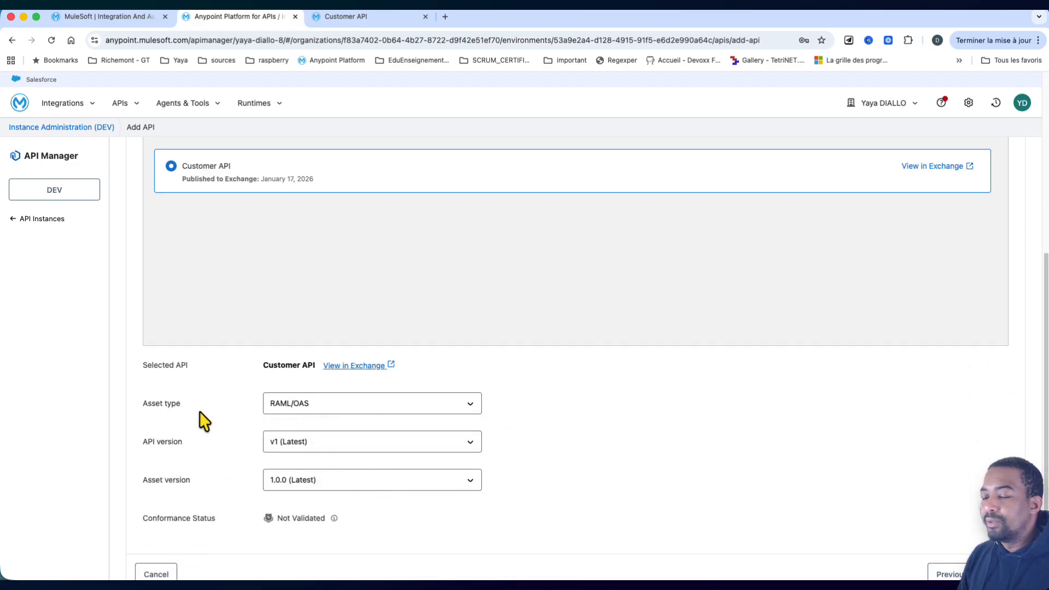
pyautogui.click(316, 481)
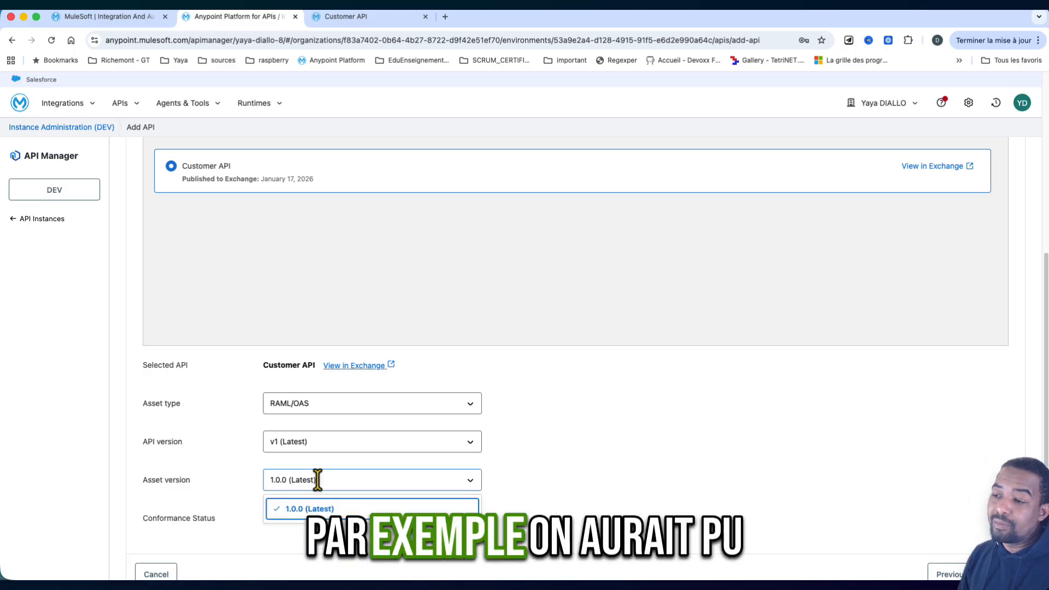
pyautogui.click(225, 471)
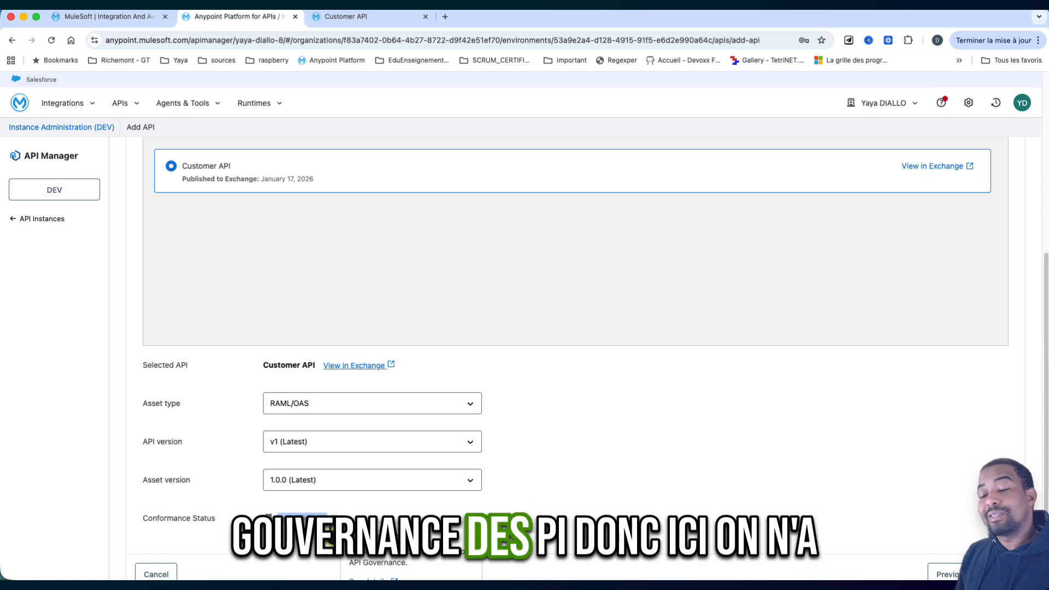
pyautogui.scroll(-1, 592, 501)
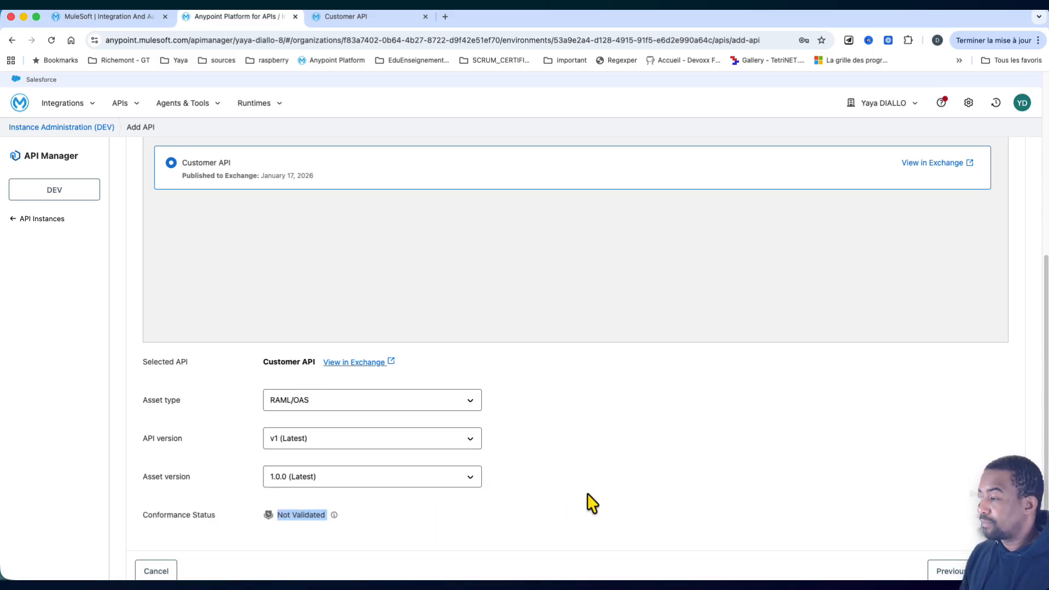
pyautogui.click(1002, 571)
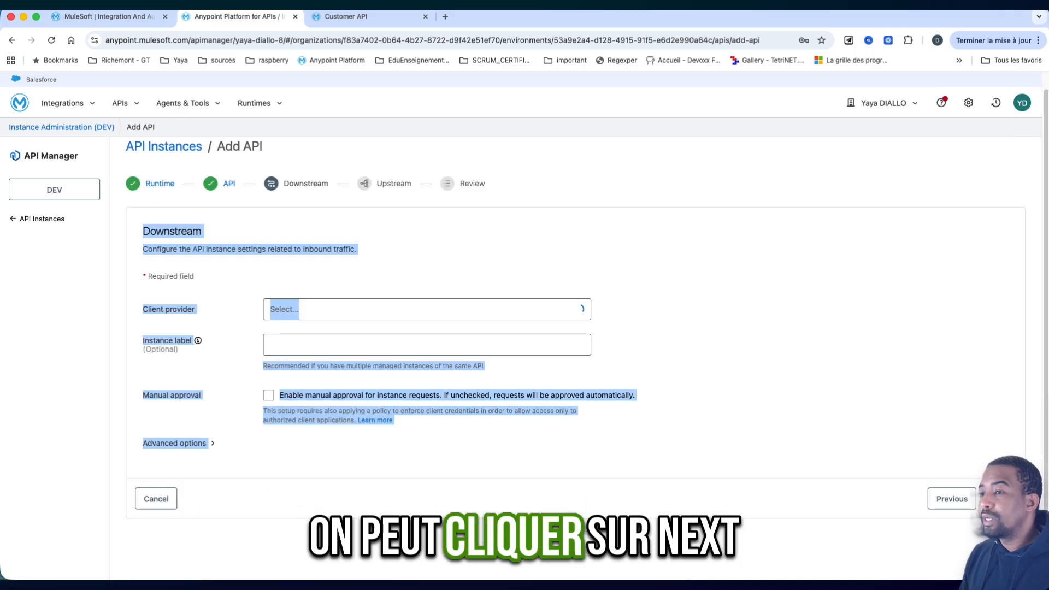
# - Keep the default downstream and upstream settings, review the configuration, and save the Customer API instance
pyautogui.click(233, 317)
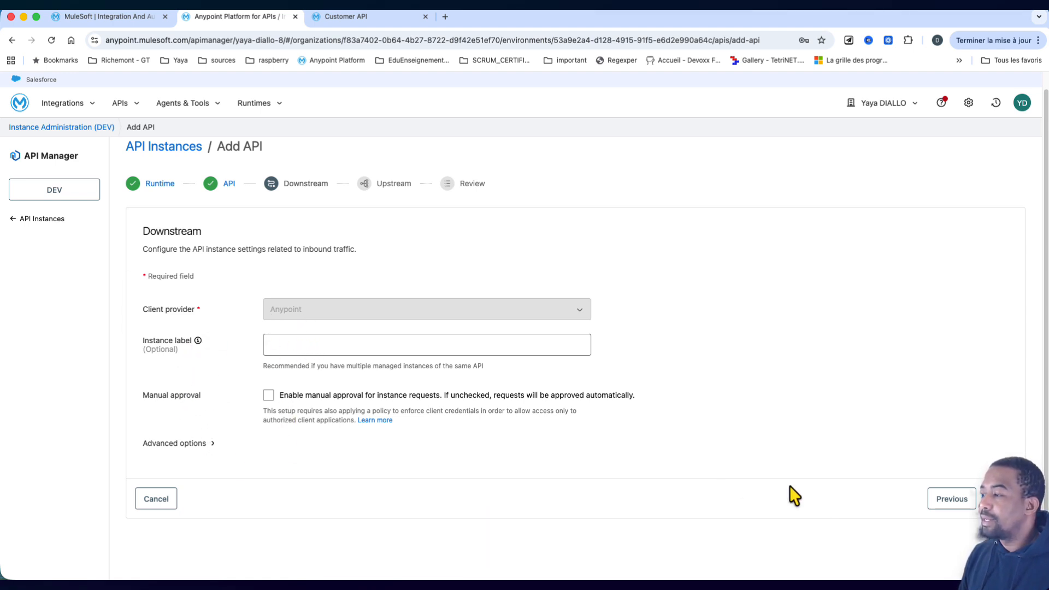
pyautogui.click(998, 499)
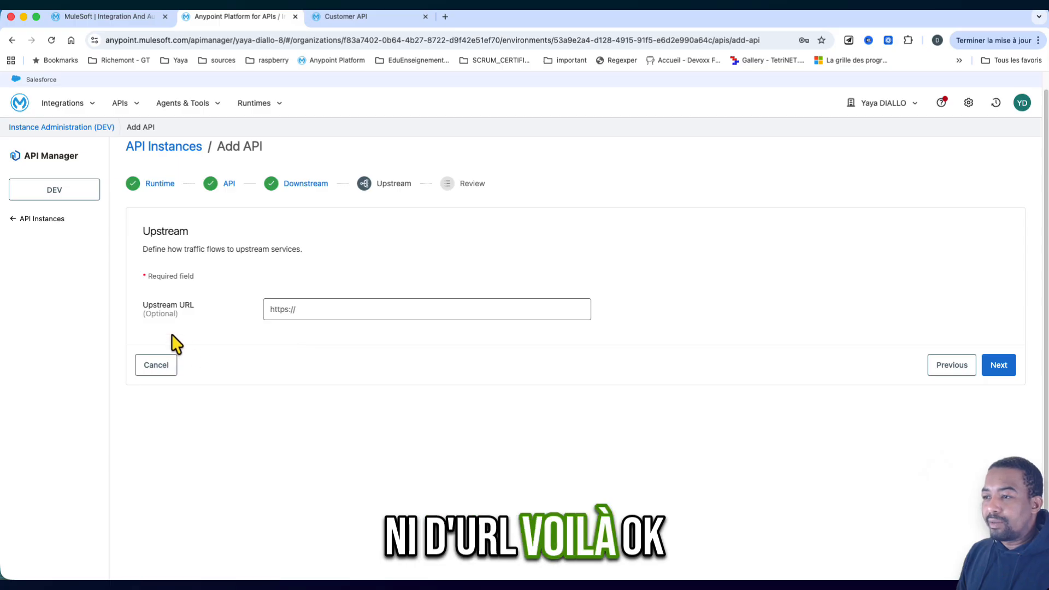
pyautogui.click(997, 364)
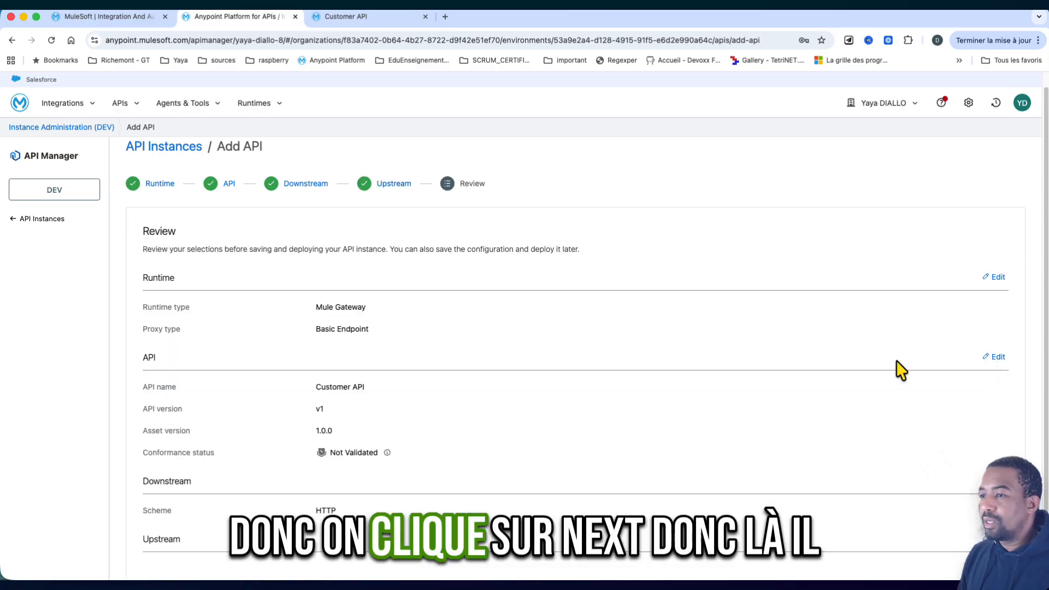
pyautogui.scroll(-1, 306, 402)
pyautogui.scroll(-2, 306, 402)
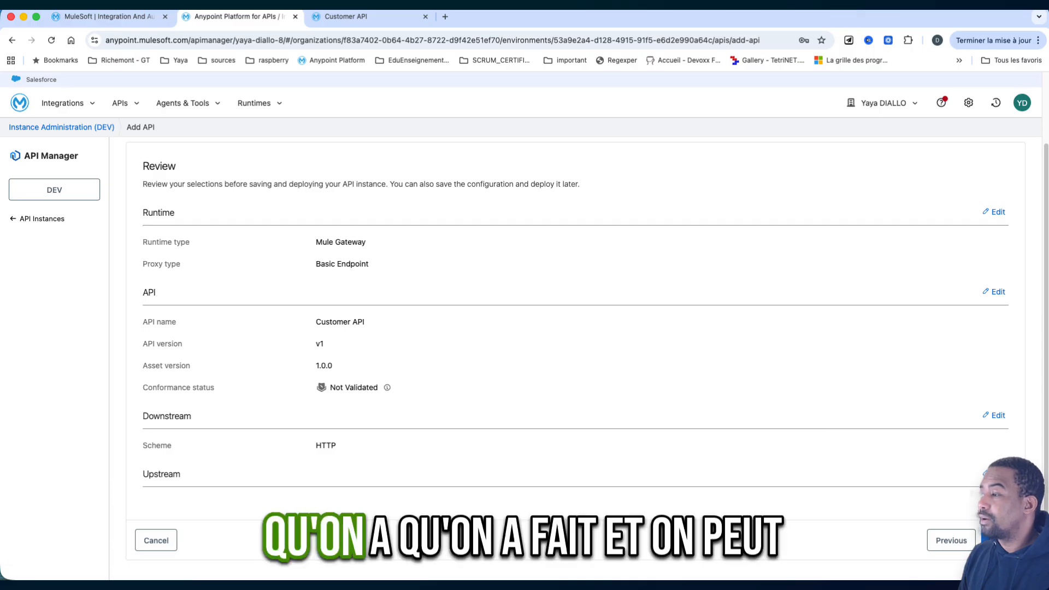
pyautogui.click(999, 540)
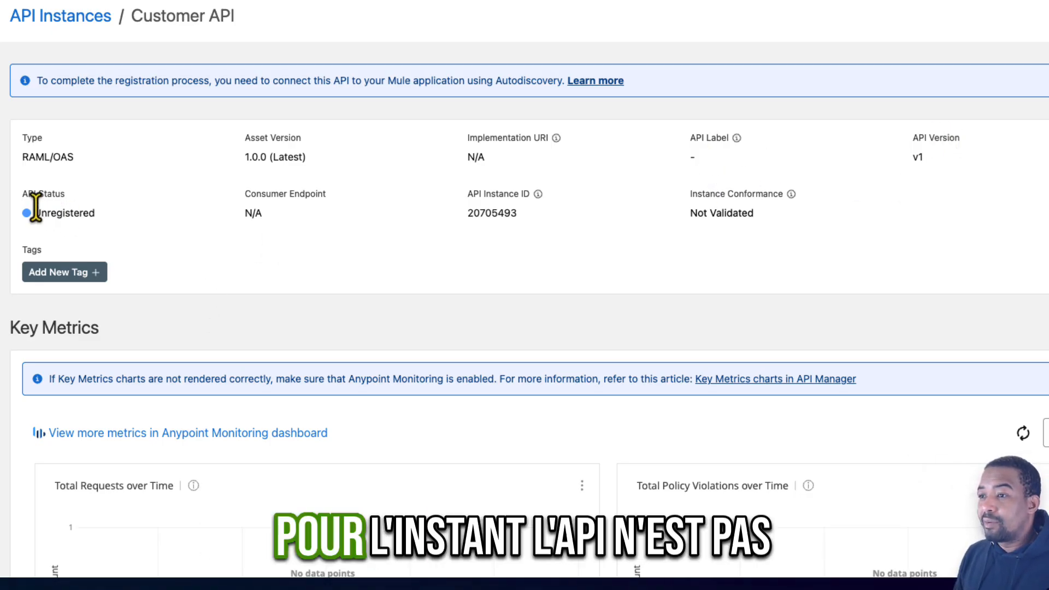
# - Check the Customer API's status and read the explanation of its API Instance ID
pyautogui.doubleClick(72, 213)
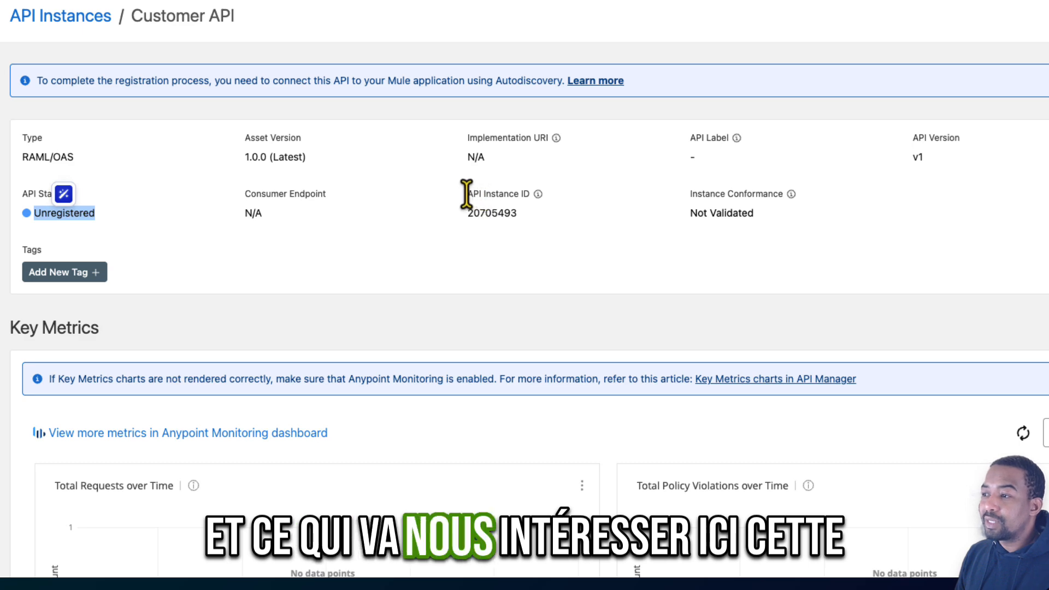
pyautogui.moveTo(467, 193); pyautogui.dragTo(530, 195)
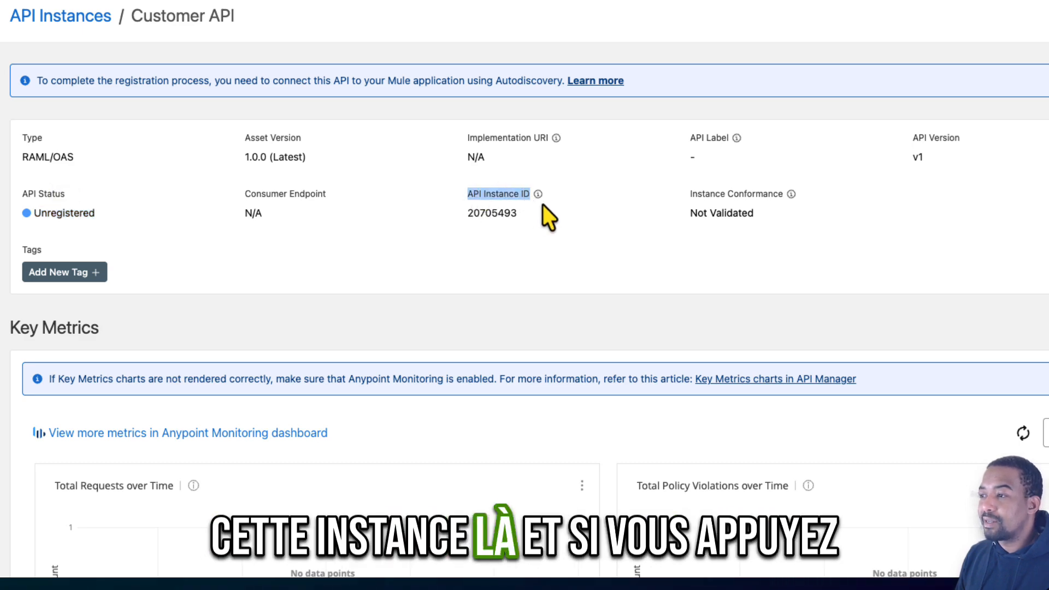
pyautogui.moveTo(540, 198)
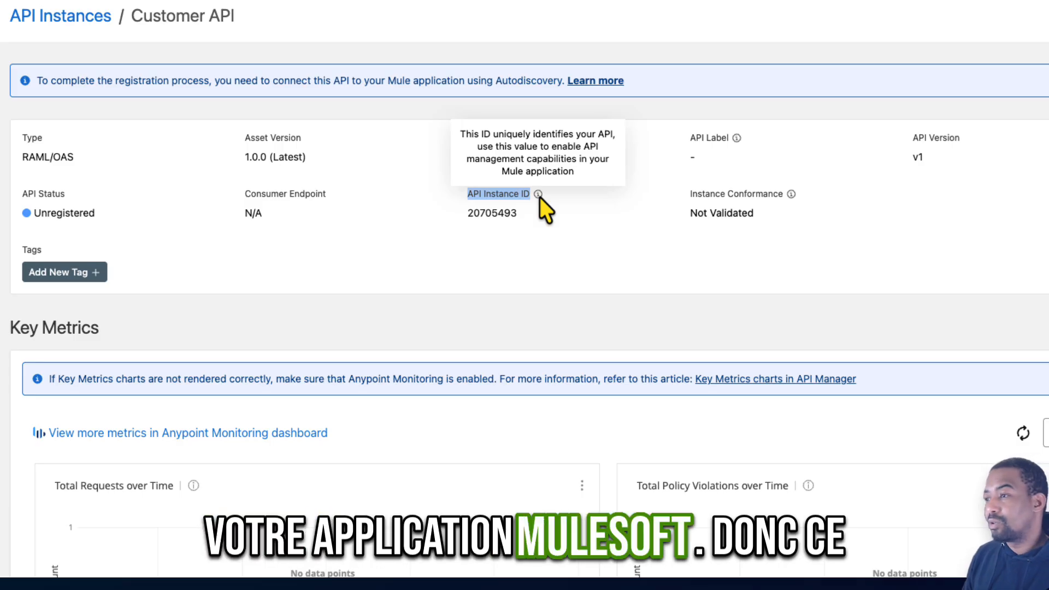
# - Copy the API Instance ID 20705493 into the text note and return to the API summary
pyautogui.doubleClick(498, 213)
pyautogui.press('super+c')
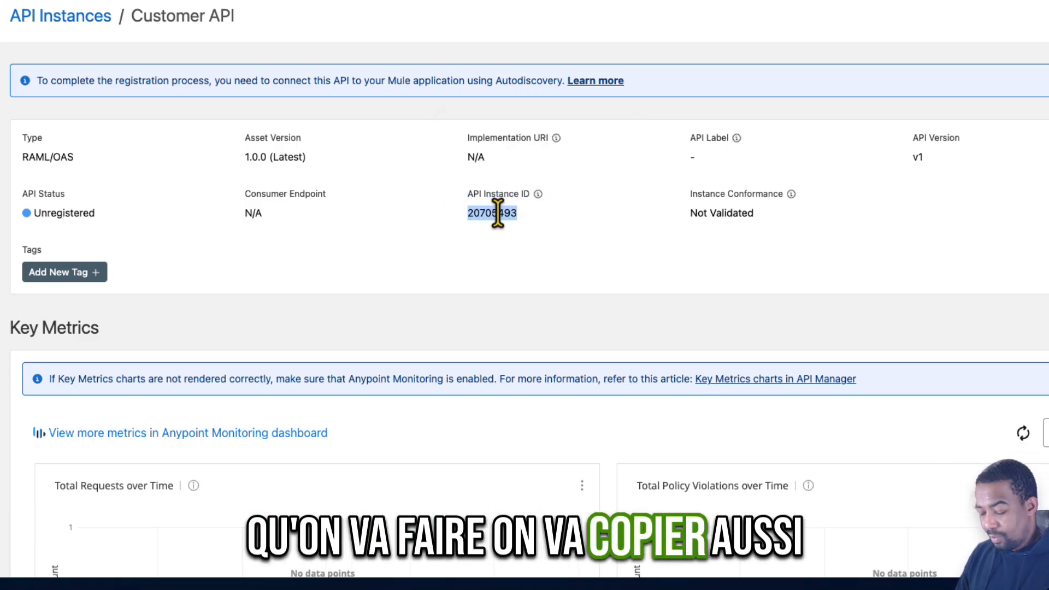
pyautogui.press('super+Tab')
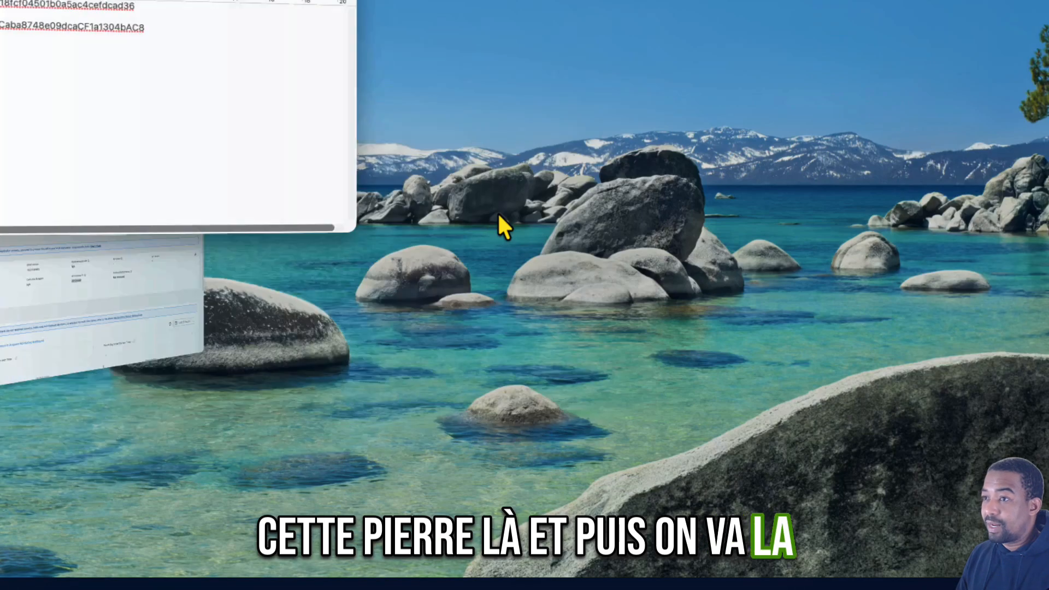
pyautogui.press('super+v')
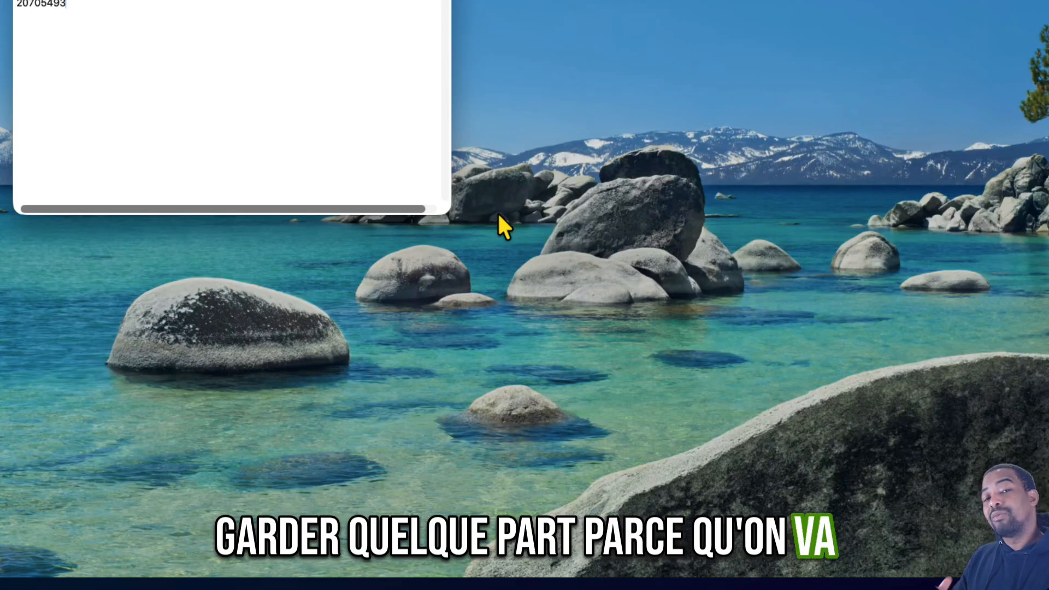
pyautogui.press('super+Tab')
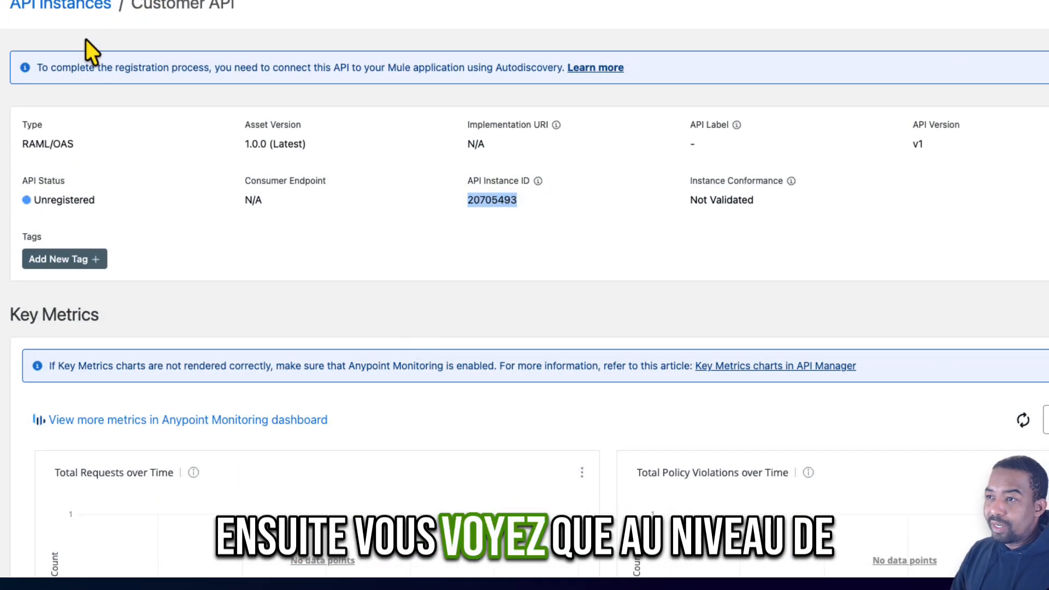
# - Look through the Key Metrics charts on the Customer API's summary page
pyautogui.scroll(-5, 292, 349)
pyautogui.scroll(-4, 293, 350)
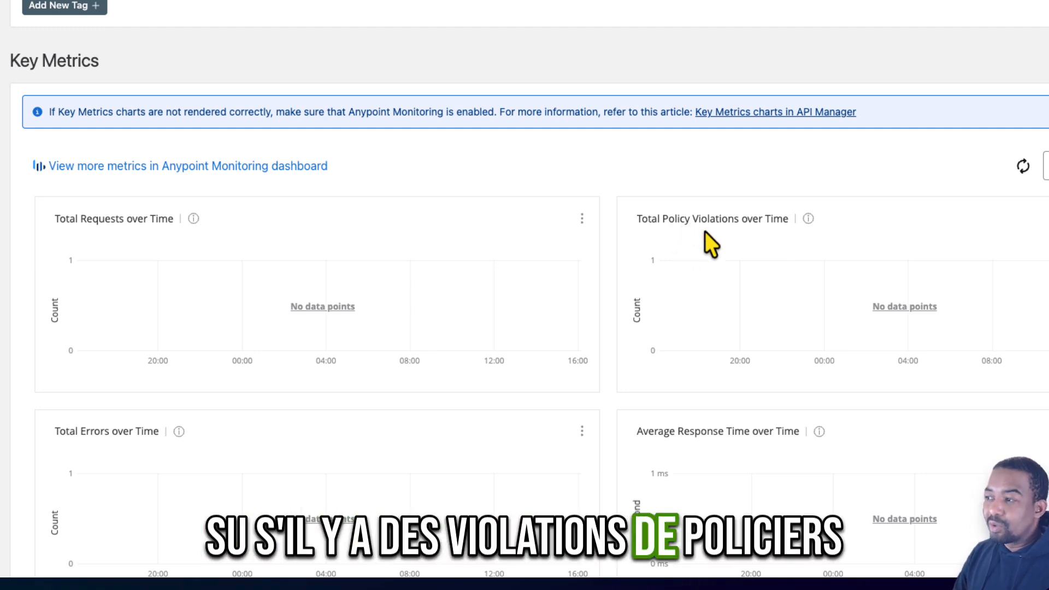
pyautogui.scroll(-2, 704, 231)
pyautogui.scroll(-2, 705, 240)
pyautogui.scroll(-1, 704, 241)
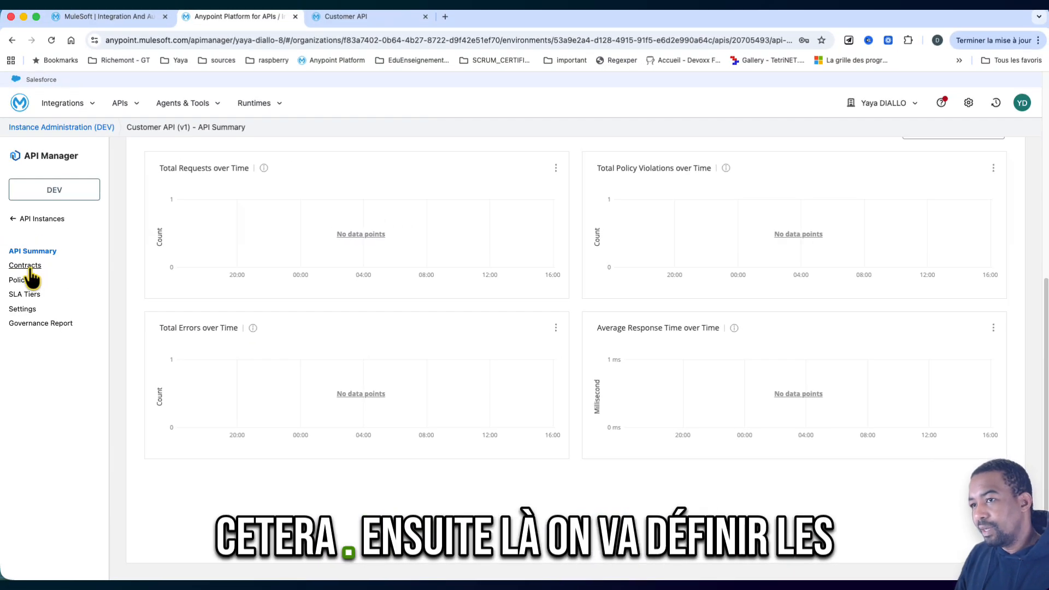
# - View the Customer API's Contracts, Policies, SLA Tiers, Settings and Governance Report pages, and return to API Instances
pyautogui.click(29, 268)
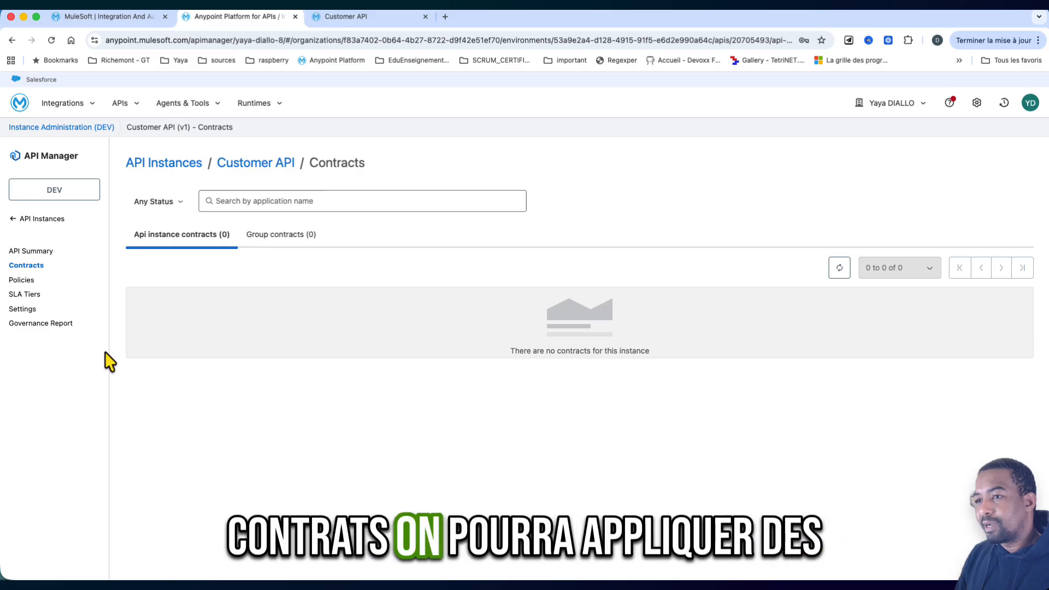
pyautogui.click(21, 280)
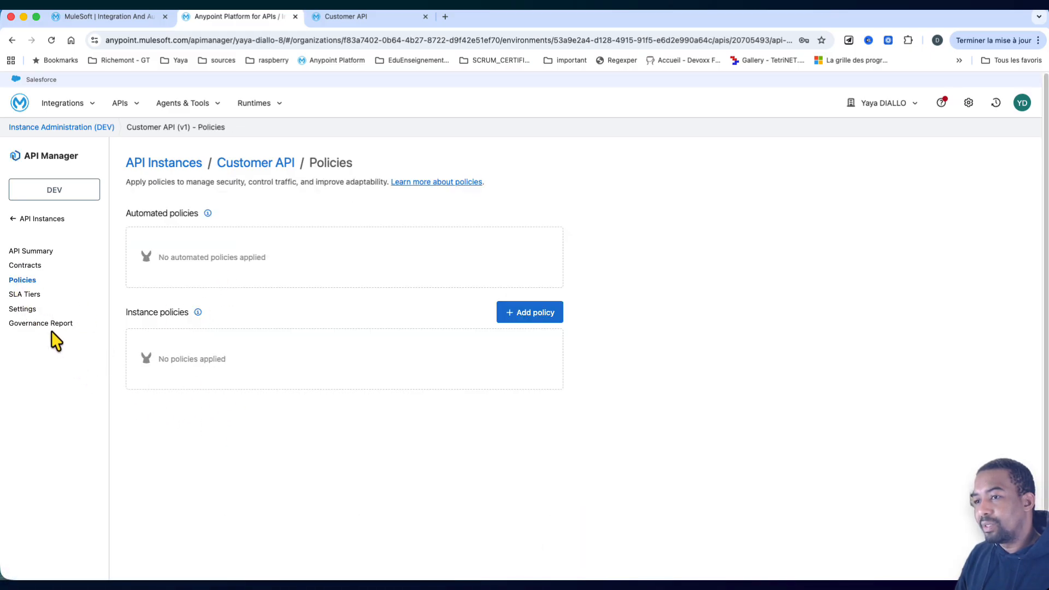
pyautogui.click(24, 295)
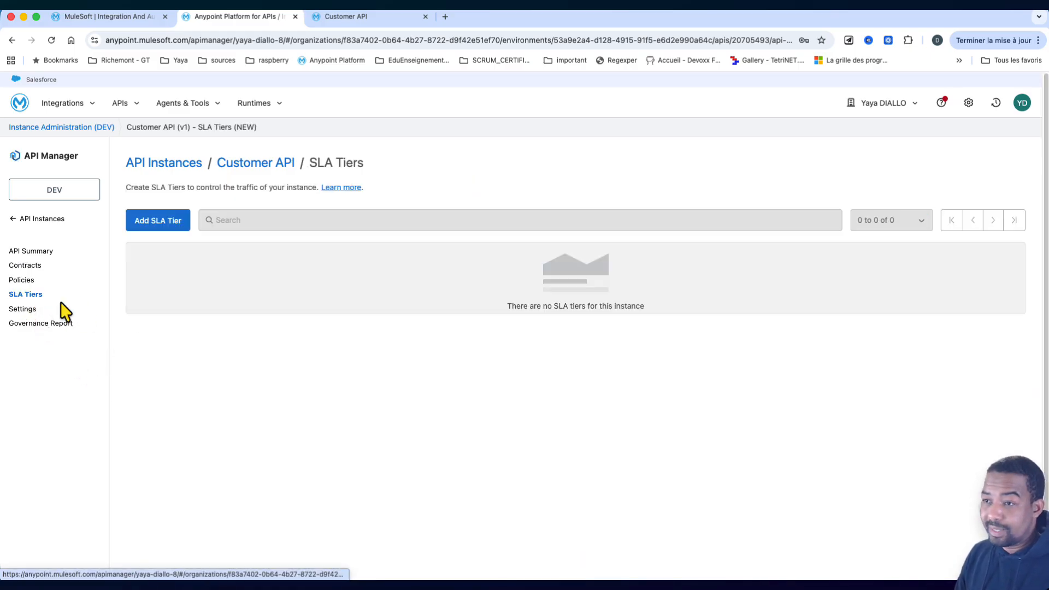
pyautogui.click(23, 309)
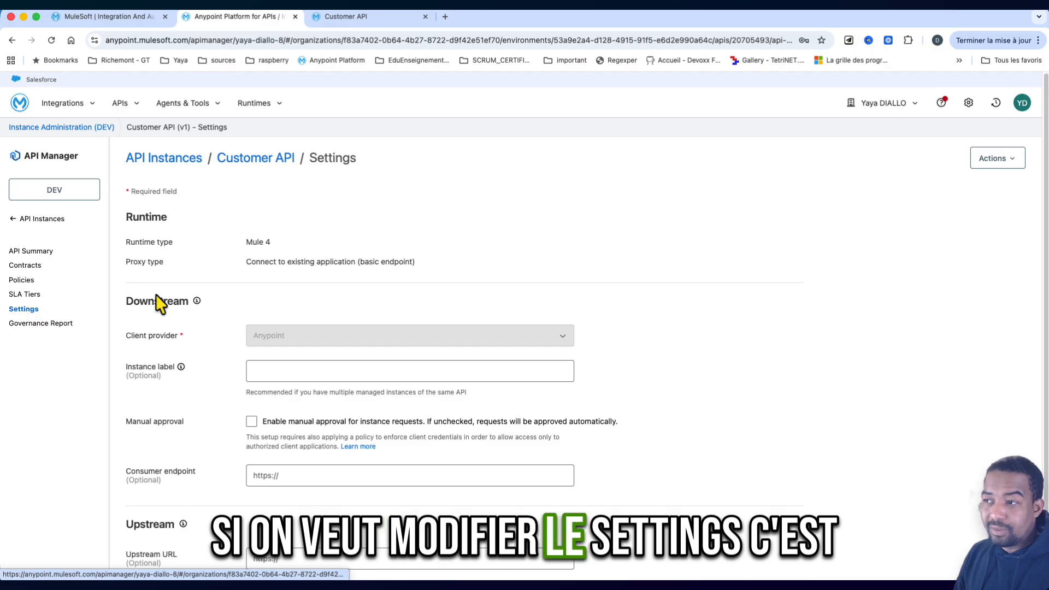
pyautogui.scroll(-2, 172, 458)
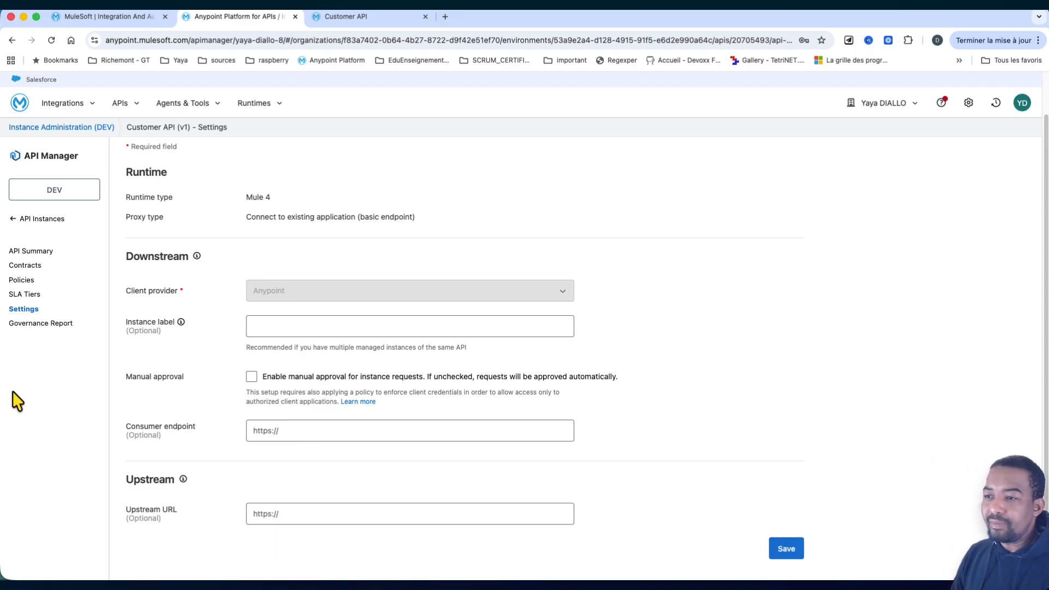
pyautogui.click(47, 325)
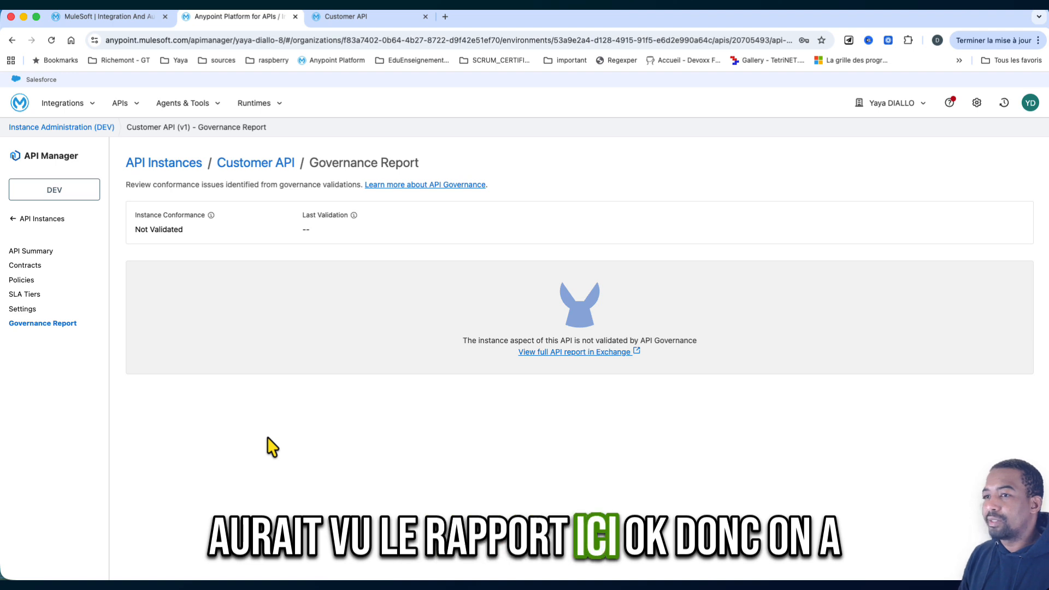
pyautogui.click(46, 221)
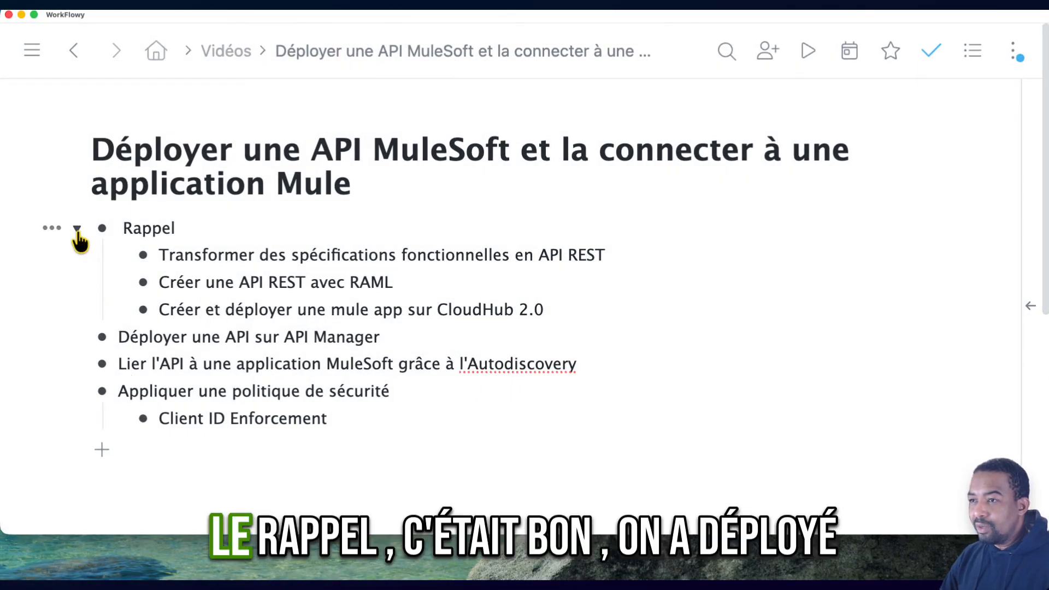
# - In the WorkFlowy outline, collapse the "Rappel" item and mark "Déployer une API sur API Manager" as complete
pyautogui.click(78, 228)
pyautogui.click(77, 255)
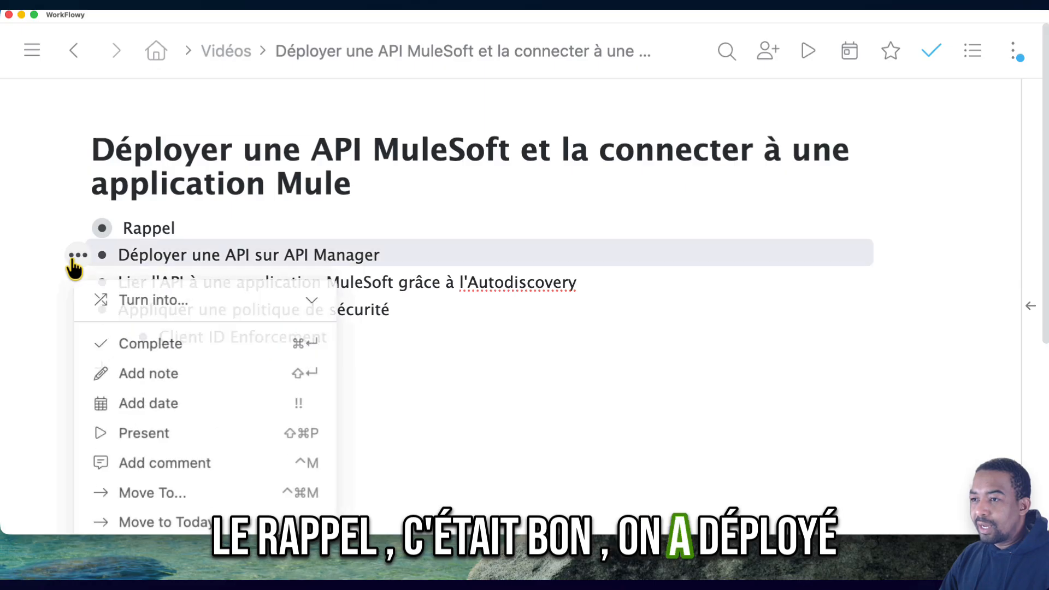
pyautogui.click(131, 343)
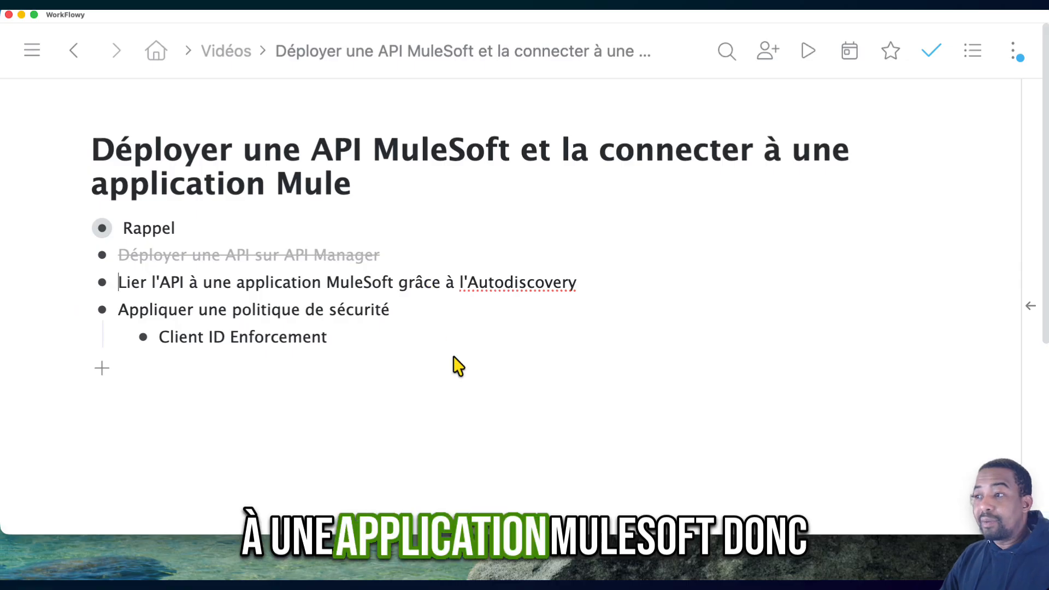
# - Switch to Anypoint Studio and start a new Mule project
pyautogui.press('super+Tab')
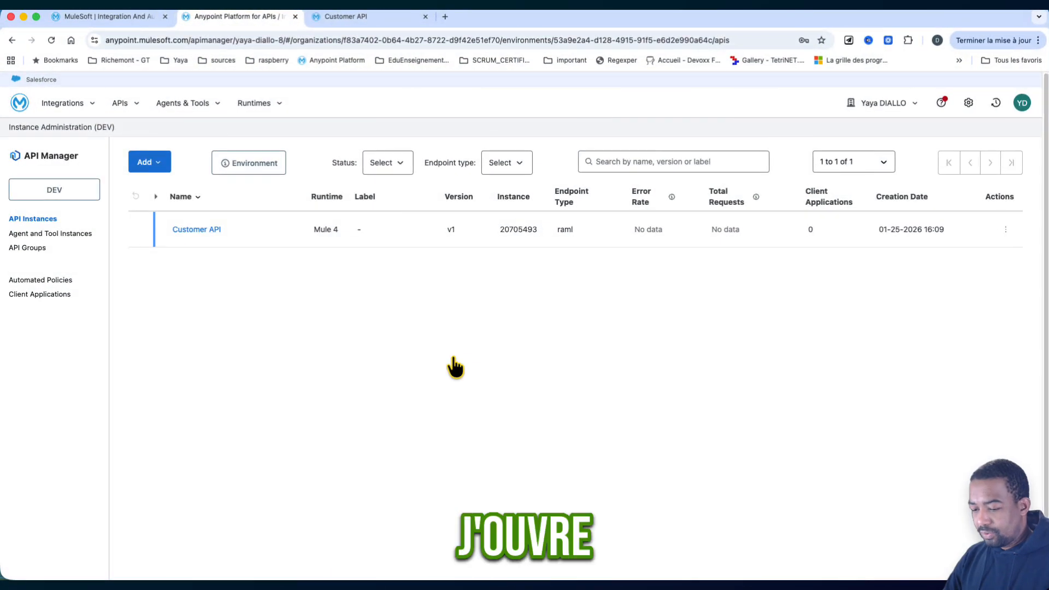
pyautogui.press('super+Tab')
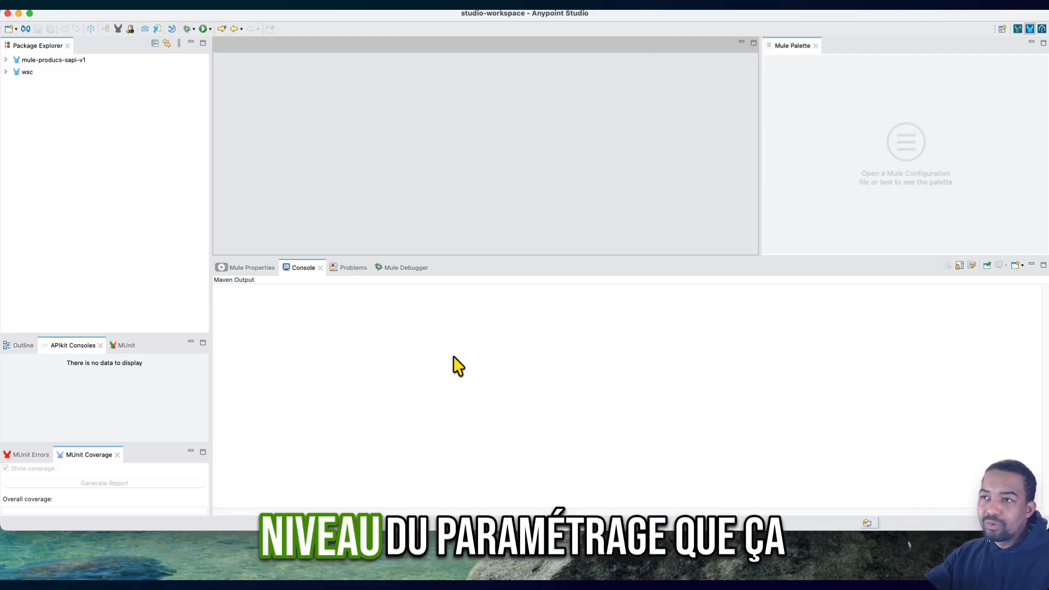
pyautogui.rightClick(64, 114)
pyautogui.click(57, 117)
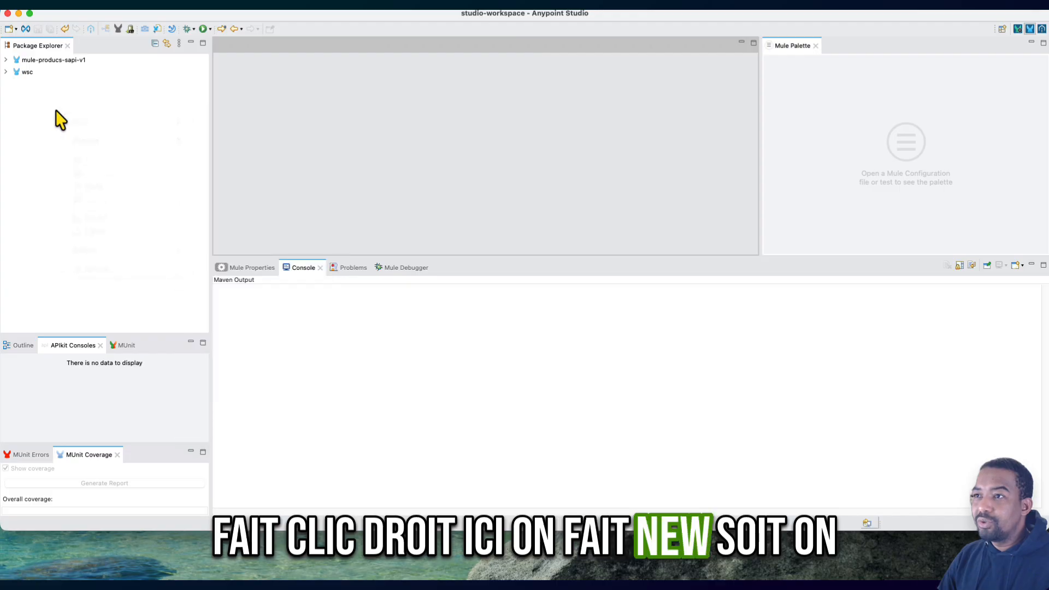
pyautogui.click(103, 7)
pyautogui.moveTo(120, 18)
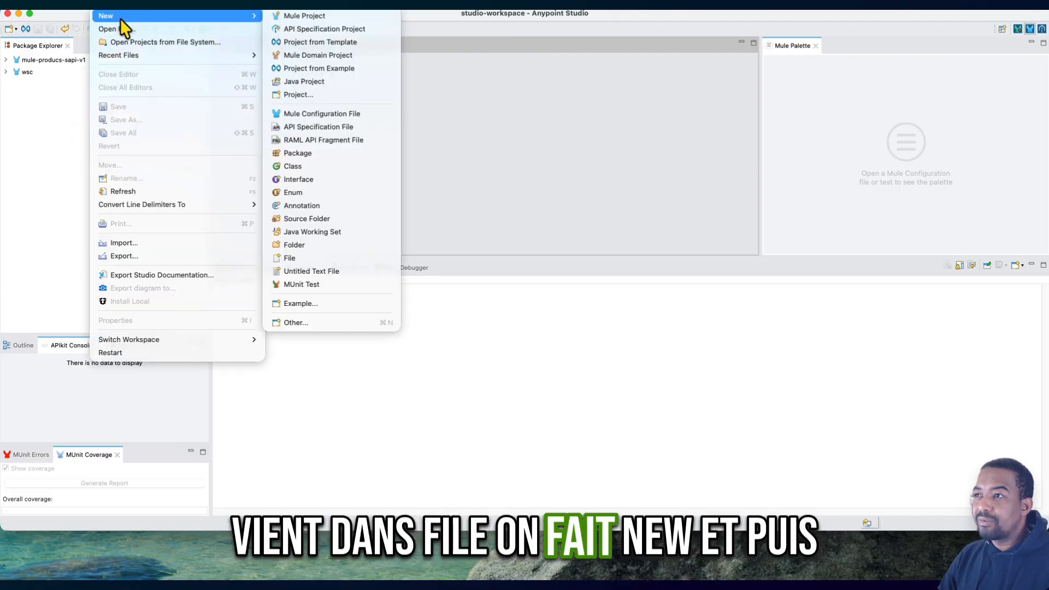
pyautogui.click(300, 19)
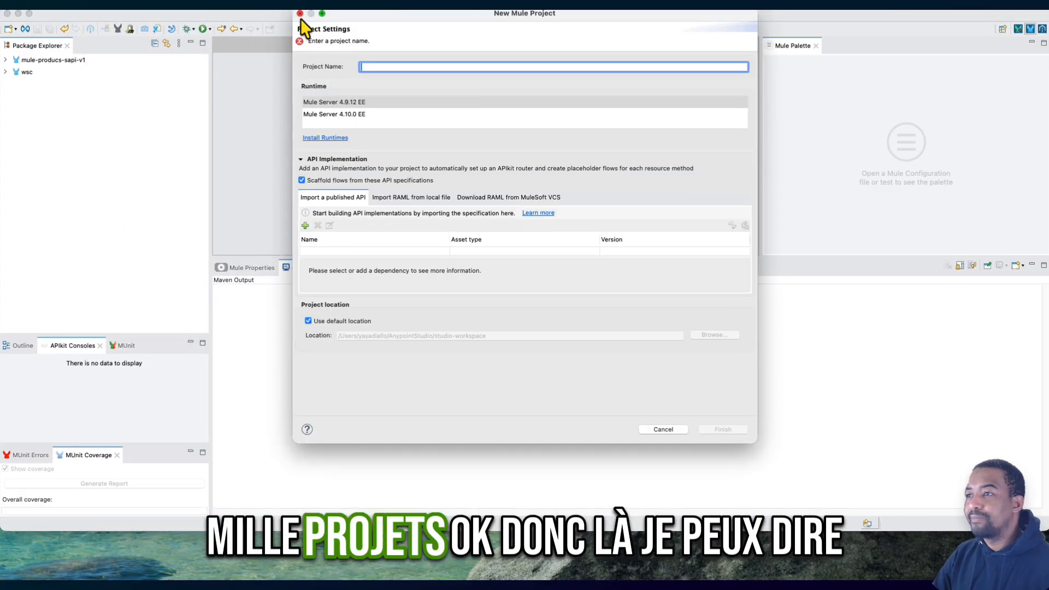
# - Name the project mule-customer-sapi and select the Mule Server 4.9.12 EE runtime
pyautogui.write('mu')
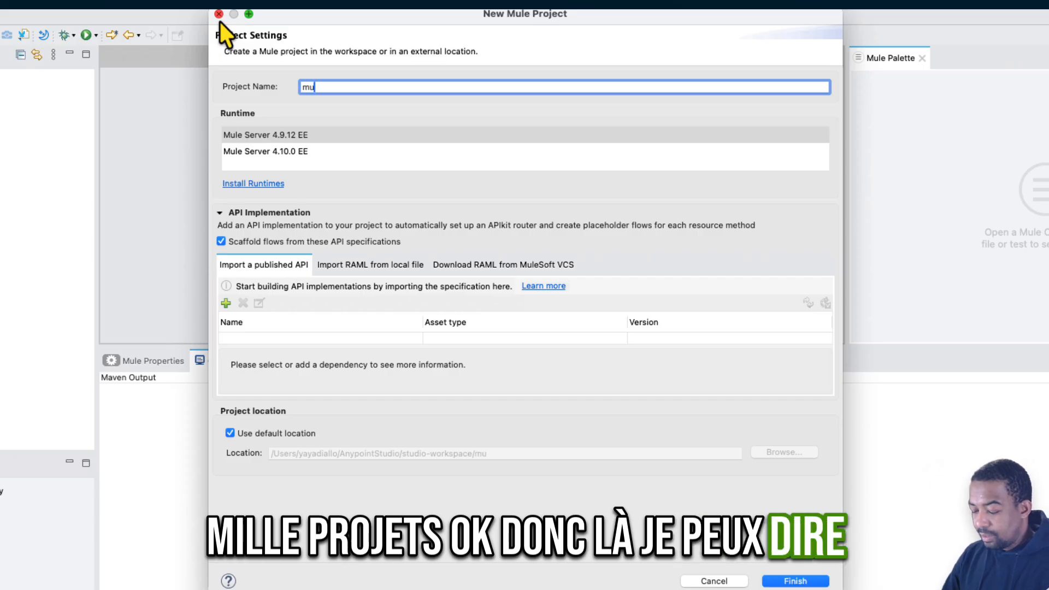
pyautogui.write('le-c')
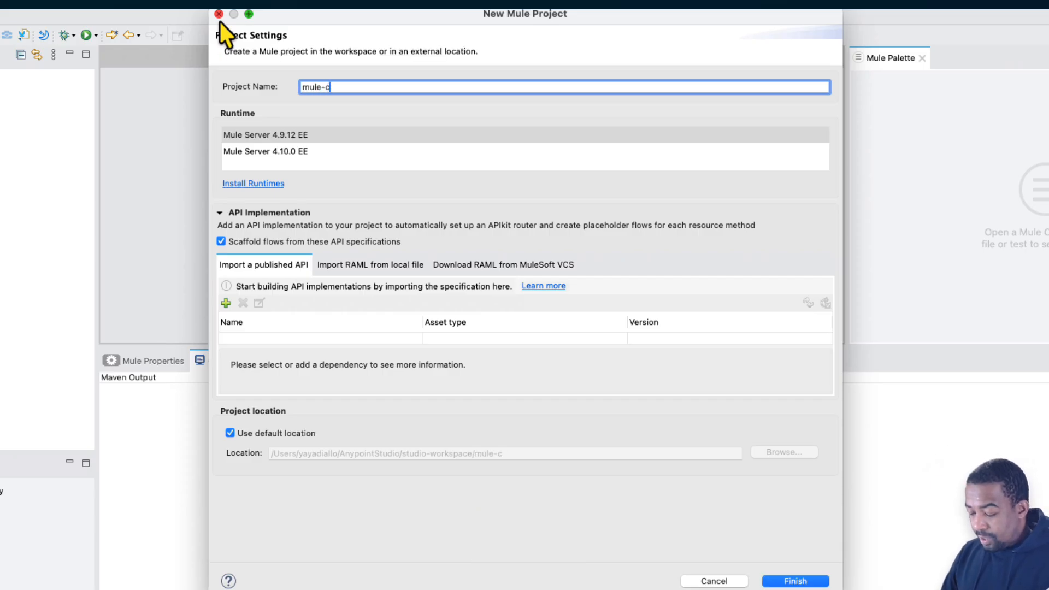
pyautogui.write('ustomer')
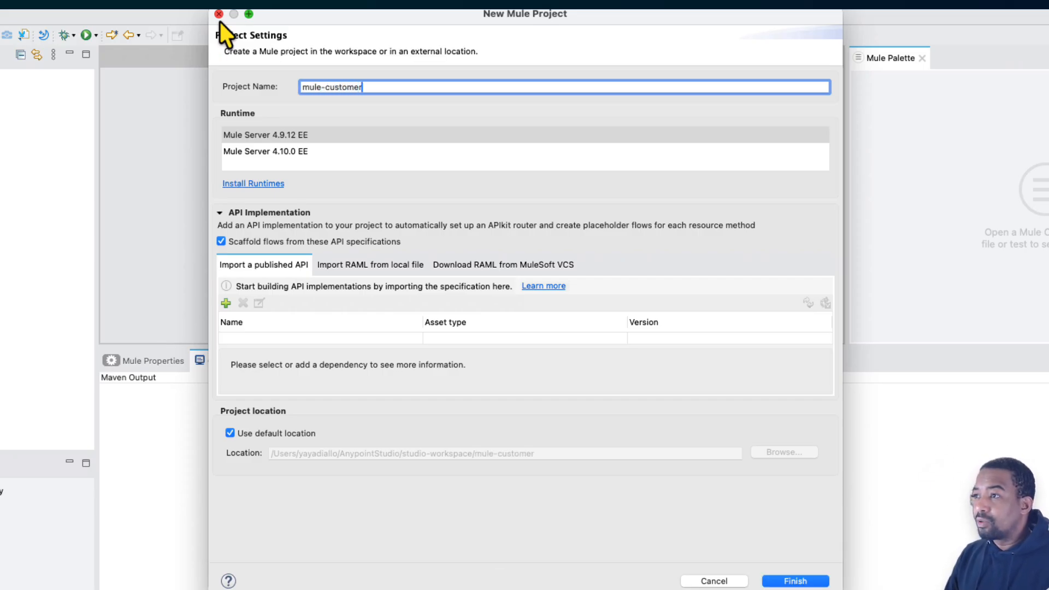
pyautogui.write('-sapi')
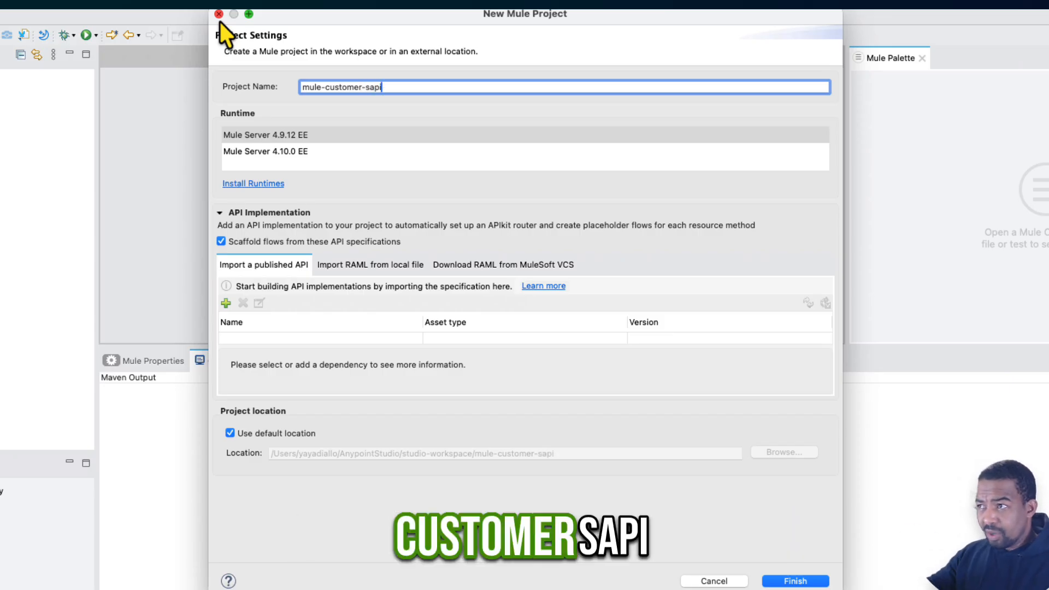
pyautogui.click(274, 141)
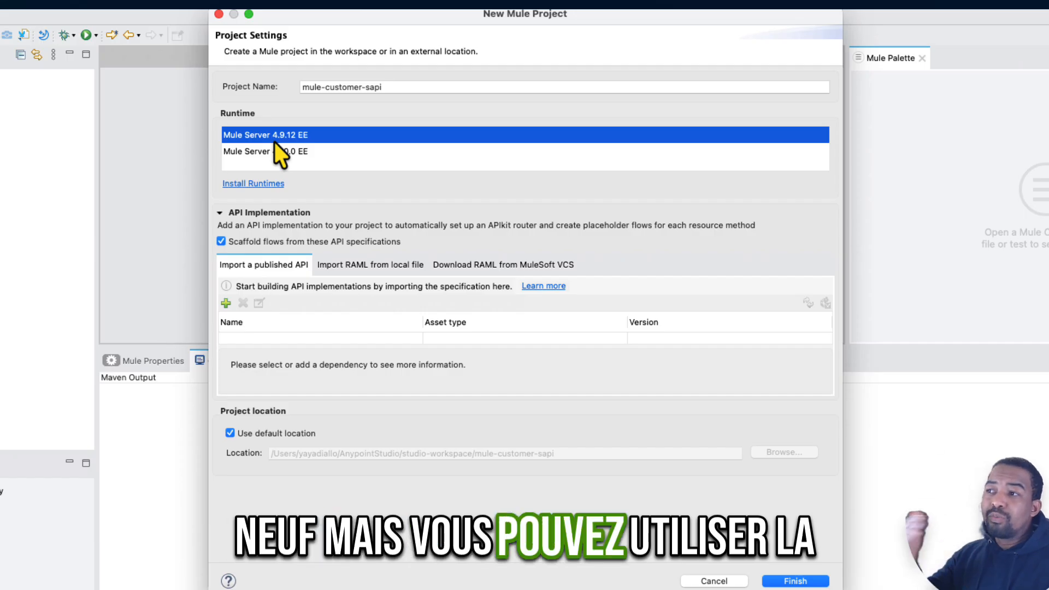
pyautogui.click(283, 153)
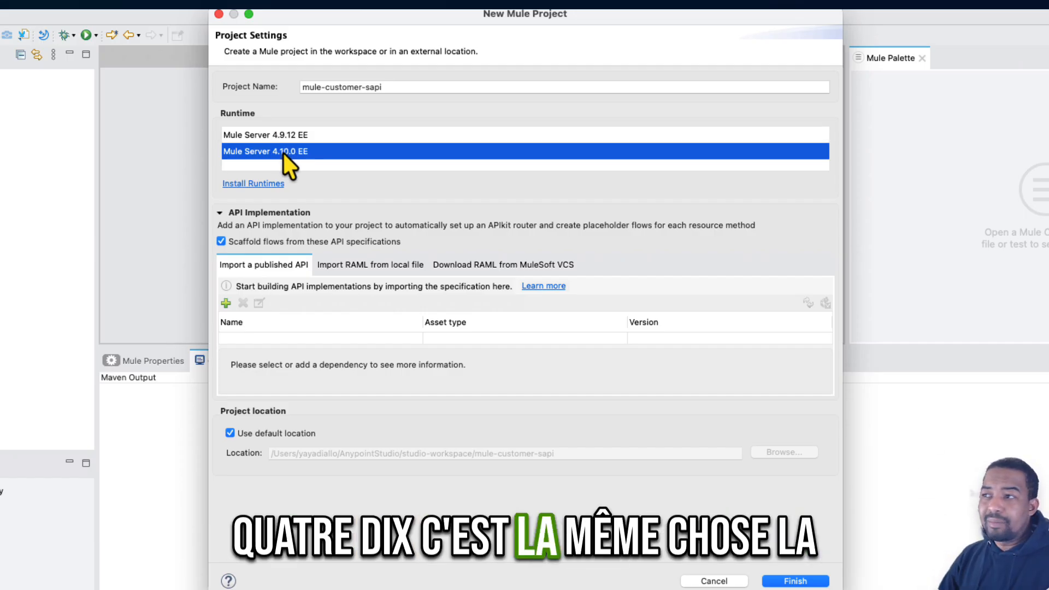
pyautogui.click(291, 142)
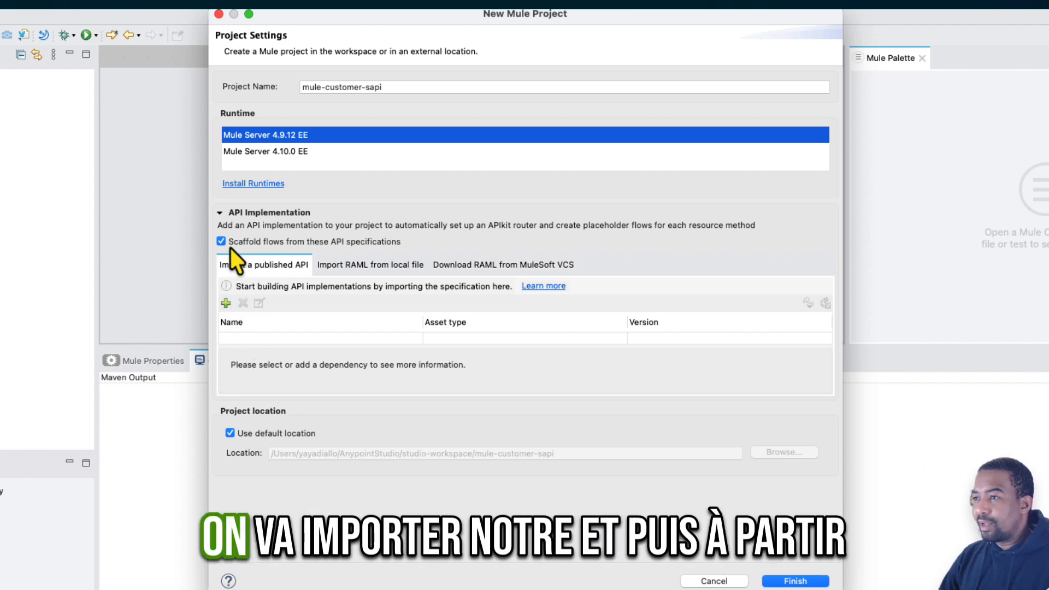
# - Start importing a published API from Exchange and search the available modules for Customers API
pyautogui.click(225, 303)
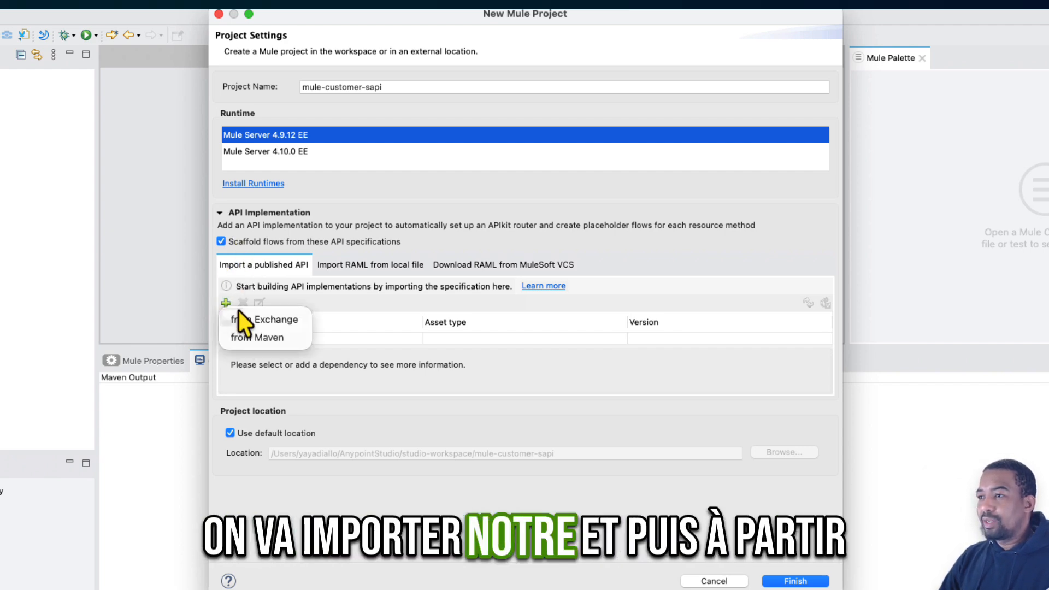
pyautogui.click(252, 317)
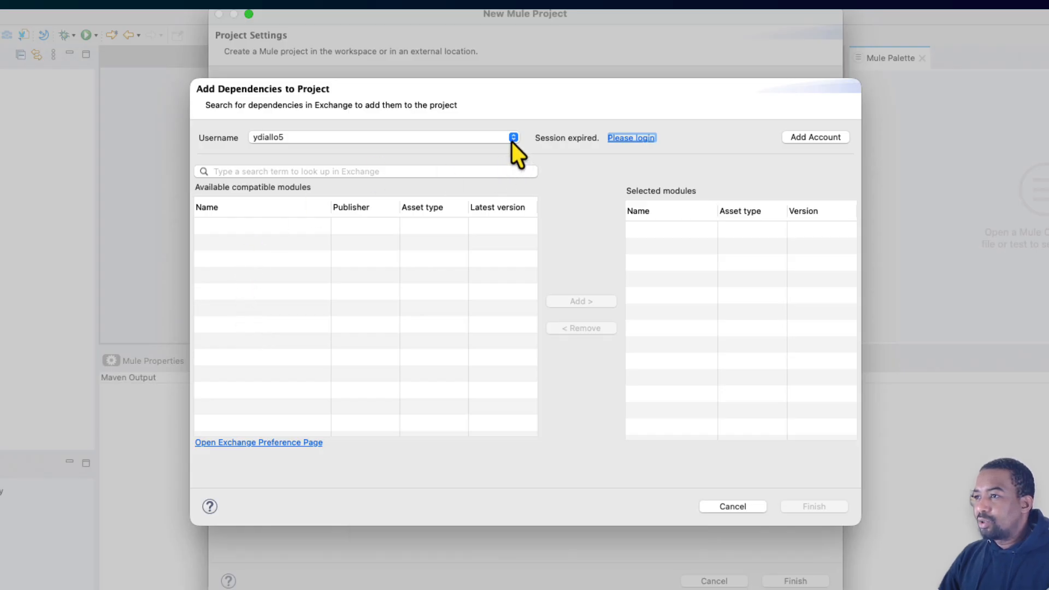
pyautogui.click(415, 172)
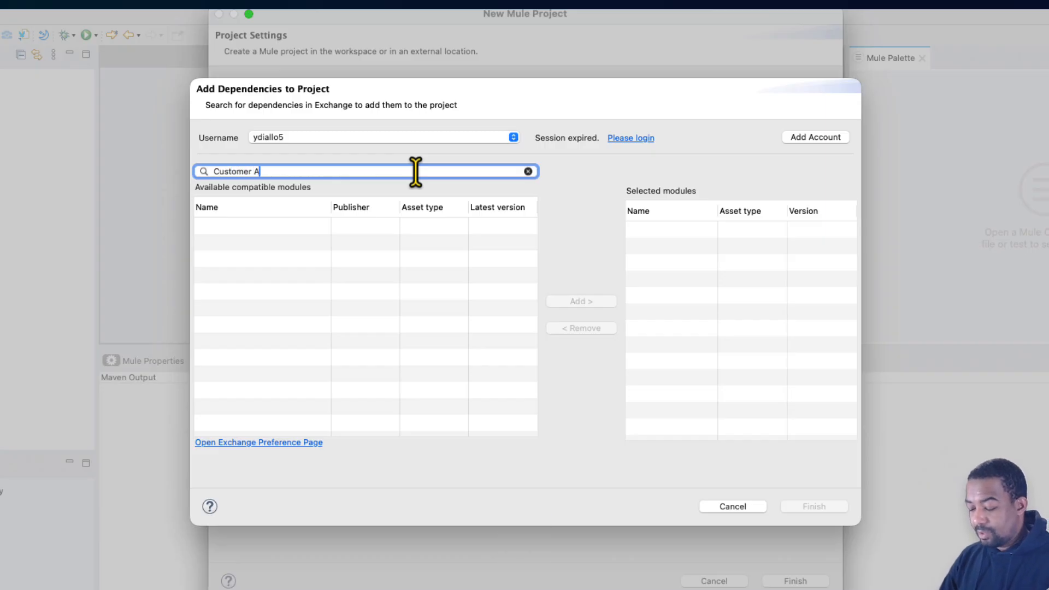
pyautogui.press('Return')
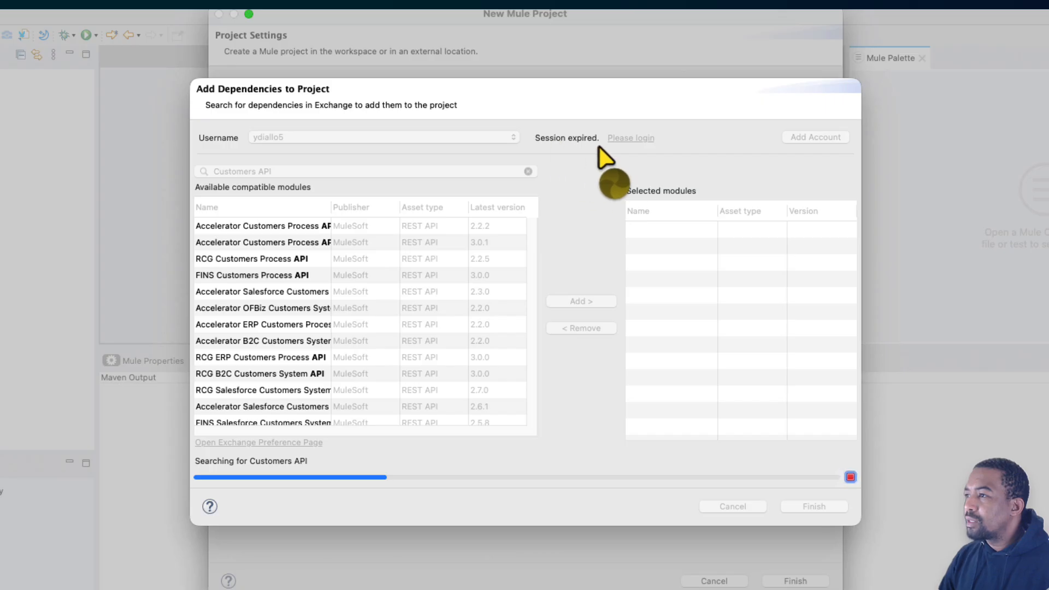
# - Renew the expired Exchange session: accept all cookies and sign in with the account username and password
pyautogui.click(632, 138)
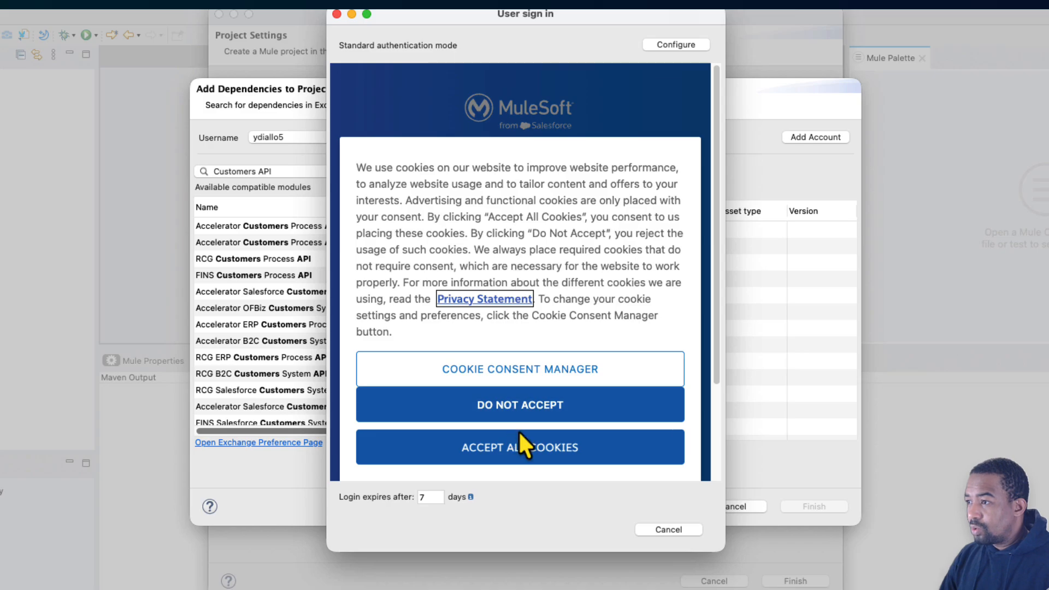
pyautogui.click(521, 440)
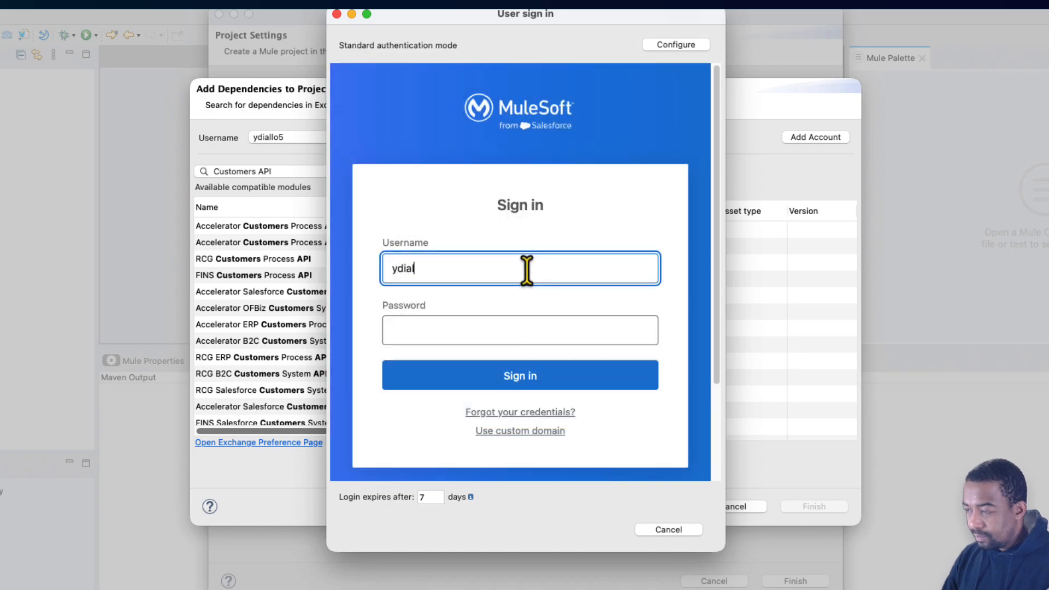
pyautogui.write('5')
pyautogui.press('Tab')
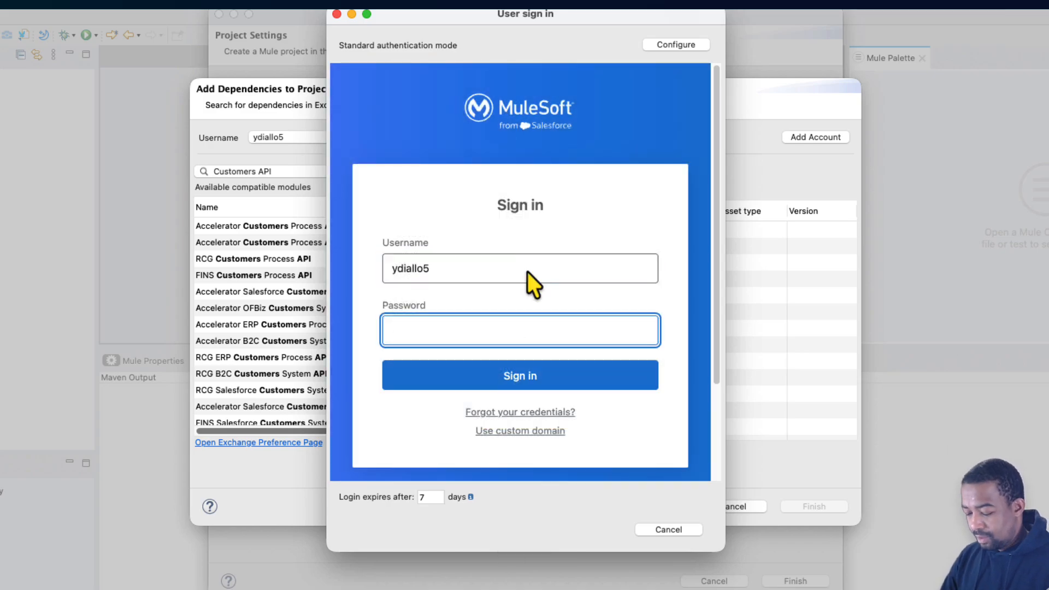
pyautogui.write('•••••••••••')
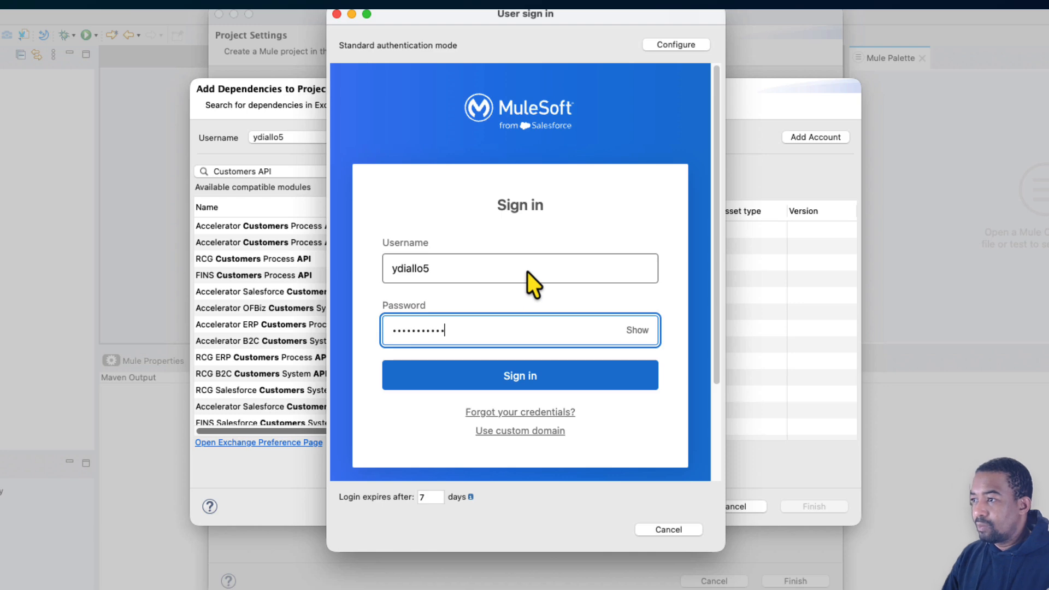
pyautogui.press('Return')
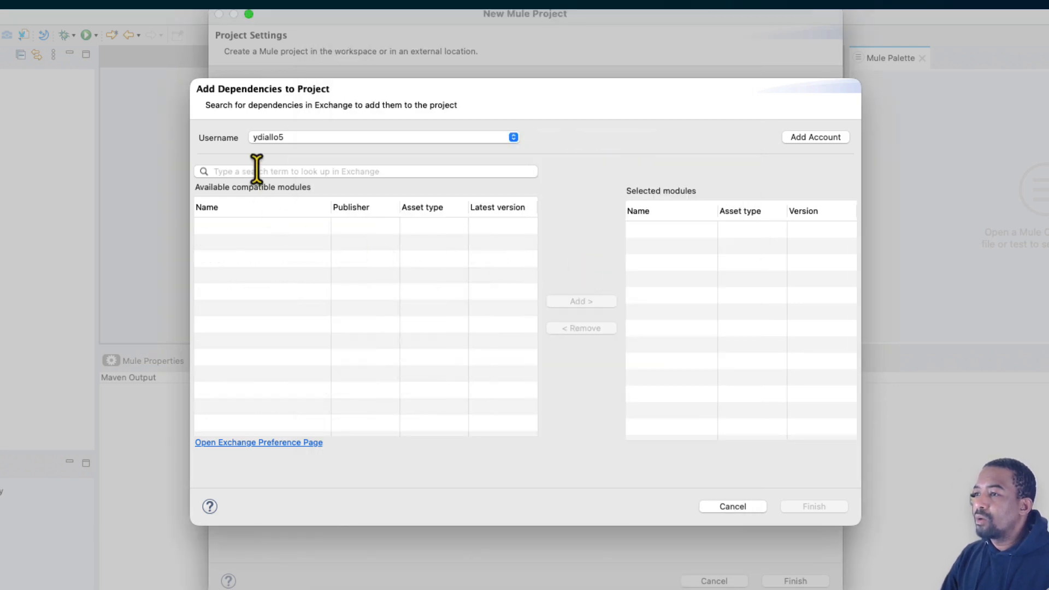
# - Search Exchange for Customer API and add the organization's own Customer API version 1.0.0 to the project's dependencies
pyautogui.click(256, 170)
pyautogui.write('Custo')
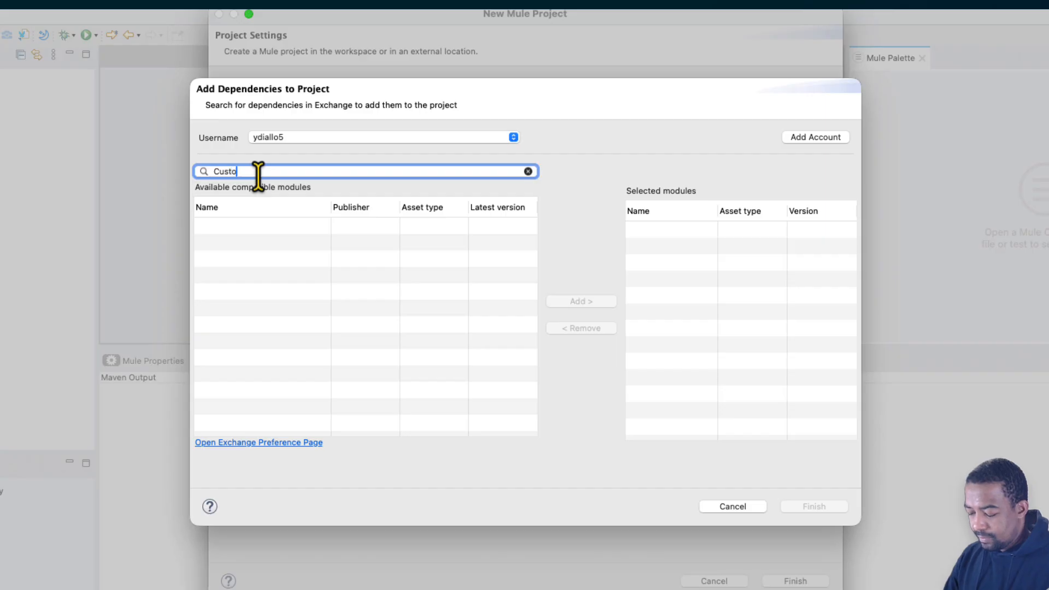
pyautogui.write('mer API')
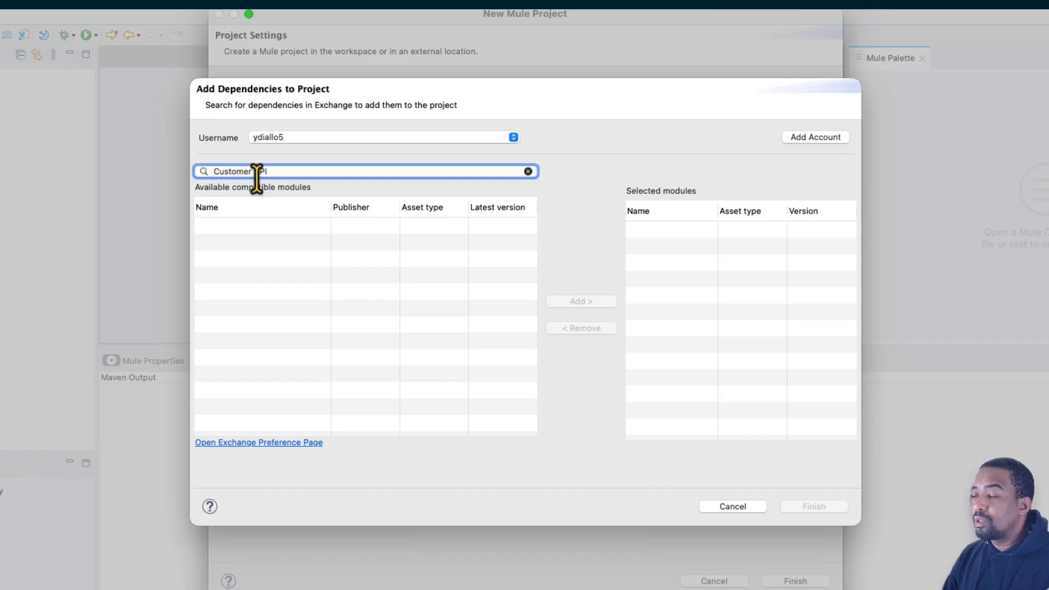
pyautogui.press('Return')
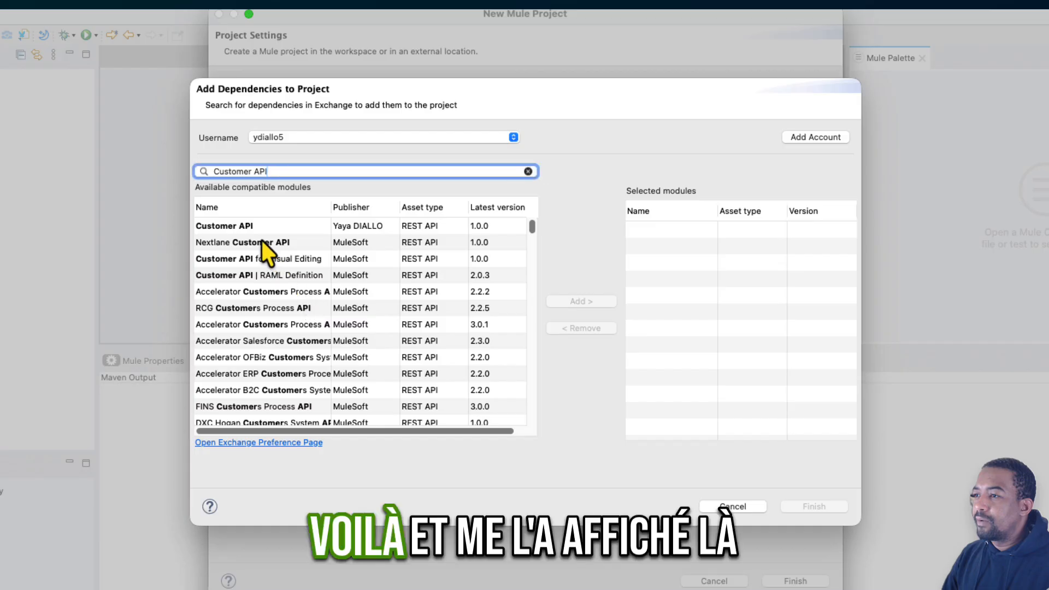
pyautogui.click(253, 230)
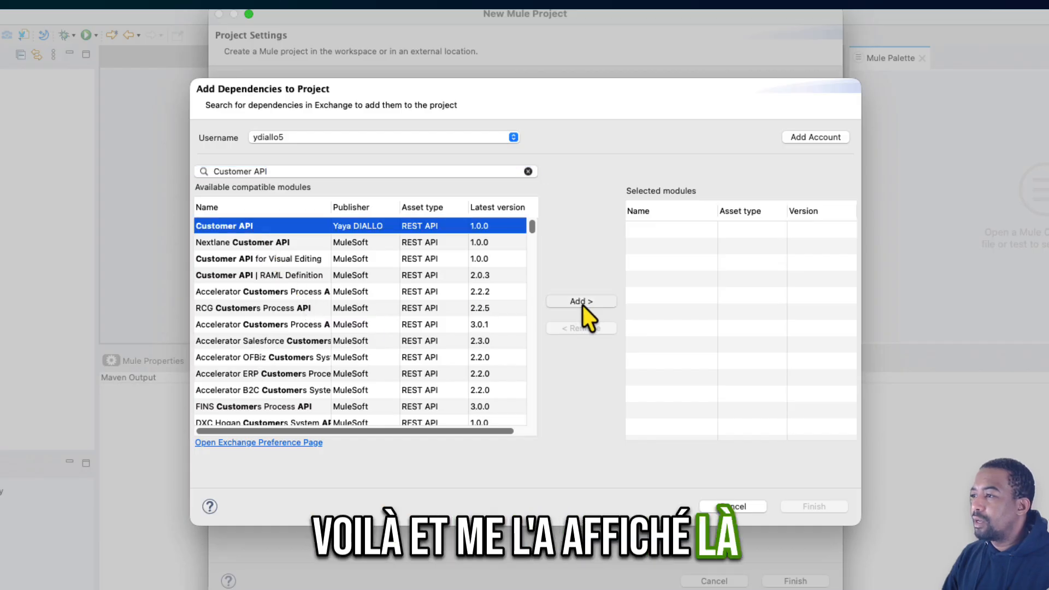
pyautogui.click(582, 304)
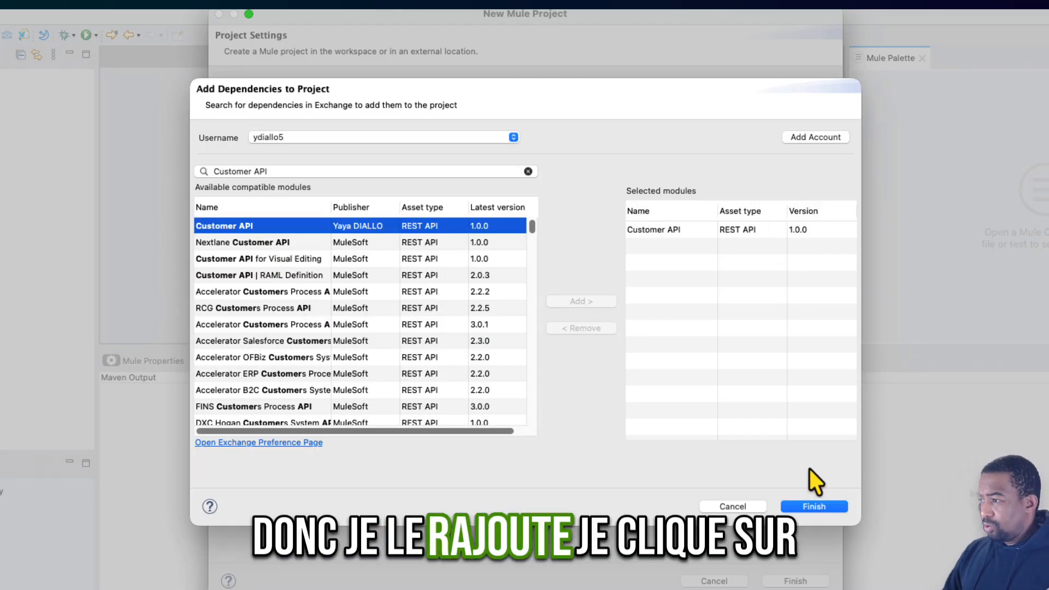
pyautogui.click(816, 506)
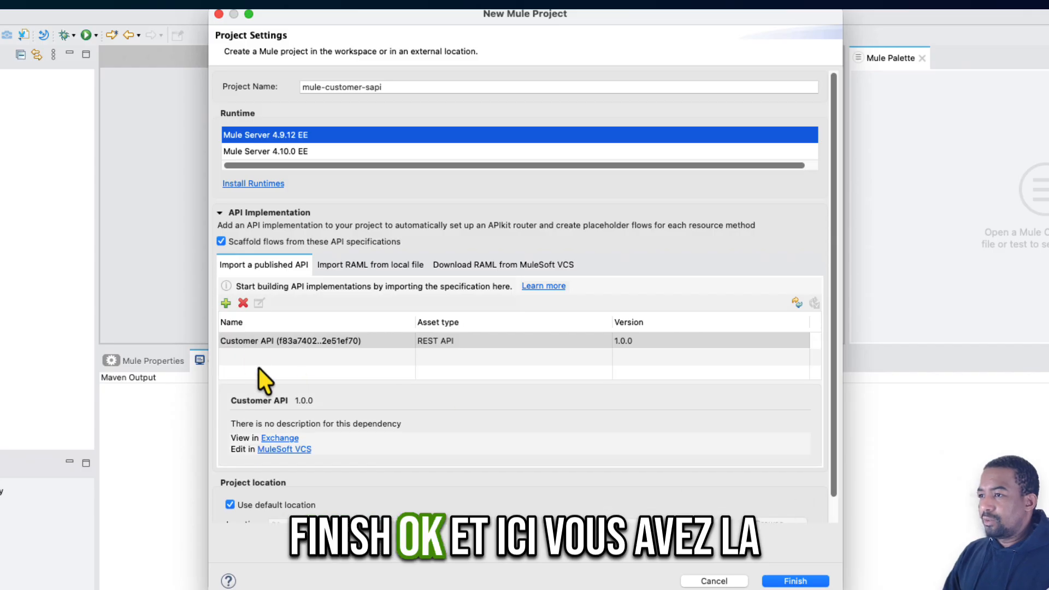
# - Leave flow scaffolding from the API specifications enabled and create the Mule project
pyautogui.click(221, 241)
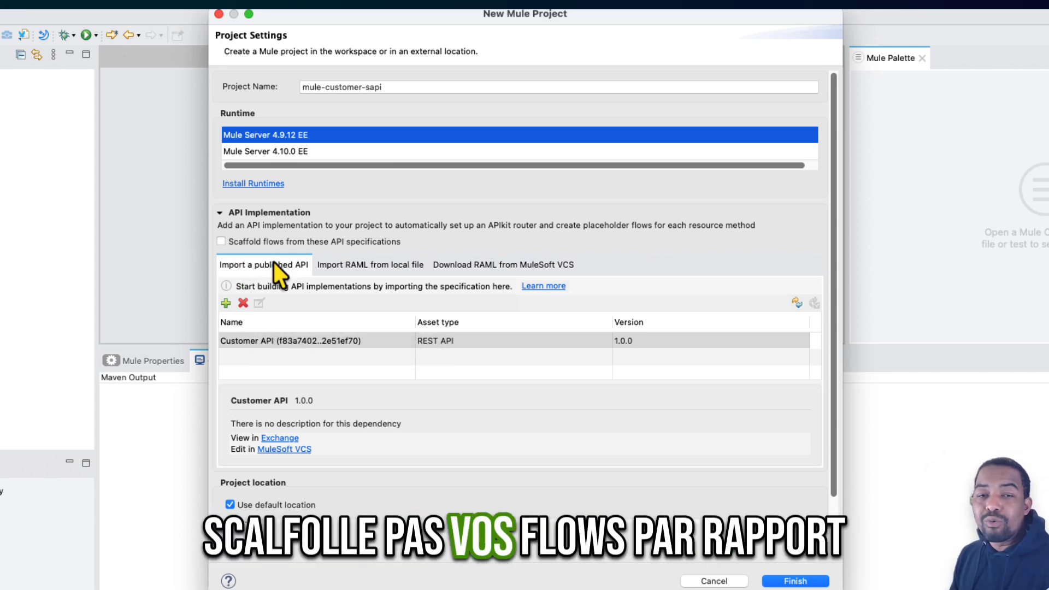
pyautogui.click(221, 242)
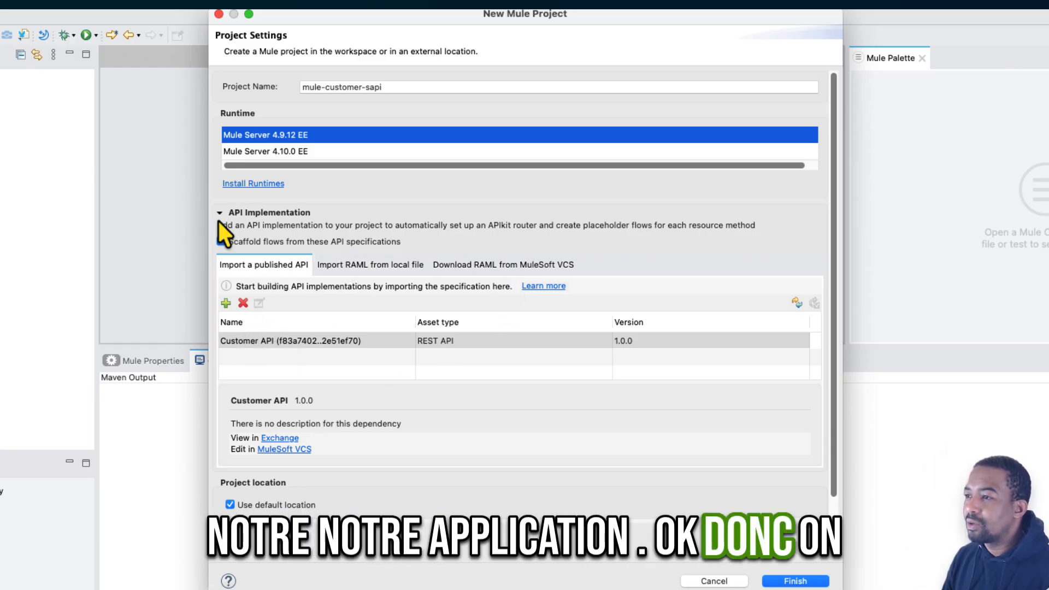
pyautogui.click(787, 581)
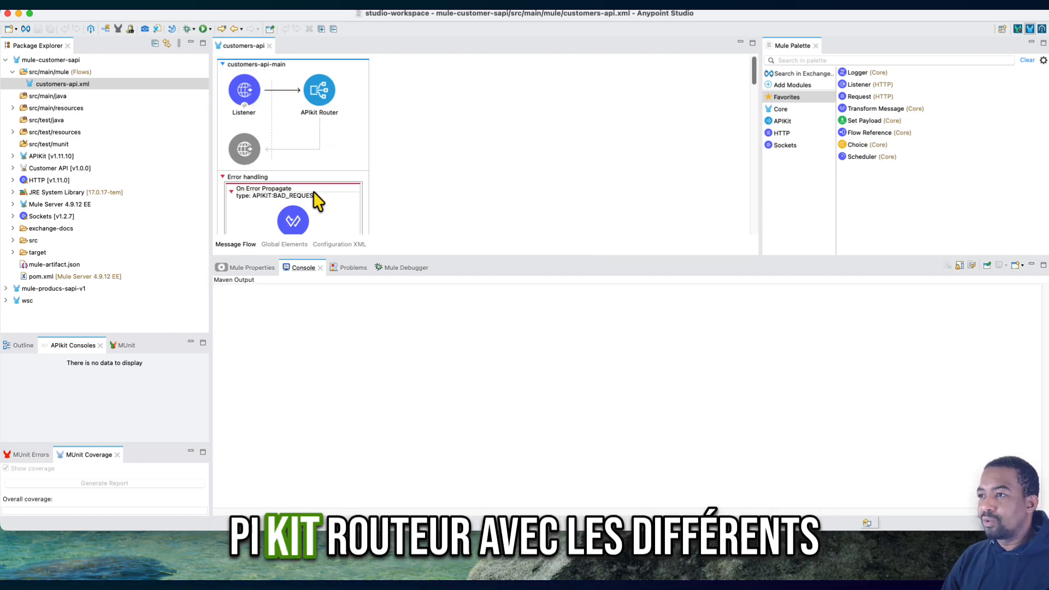
# - Look through the scaffolded flows of customers-api.xml, from the APIkit Router to the customer operations
pyautogui.scroll(-5, 313, 192)
pyautogui.scroll(5, 313, 191)
pyautogui.scroll(-10, 312, 191)
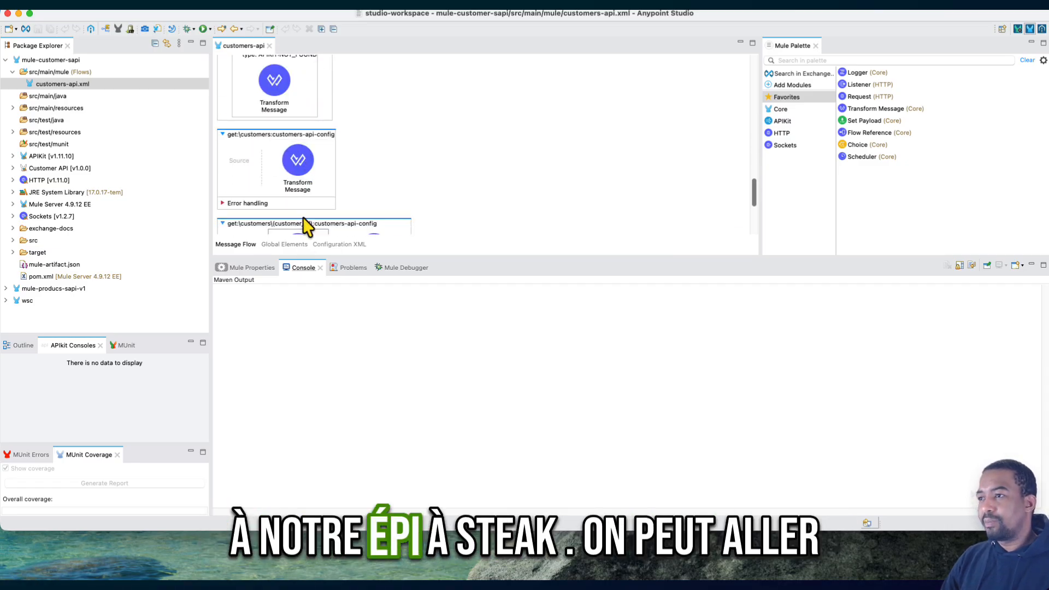
pyautogui.scroll(-5, 306, 213)
# - Open the project's pom.xml and examine the Mule Maven plugin and the customer-api dependency
pyautogui.doubleClick(38, 276)
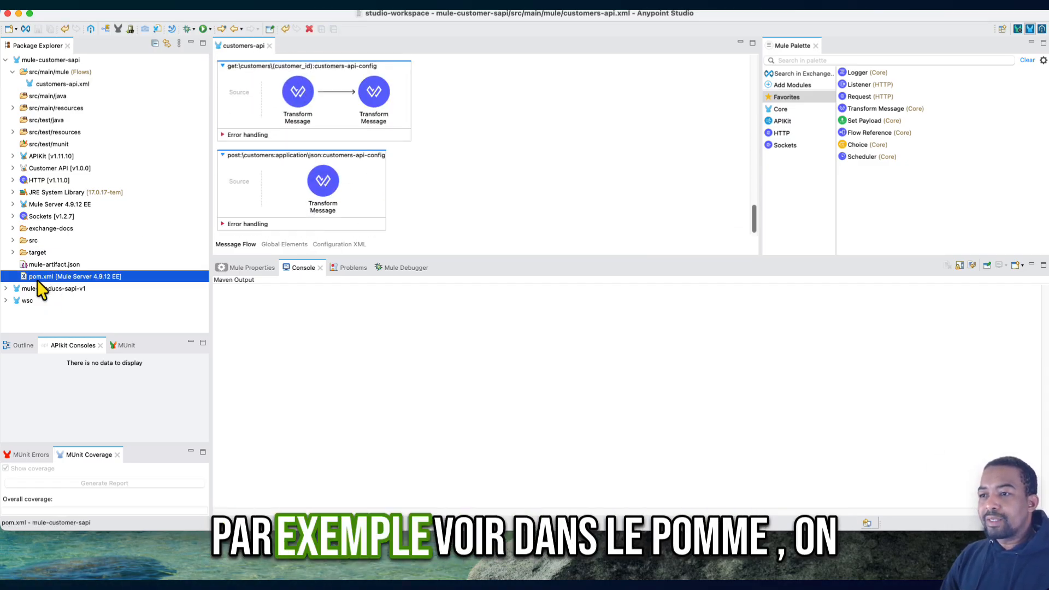
pyautogui.scroll(-7, 321, 186)
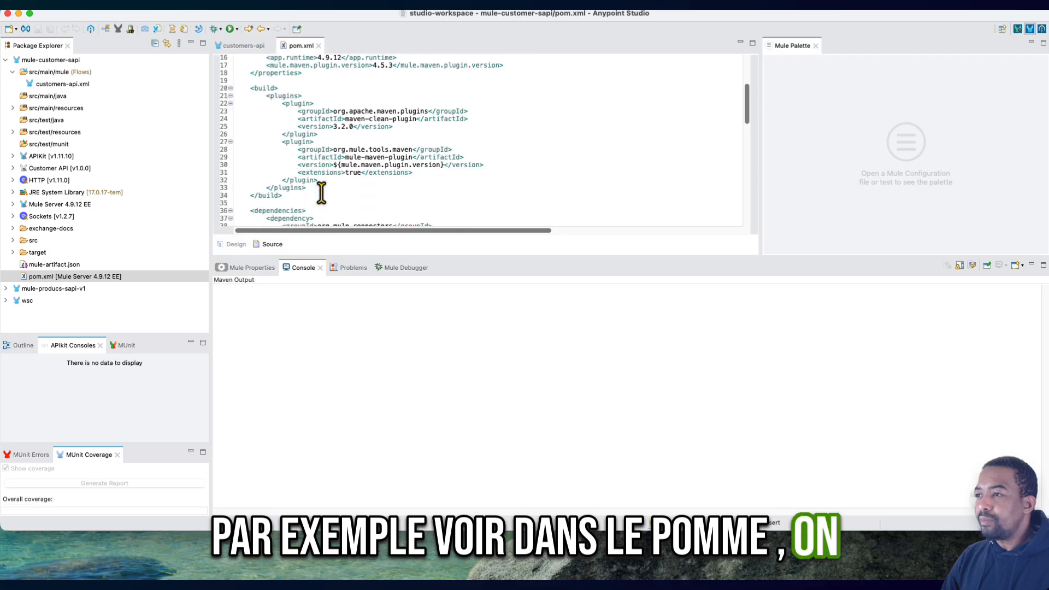
pyautogui.click(348, 96)
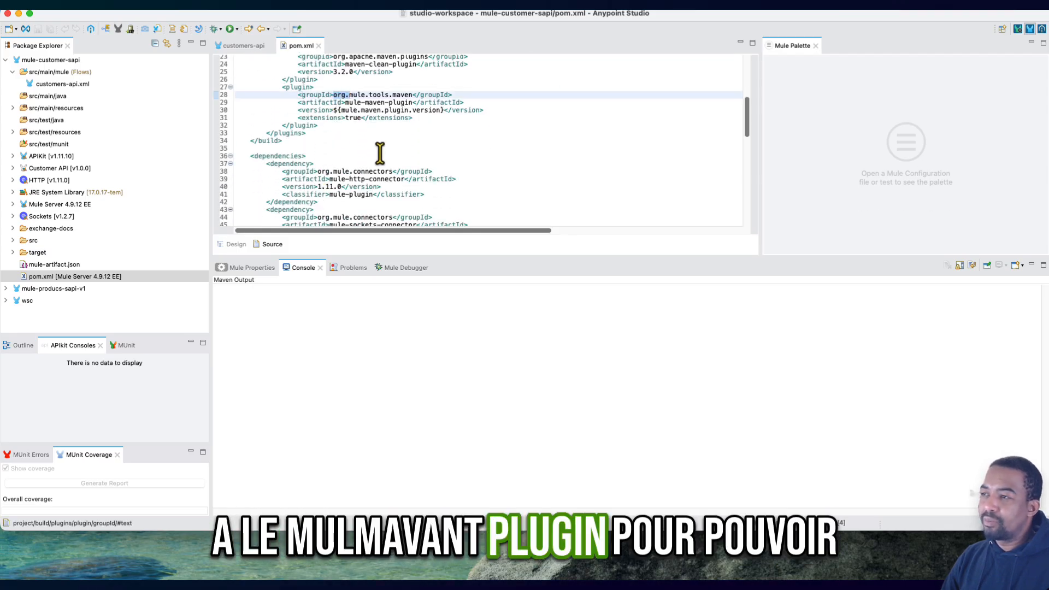
pyautogui.scroll(-5, 379, 153)
pyautogui.scroll(-1, 379, 152)
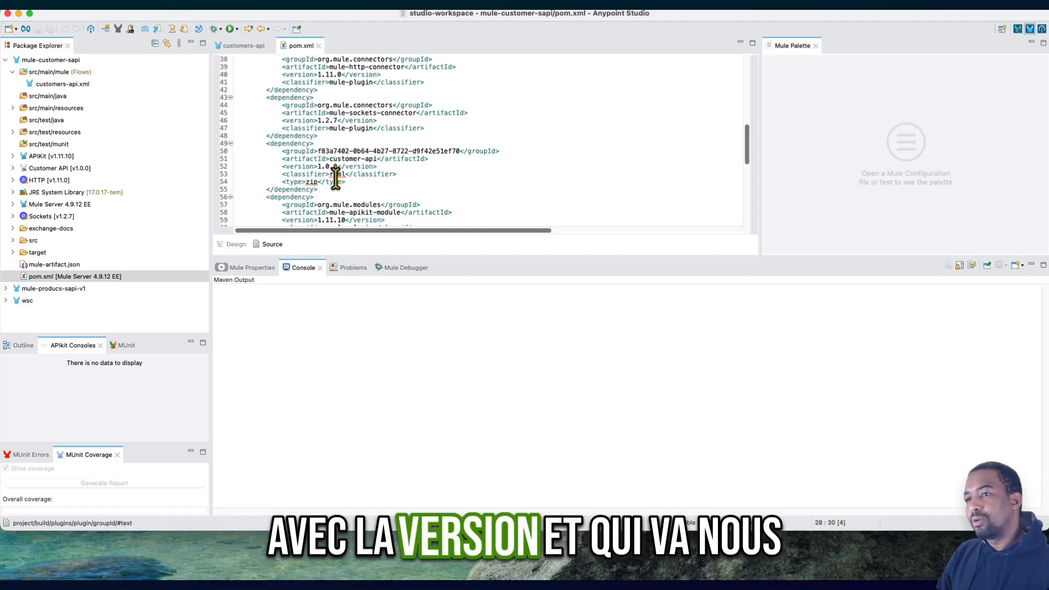
# - Open customers-api.raml from the Customer API dependency and examine its get, post and customer_id resources
pyautogui.click(12, 169)
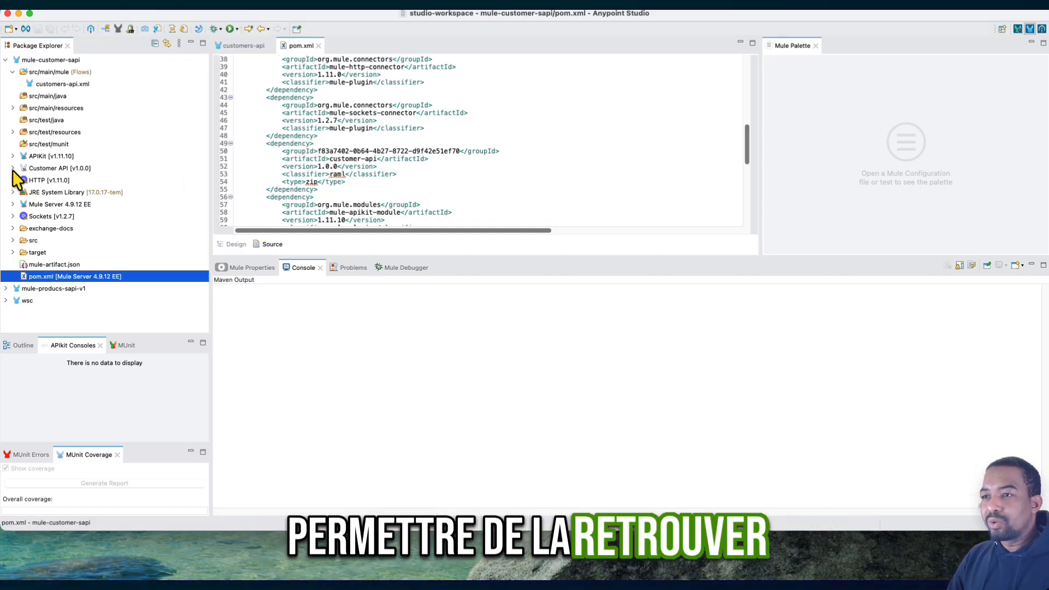
pyautogui.click(20, 181)
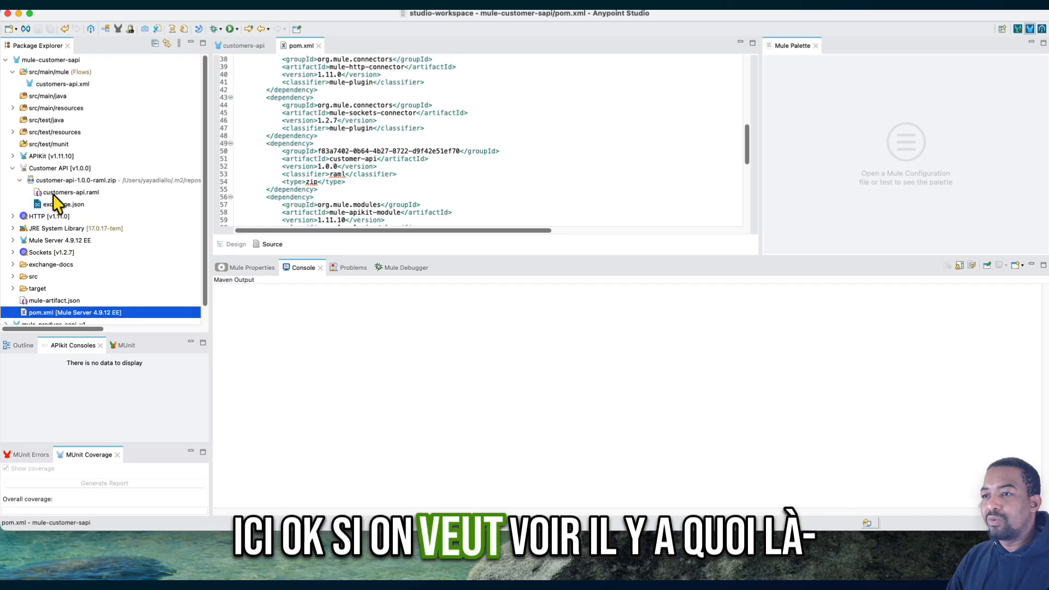
pyautogui.doubleClick(54, 193)
pyautogui.click(255, 103)
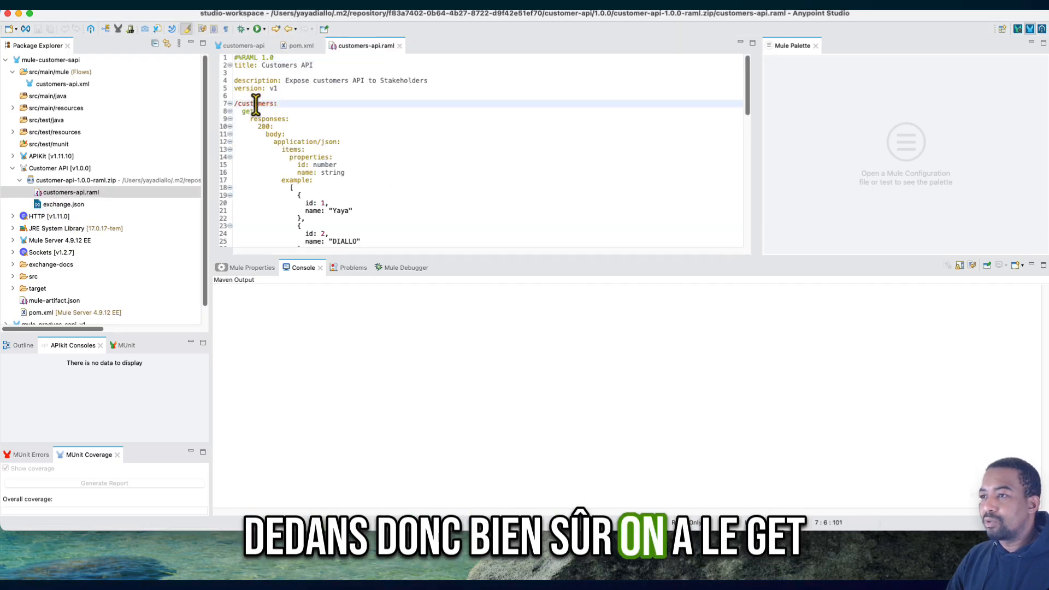
pyautogui.scroll(-10, 330, 158)
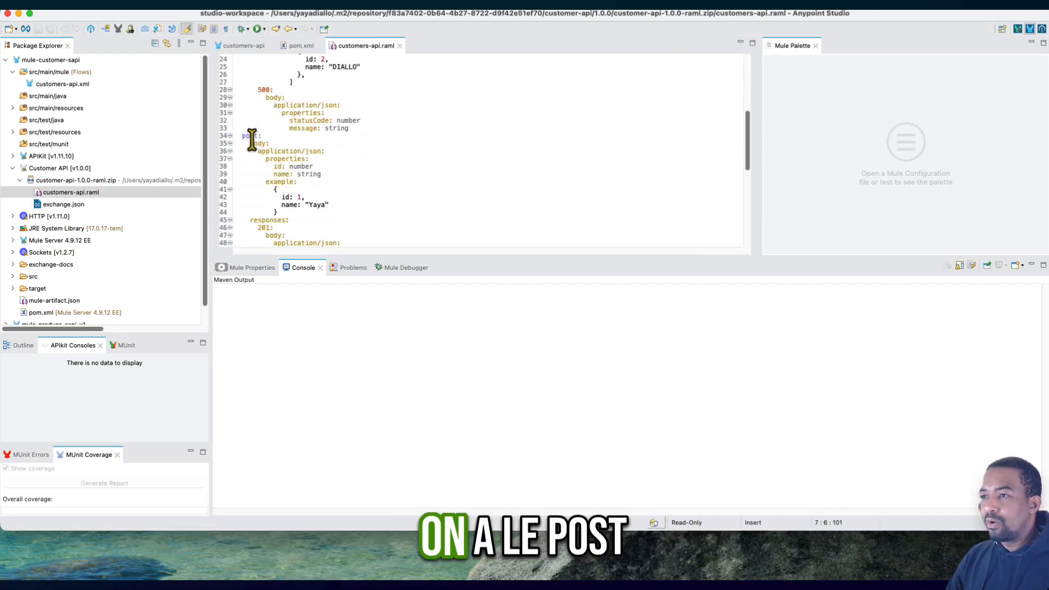
pyautogui.scroll(-10, 335, 243)
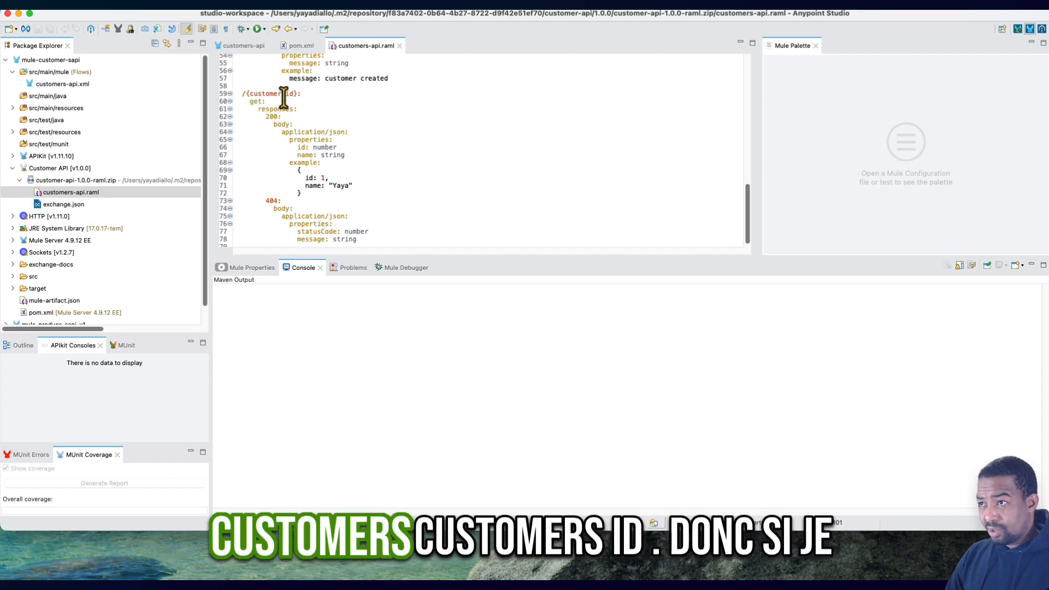
pyautogui.click(12, 168)
# - In customers-api.xml, add a Logger before the Transform Message of the get:\customers flow with the message START
pyautogui.click(43, 88)
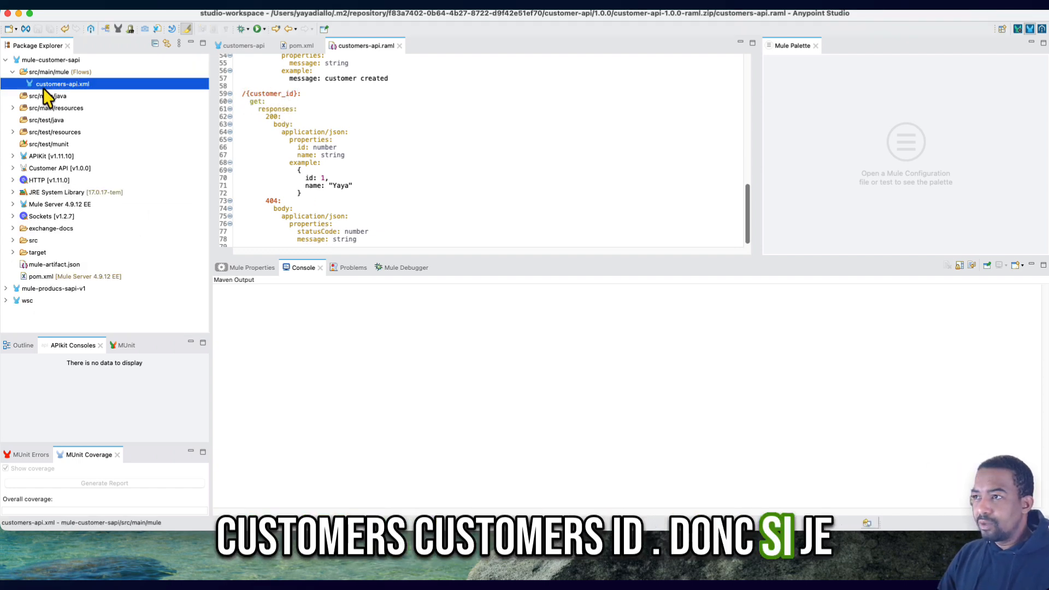
pyautogui.doubleClick(44, 88)
pyautogui.scroll(3, 257, 159)
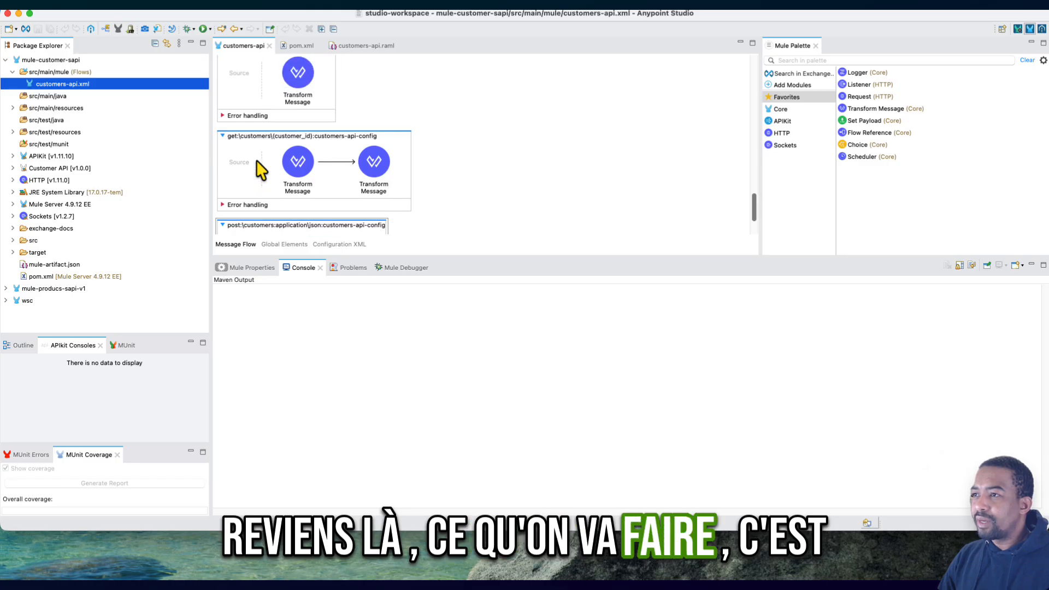
pyautogui.scroll(2, 256, 159)
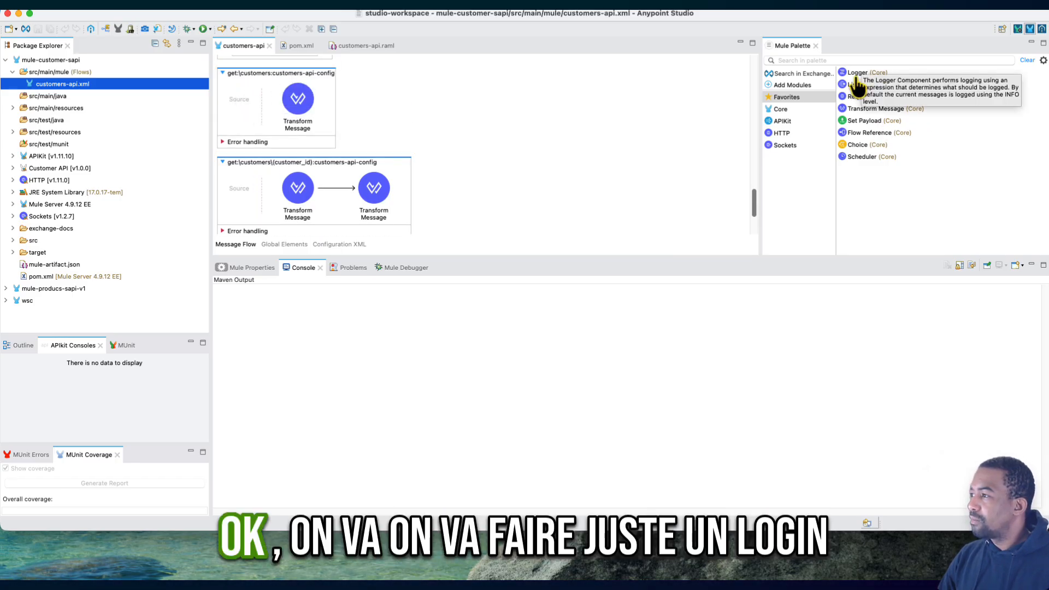
pyautogui.moveTo(856, 74); pyautogui.dragTo(268, 101)
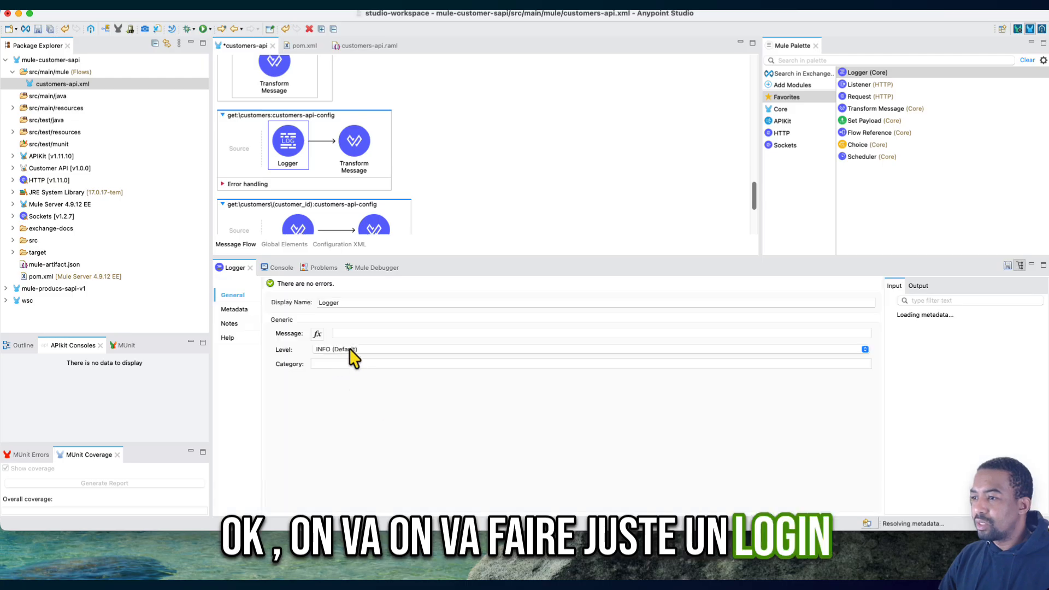
pyautogui.click(339, 334)
pyautogui.write('St')
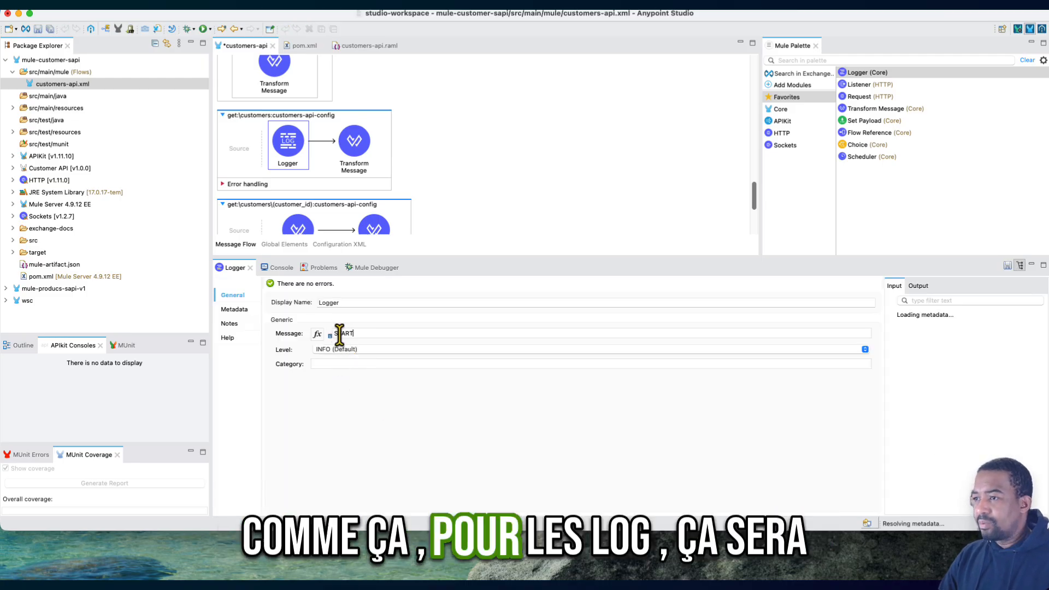
# - Add a second Logger after the Transform Message of the get:\customers flow with the message End, and save the file
pyautogui.click(522, 163)
pyautogui.moveTo(857, 73); pyautogui.dragTo(375, 148)
pyautogui.click(383, 334)
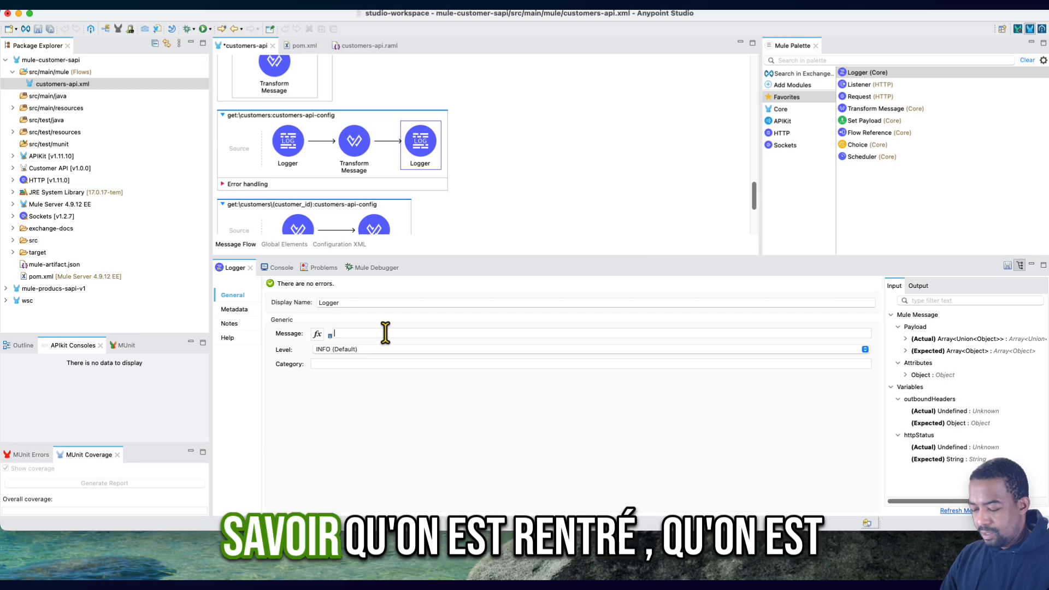
pyautogui.write('End')
pyautogui.click(569, 201)
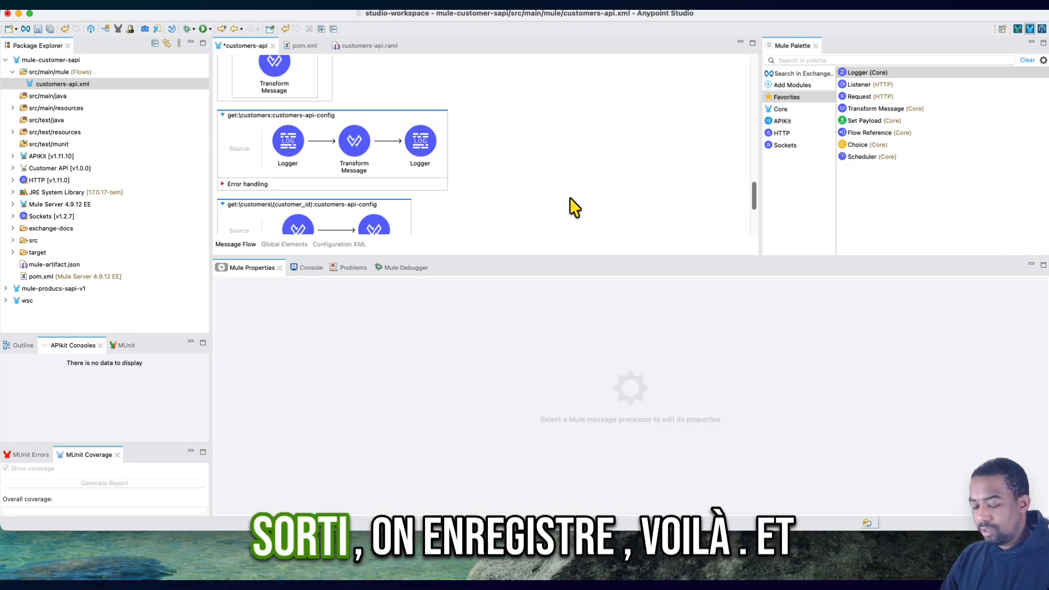
pyautogui.press('super+s')
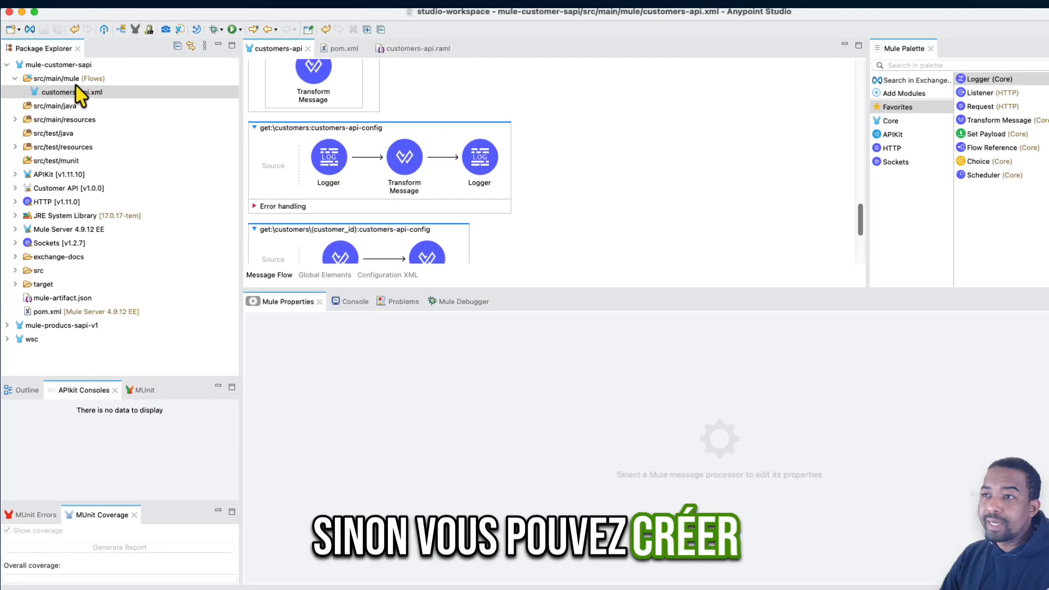
# - Create a new Mule configuration file named config in src/main/mule
pyautogui.rightClick(72, 72)
pyautogui.moveTo(227, 107)
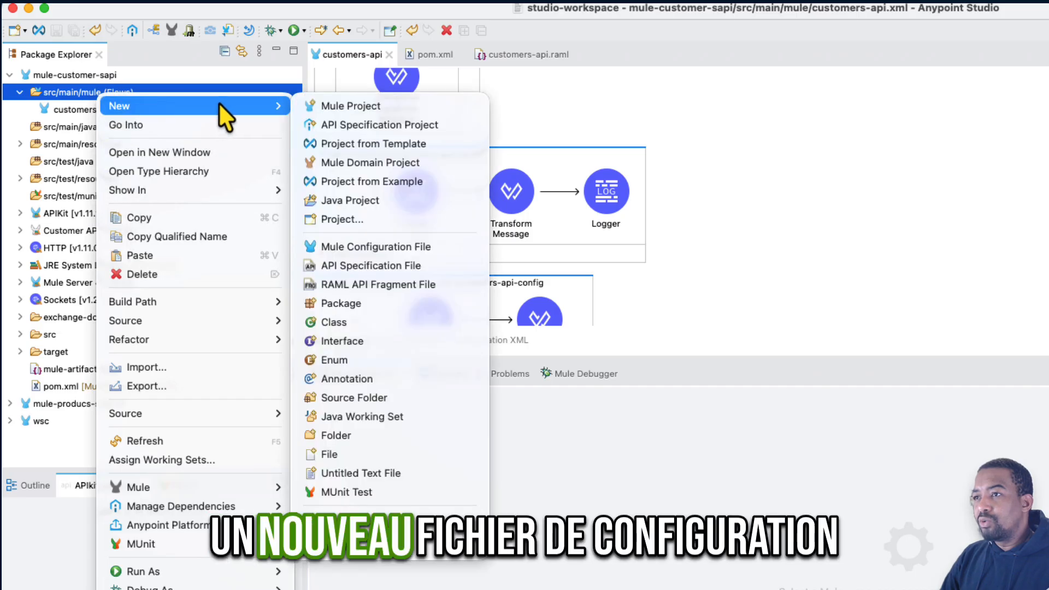
pyautogui.click(415, 248)
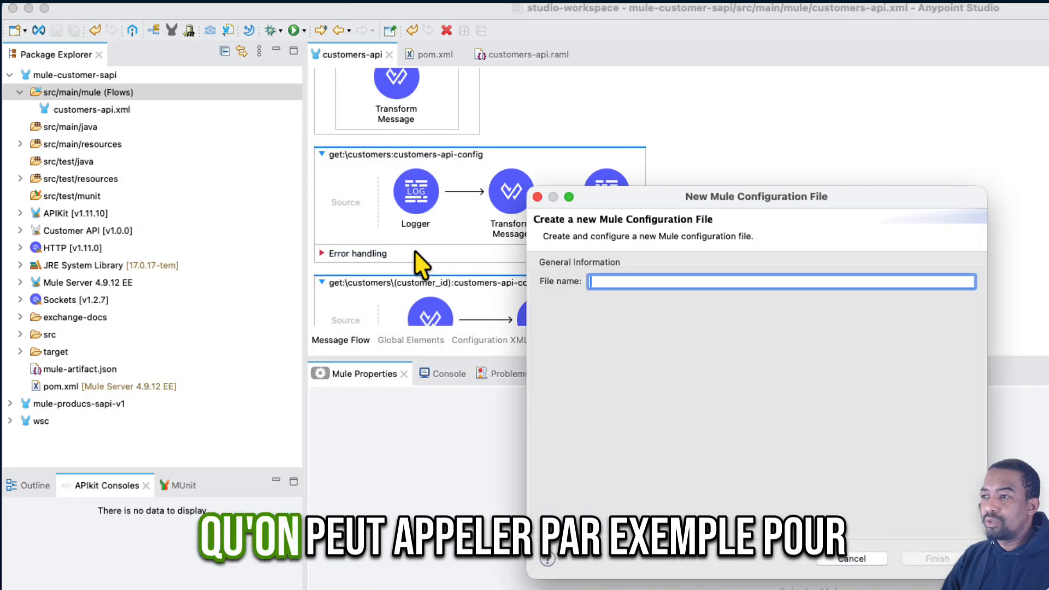
pyautogui.write('config')
pyautogui.press('Return')
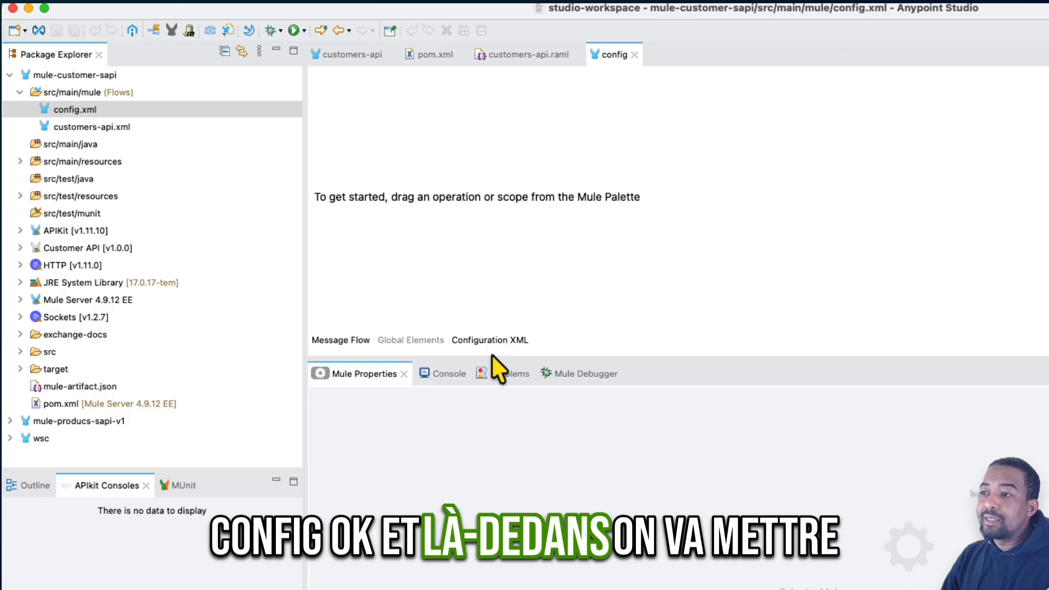
# - Create an API Autodiscovery global element in config.xml and set its API Id to 20705493, copied from the text note
pyautogui.click(433, 342)
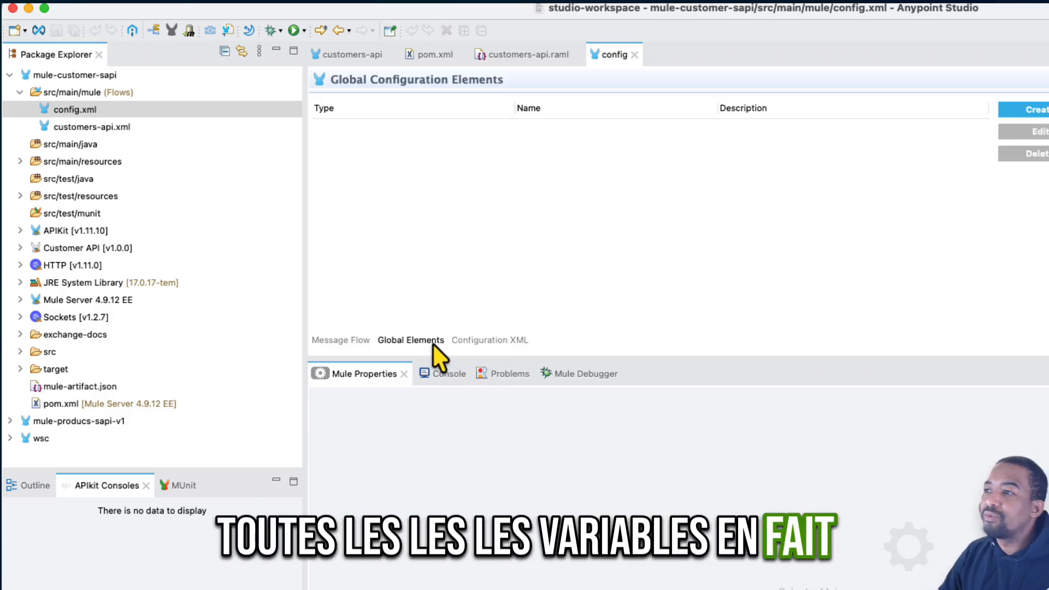
pyautogui.click(1034, 113)
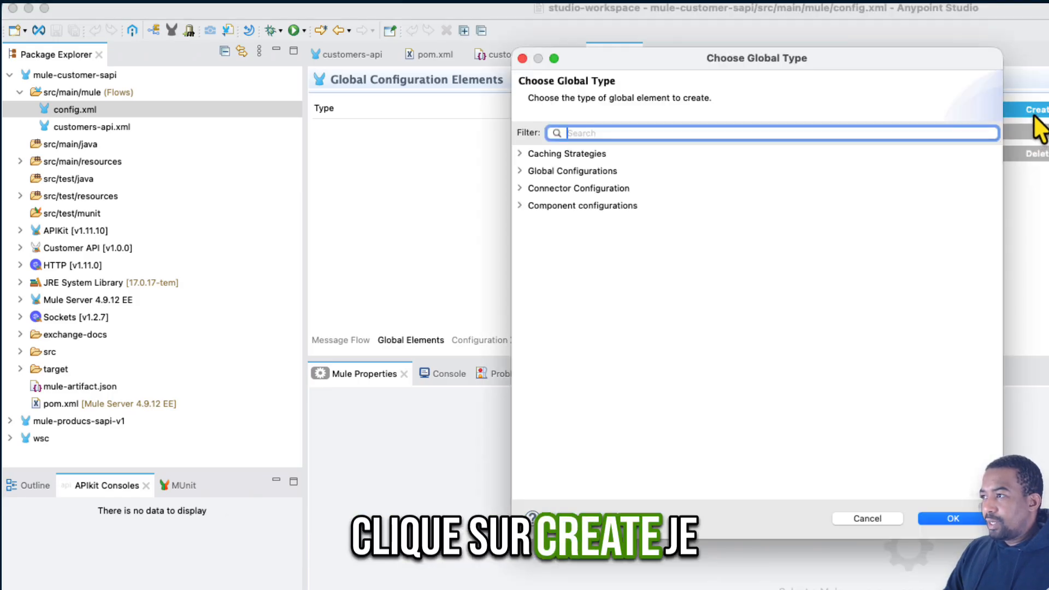
pyautogui.write('API')
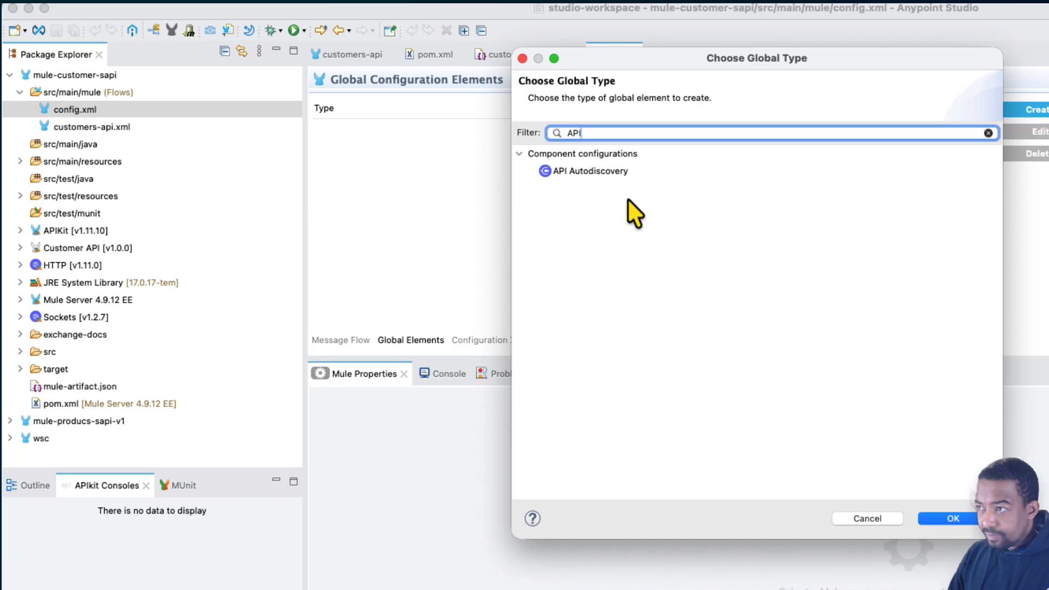
pyautogui.click(606, 174)
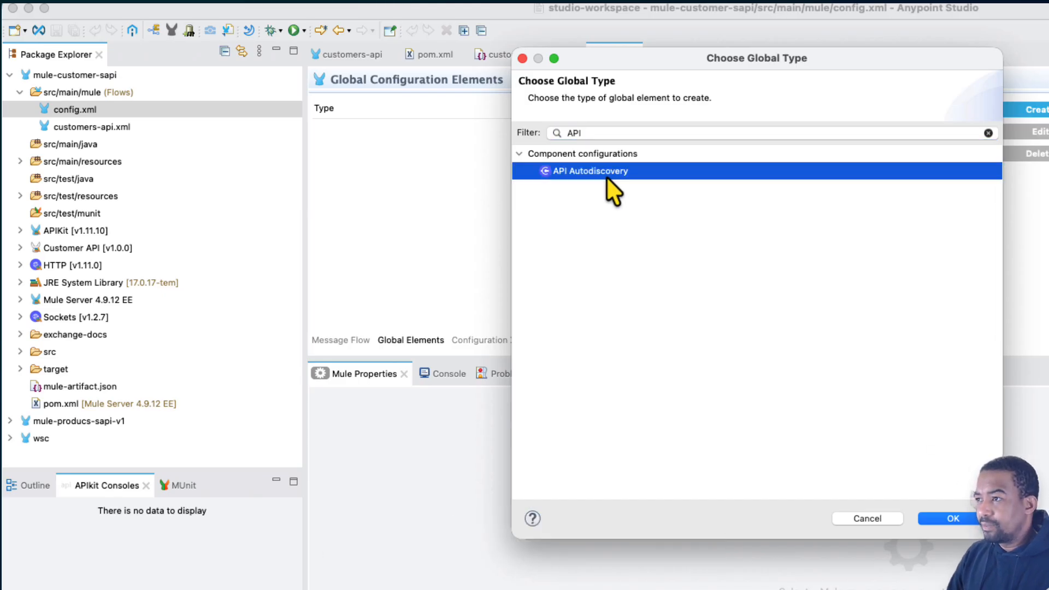
pyautogui.click(942, 519)
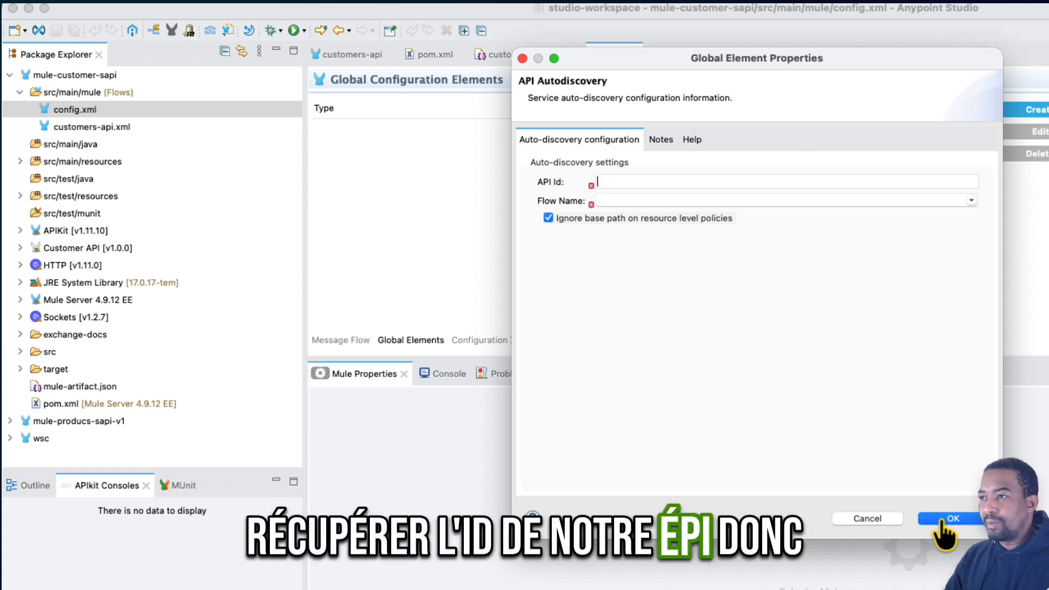
pyautogui.press('super+Tab')
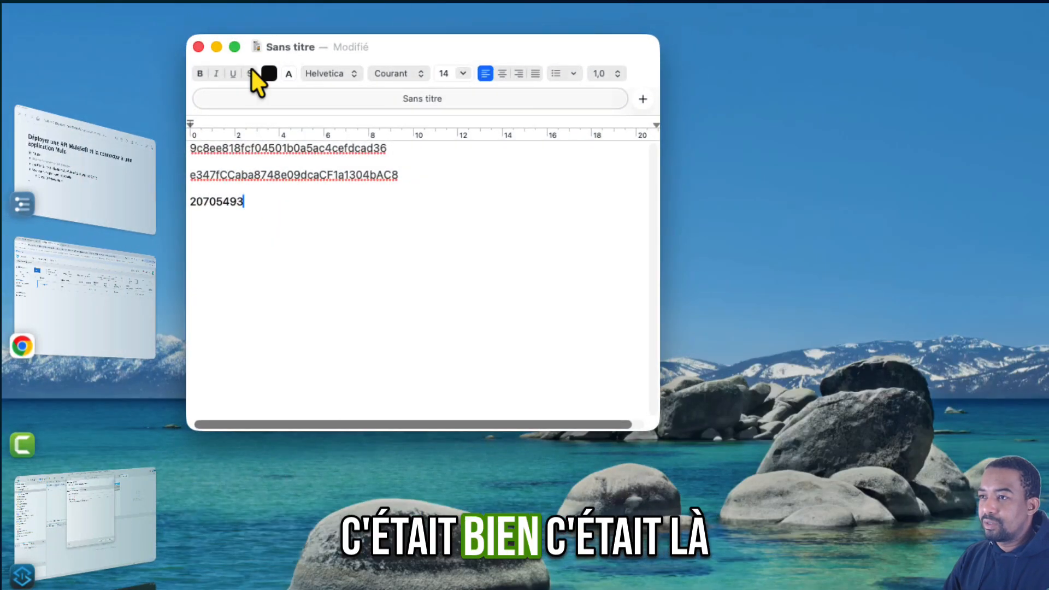
pyautogui.doubleClick(215, 201)
pyautogui.press('super+Tab')
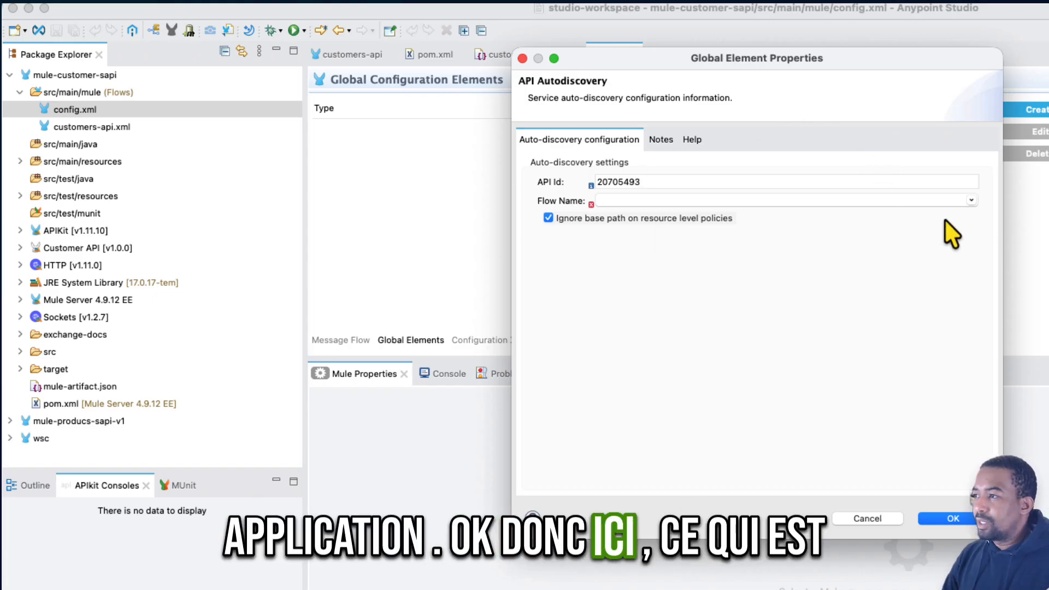
# - Link the Autodiscovery to the customers-api-main flow without ignoring the base path on resource level policies, and save config.xml
pyautogui.click(971, 201)
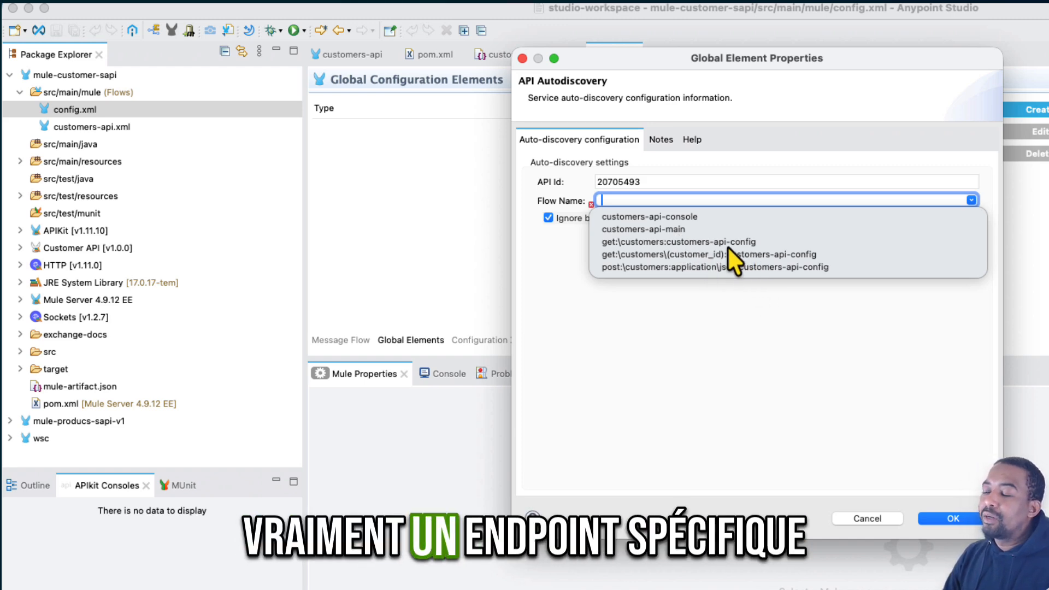
pyautogui.click(649, 229)
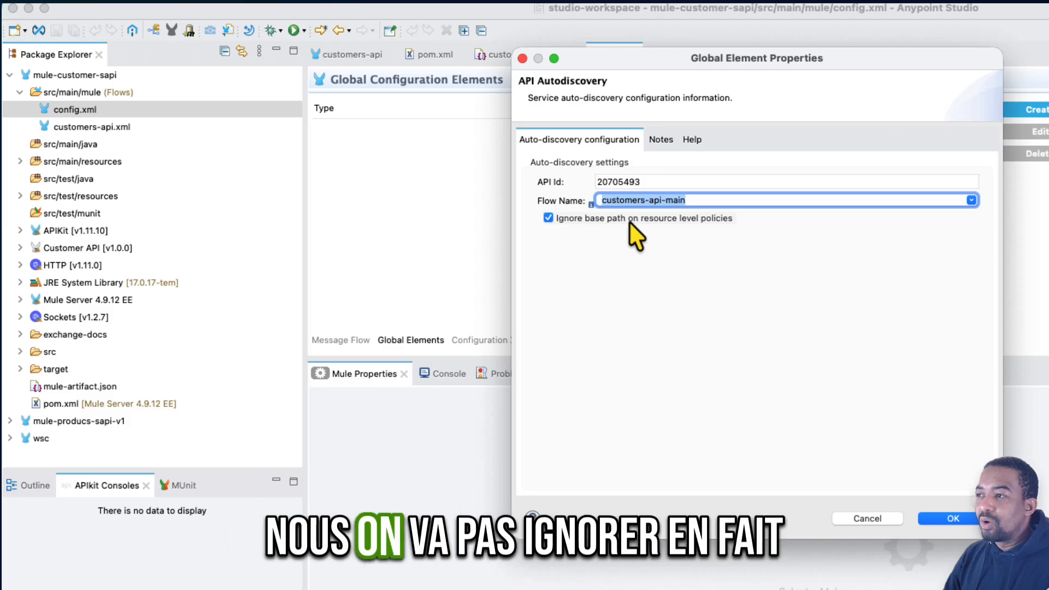
pyautogui.click(548, 218)
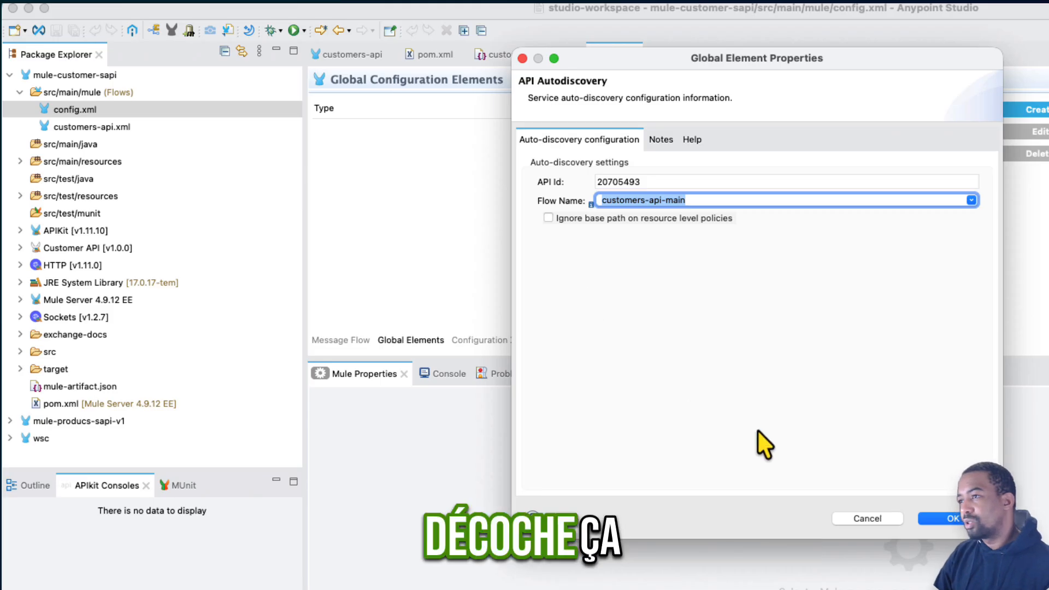
pyautogui.click(945, 519)
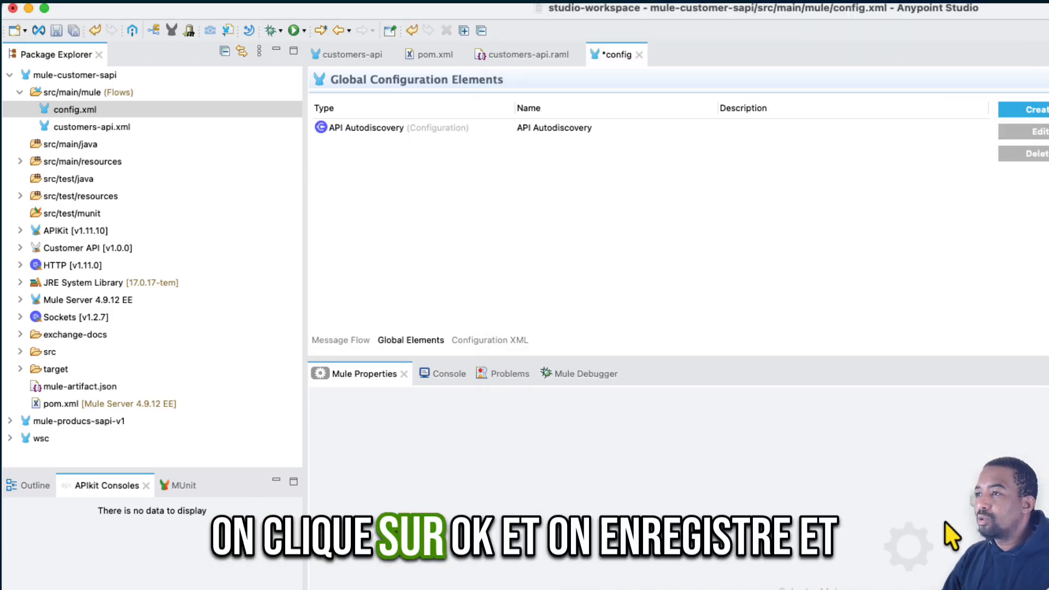
pyautogui.press('super+s')
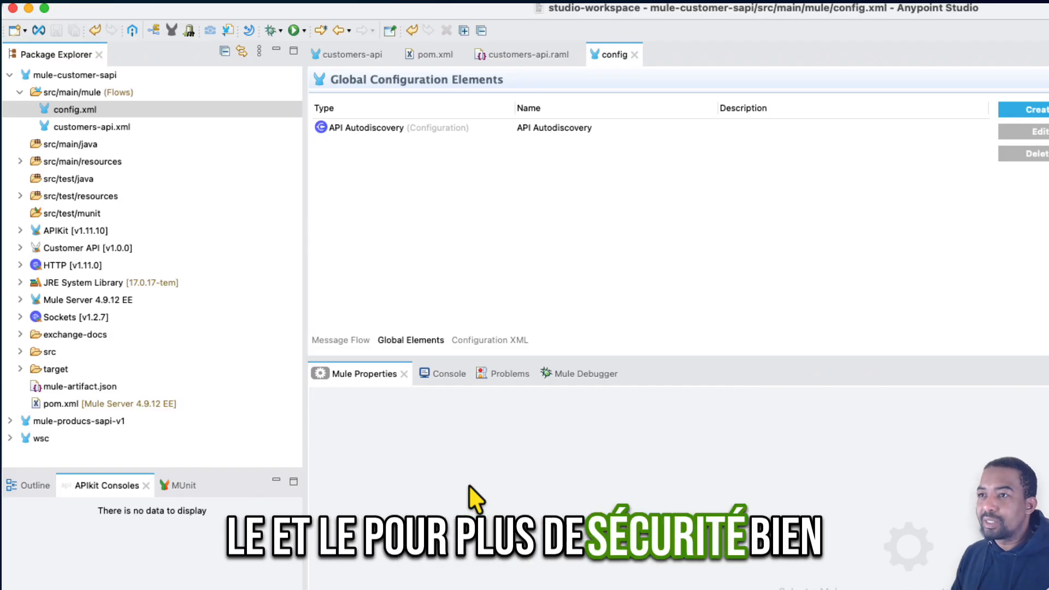
# - Create a Mule application run configuration named mule-customer that launches mule-customer-sapi on Mule Server 4.9.12 EE
pyautogui.click(304, 31)
pyautogui.click(410, 264)
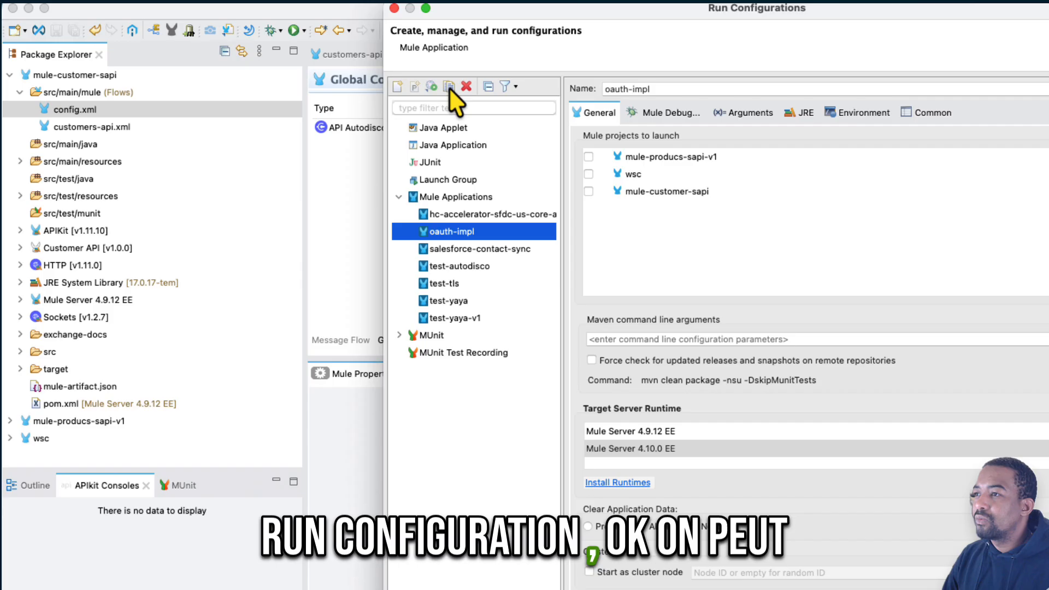
pyautogui.click(449, 86)
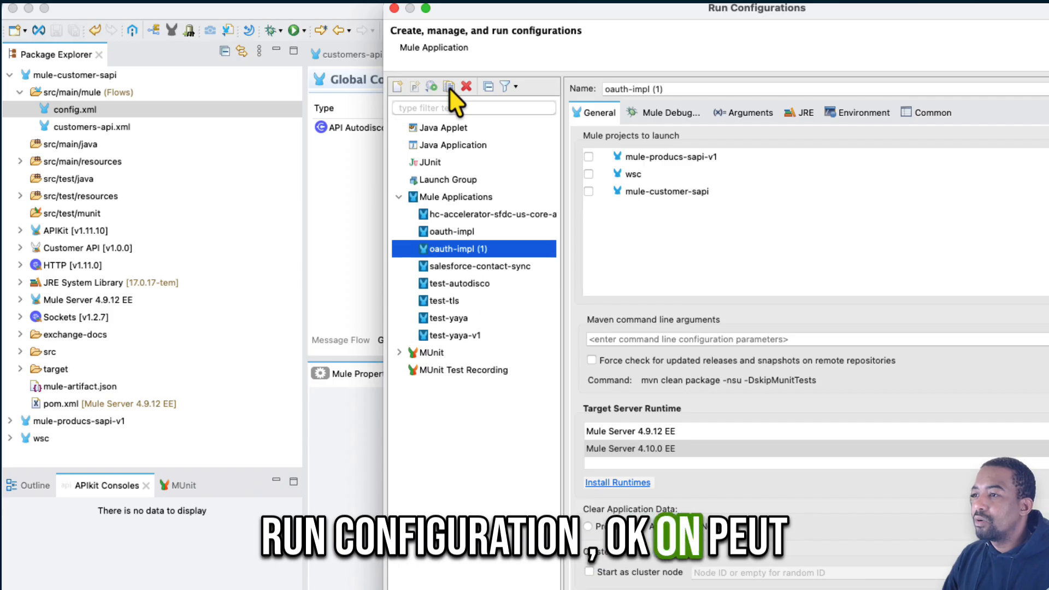
pyautogui.click(396, 86)
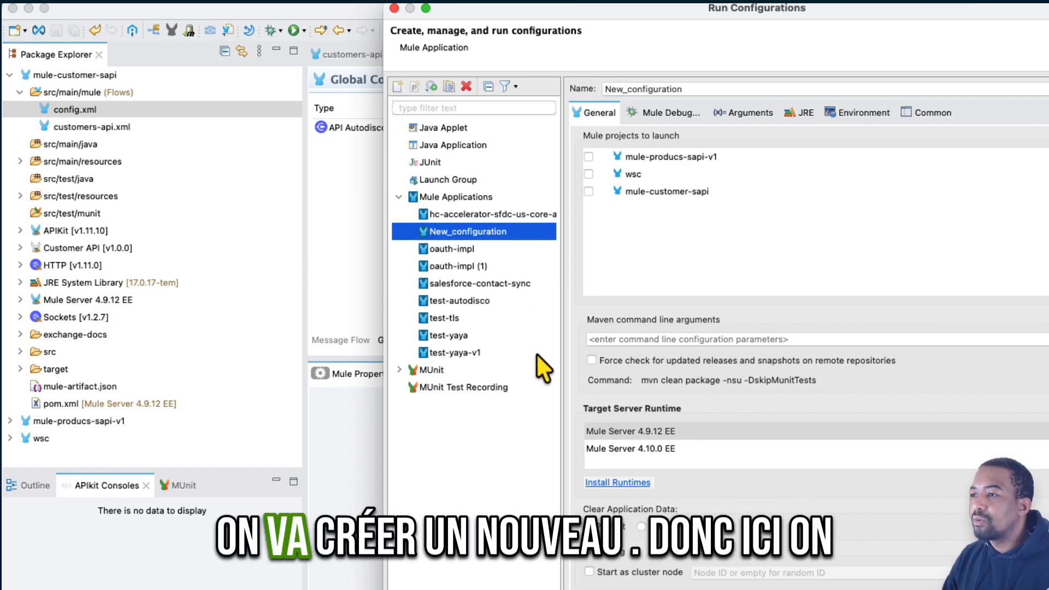
pyautogui.moveTo(693, 86); pyautogui.dragTo(543, 87)
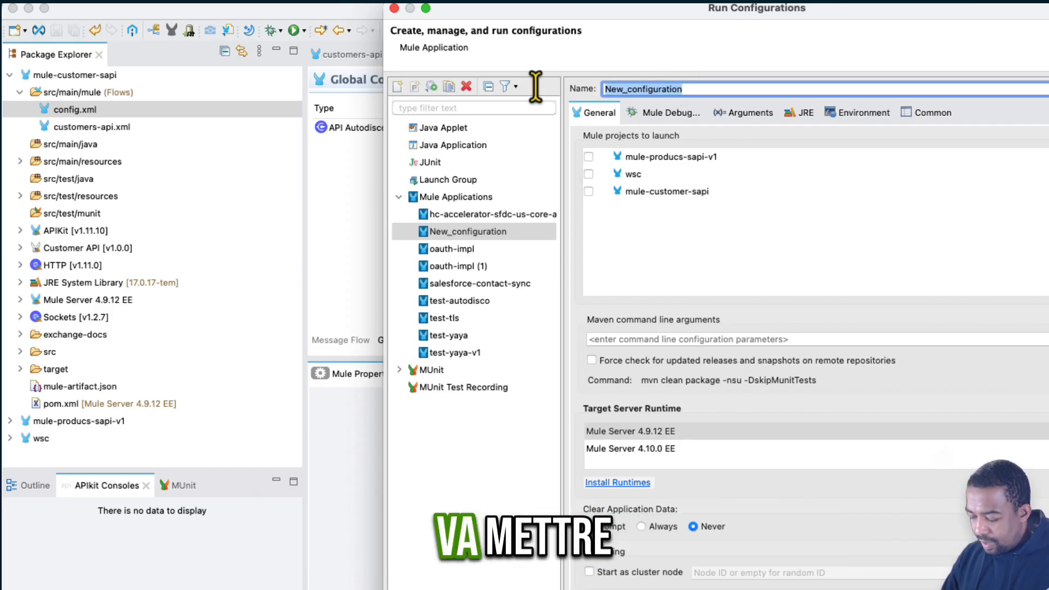
pyautogui.write('mule-customer')
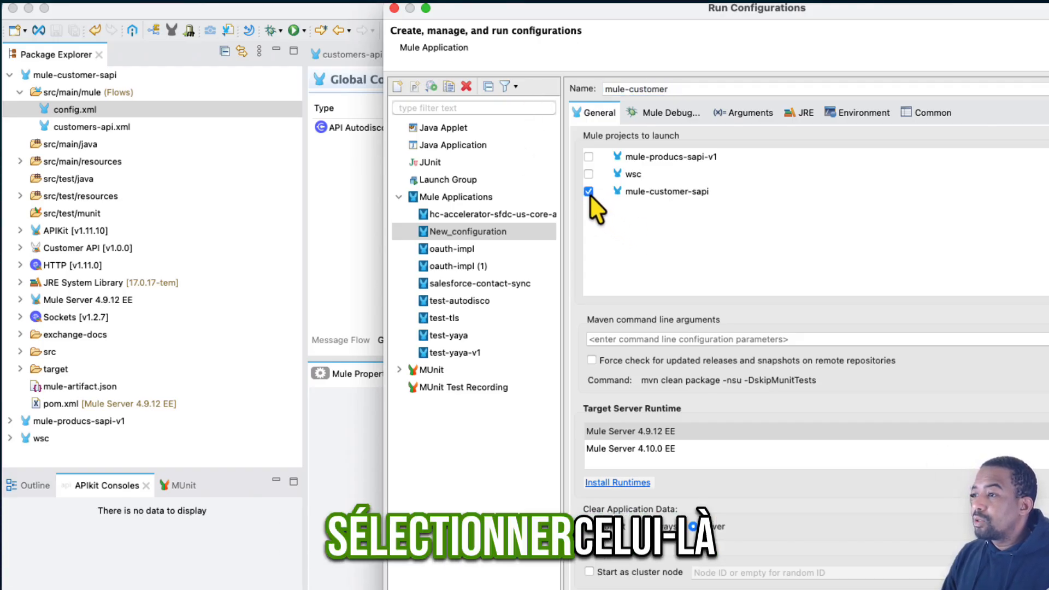
pyautogui.click(668, 435)
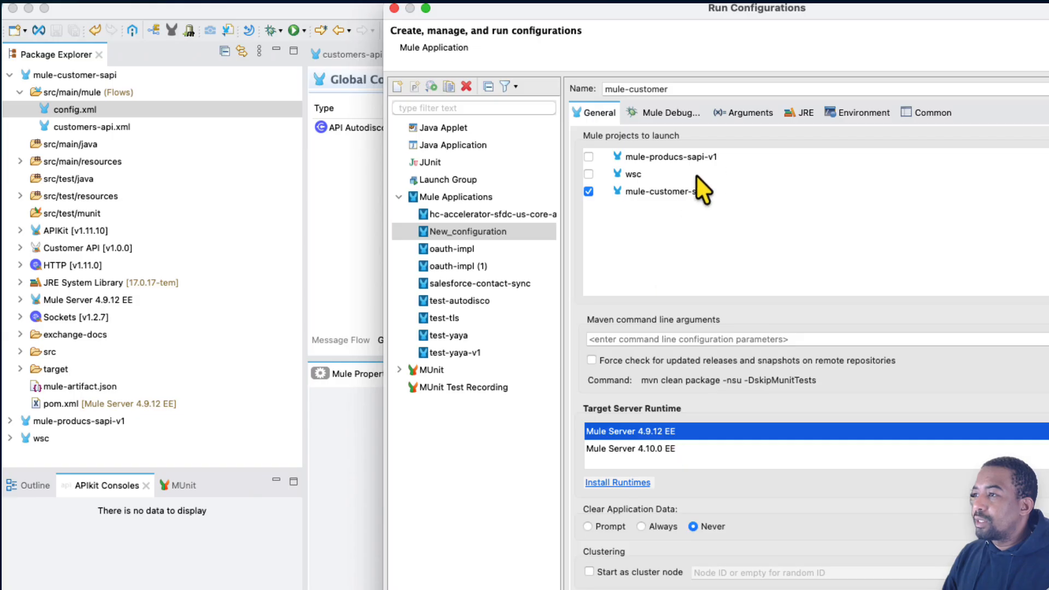
# - Add the line -Danypoint.platforme.client_id= without a value below the existing VM arguments of the mule-customer run configuration
pyautogui.click(741, 116)
pyautogui.click(797, 397)
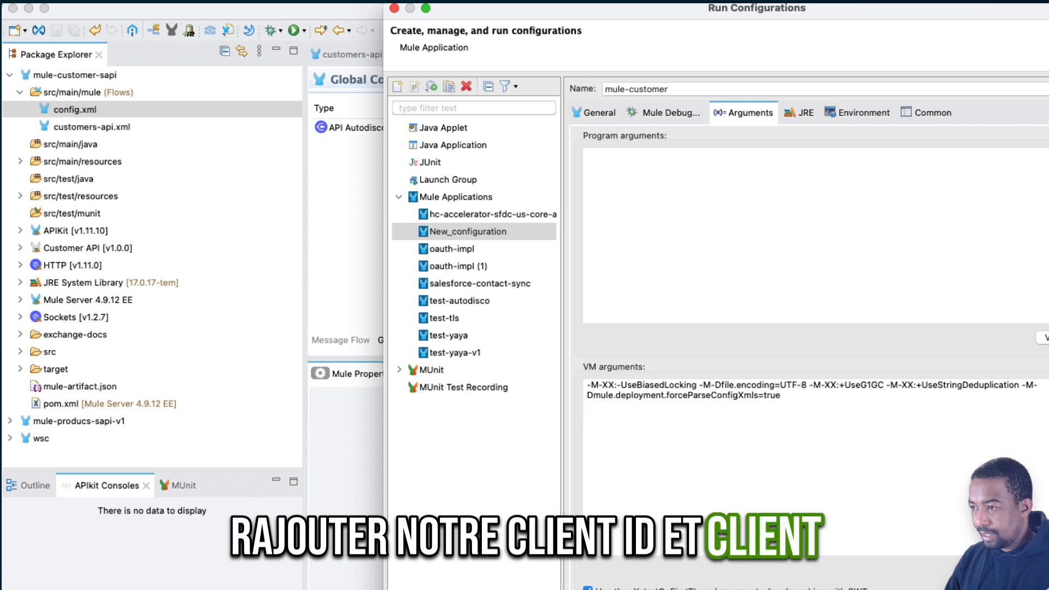
pyautogui.write('-')
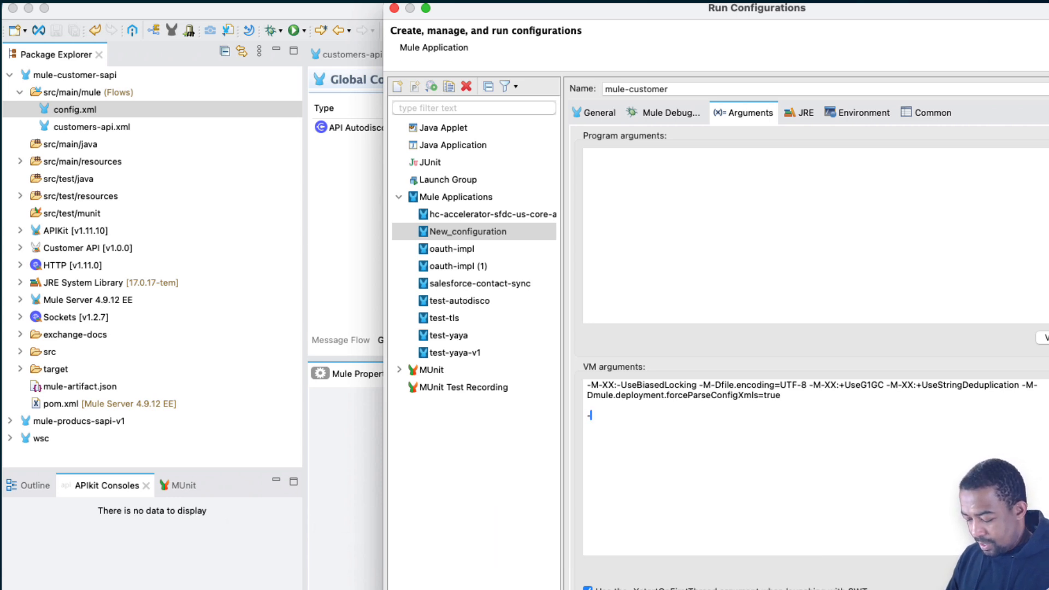
pyautogui.write('D')
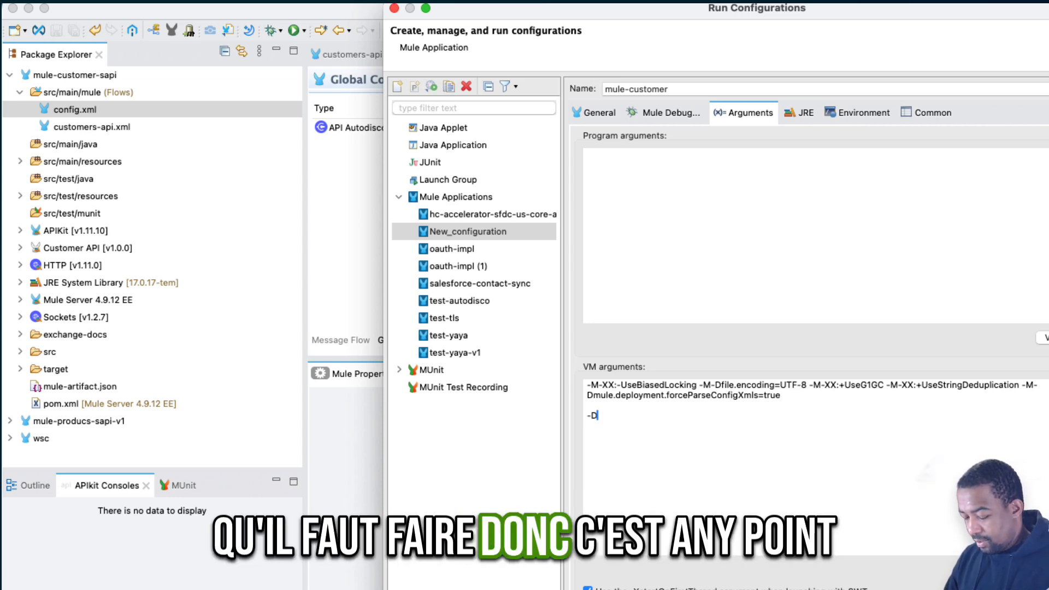
pyautogui.write('anypoi')
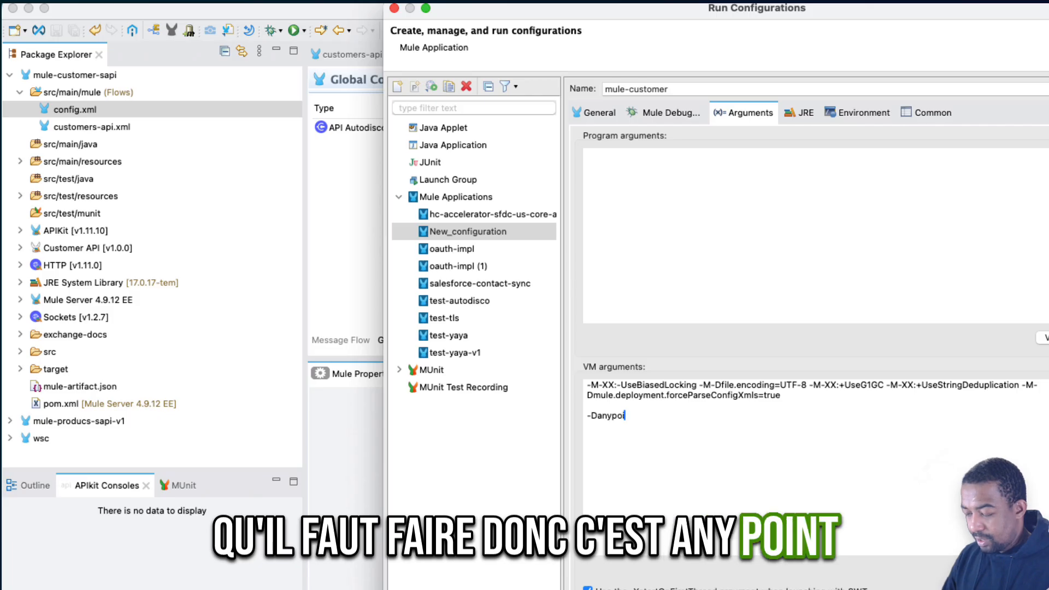
pyautogui.write('nt.pla')
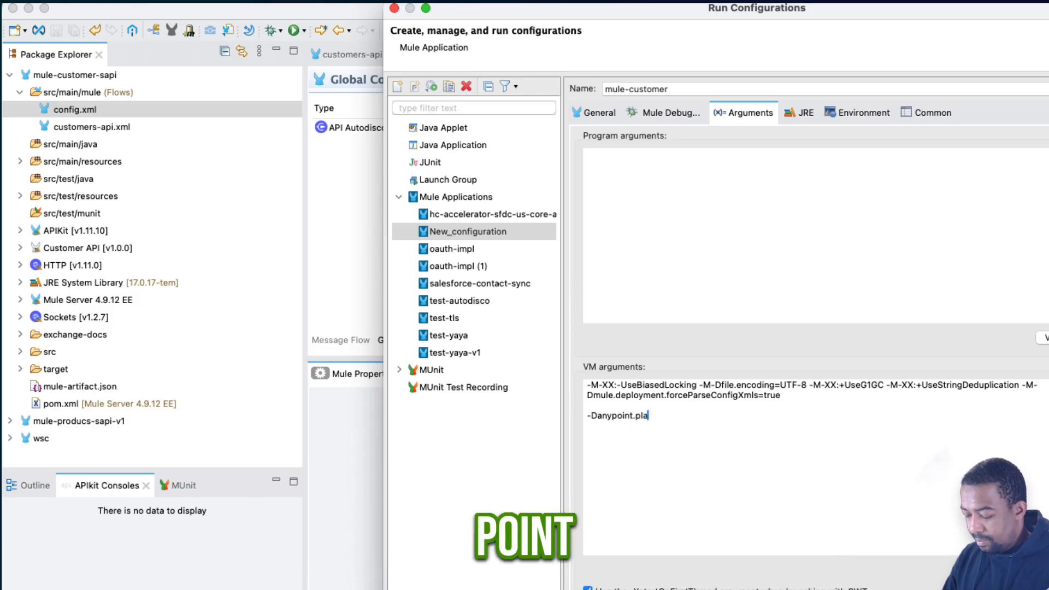
pyautogui.write('tforme.')
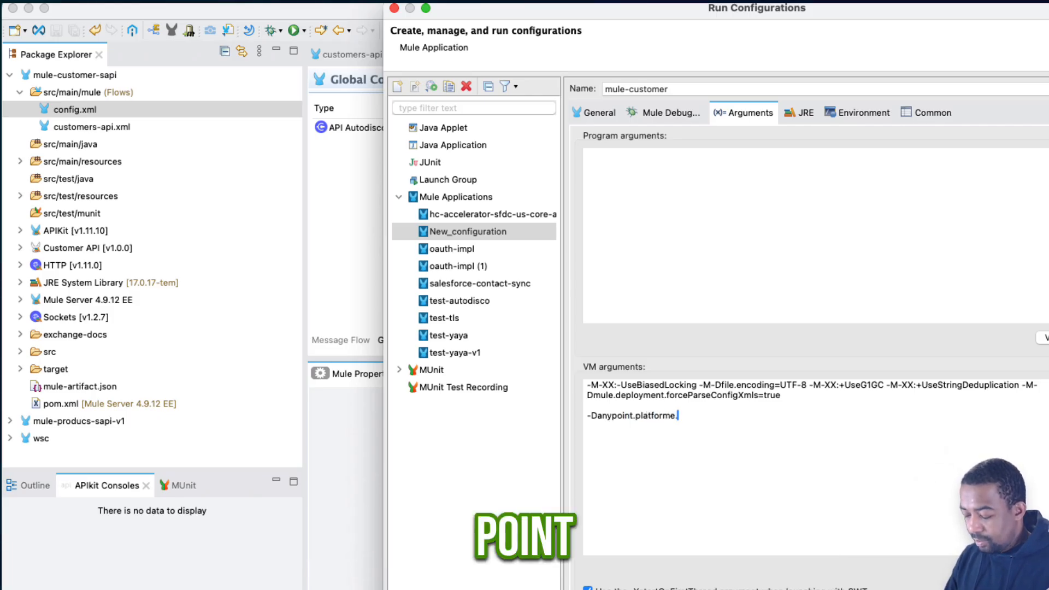
pyautogui.write('client_')
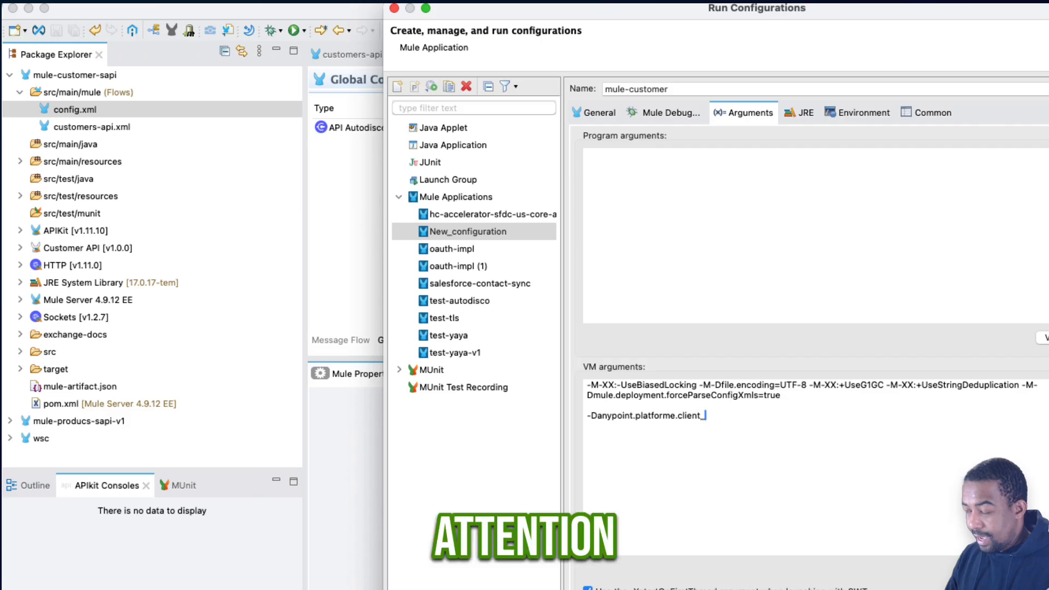
pyautogui.write('id=')
pyautogui.press('Return')
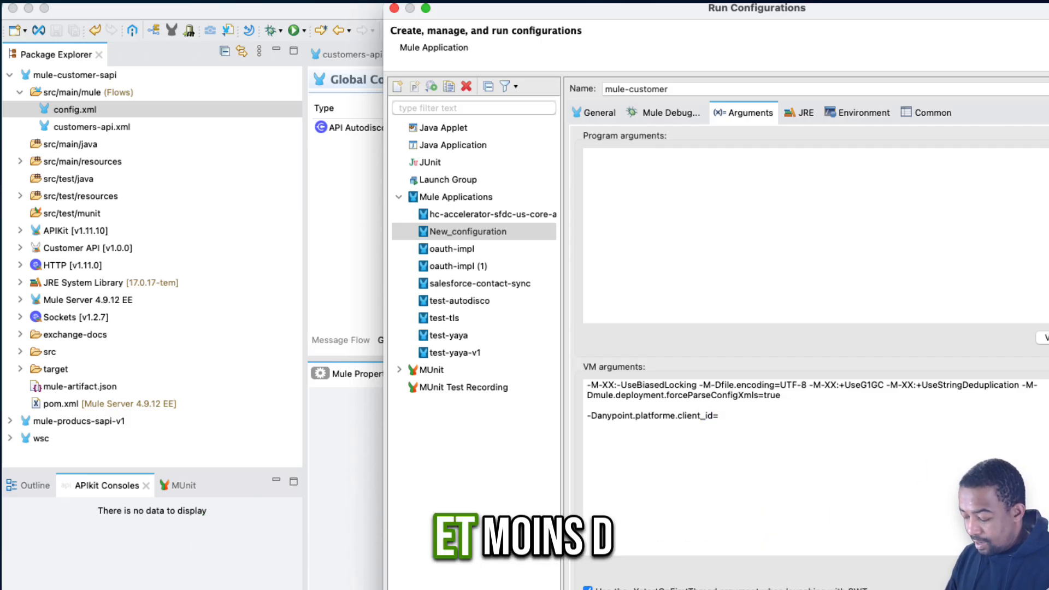
pyautogui.write('-Danypoint.platform')
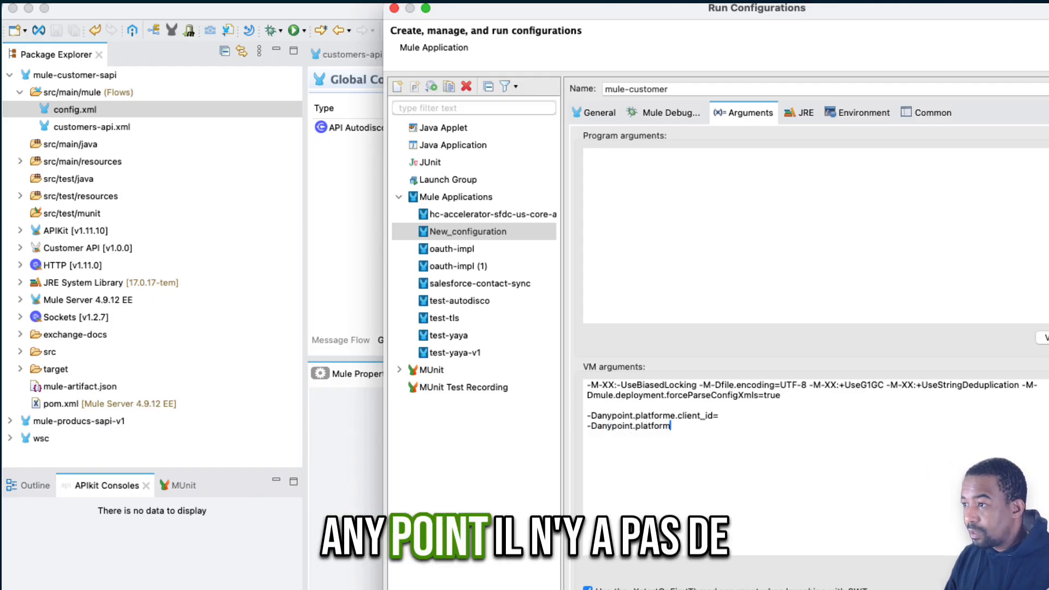
# - Add the VM argument -Danypoint.platform.client_secret= on a new line and correct platforme to platform in the client_id line
pyautogui.press('Up')
pyautogui.press('BackSpace')
pyautogui.press('Down')
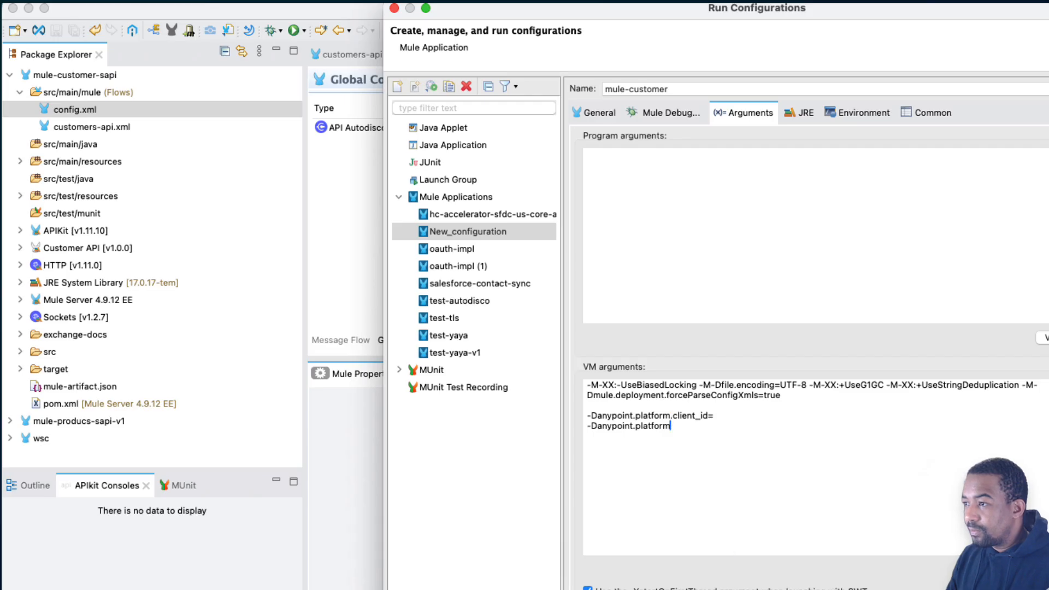
pyautogui.write('.client')
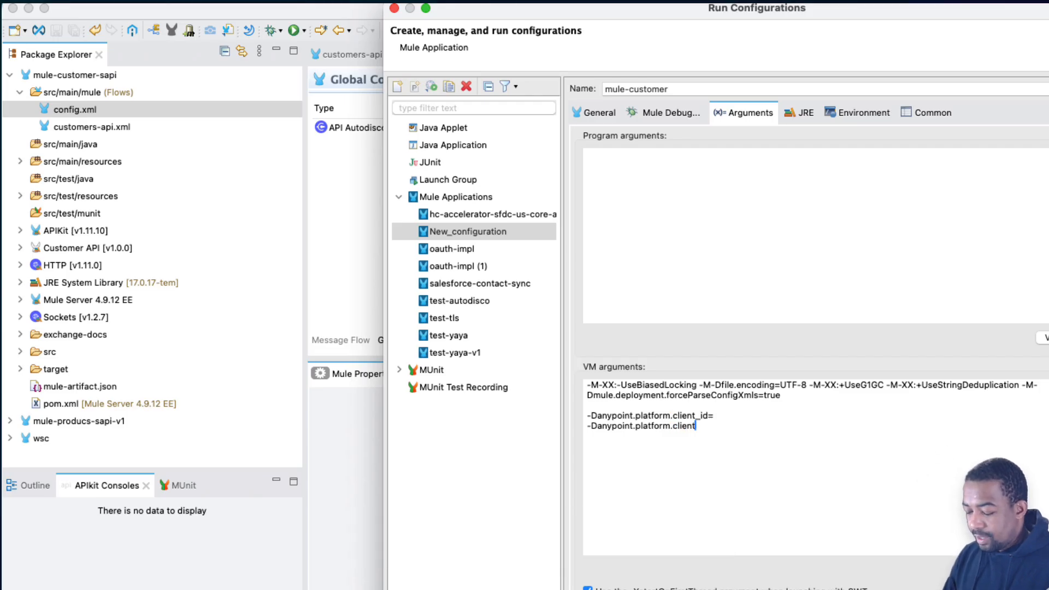
pyautogui.write('_secret=')
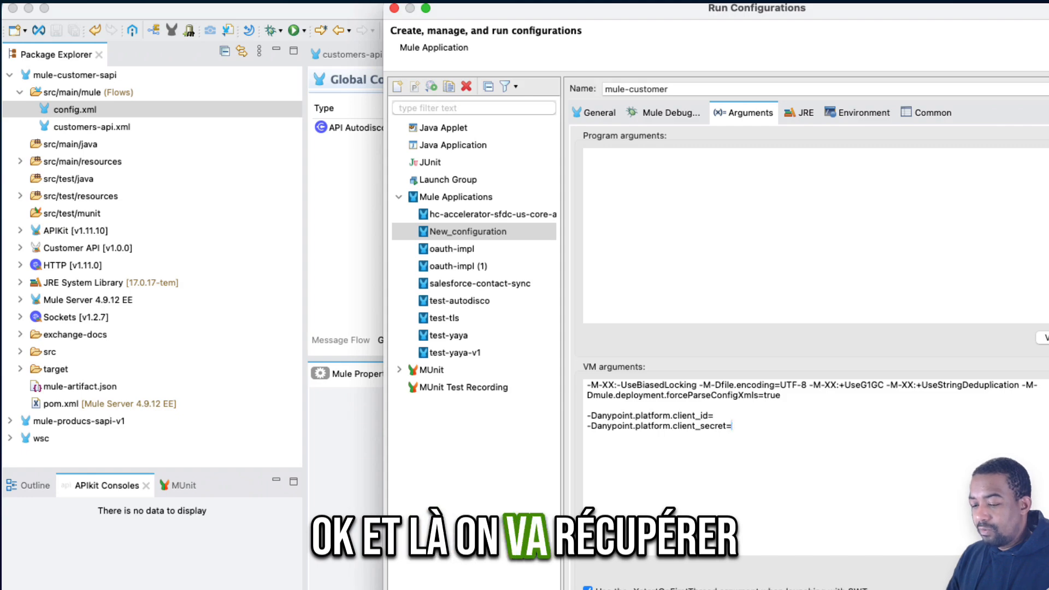
# - Copy the client ID from the text note into the client_id argument, leaving no space after the equals sign
pyautogui.press('super+Tab')
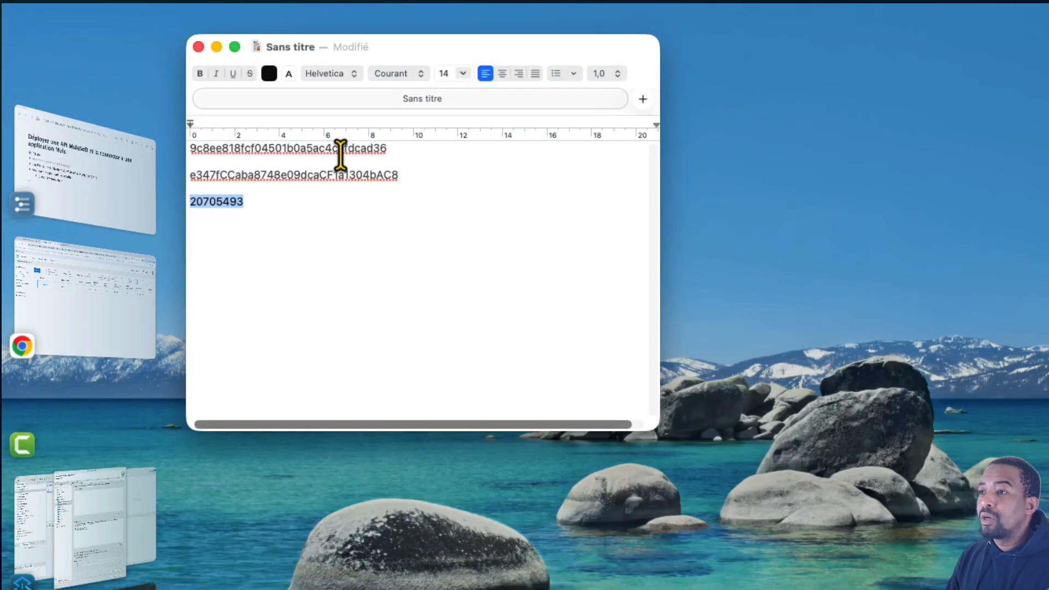
pyautogui.press('super+Tab')
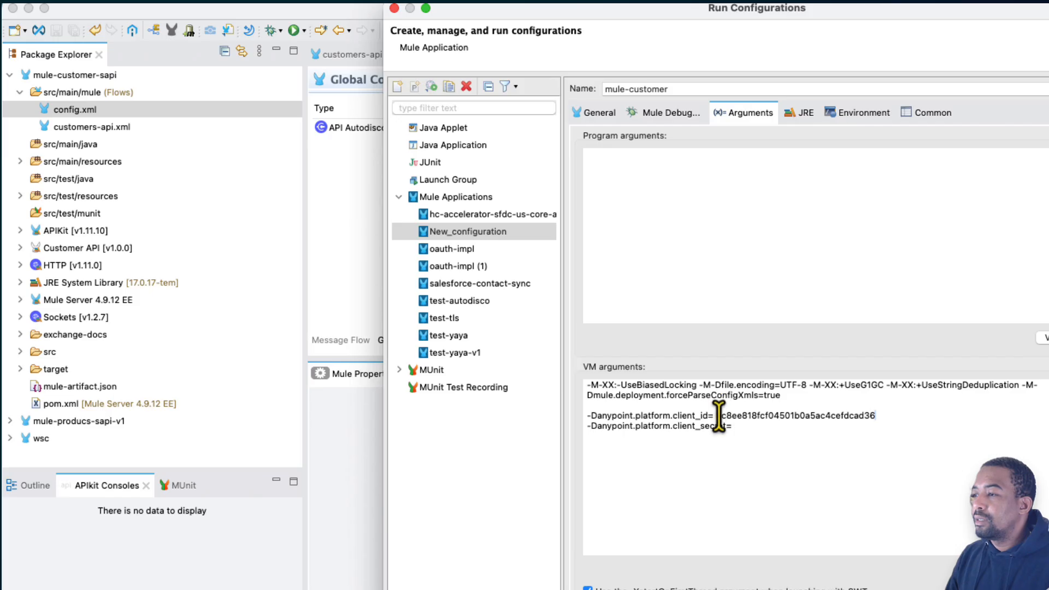
pyautogui.click(718, 416)
pyautogui.press('BackSpace')
# - Copy the client secret from the text note into the client_secret argument without a trailing space and run the mule-customer configuration
pyautogui.press('super+Tab')
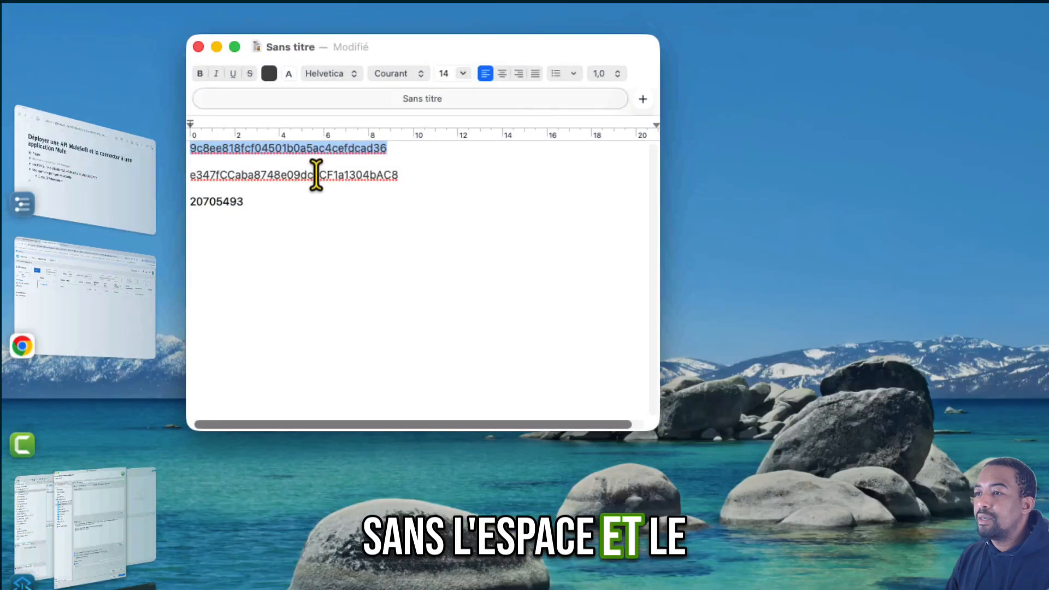
pyautogui.doubleClick(316, 174)
pyautogui.press('super+Tab')
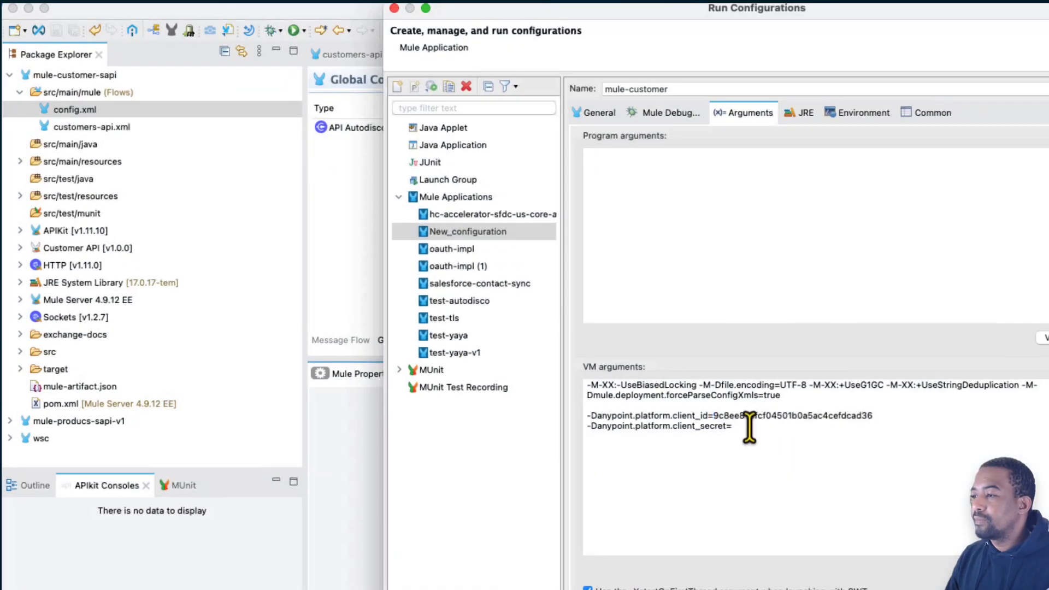
pyautogui.press('super+v')
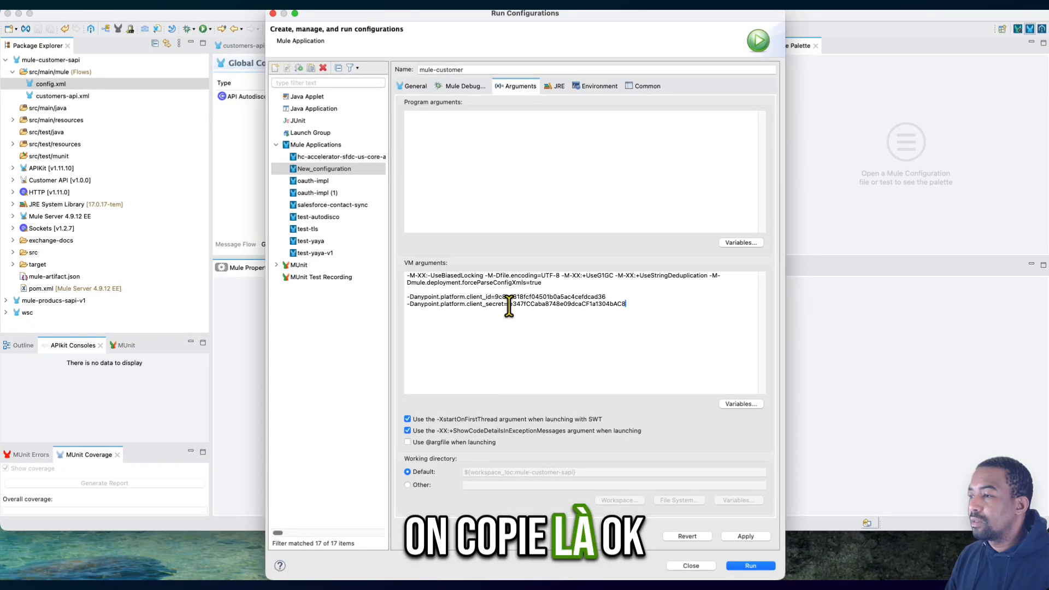
pyautogui.press('BackSpace')
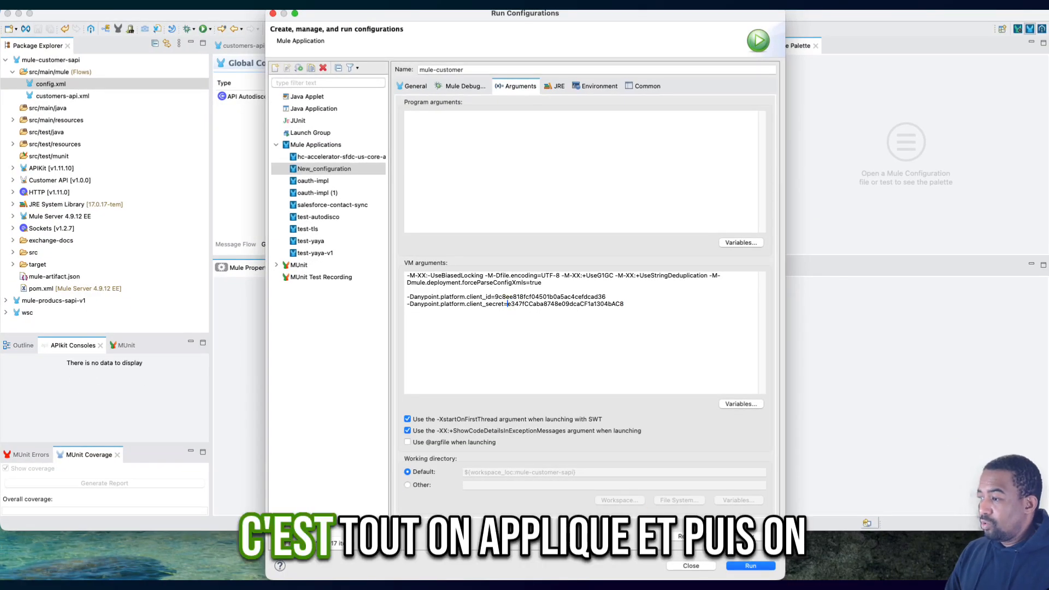
pyautogui.click(751, 565)
# - Enlarge the console and examine the startup log for the GateKeeper mode and the validation of the client credentials against API Manager
pyautogui.moveTo(469, 258); pyautogui.dragTo(468, 213)
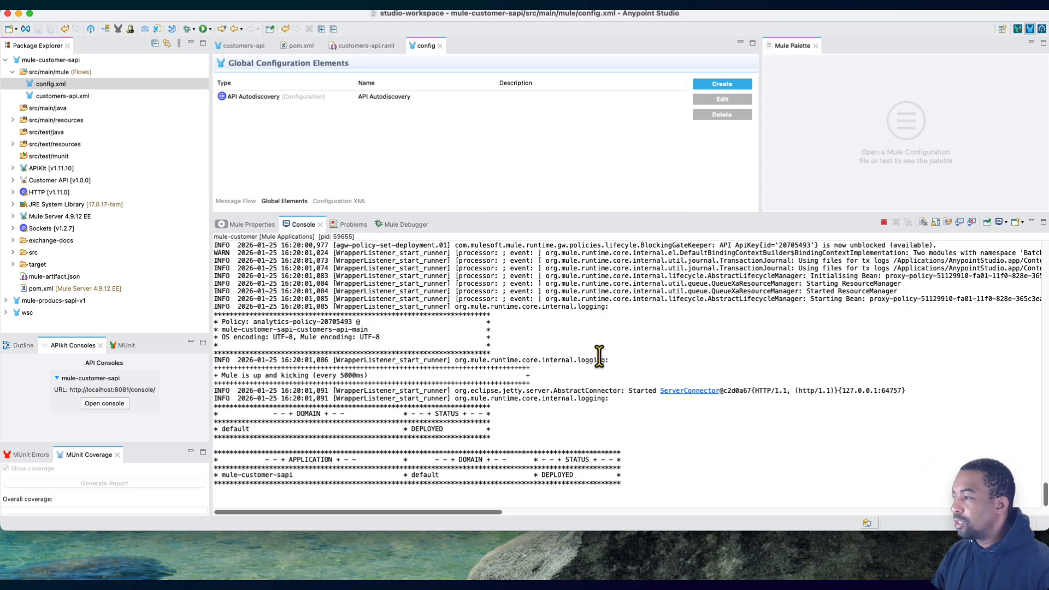
pyautogui.scroll(15, 599, 356)
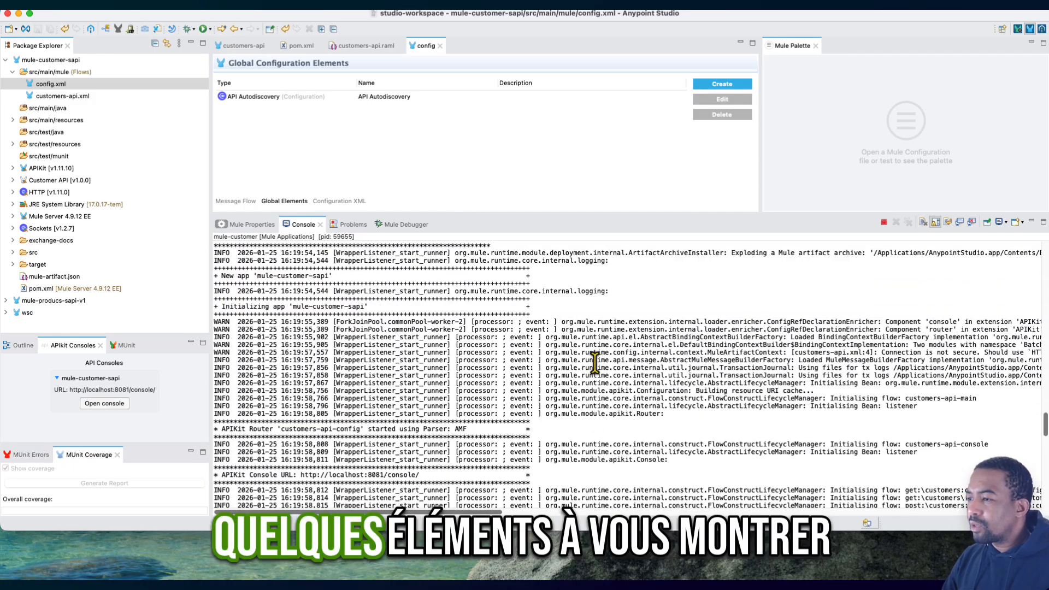
pyautogui.scroll(15, 594, 364)
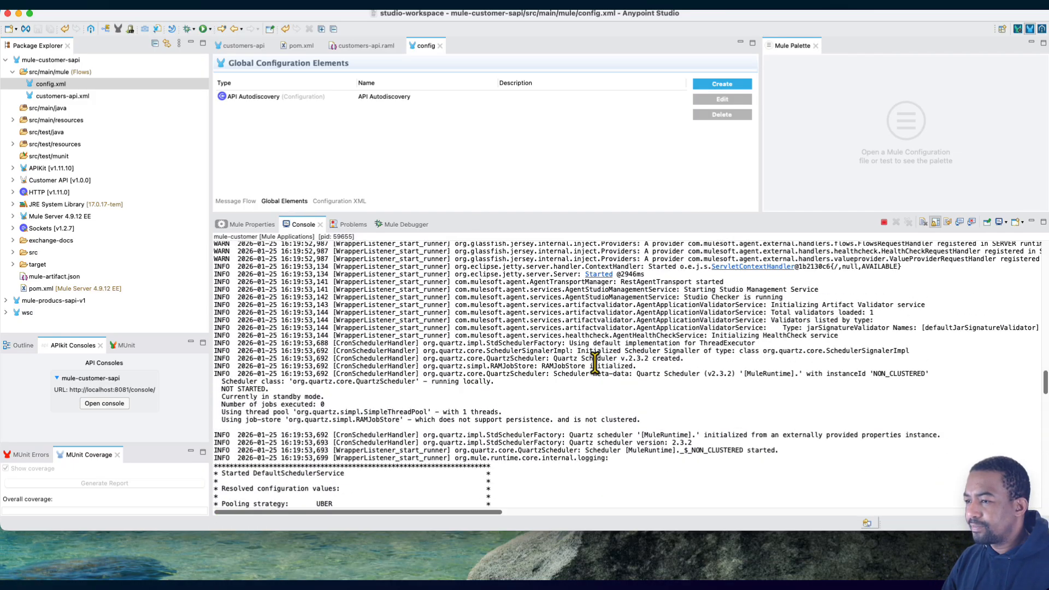
pyautogui.scroll(15, 594, 363)
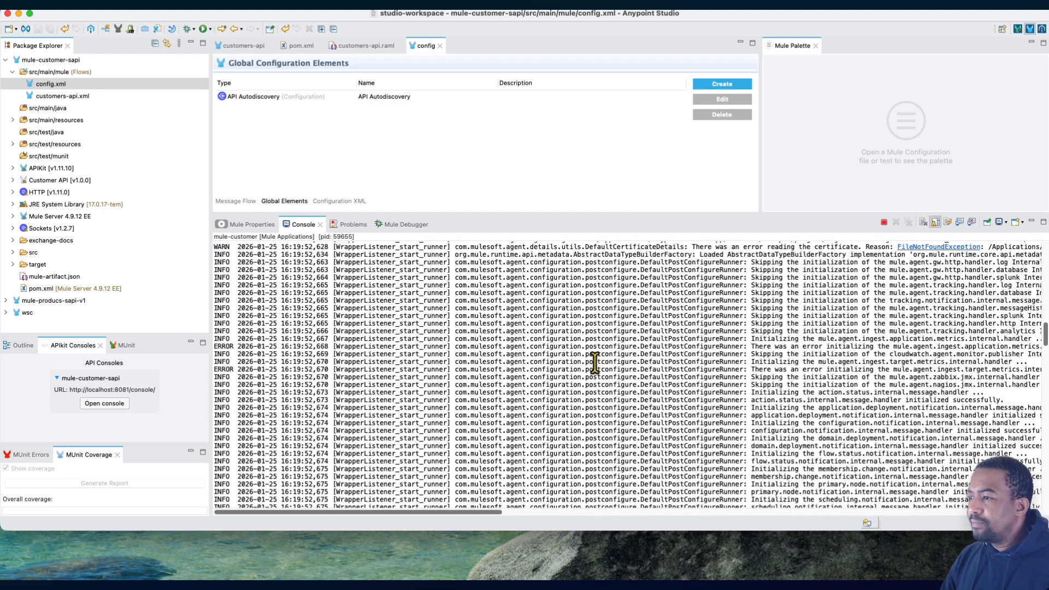
pyautogui.scroll(8, 594, 363)
pyautogui.scroll(-20, 594, 364)
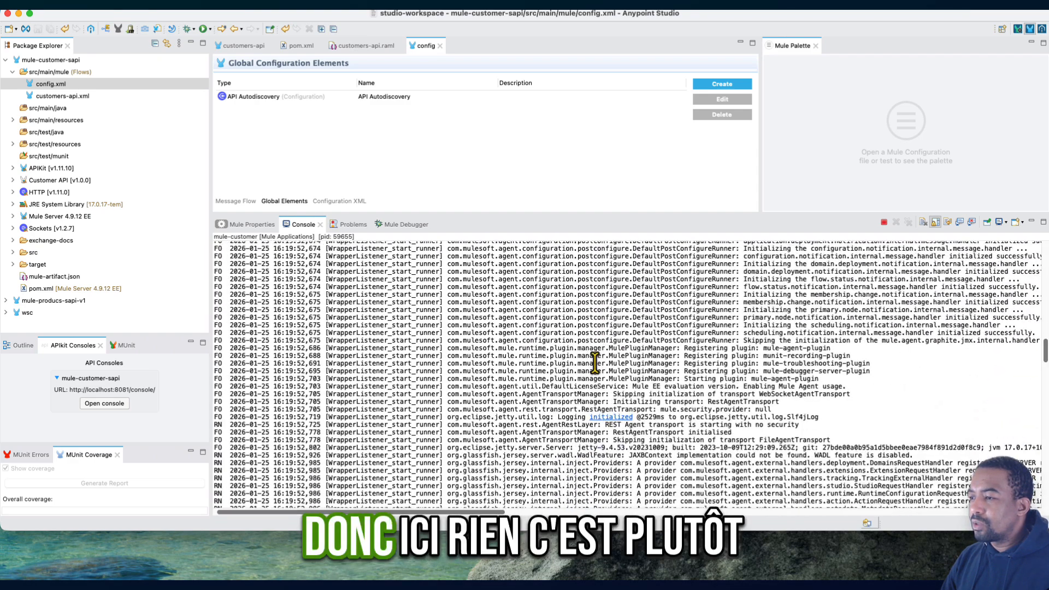
pyautogui.scroll(-3, 594, 363)
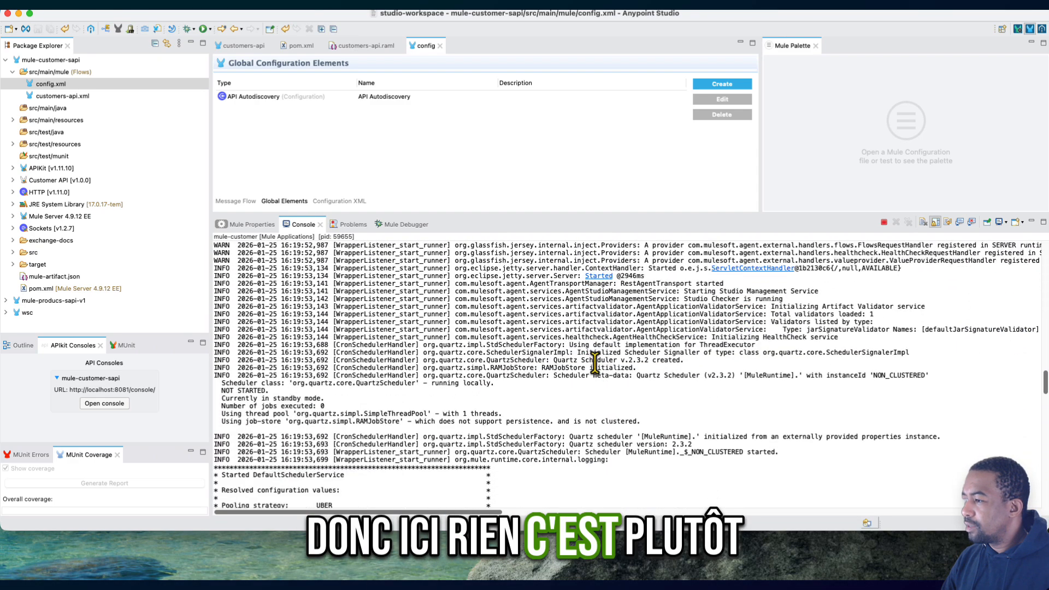
pyautogui.scroll(-15, 595, 363)
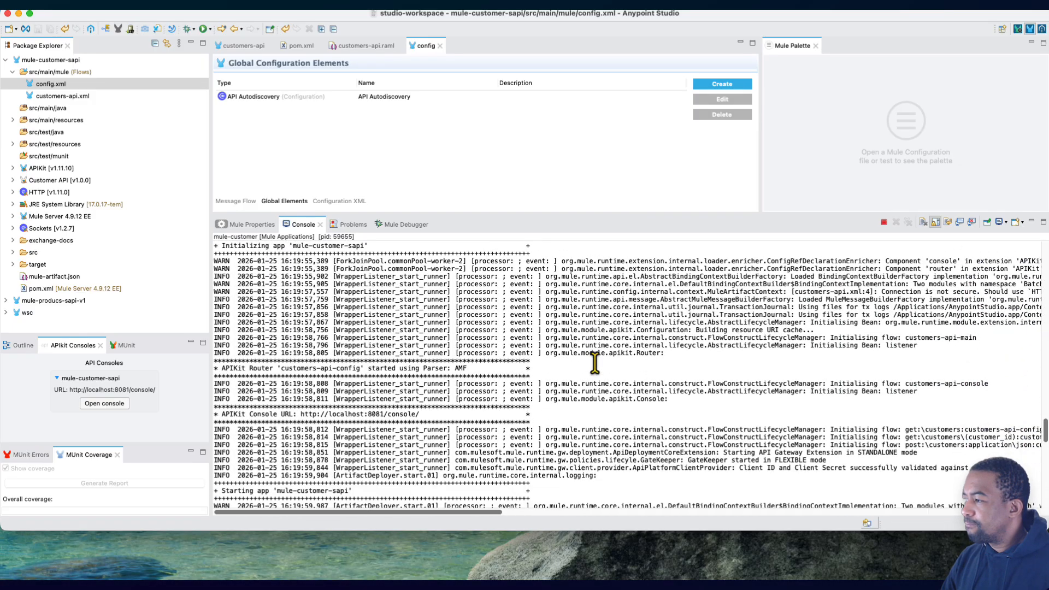
pyautogui.scroll(-4, 594, 363)
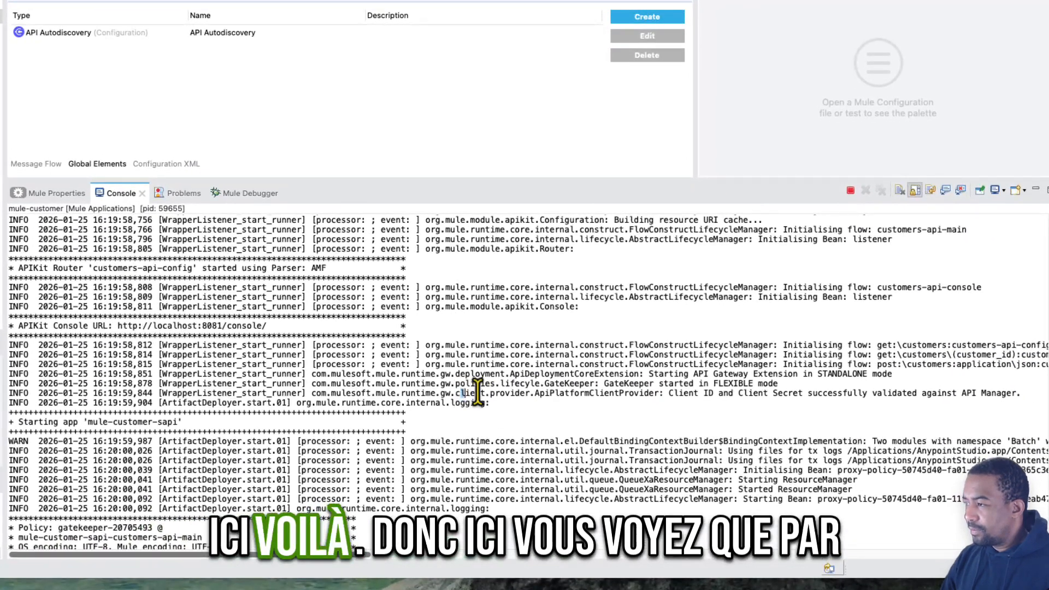
pyautogui.moveTo(477, 392); pyautogui.dragTo(686, 393)
pyautogui.click(410, 376)
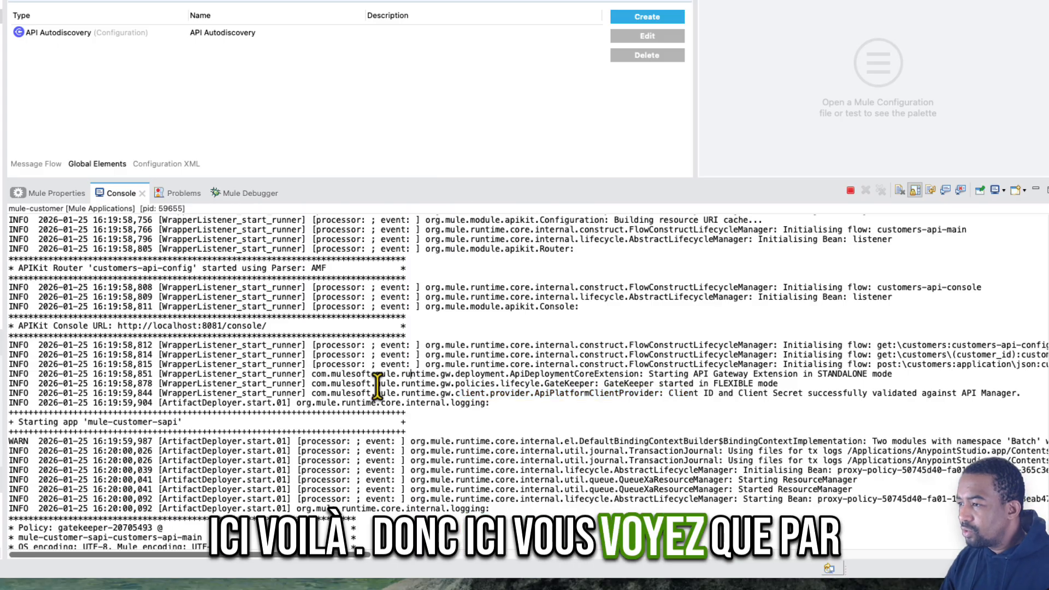
pyautogui.moveTo(604, 383); pyautogui.dragTo(791, 385)
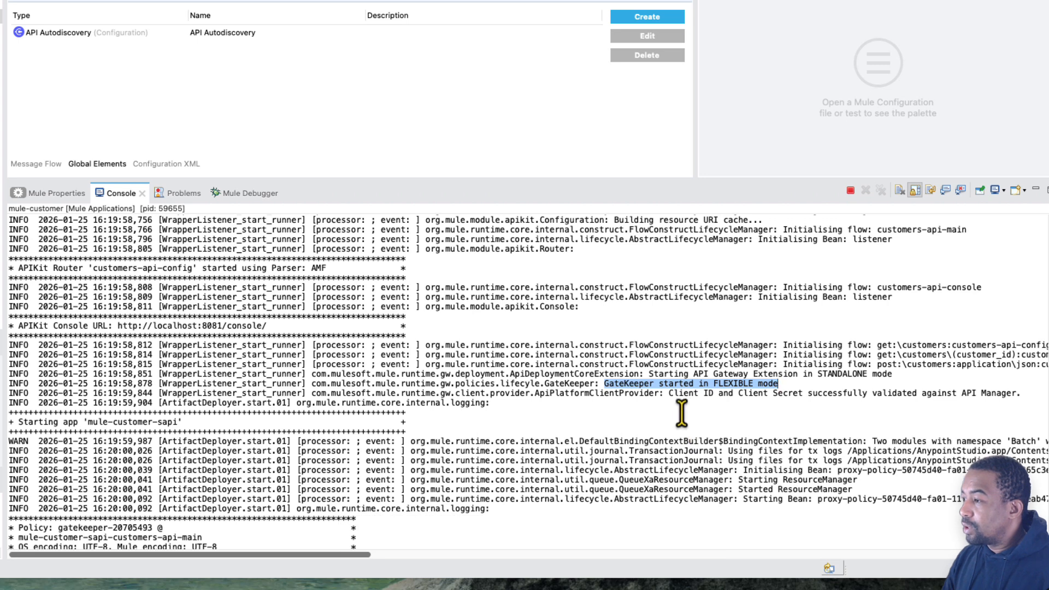
pyautogui.moveTo(659, 393); pyautogui.dragTo(927, 404)
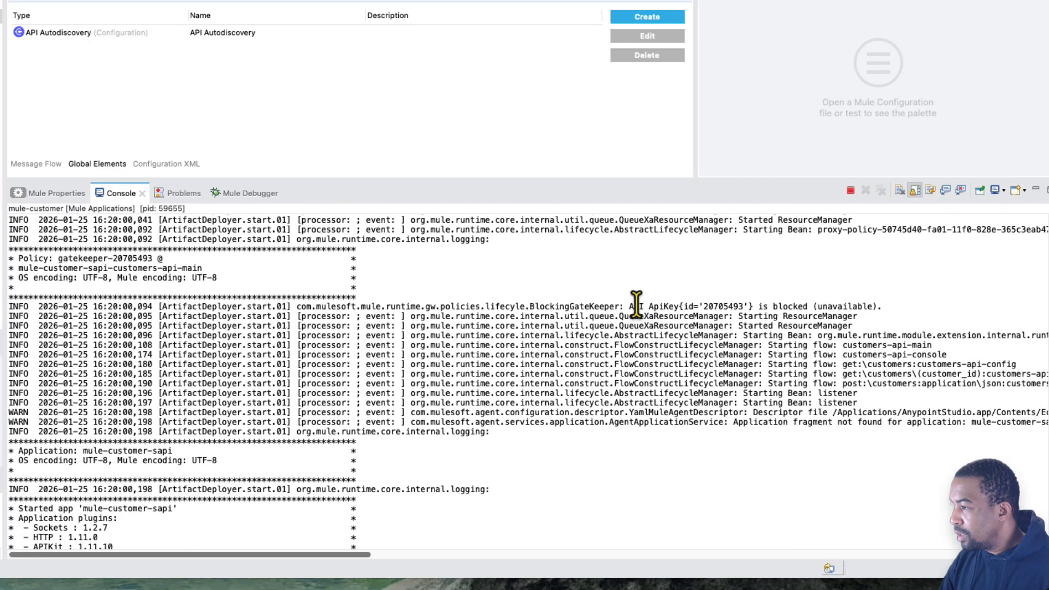
# - Check the BlockingGateKeeper log entries for the availability of the API with ID 20705493
pyautogui.moveTo(636, 306); pyautogui.dragTo(862, 306)
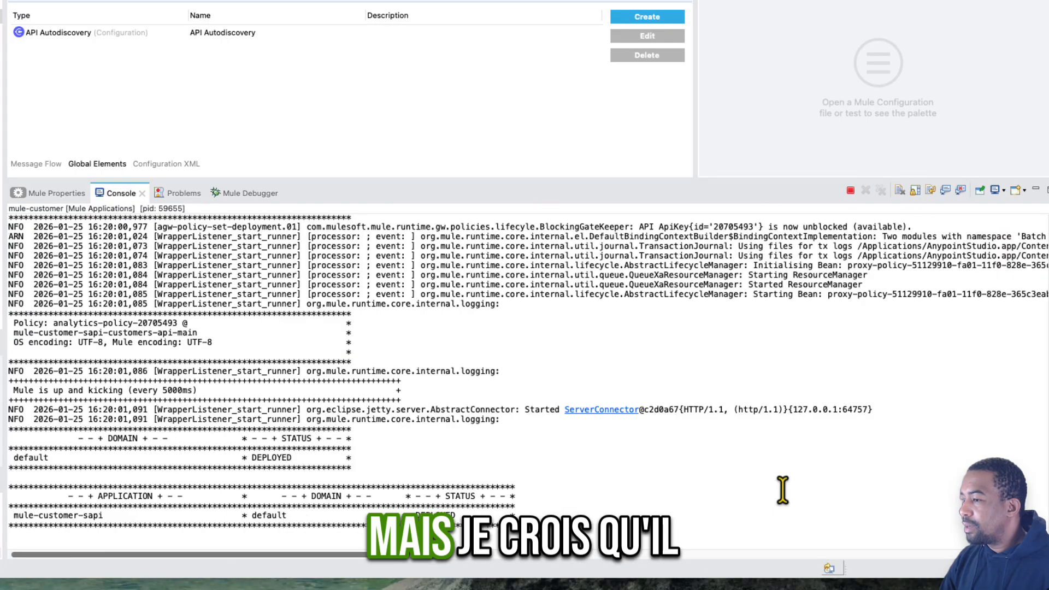
pyautogui.scroll(3, 782, 490)
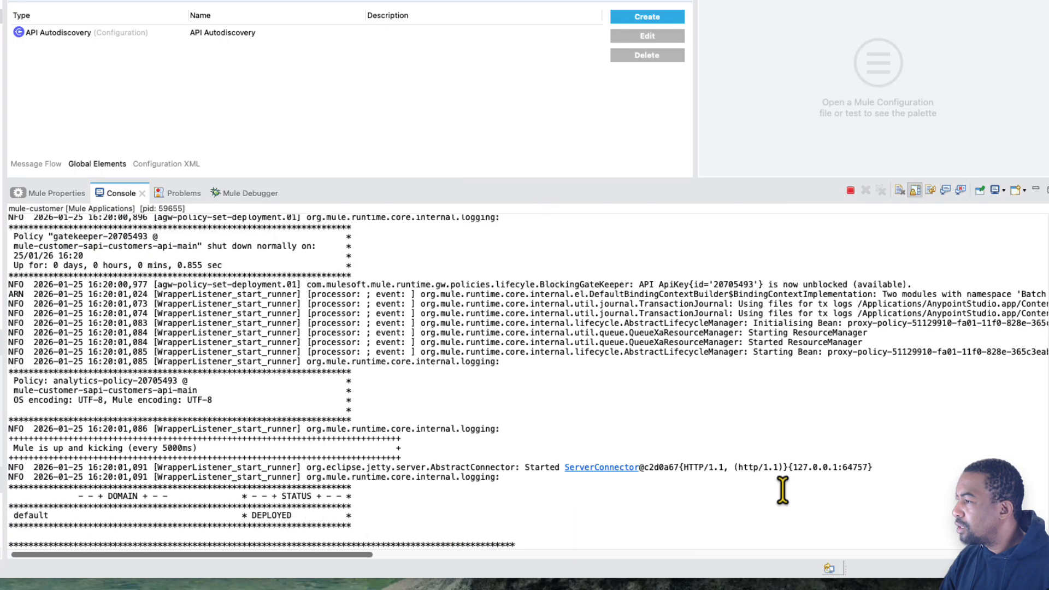
pyautogui.moveTo(624, 284); pyautogui.dragTo(918, 284)
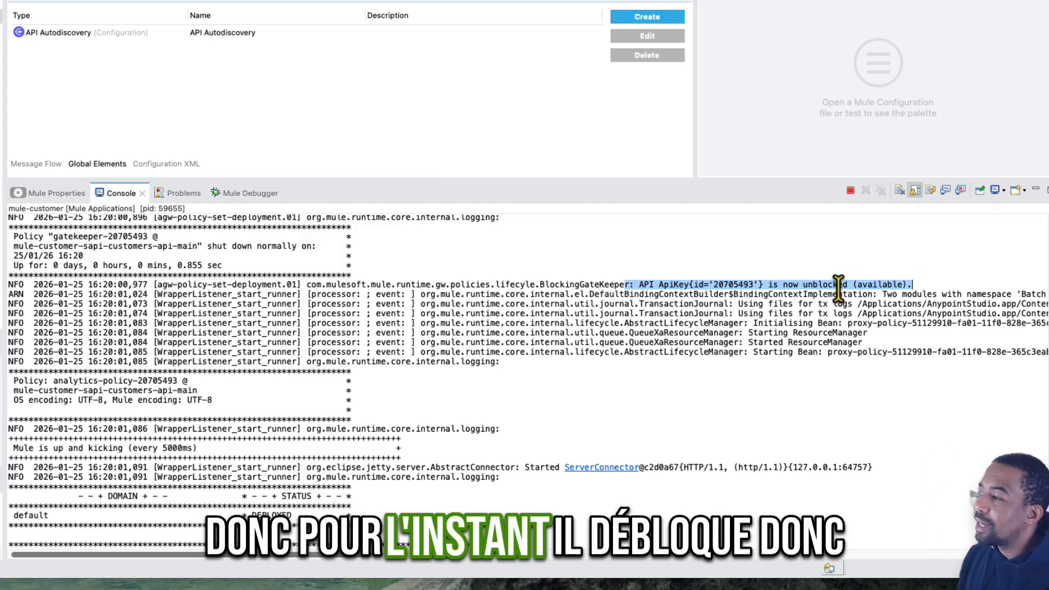
pyautogui.doubleClick(734, 284)
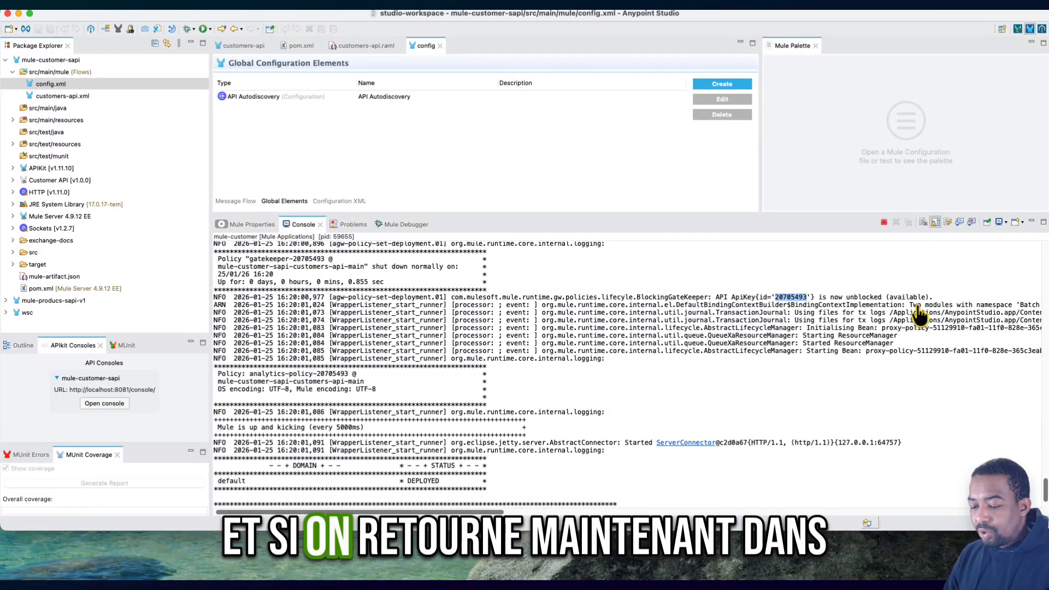
# - Switch to API Manager in Chrome and refresh the DEV environment's API instances list
pyautogui.hotkey('ctrl', 'Left')
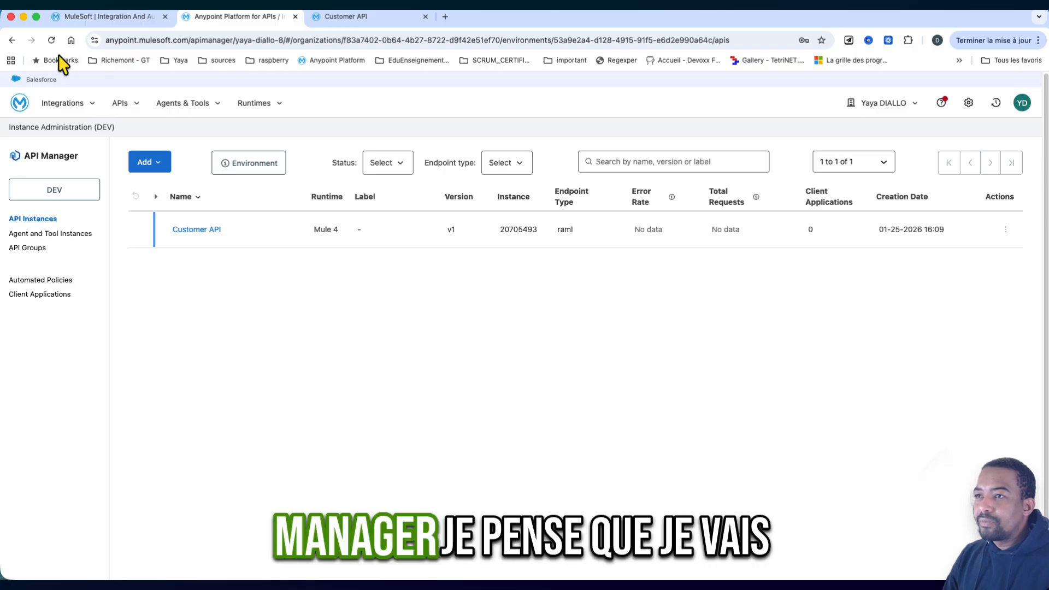
pyautogui.click(51, 40)
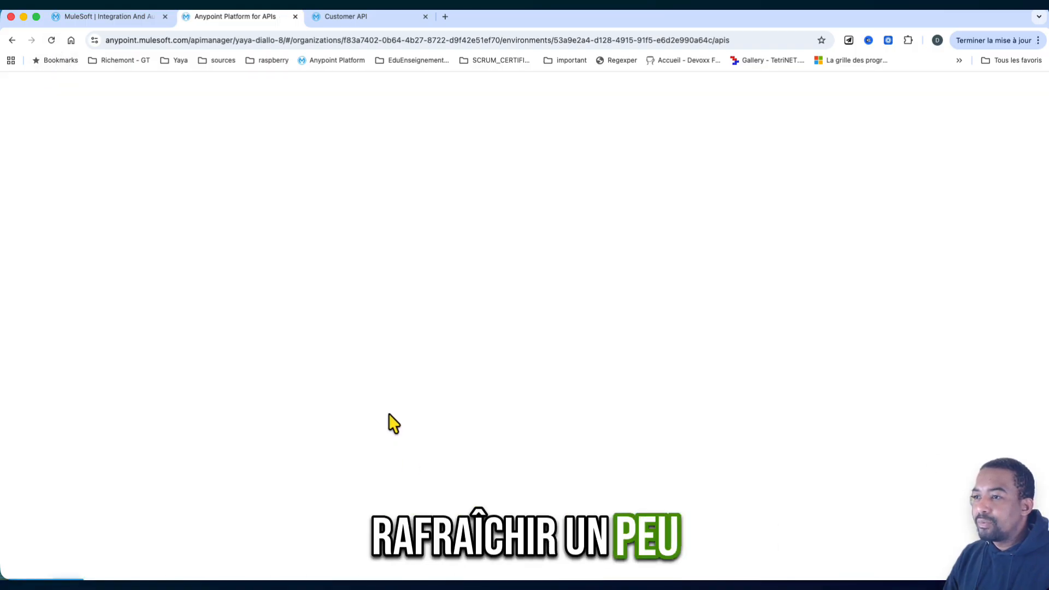
# - Open the Customer API instance and check its API status, Mule version, Java version and consumer endpoint
pyautogui.click(196, 233)
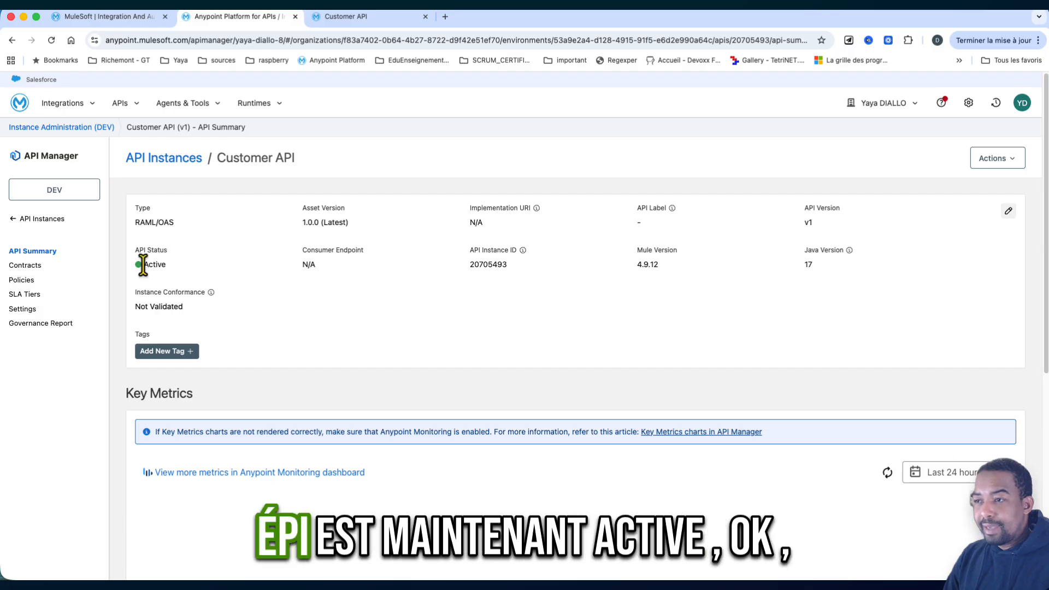
pyautogui.moveTo(156, 266); pyautogui.dragTo(167, 265)
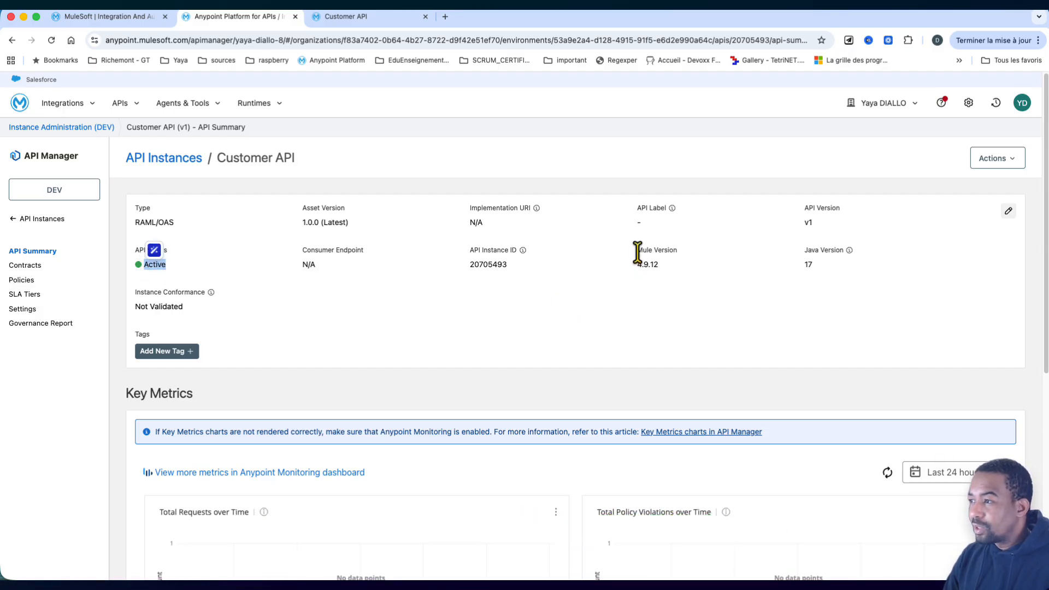
pyautogui.moveTo(664, 252); pyautogui.dragTo(673, 275)
pyautogui.click(806, 251)
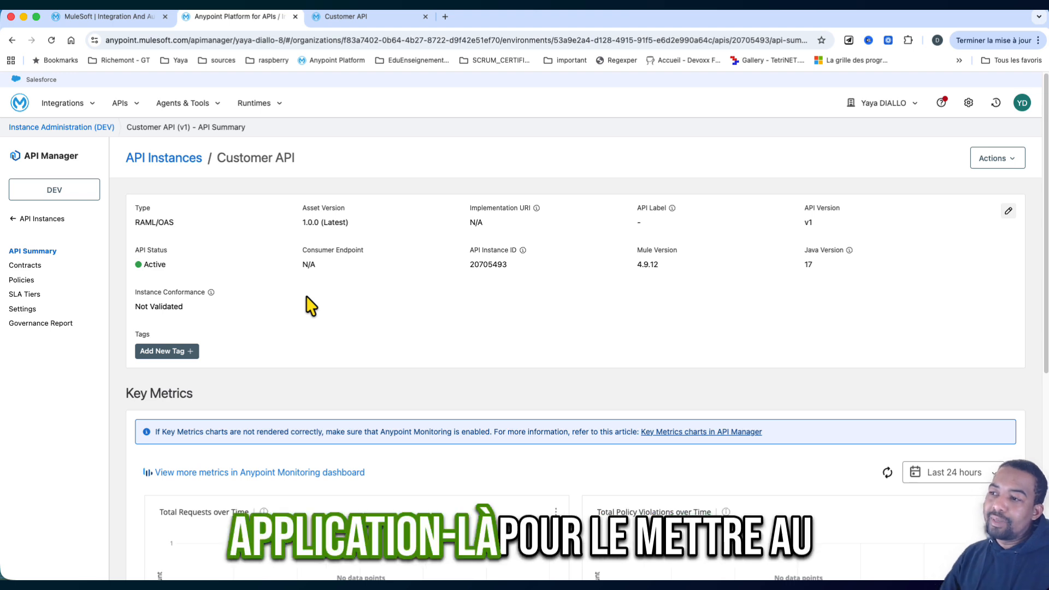
pyautogui.moveTo(302, 252); pyautogui.dragTo(377, 261)
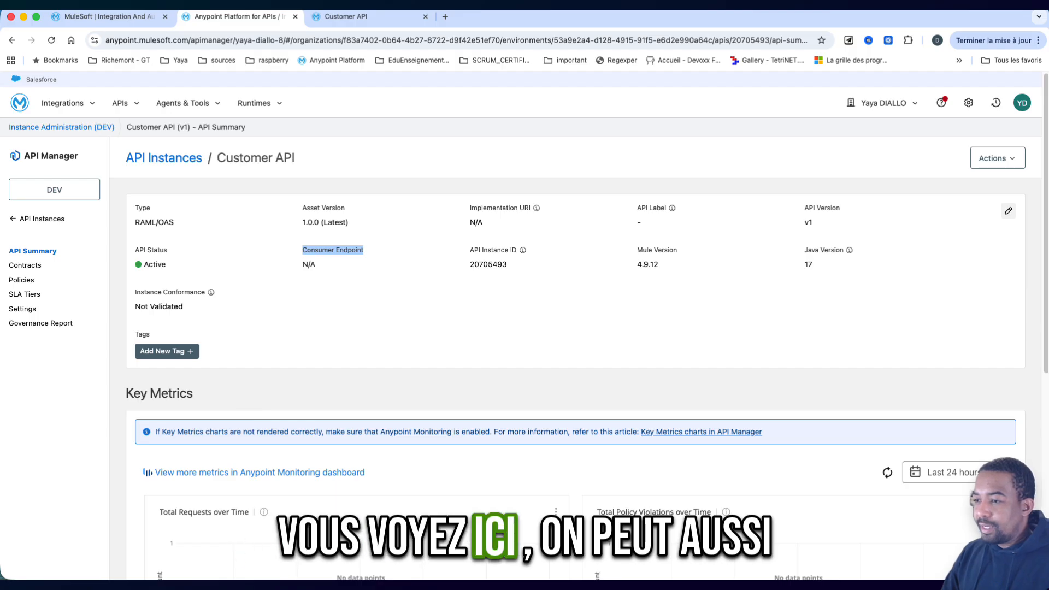
pyautogui.scroll(-1, 285, 477)
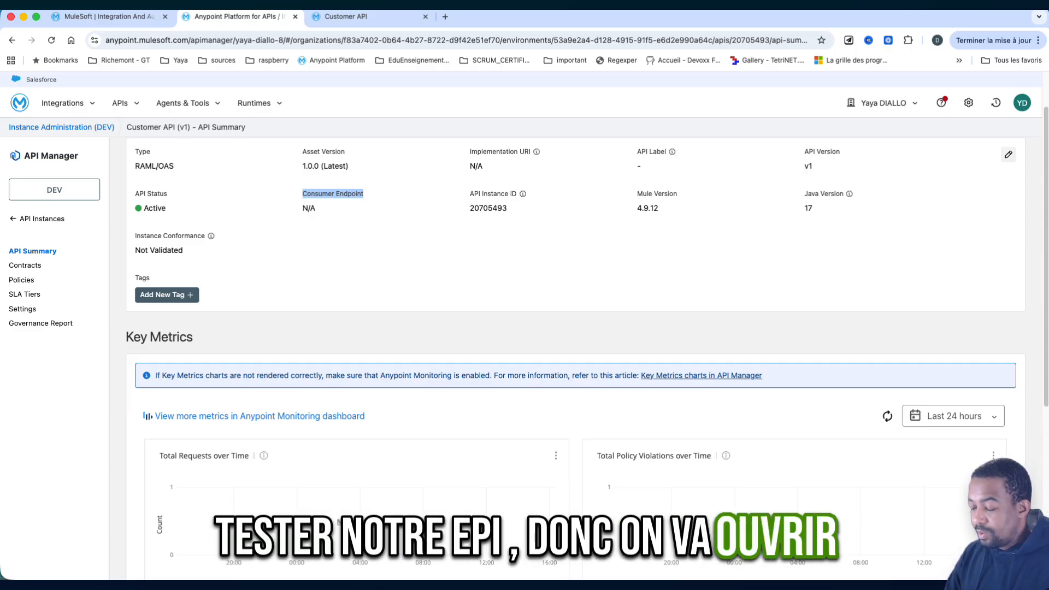
pyautogui.press('super+Tab')
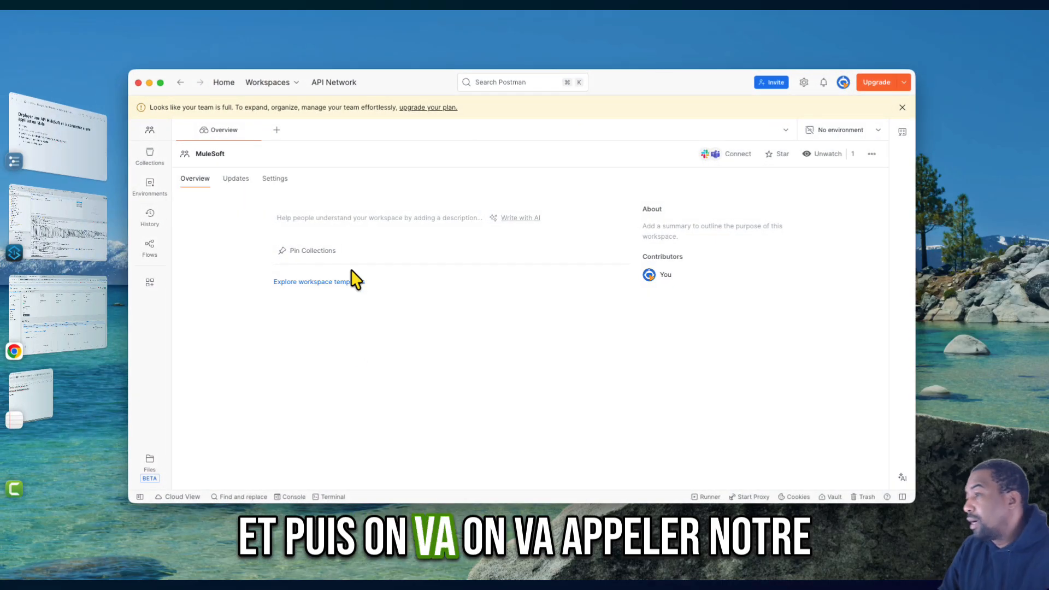
pyautogui.click(276, 130)
pyautogui.click(293, 185)
pyautogui.write('loc')
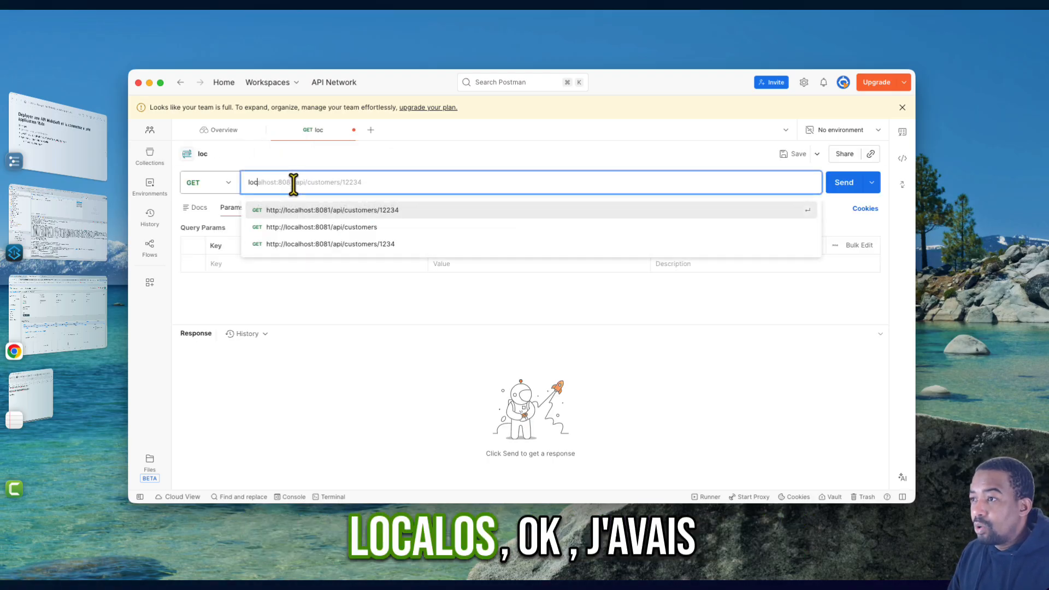
pyautogui.press('Return')
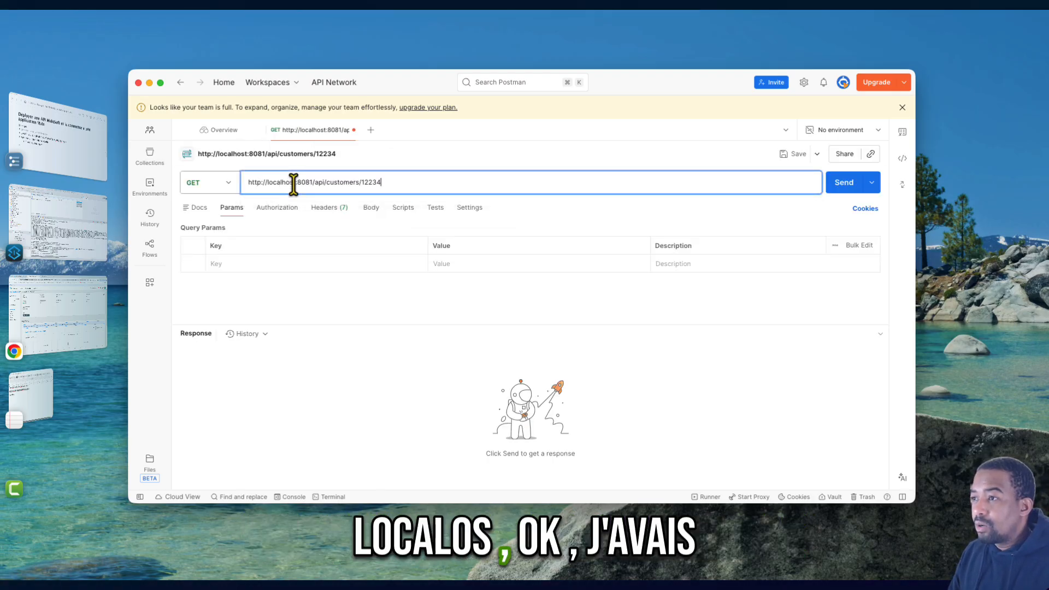
pyautogui.press('BackSpace')
pyautogui.press('BackSpace')
pyautogui.press('BackSpace')
pyautogui.press('BackSpace')
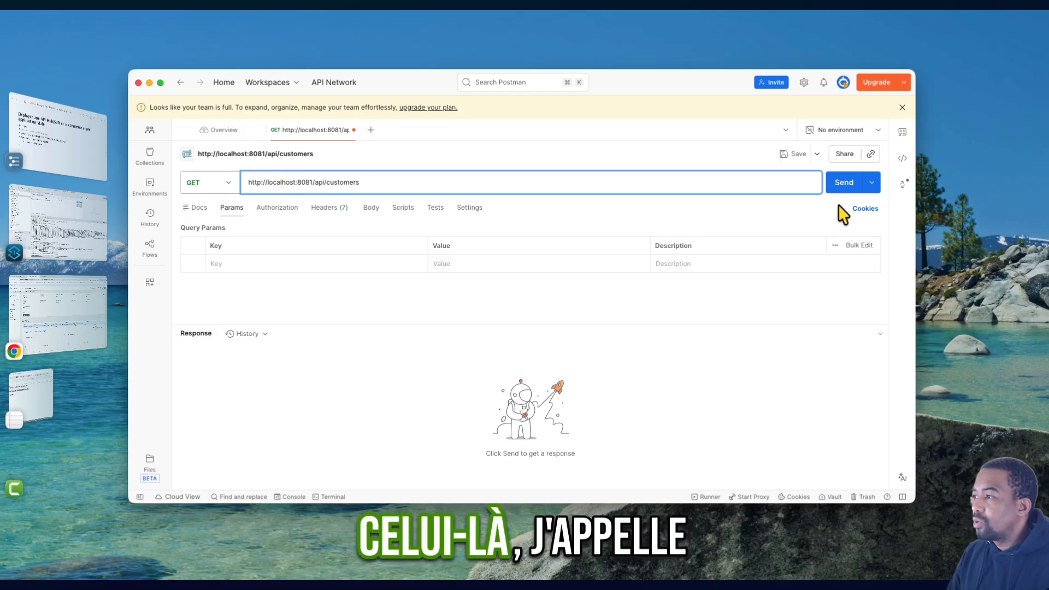
pyautogui.click(842, 186)
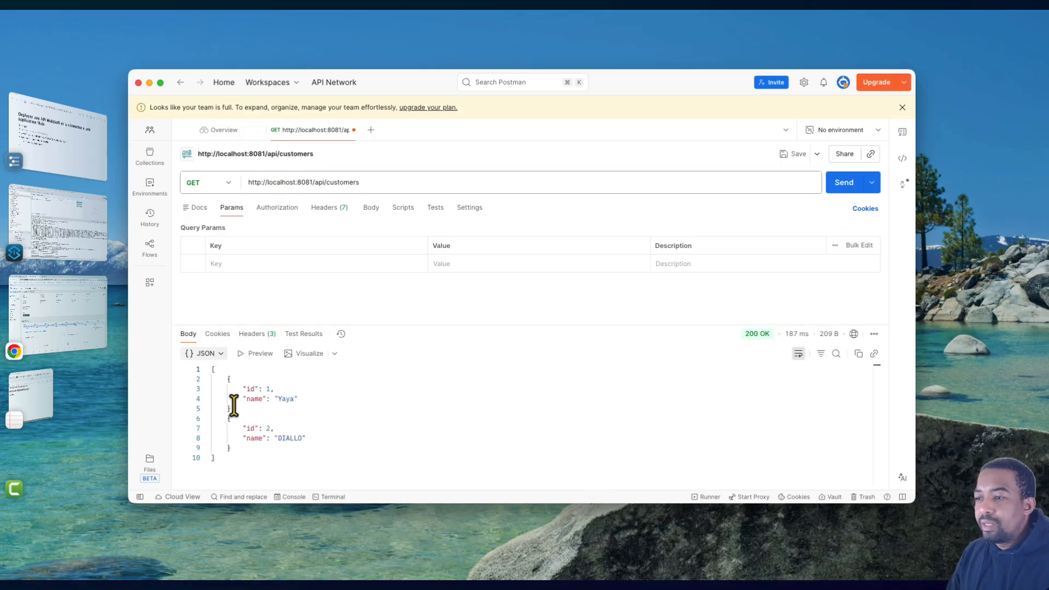
pyautogui.click(836, 191)
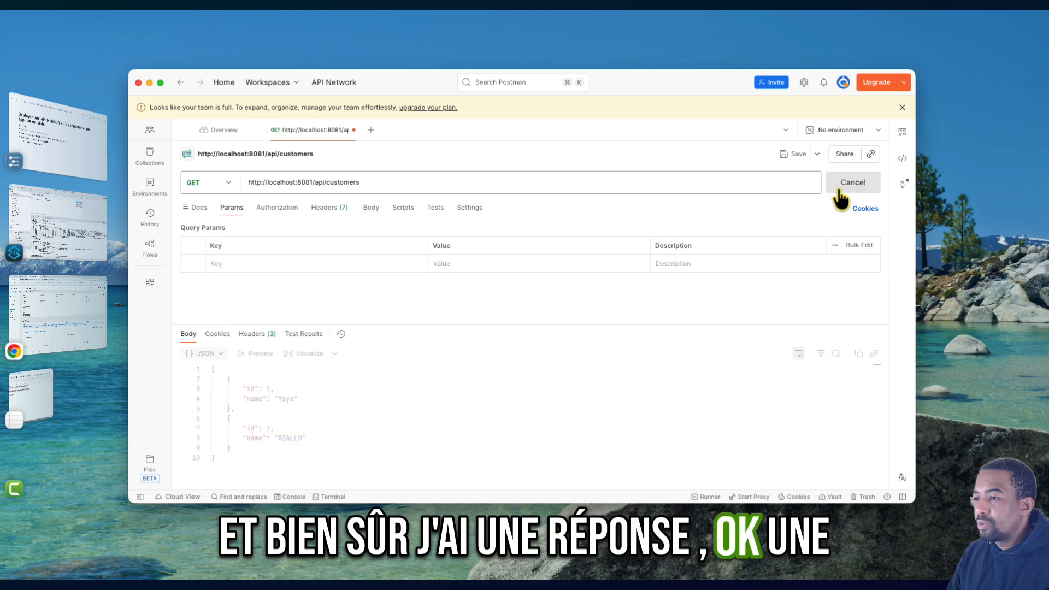
# - Append a customer ID to the GET request's /api/customers URL and send the request
pyautogui.click(393, 183)
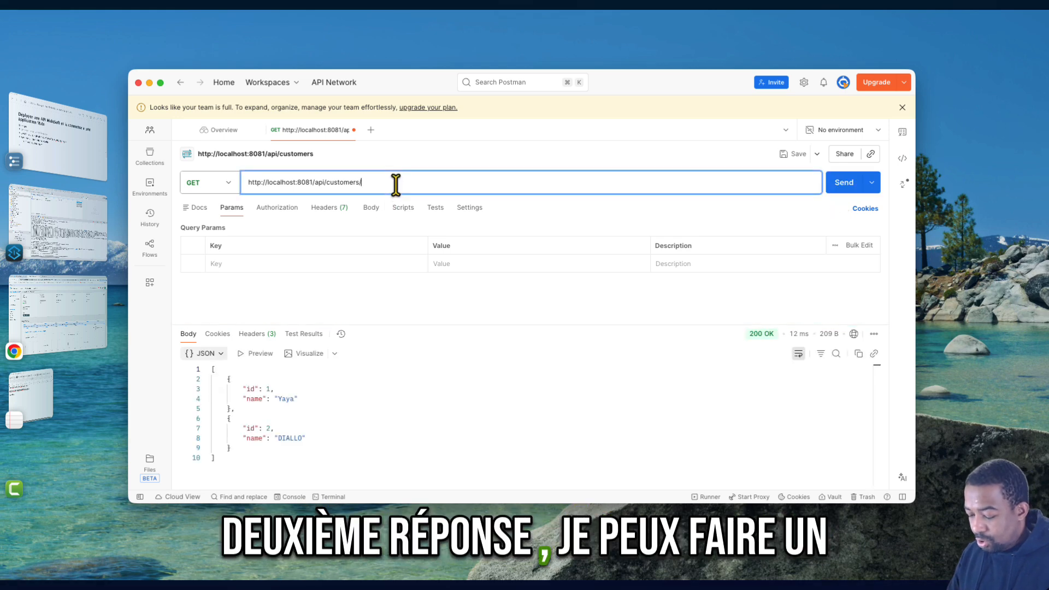
pyautogui.write('/1234')
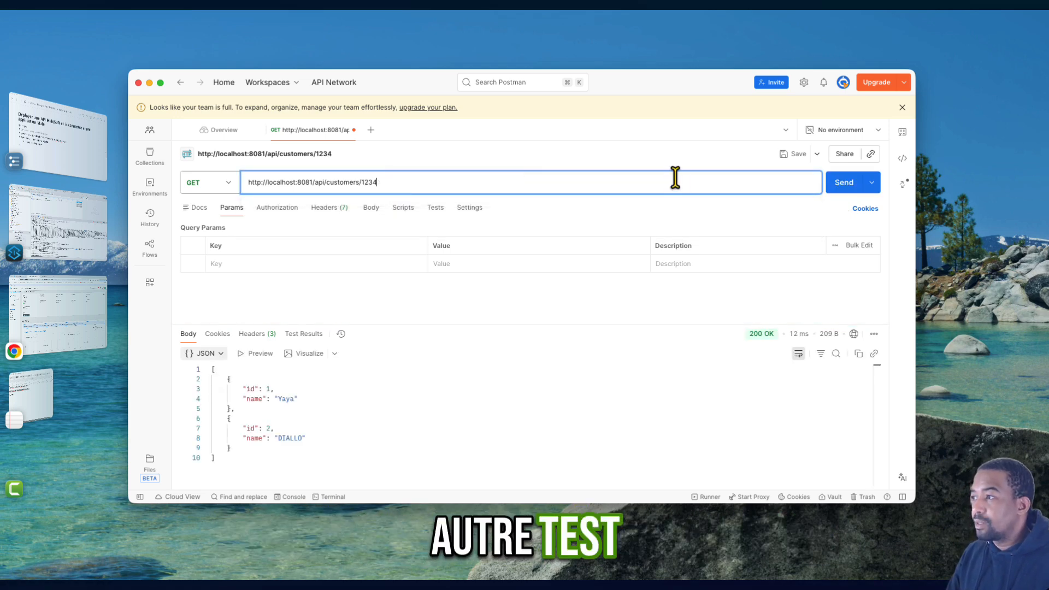
pyautogui.click(844, 189)
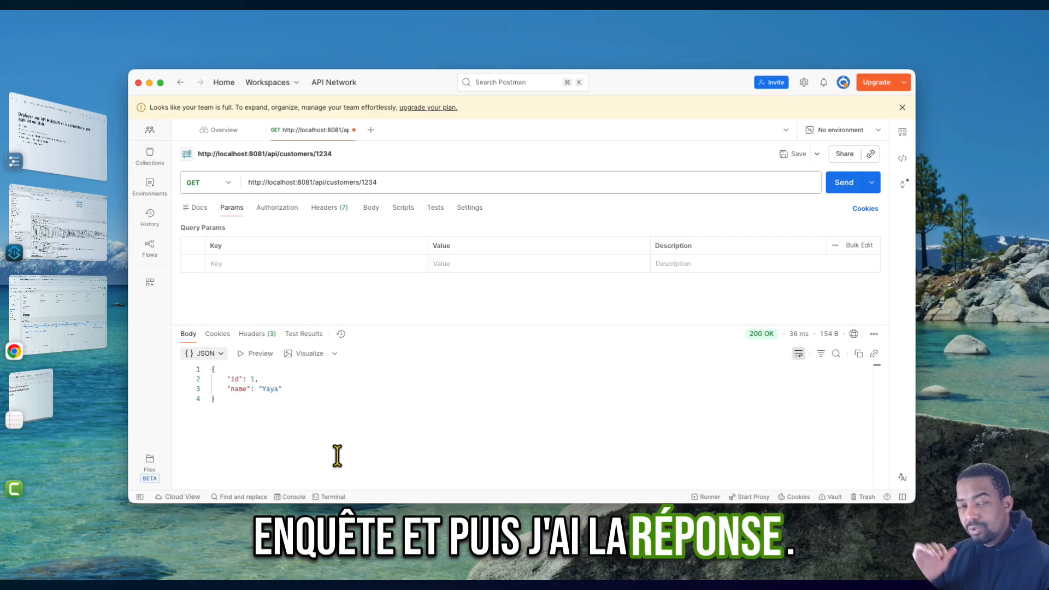
# - Switch to Anypoint Studio and check the console for the log entries of the customer requests
pyautogui.press('super+Tab')
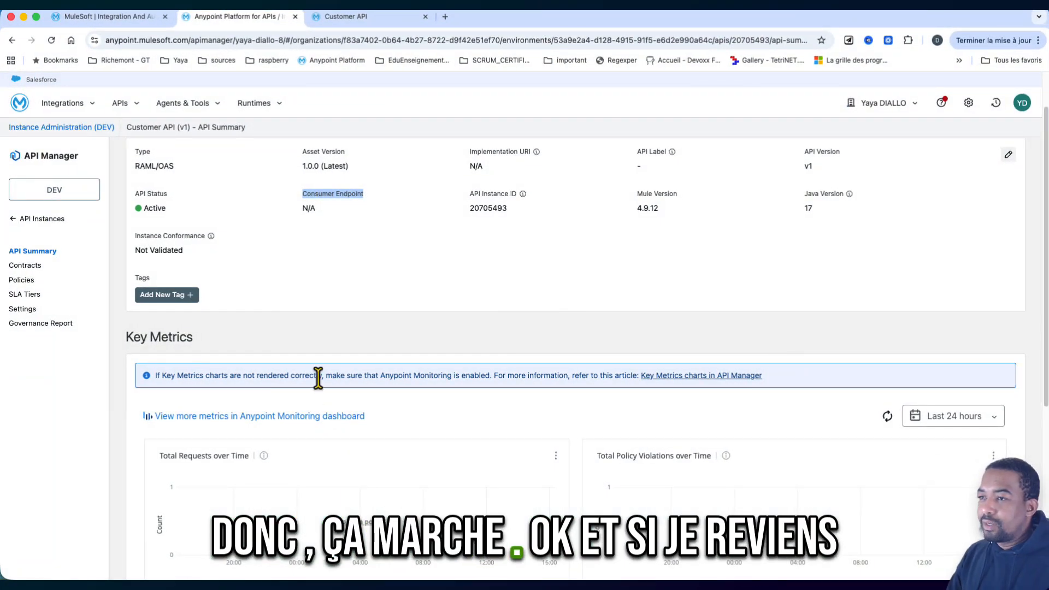
pyautogui.press('super+Tab')
pyautogui.scroll(-3, 399, 426)
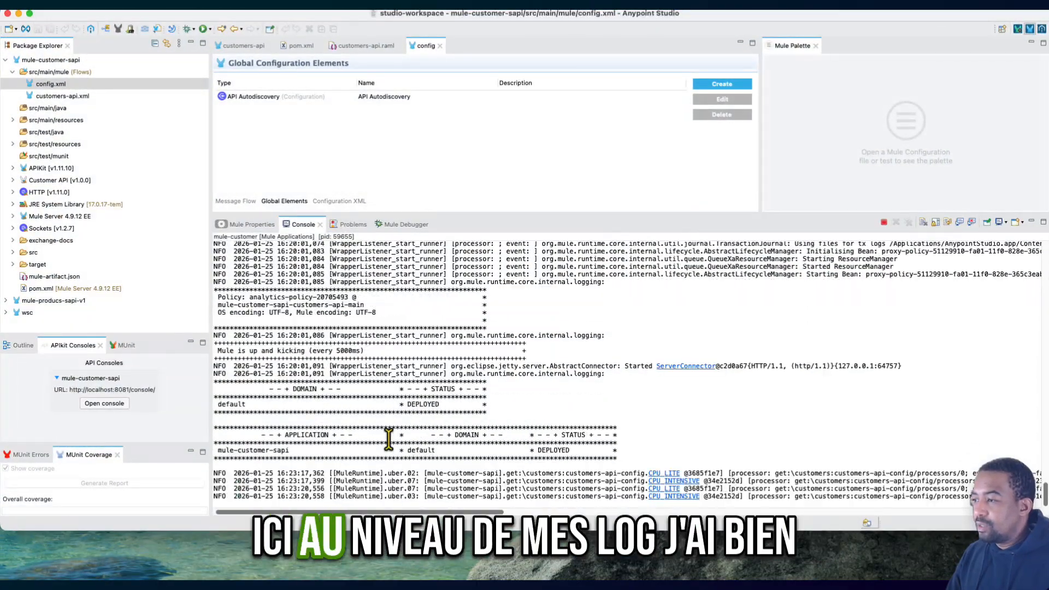
pyautogui.hscroll(10, 874, 477)
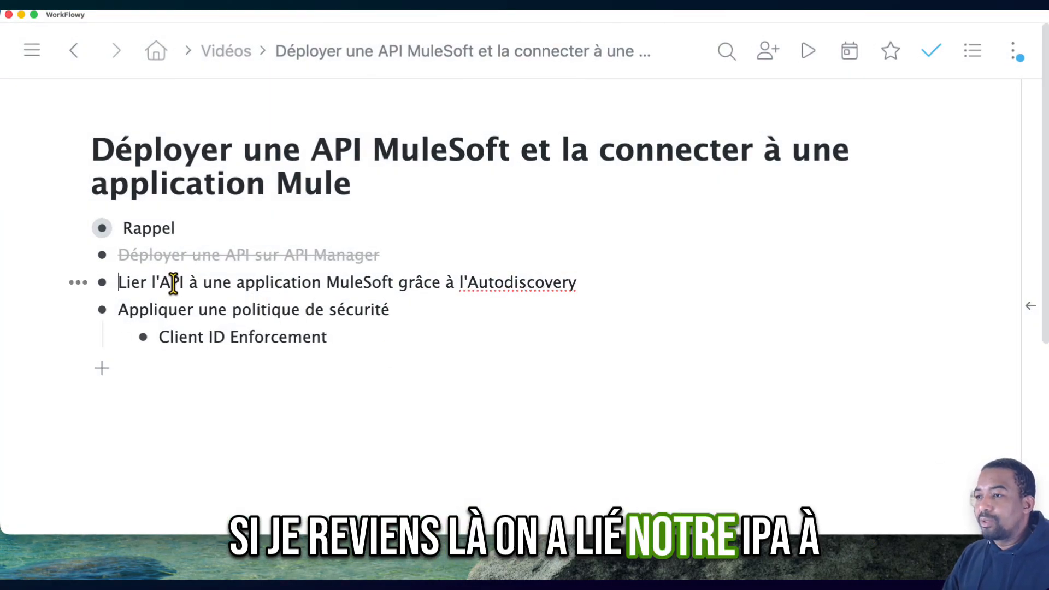
# - Mark the outline item "Lier l'API à une application MuleSoft grâce à l'Autodiscovery" as complete in WorkFlowy
pyautogui.click(78, 282)
pyautogui.click(112, 372)
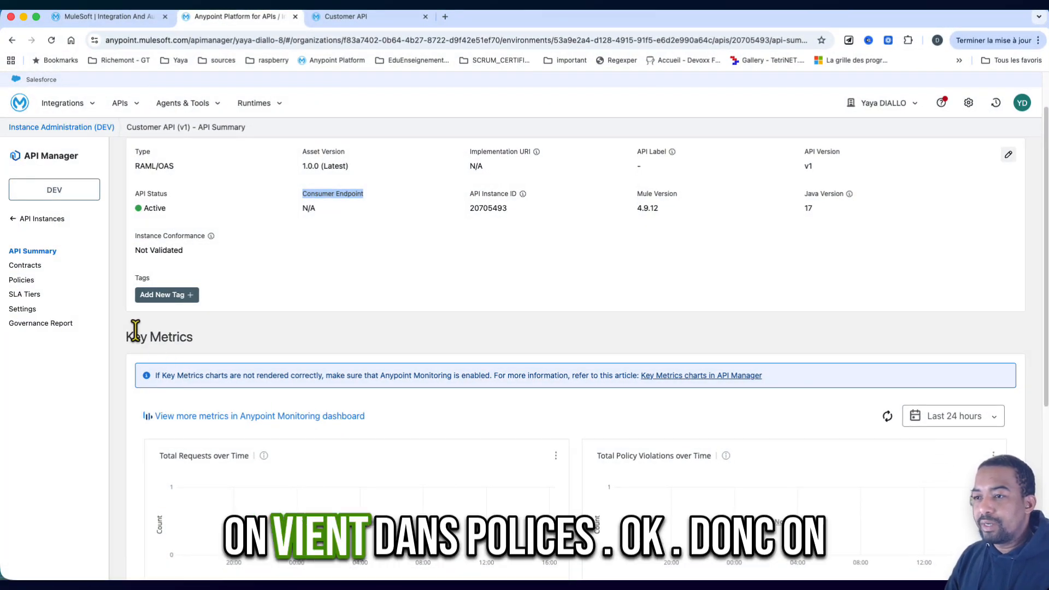
# - Apply the Client ID Enforcement policy to the DEV Customer API in API Manager, keeping Custom Expression as the credentials origin
pyautogui.click(21, 281)
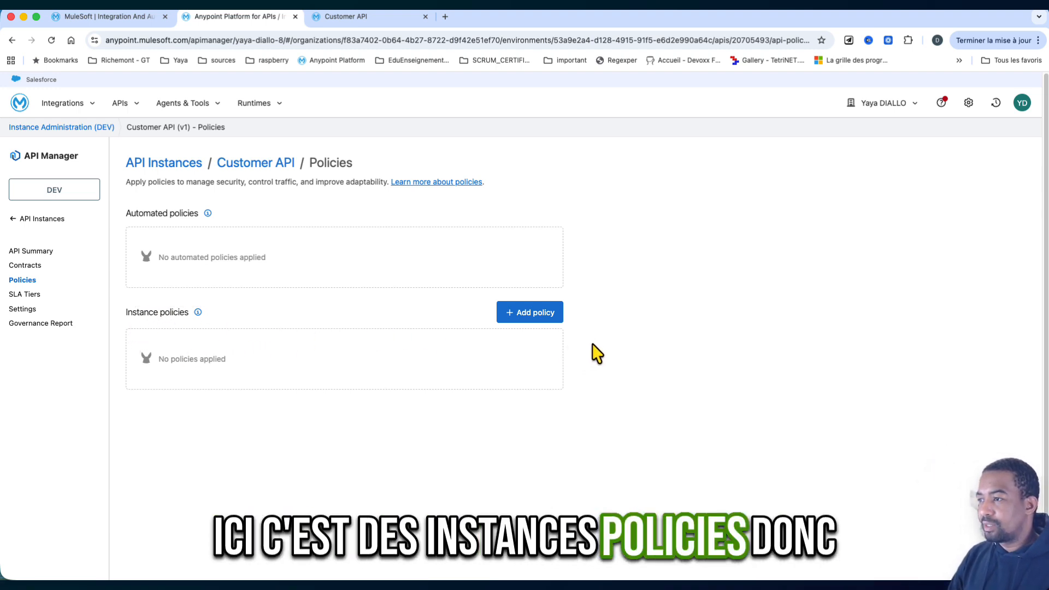
pyautogui.click(537, 319)
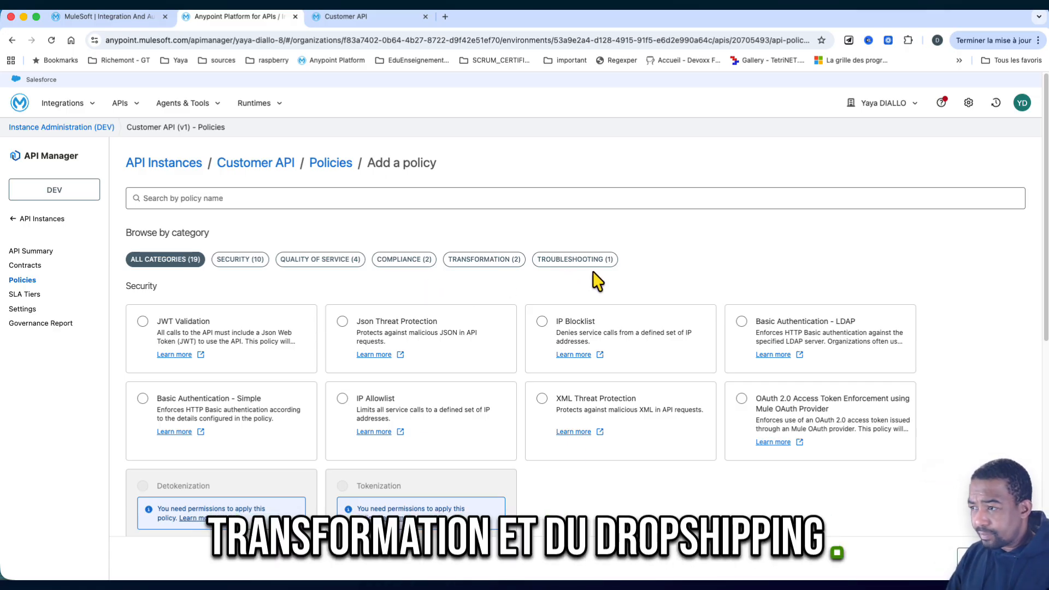
pyautogui.scroll(-1, 567, 510)
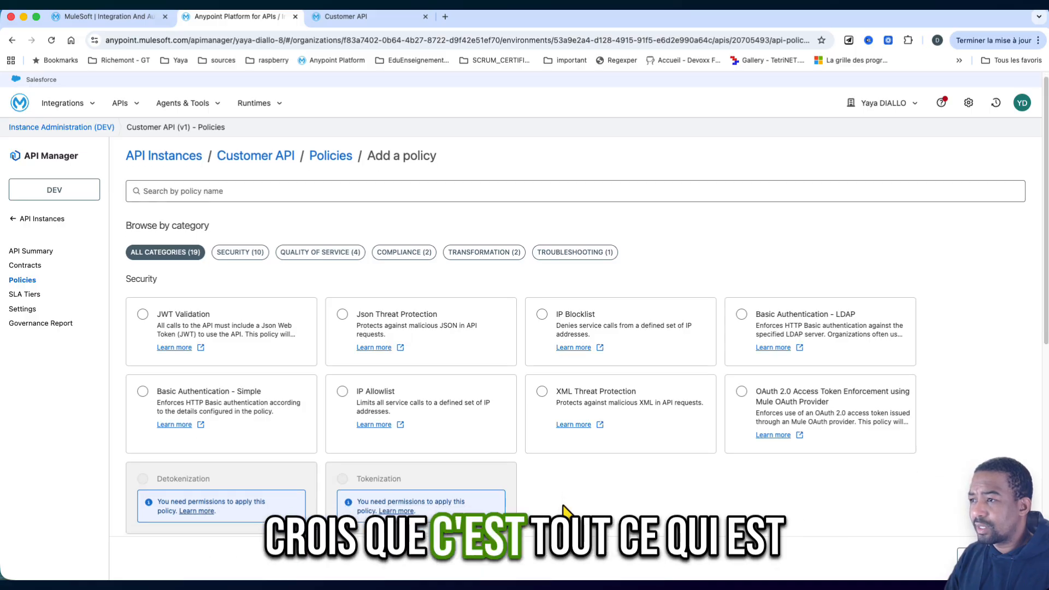
pyautogui.scroll(-7, 565, 511)
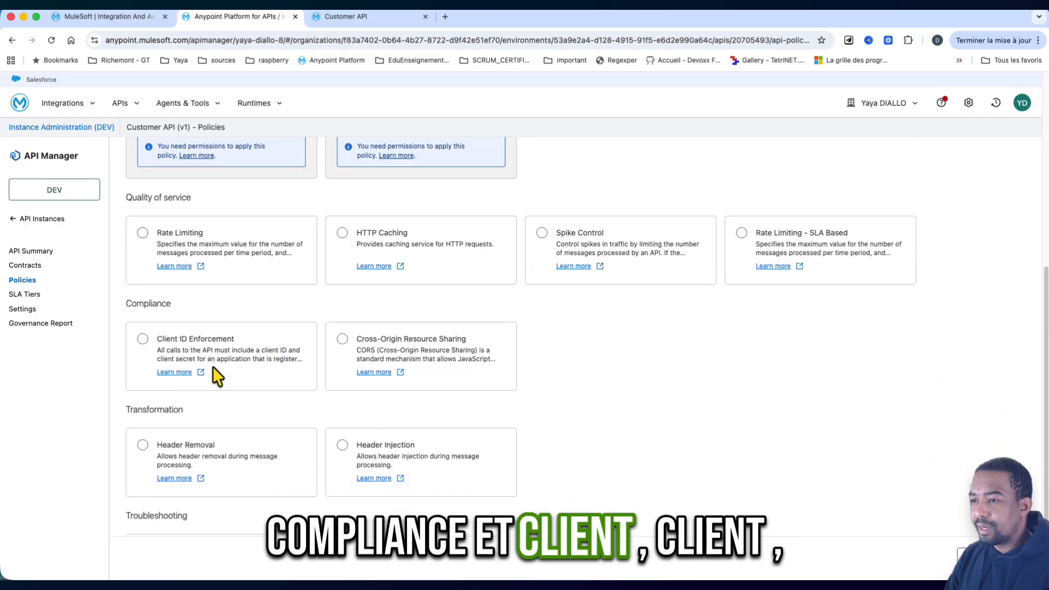
pyautogui.click(142, 339)
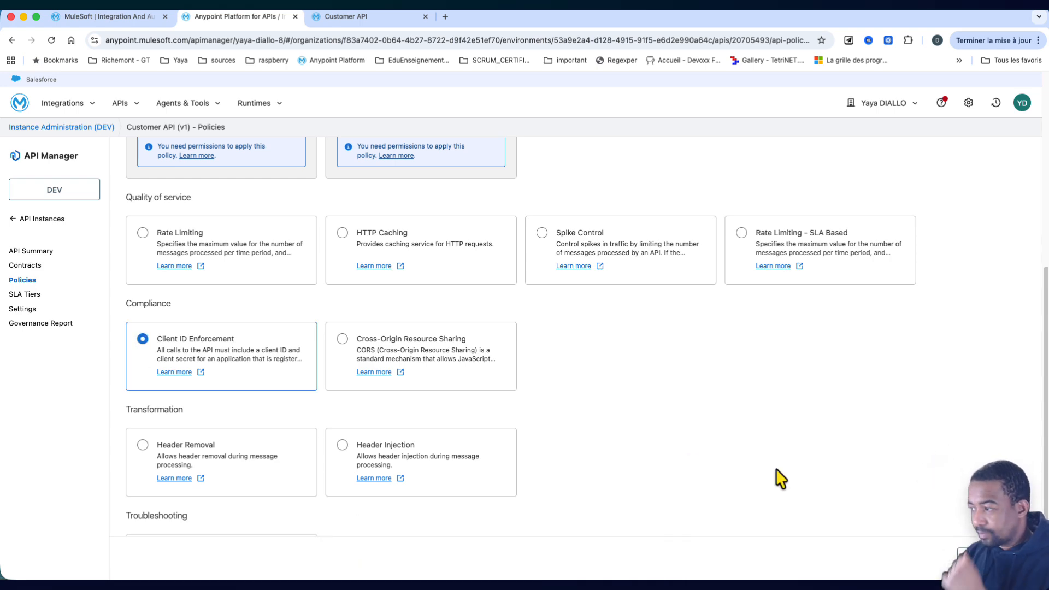
pyautogui.click(1017, 558)
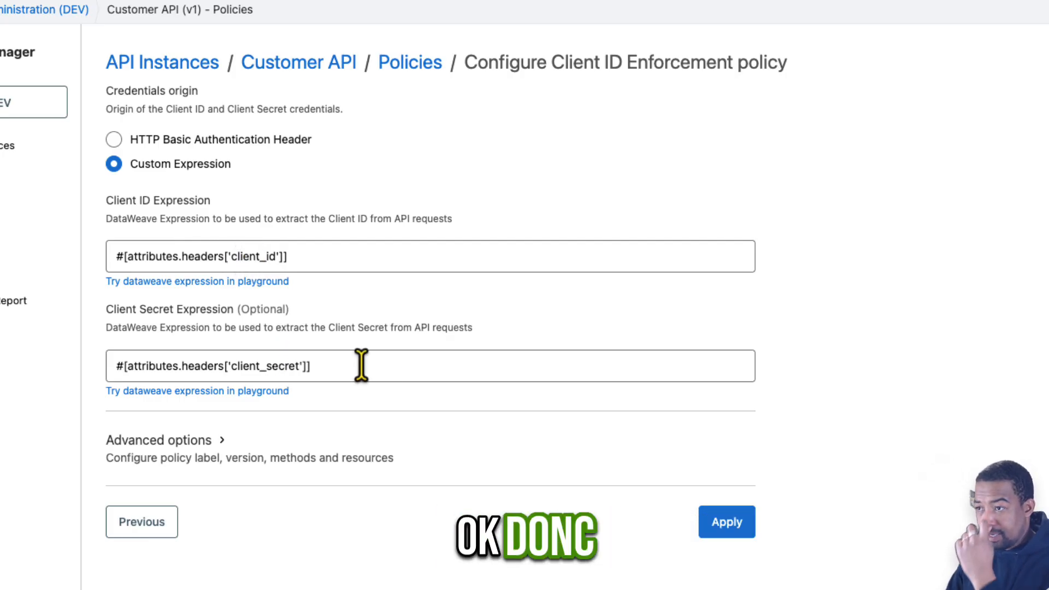
pyautogui.click(703, 520)
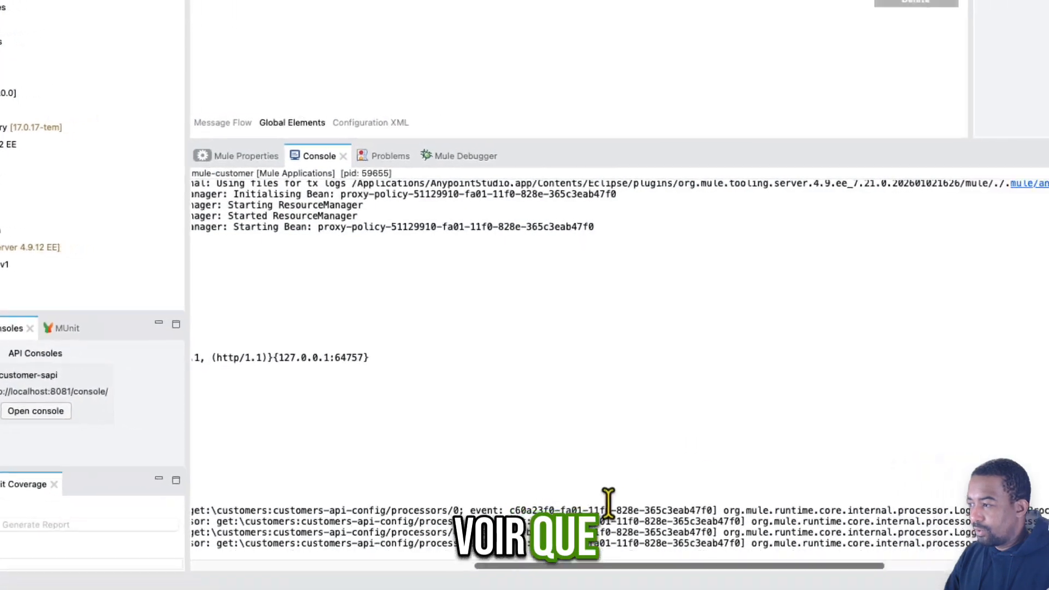
# - Check the Anypoint Studio console for log entries about the deployment of the new policy
pyautogui.hscroll(-10, 609, 503)
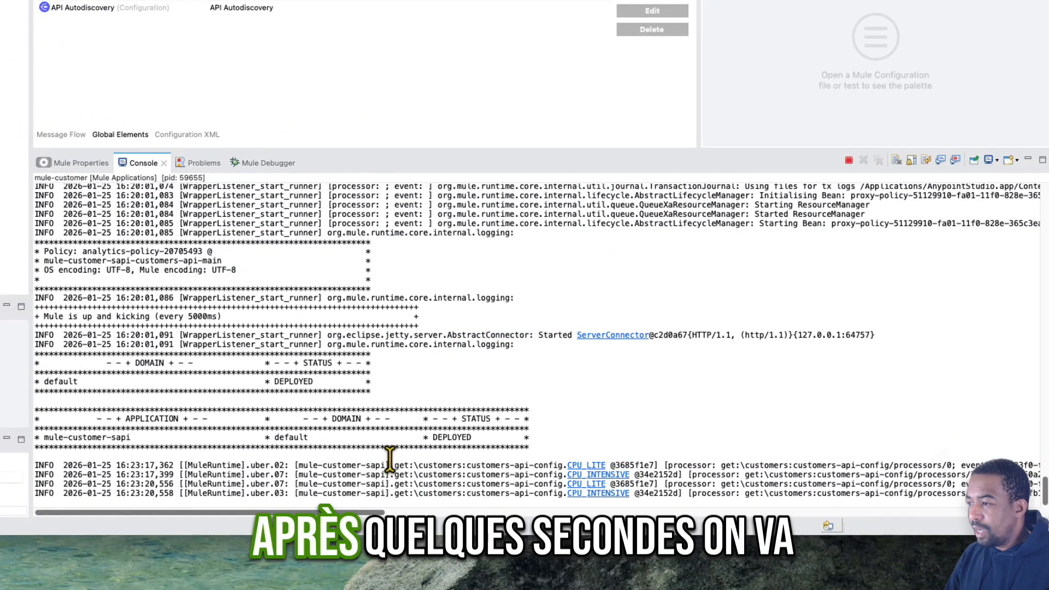
pyautogui.hscroll(5, 609, 502)
pyautogui.hscroll(15, 389, 458)
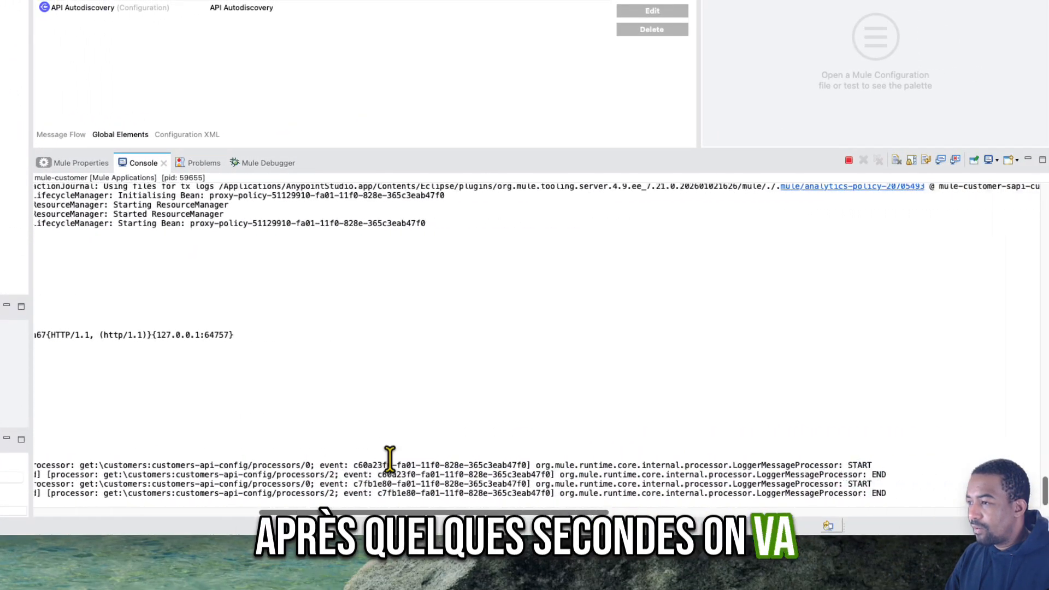
pyautogui.hscroll(1, 389, 458)
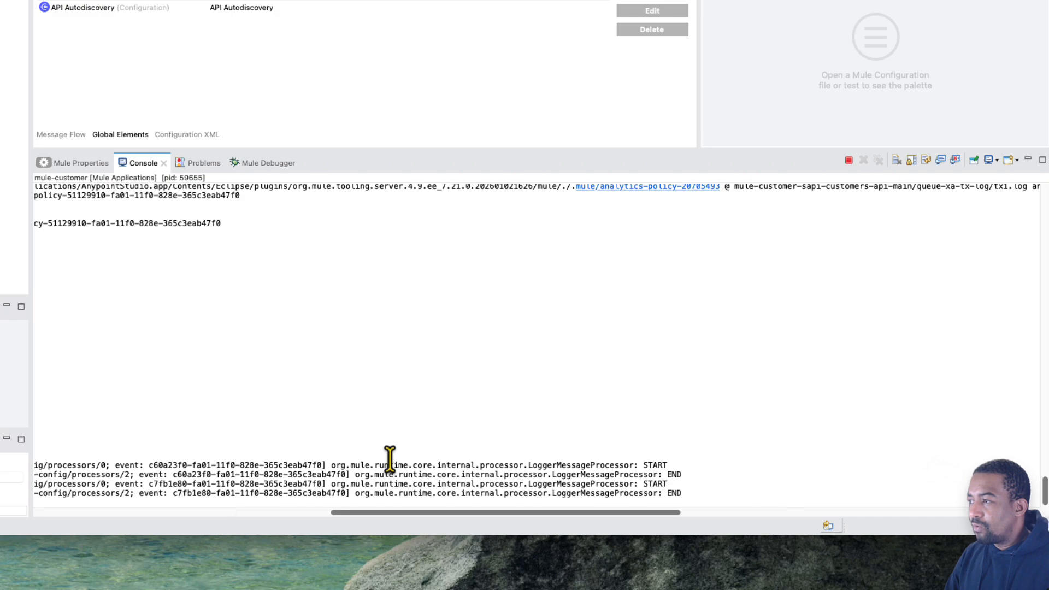
pyautogui.hscroll(-15, 390, 458)
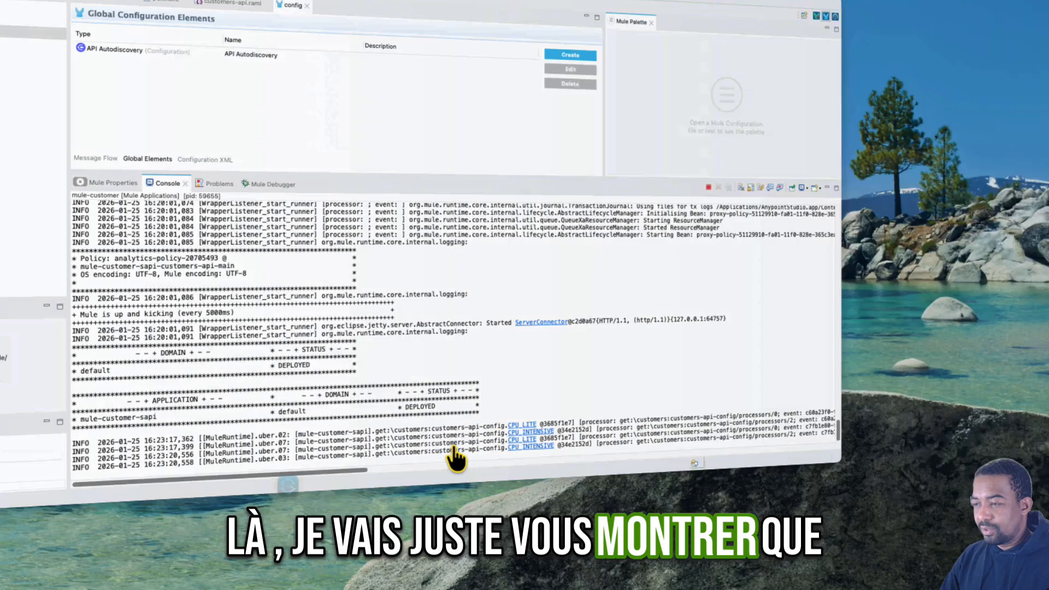
# - Switch to Postman and resend the single-customer GET request twice without client credentials
pyautogui.press('super+Tab')
pyautogui.click(789, 116)
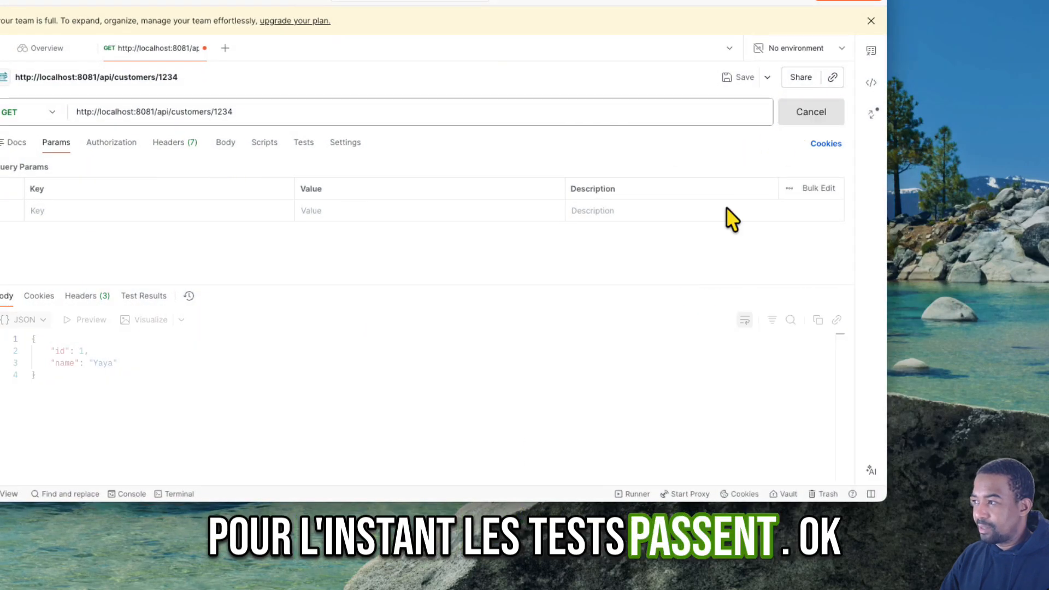
pyautogui.click(797, 115)
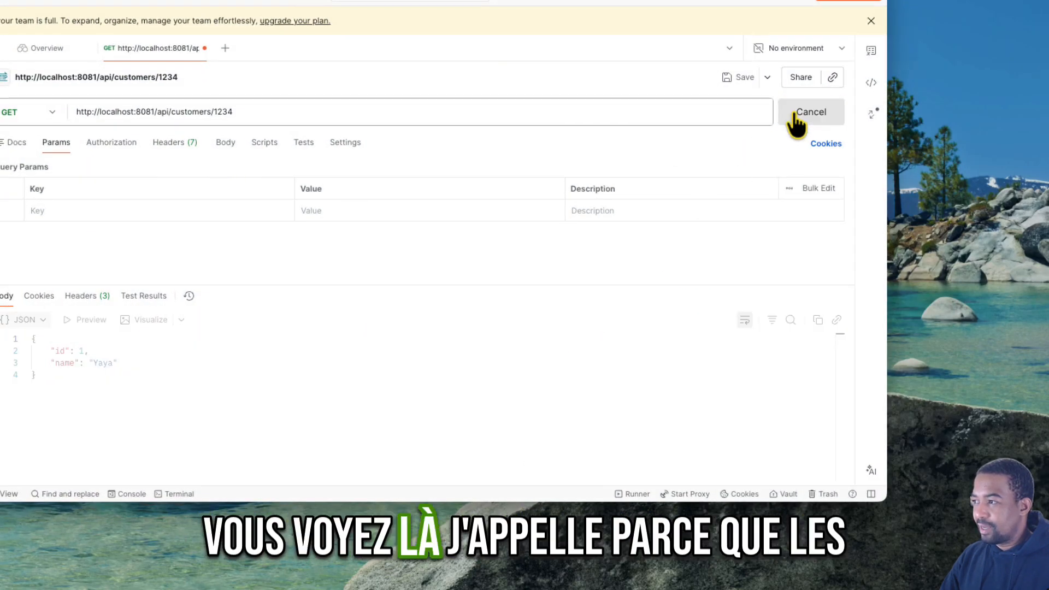
# - Return to Anypoint Studio and examine the console's policy deployment entries for Client ID Enforcement
pyautogui.press('super+Tab')
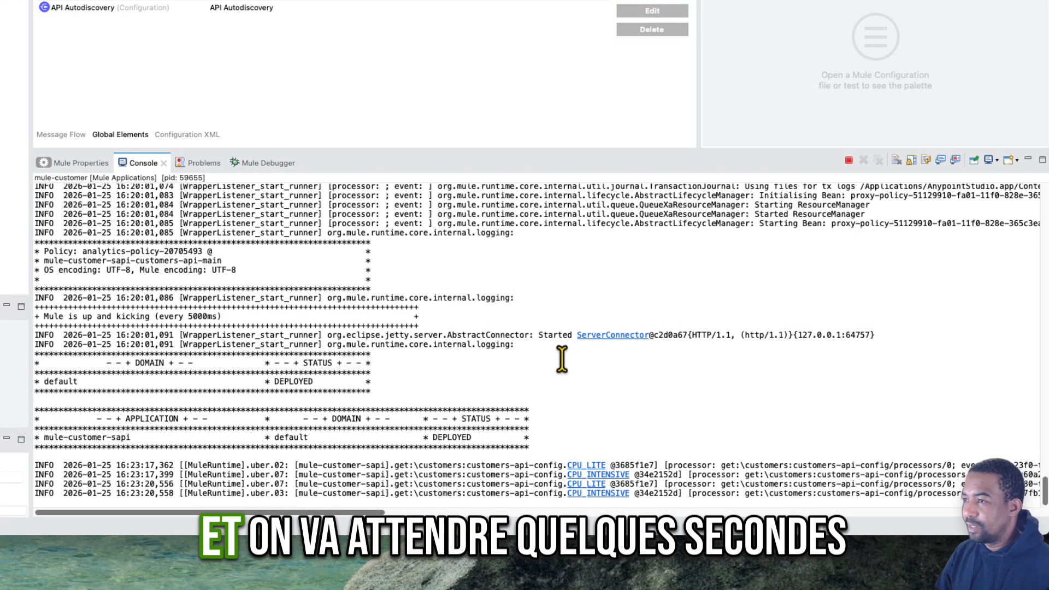
pyautogui.hscroll(15, 562, 359)
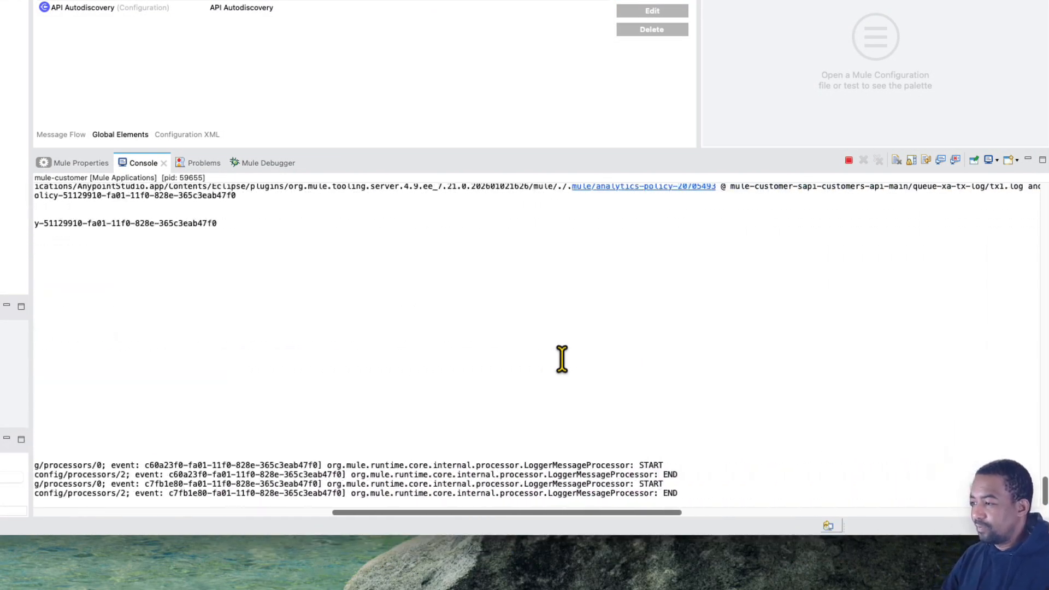
pyautogui.hscroll(4, 562, 359)
pyautogui.hscroll(-15, 562, 359)
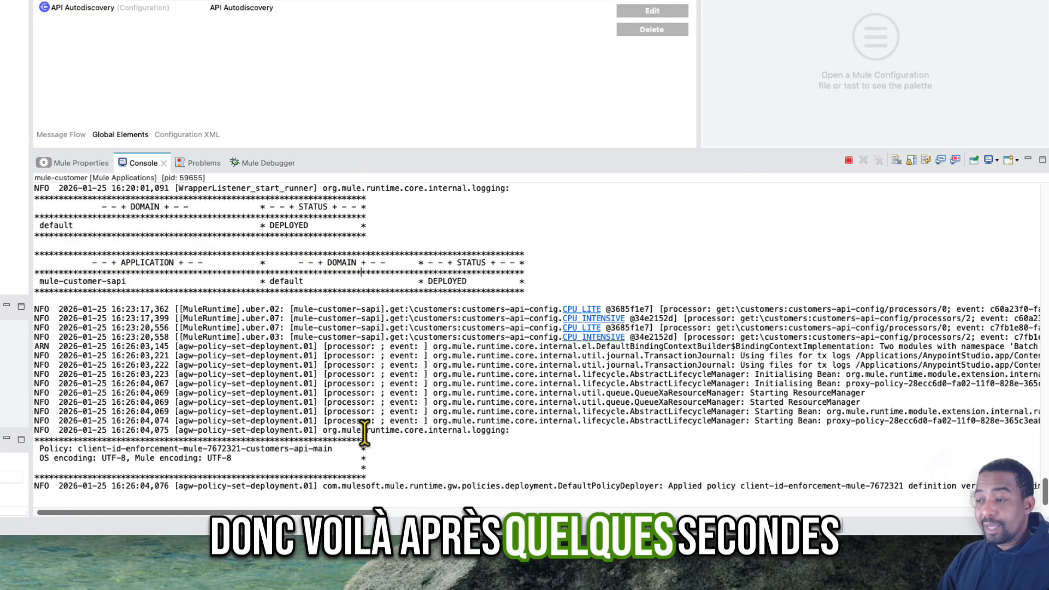
pyautogui.hscroll(15, 519, 418)
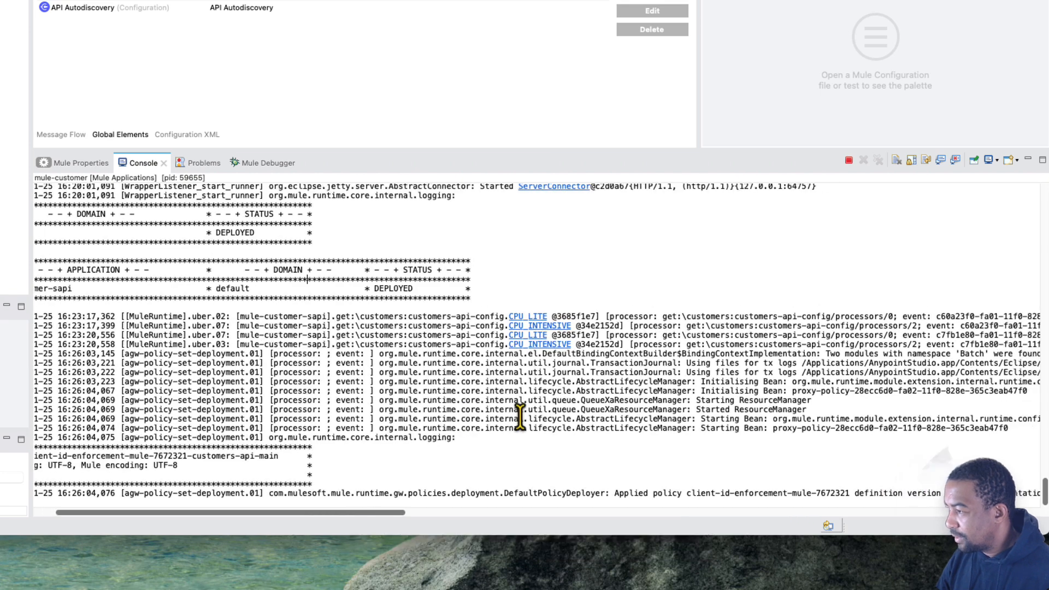
# - Examine the console's applied-policy entry for the policy name, its definition and implementation versions, and the API it was applied to
pyautogui.hscroll(10, 520, 418)
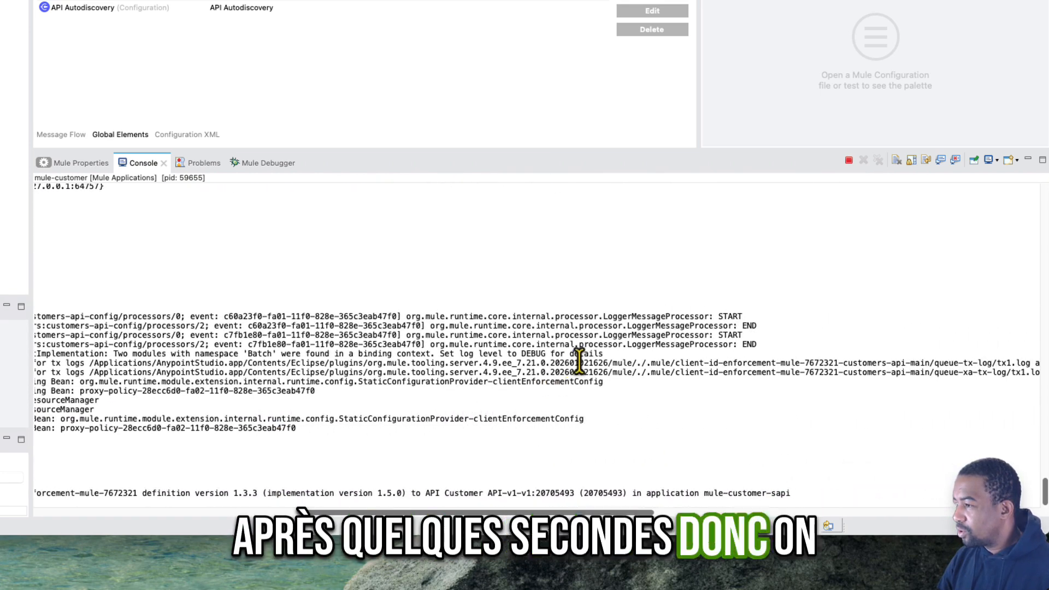
pyautogui.hscroll(-8, 696, 371)
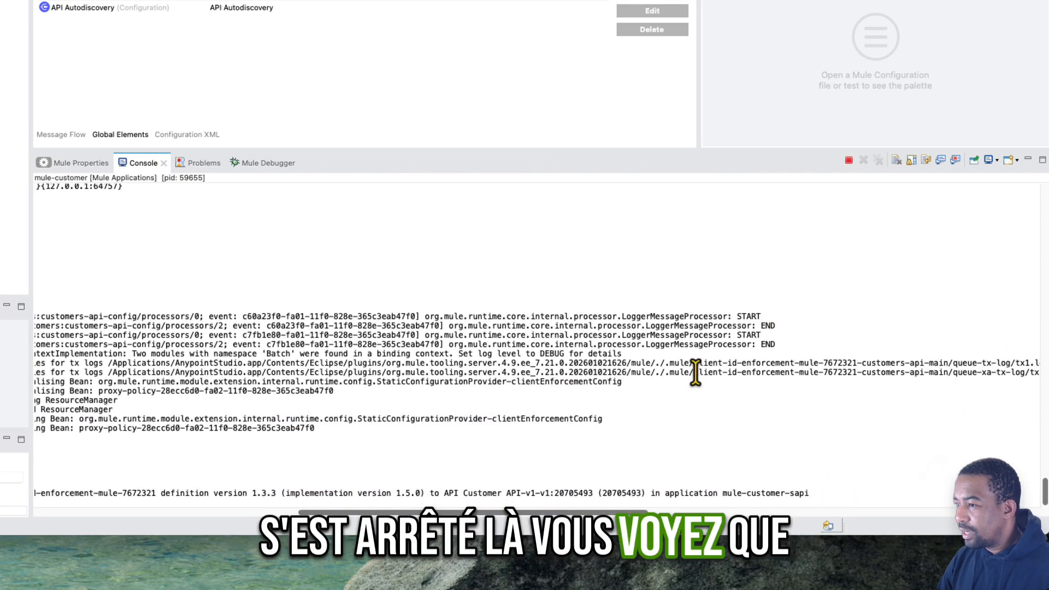
pyautogui.hscroll(-10, 696, 372)
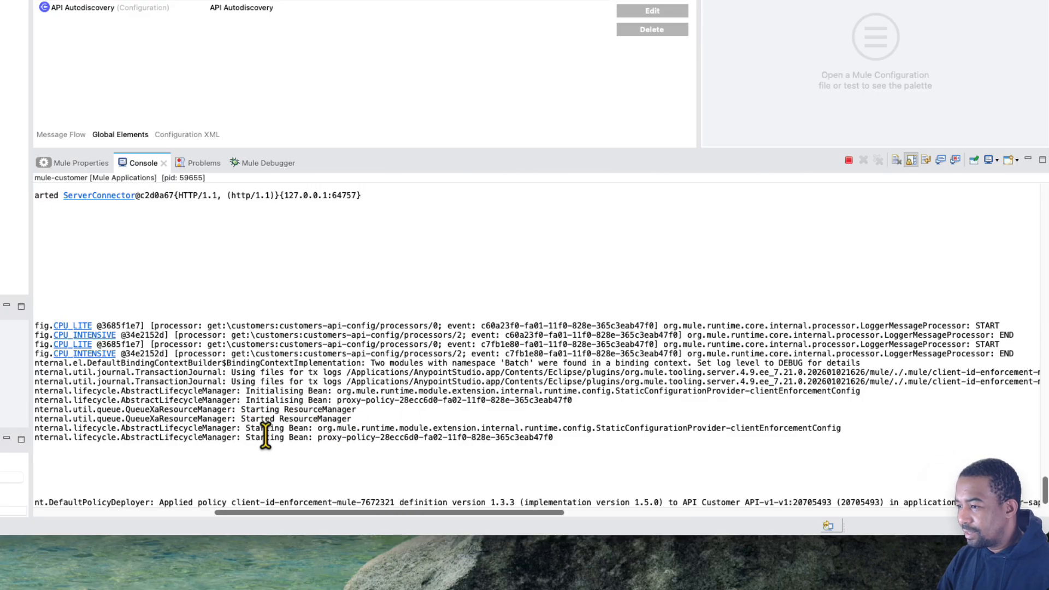
pyautogui.hscroll(-20, 407, 437)
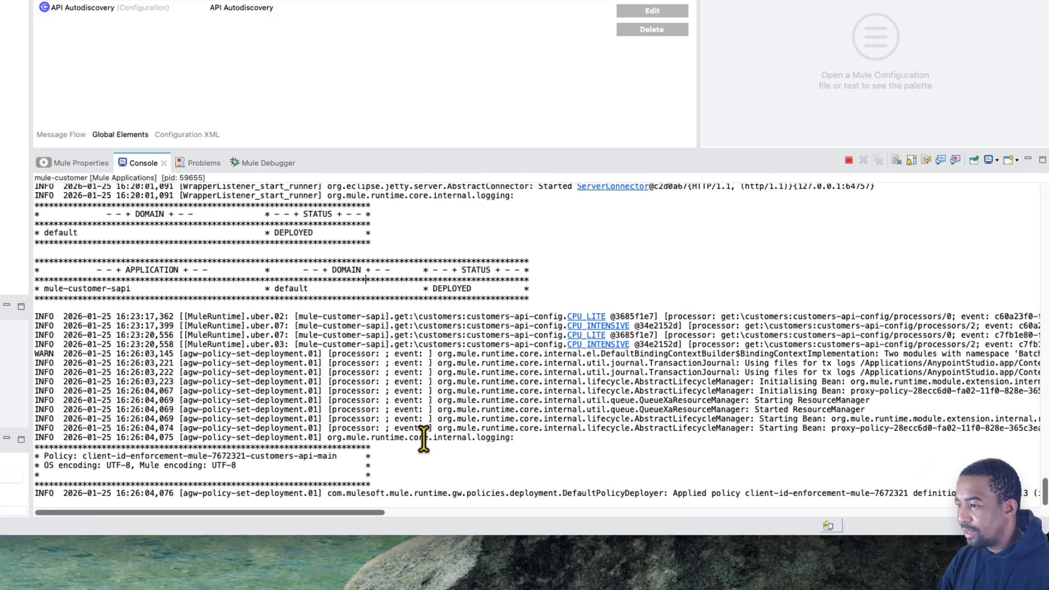
pyautogui.hscroll(20, 423, 437)
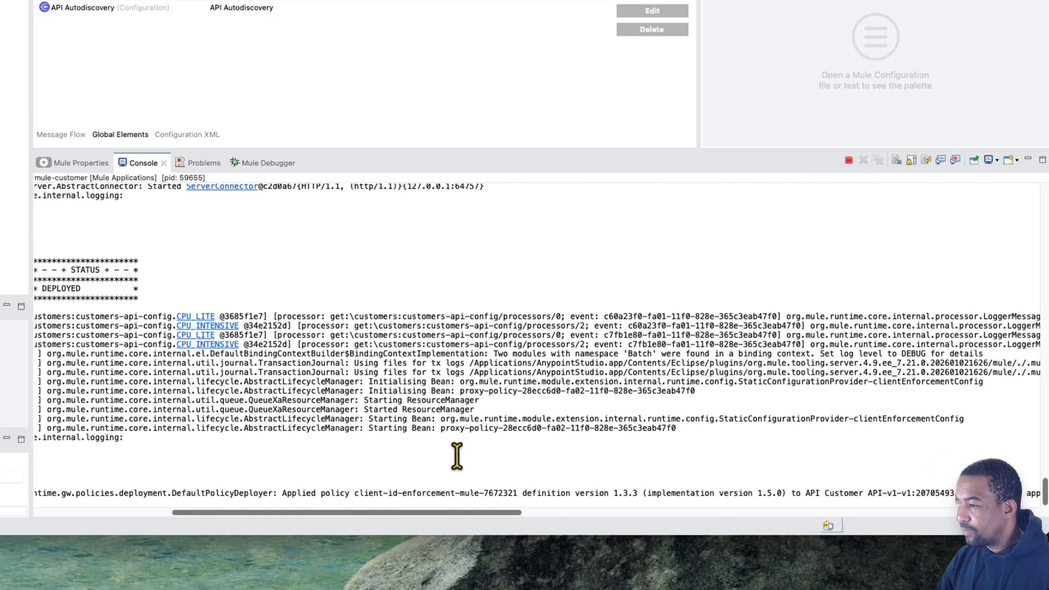
pyautogui.hscroll(1, 457, 456)
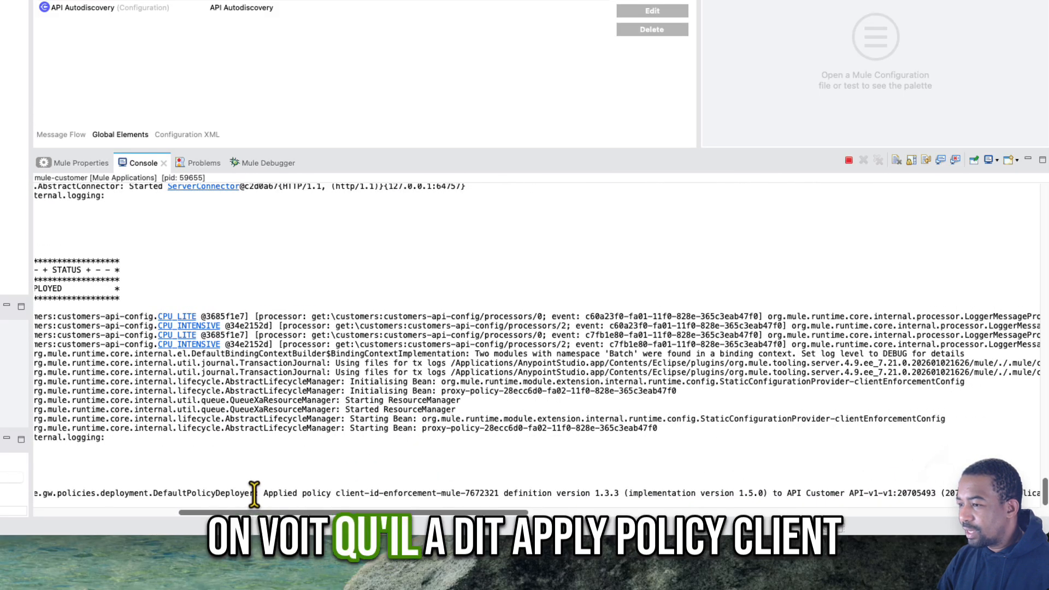
pyautogui.moveTo(263, 495); pyautogui.dragTo(524, 494)
pyautogui.hscroll(3, 562, 492)
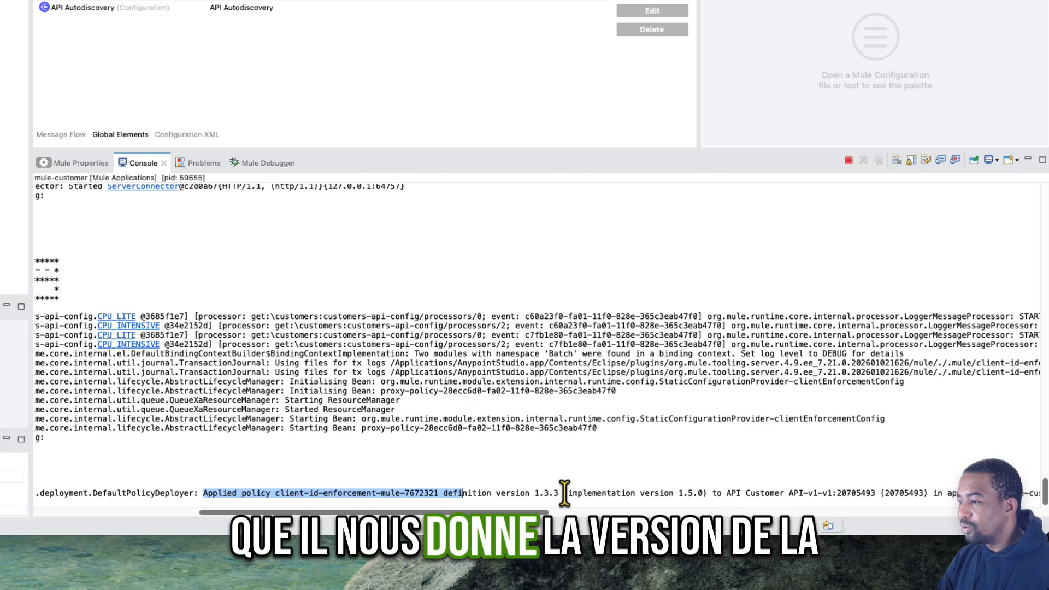
pyautogui.click(533, 494)
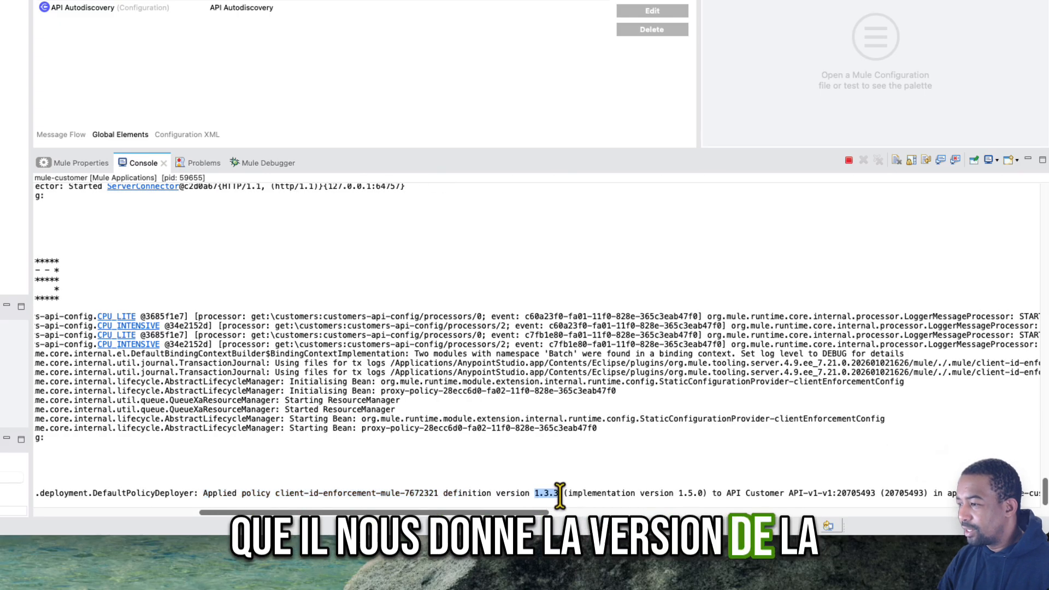
pyautogui.hscroll(1, 643, 485)
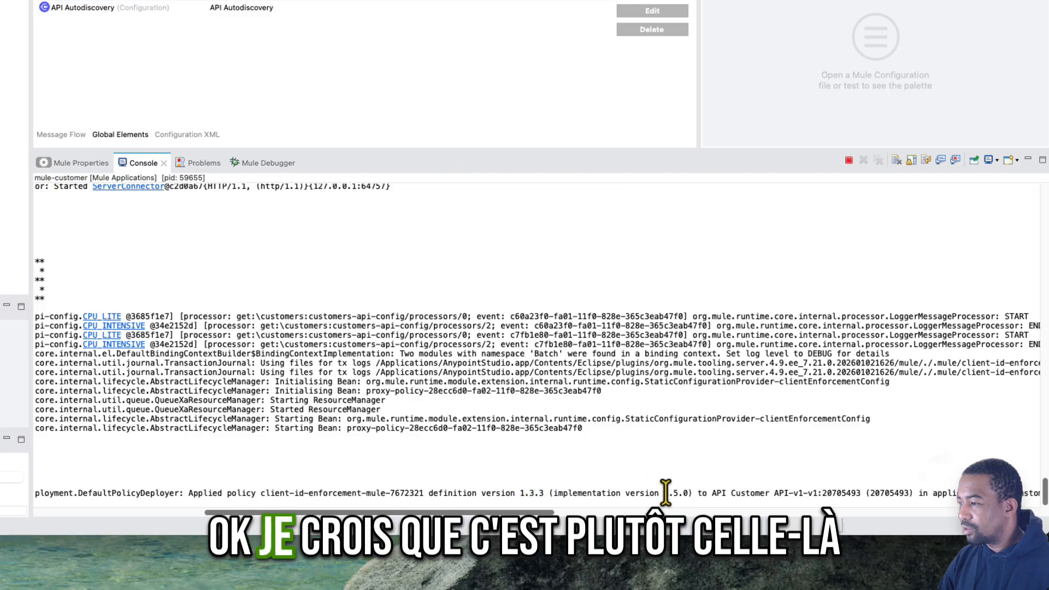
pyautogui.doubleClick(677, 493)
pyautogui.hscroll(5, 665, 493)
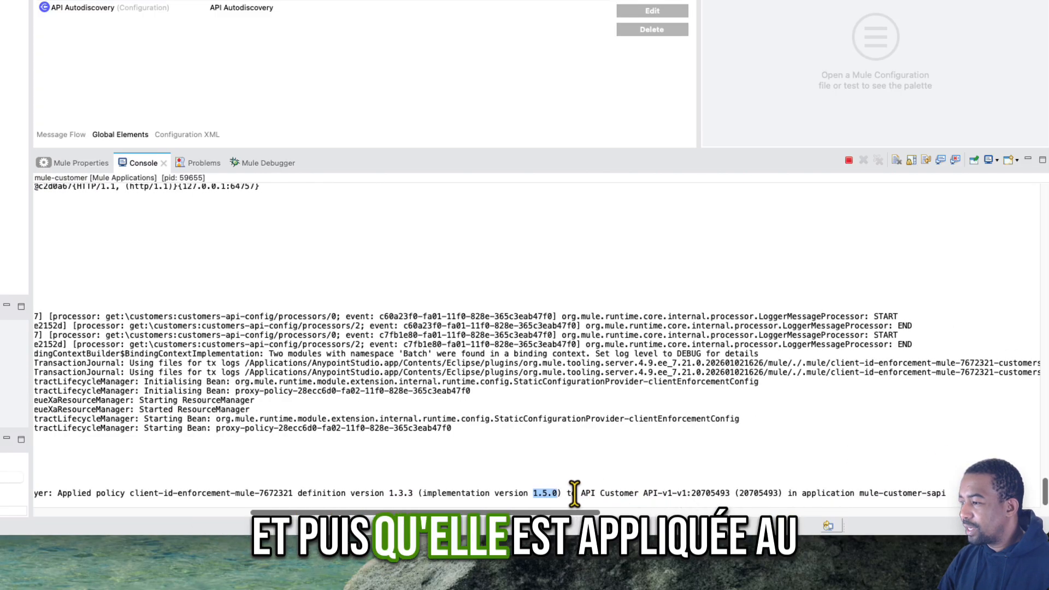
pyautogui.moveTo(604, 493); pyautogui.dragTo(707, 488)
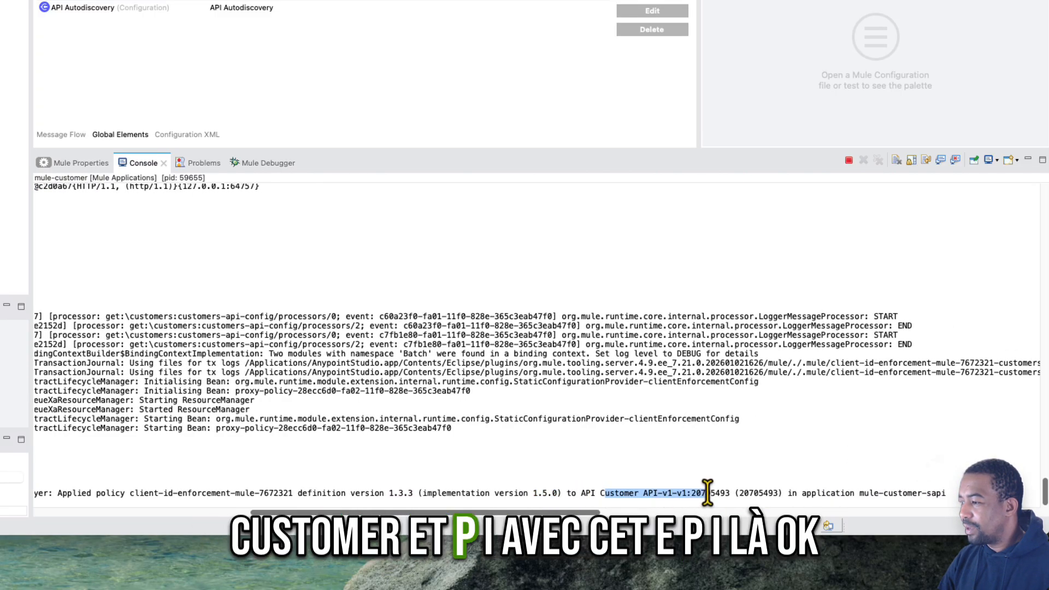
pyautogui.doubleClick(717, 491)
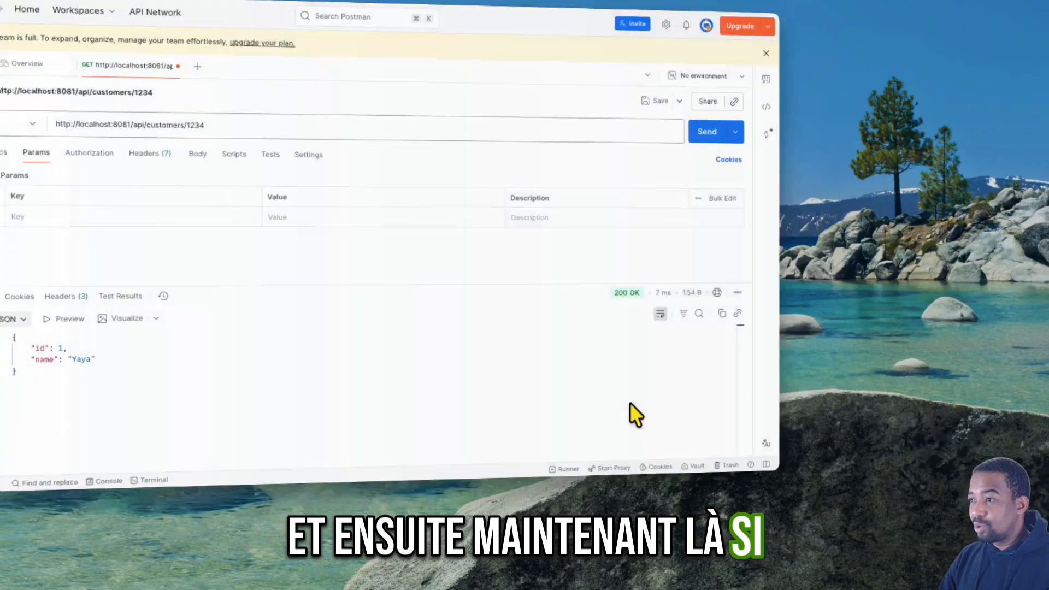
# - Switch to Postman and resend the single-customer GET request without client credentials
pyautogui.click(798, 114)
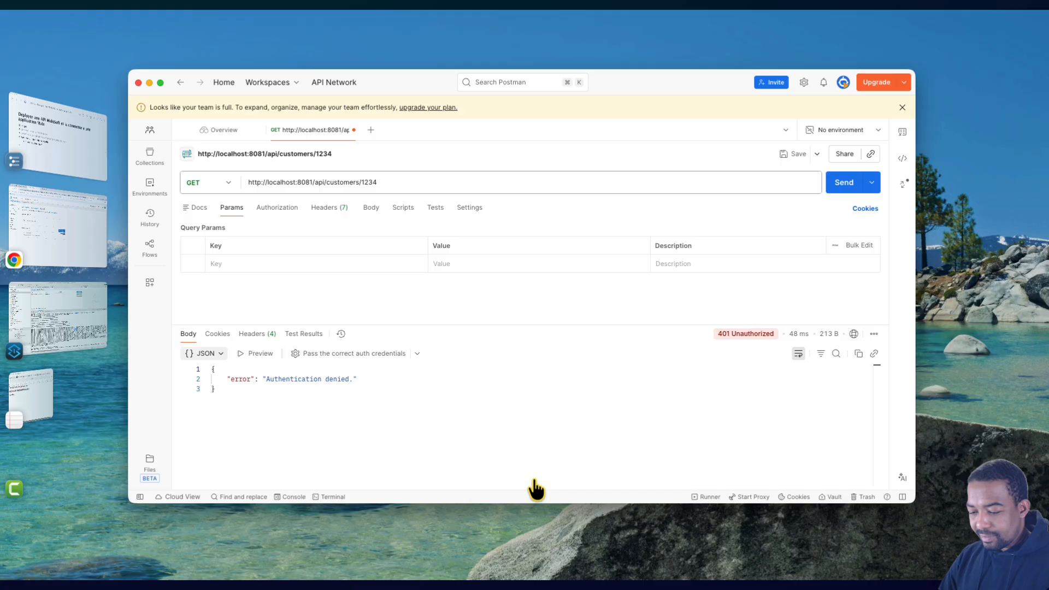
# - Switch to the browser, reload the Customer API page in Exchange and start an access request for API instance v1:20705493
pyautogui.press('super+Tab')
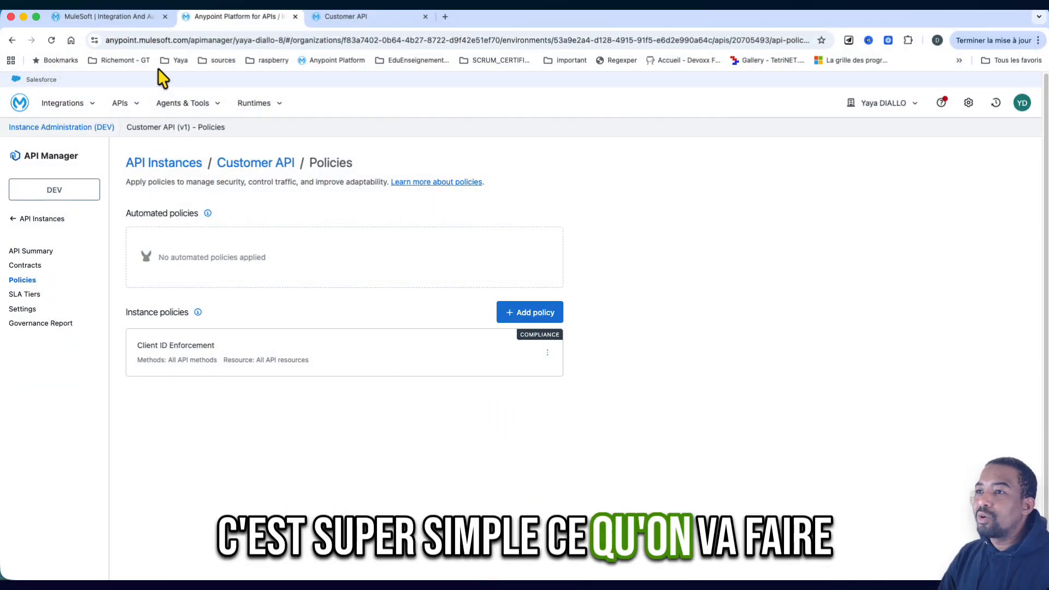
pyautogui.click(343, 20)
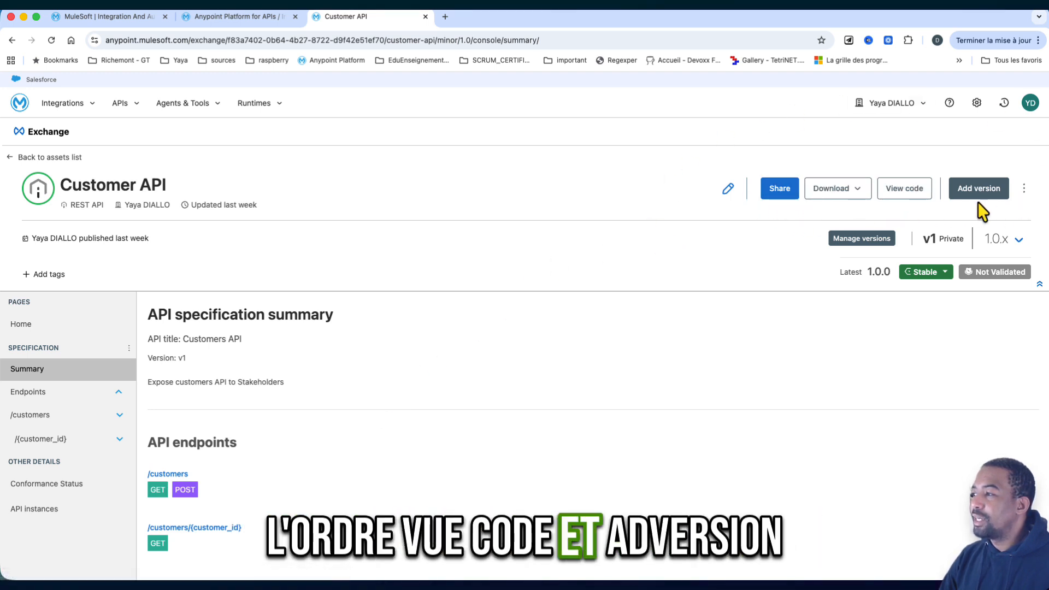
pyautogui.click(53, 41)
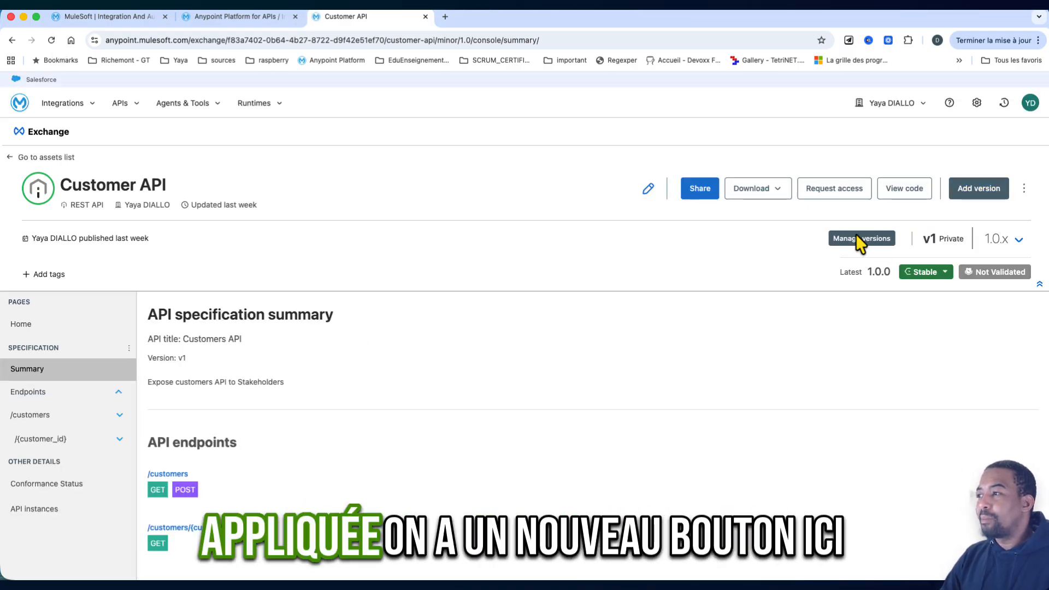
pyautogui.click(838, 200)
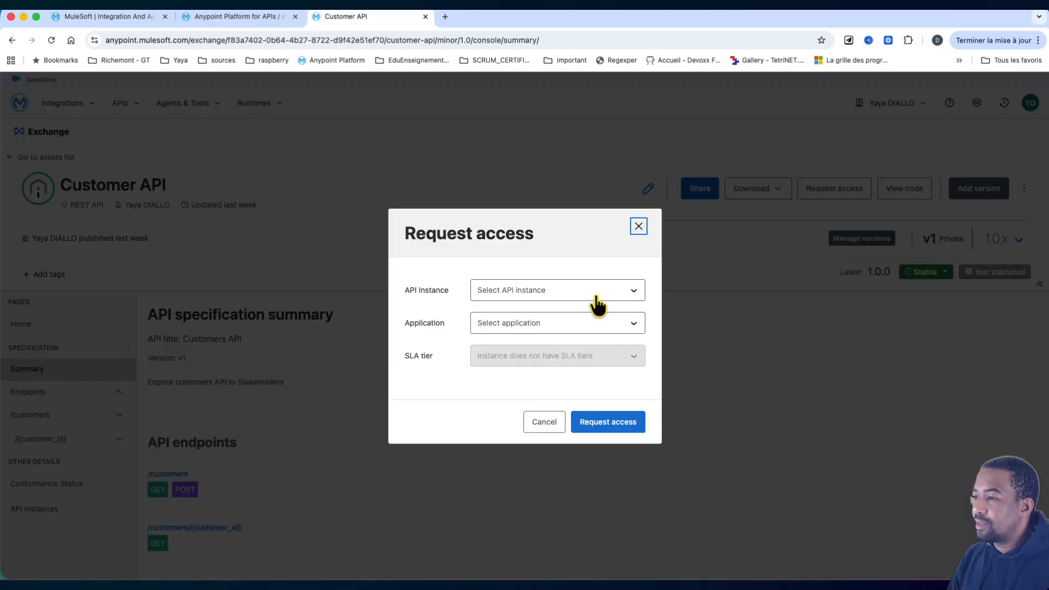
pyautogui.click(529, 343)
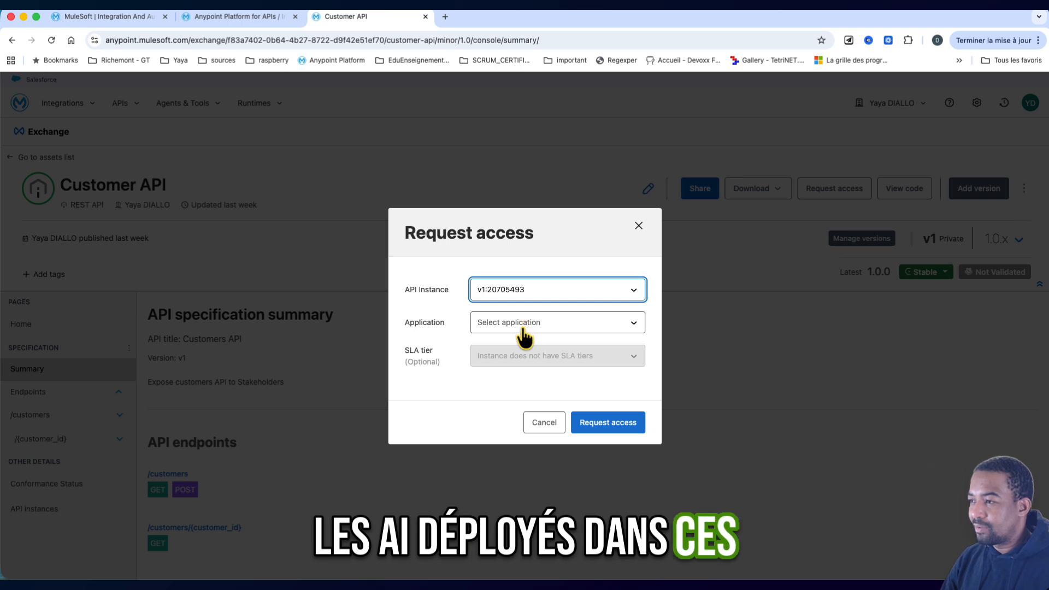
# - Create a client application named mule-customer-sapi followed by the owner's first name and dev, separated by hyphens, and submit the access request
pyautogui.click(523, 327)
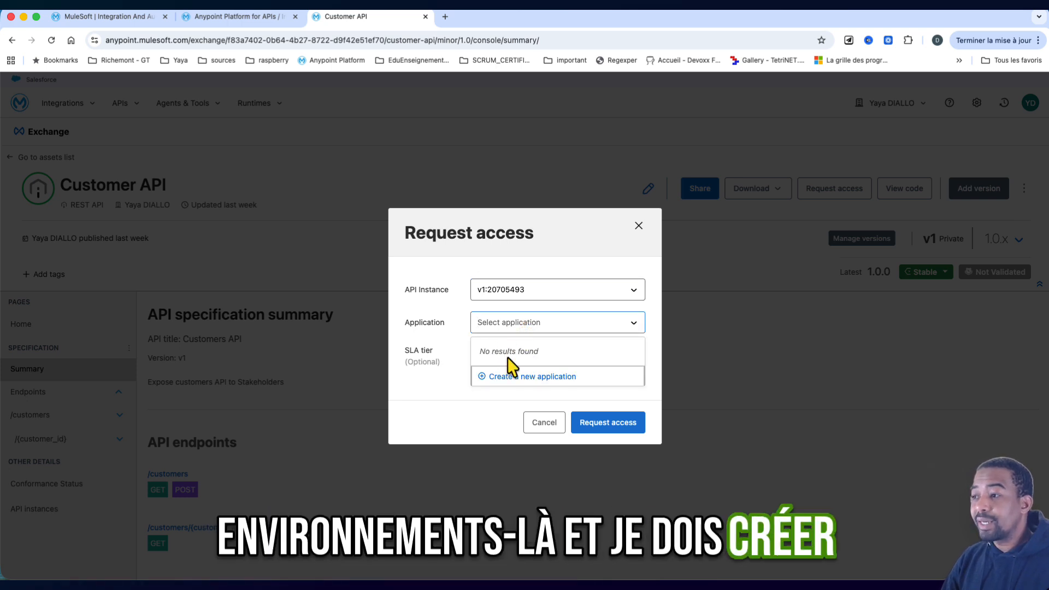
pyautogui.click(525, 378)
pyautogui.write('mu')
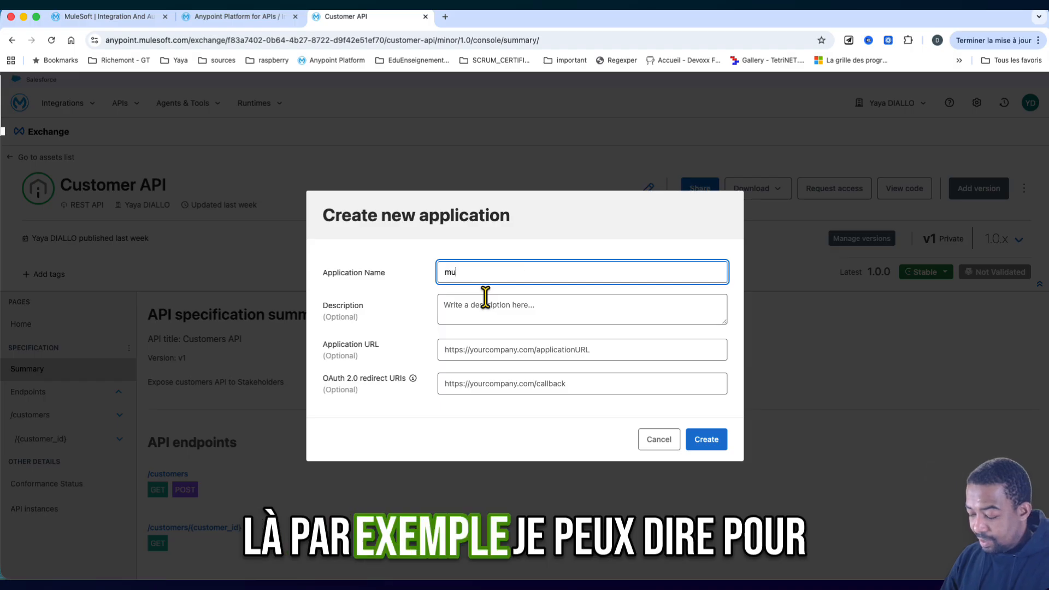
pyautogui.write('le-custom')
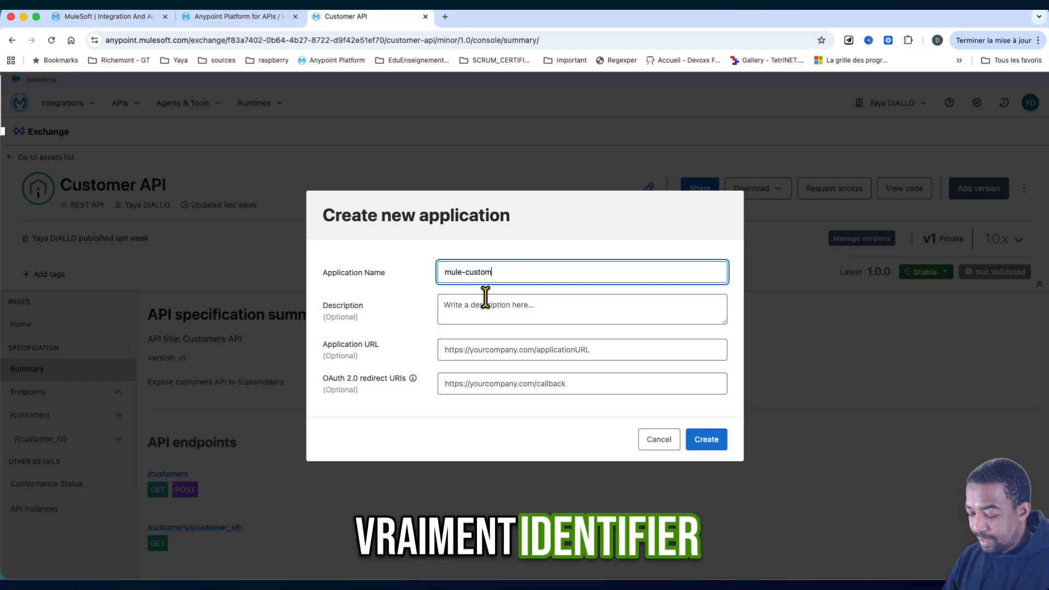
pyautogui.write('er-sapi')
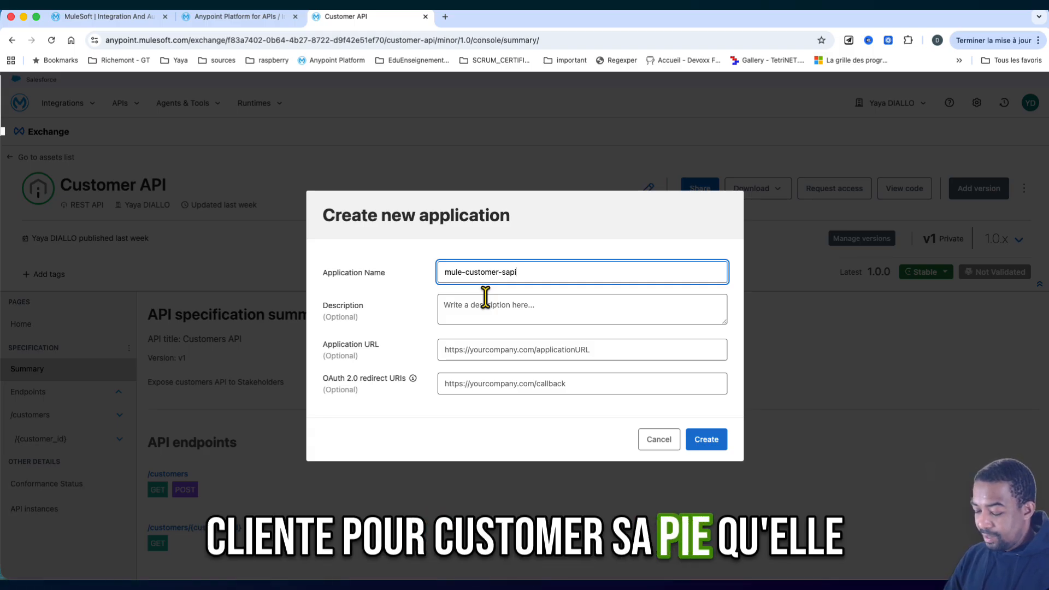
pyautogui.write('-yaya')
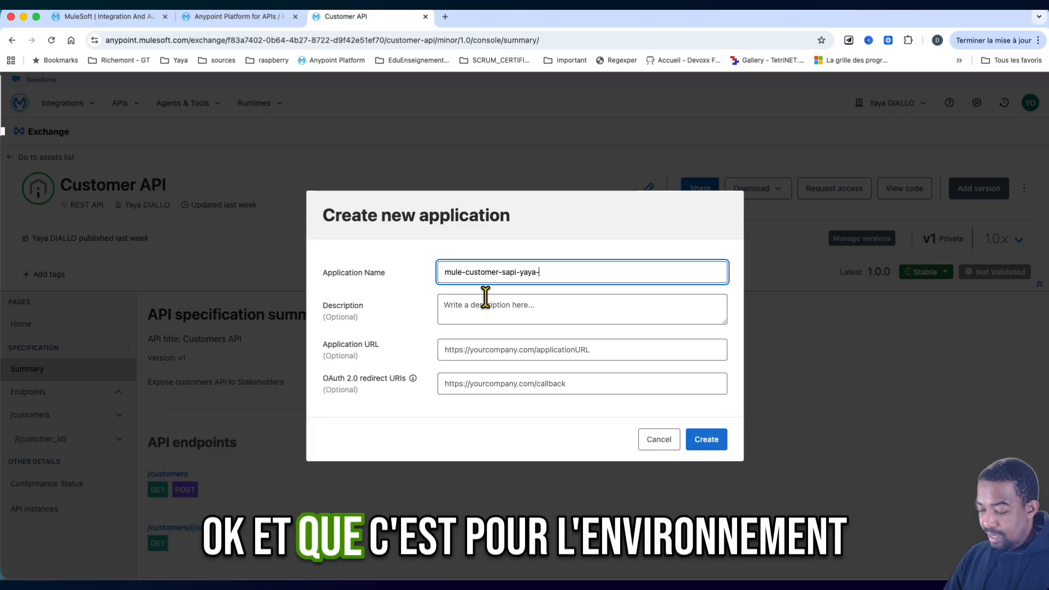
pyautogui.write('-dev')
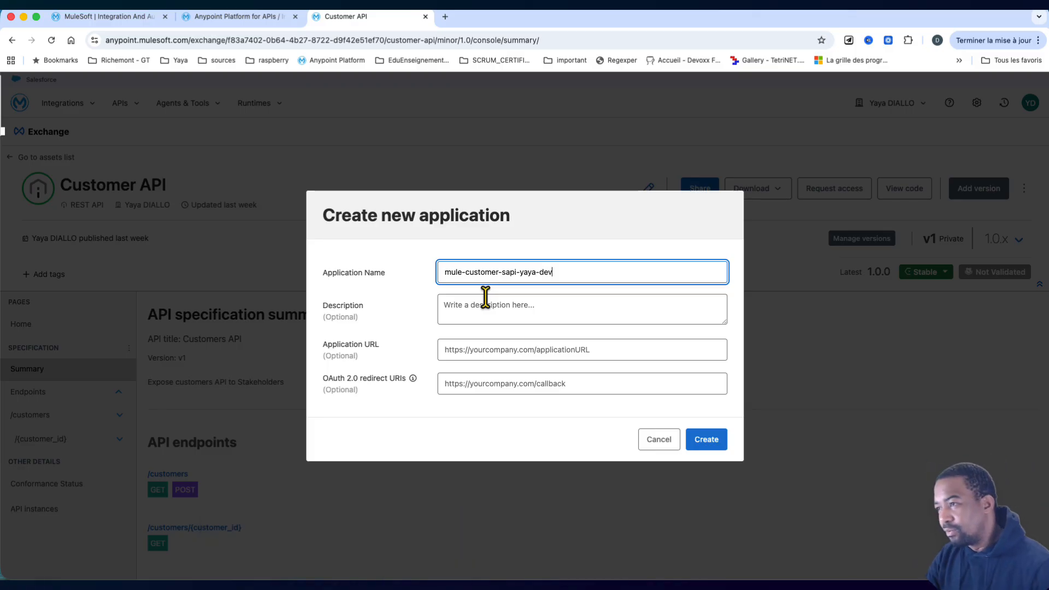
pyautogui.click(516, 316)
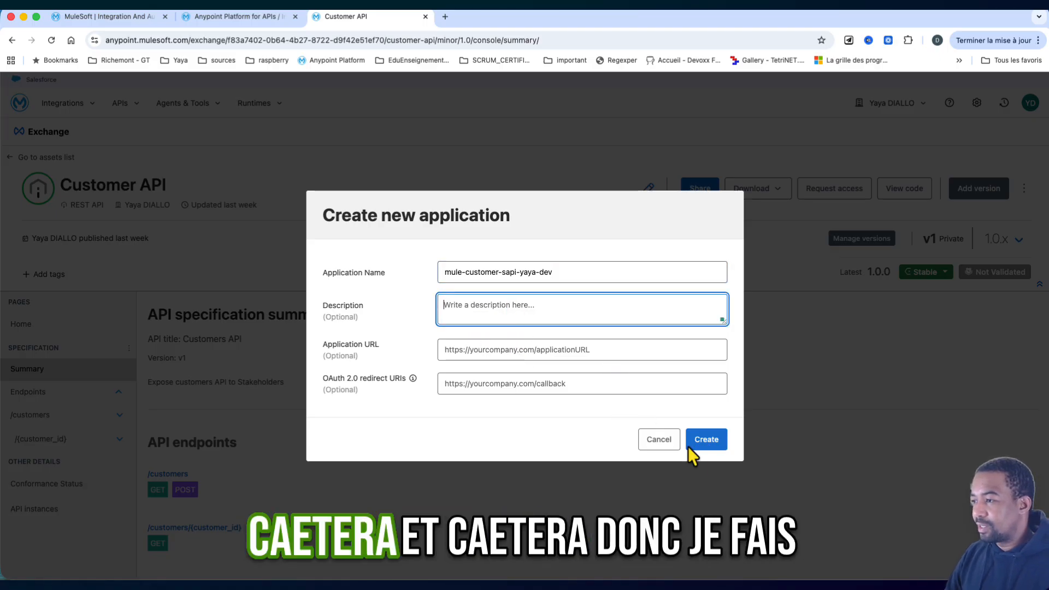
pyautogui.click(711, 442)
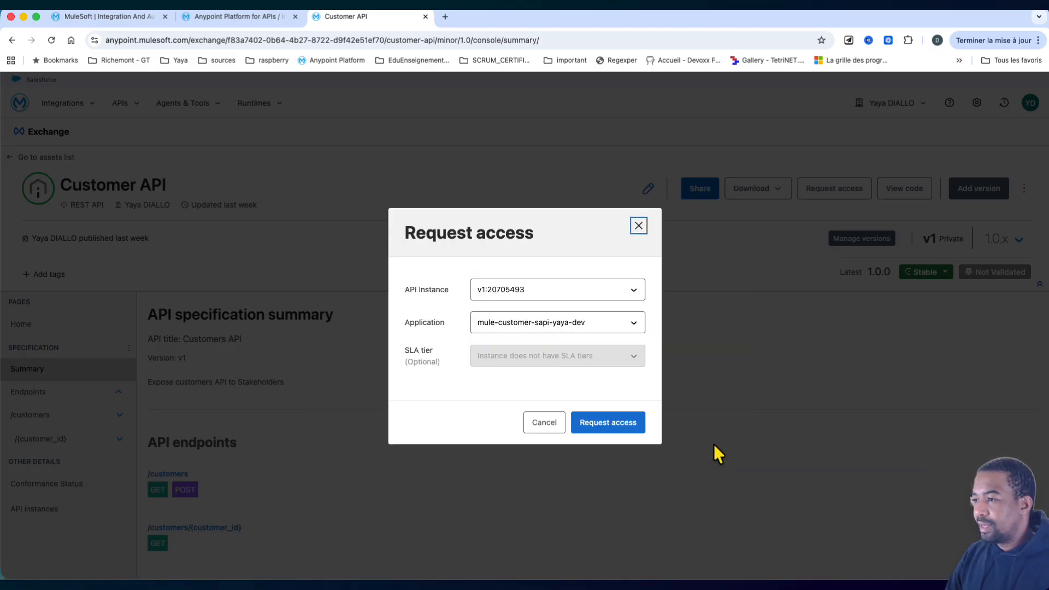
pyautogui.click(608, 431)
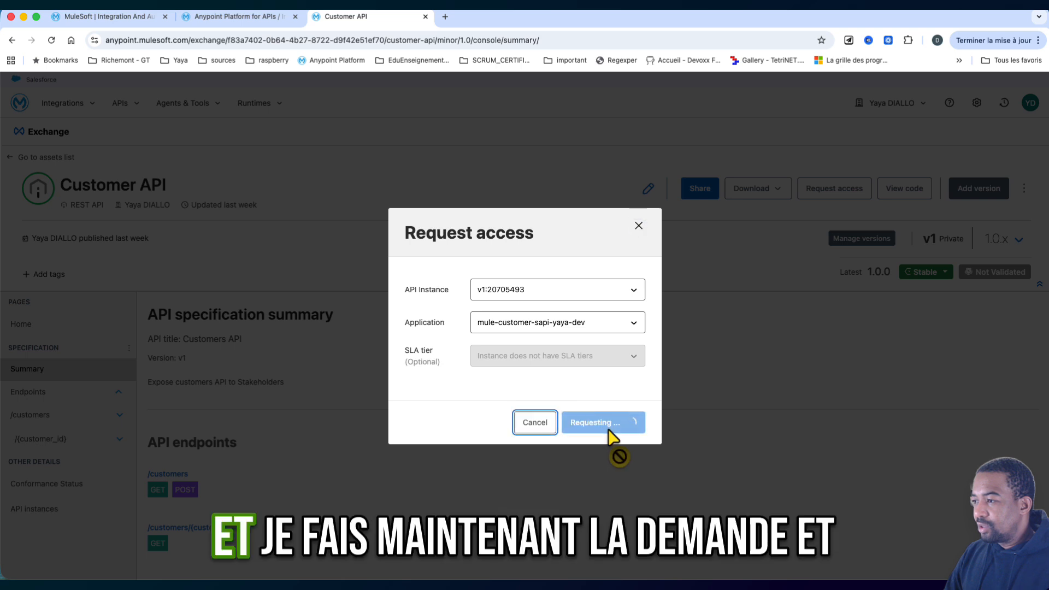
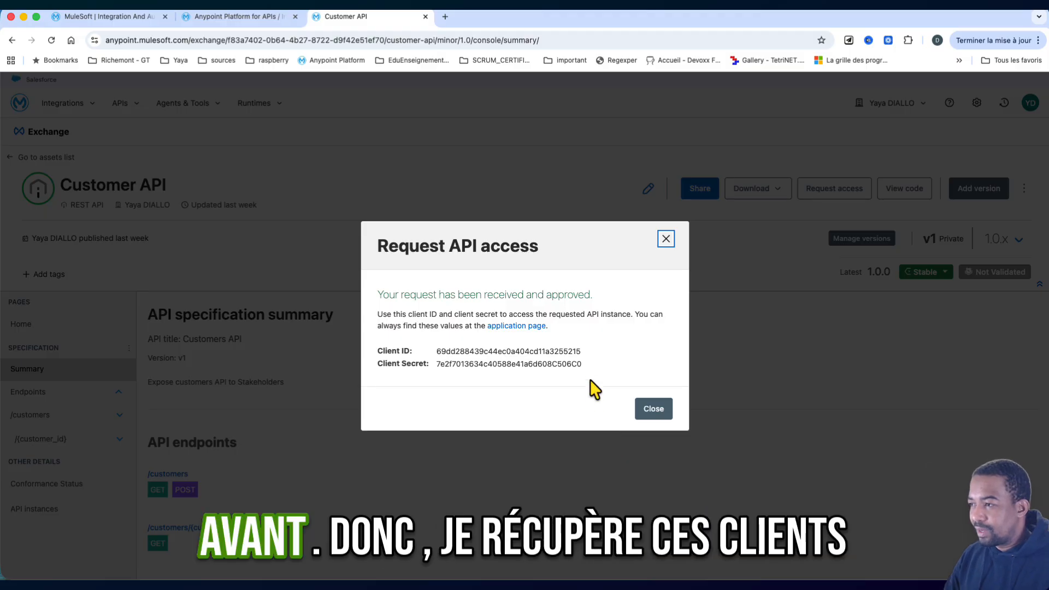
# - Copy the approved client ID and client secret into the untitled text note and close the API access confirmation in the browser
pyautogui.click(587, 352)
pyautogui.press('super+Tab')
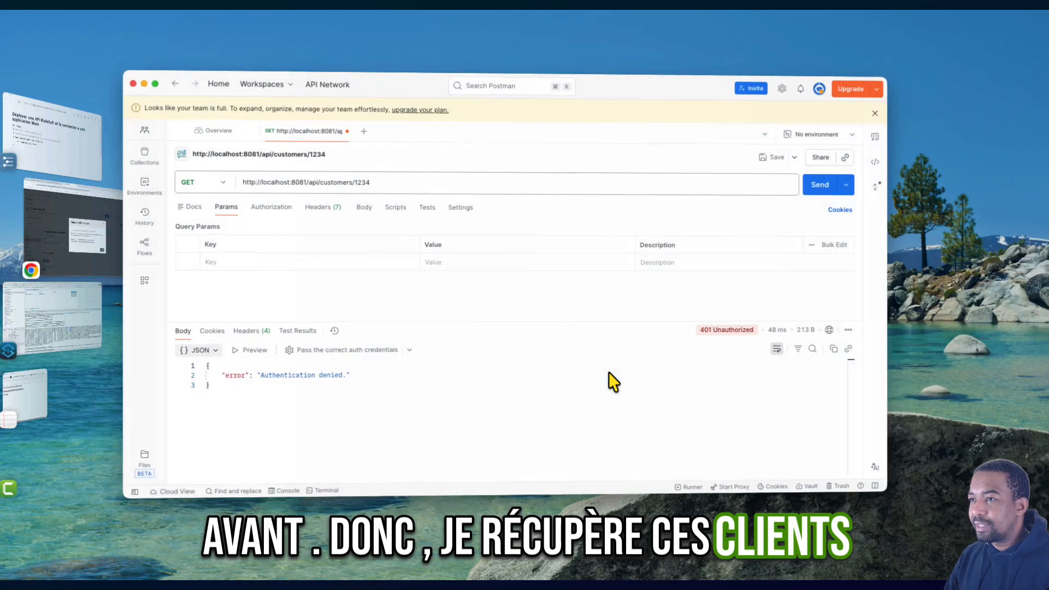
pyautogui.press('super+Tab')
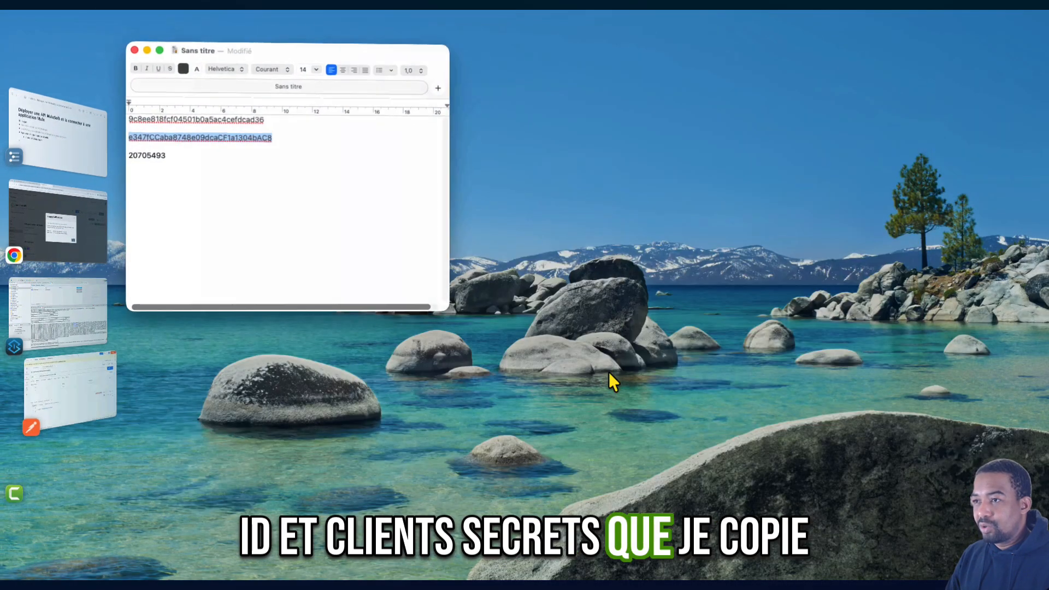
pyautogui.press('super+v')
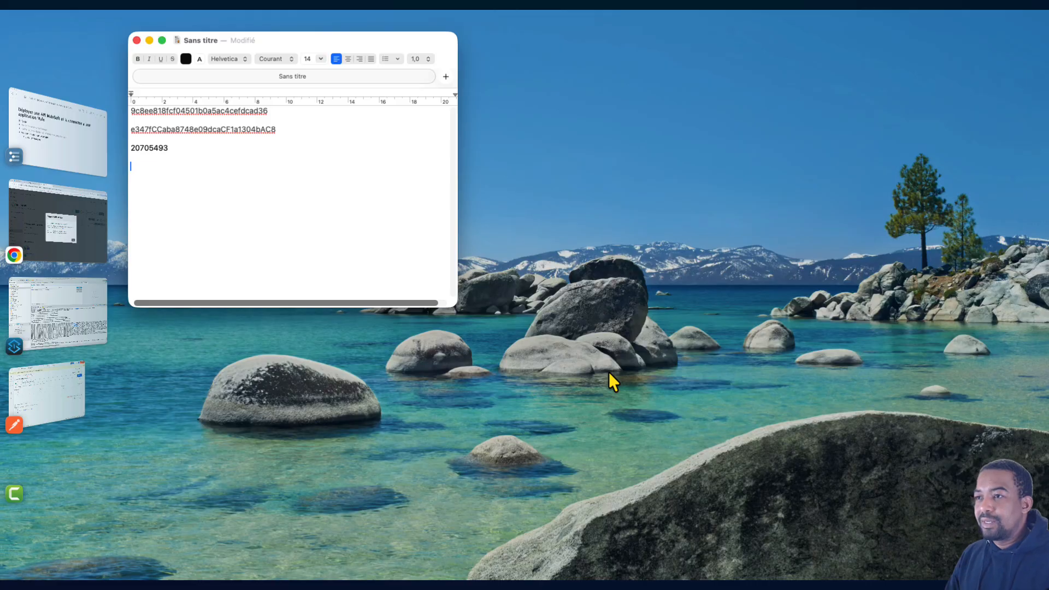
pyautogui.press('super+v')
pyautogui.press('super+Tab')
pyautogui.press('super+Tab')
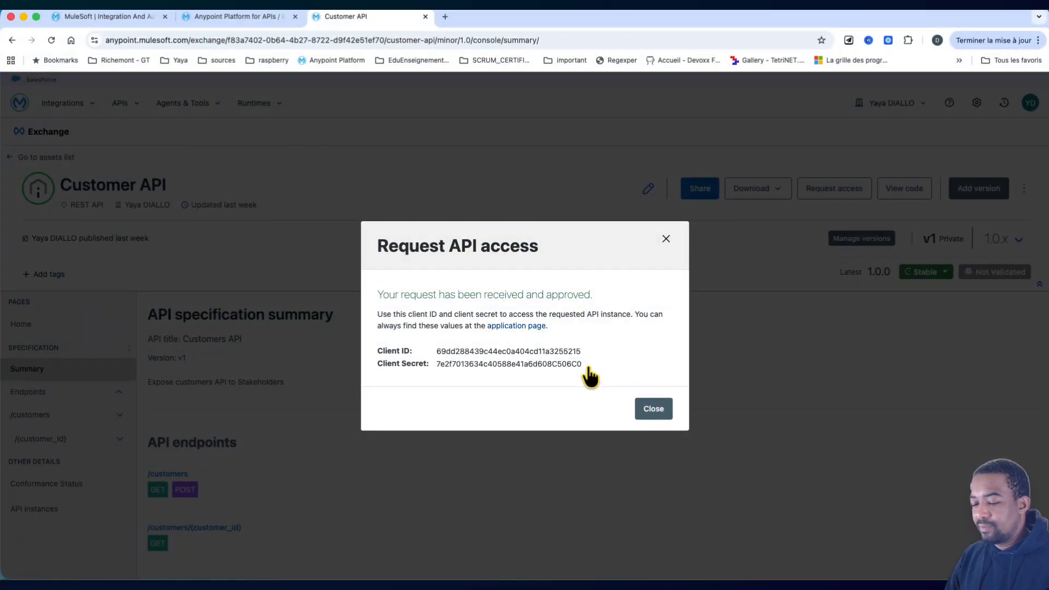
pyautogui.press('super+Tab')
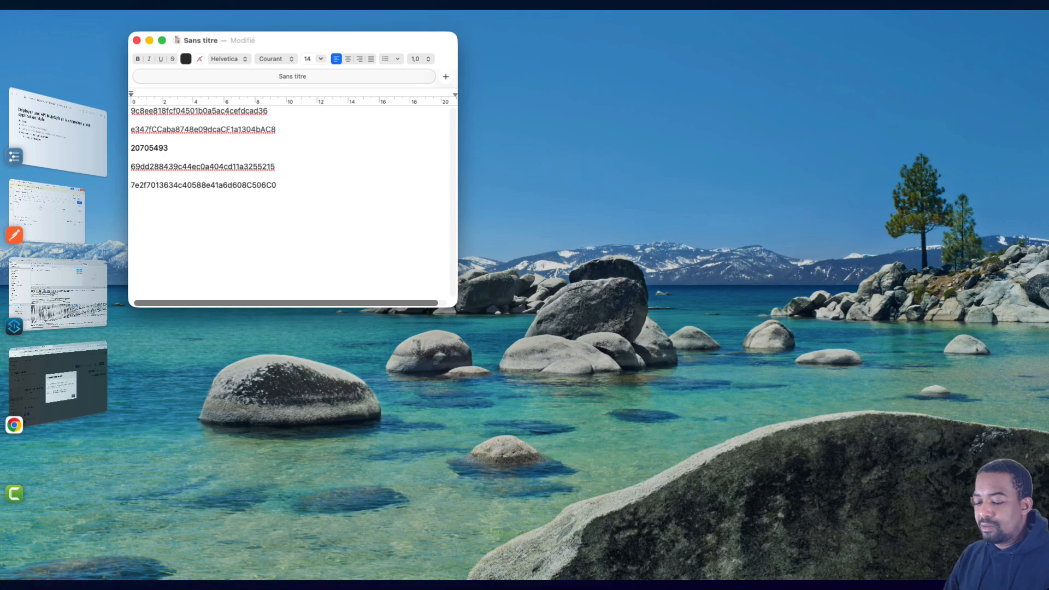
pyautogui.press('super+Tab')
pyautogui.click(653, 411)
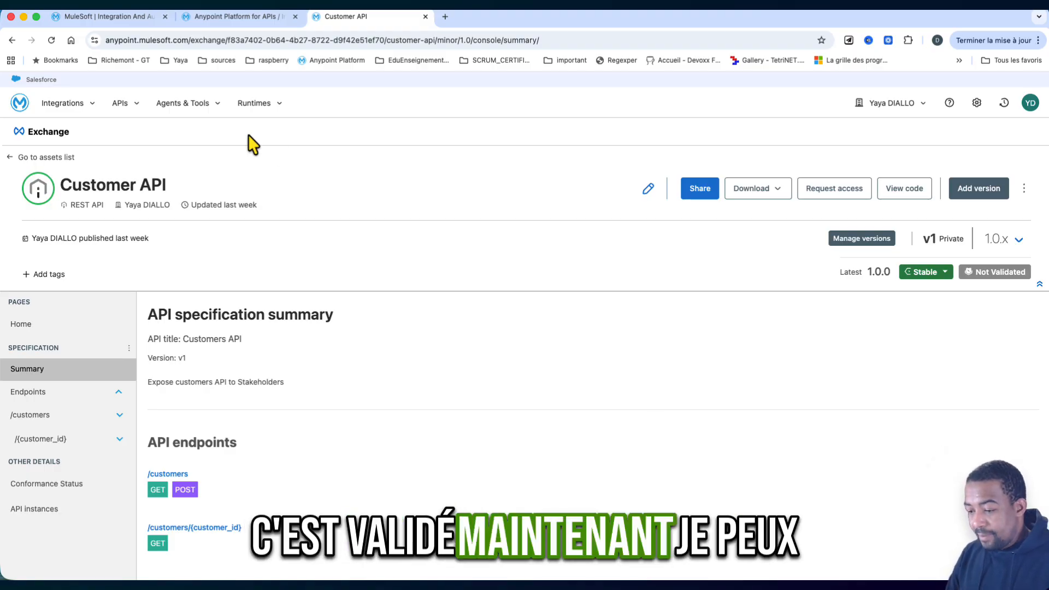
# - Switch to Postman, resend the single-customer GET request without credentials, and add a client_id header containing the copied client ID
pyautogui.press('super+Tab')
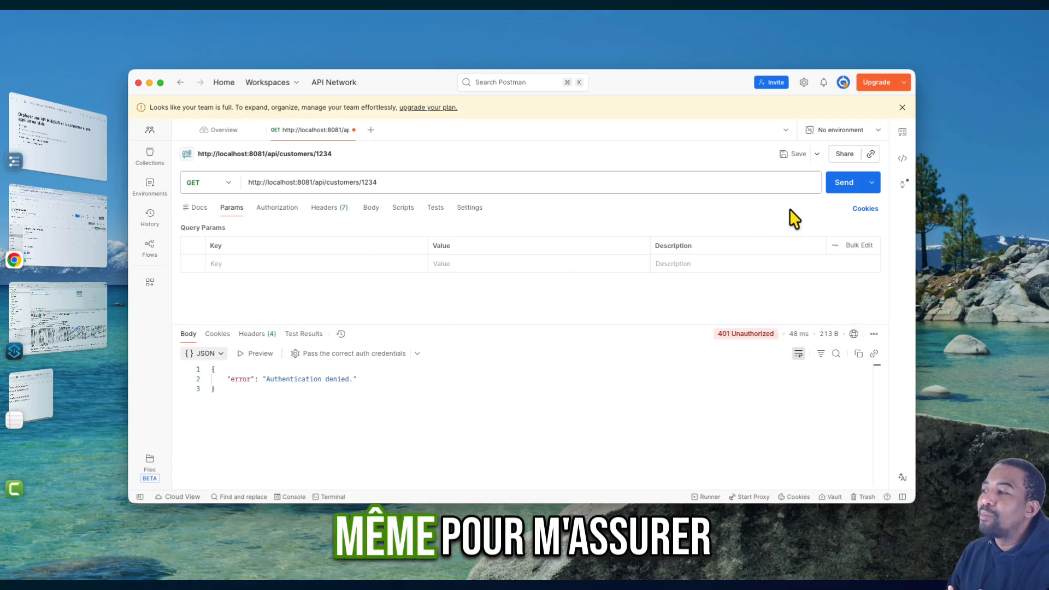
pyautogui.click(840, 189)
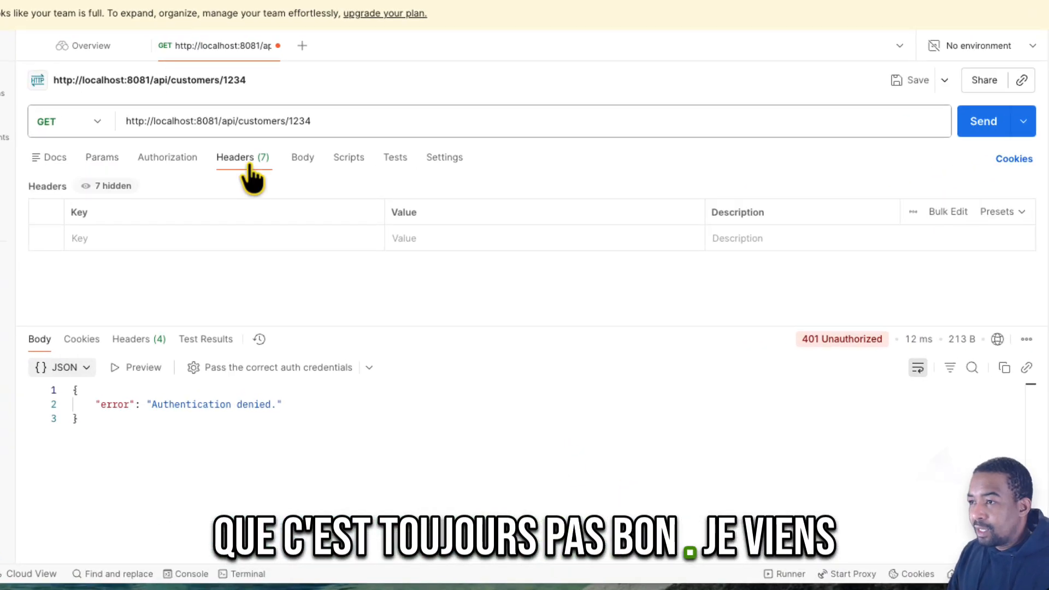
pyautogui.click(191, 238)
pyautogui.write('clie')
pyautogui.click(141, 261)
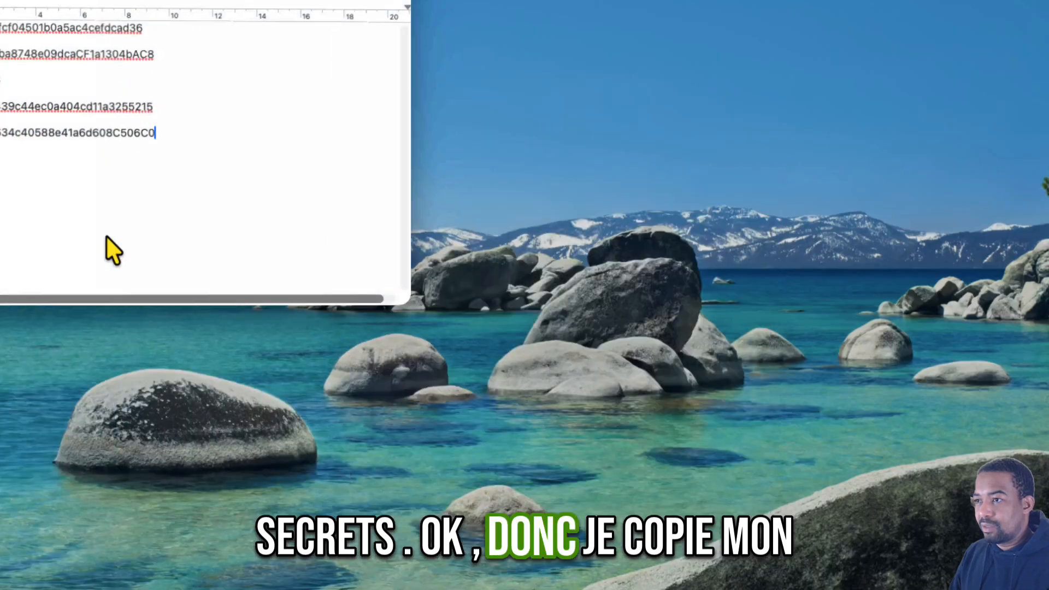
pyautogui.doubleClick(68, 109)
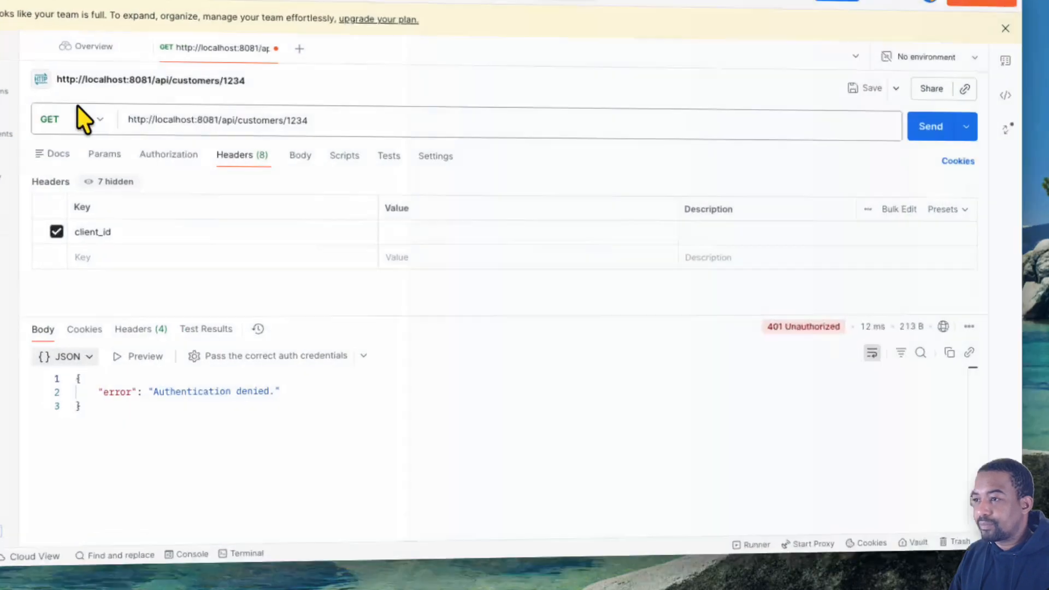
pyautogui.click(433, 243)
pyautogui.press('super+v')
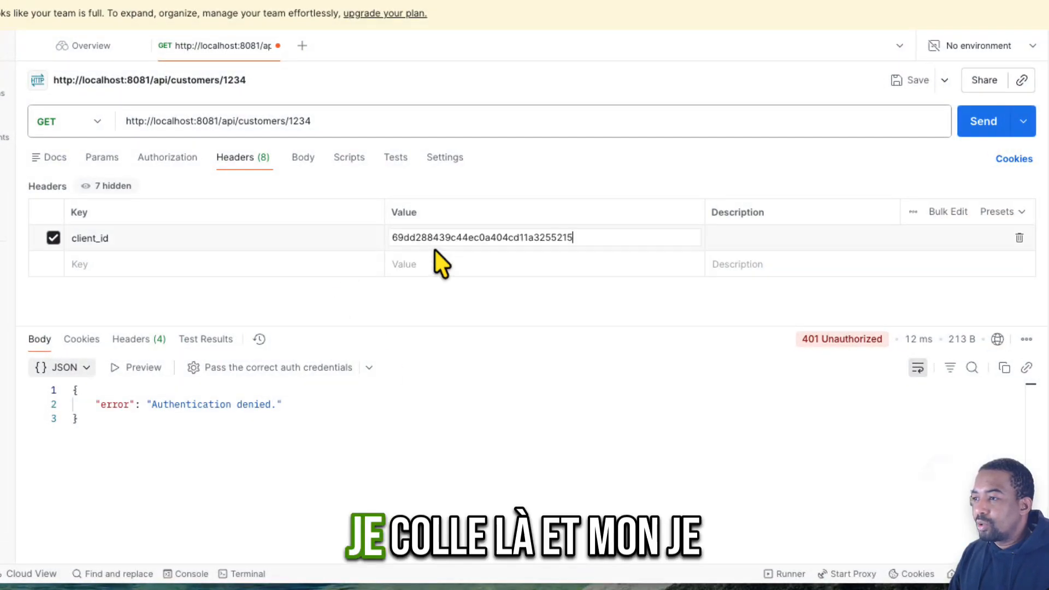
# - Add a client_secret header containing the client secret from the text note and send the single-customer GET request
pyautogui.click(230, 265)
pyautogui.write('c')
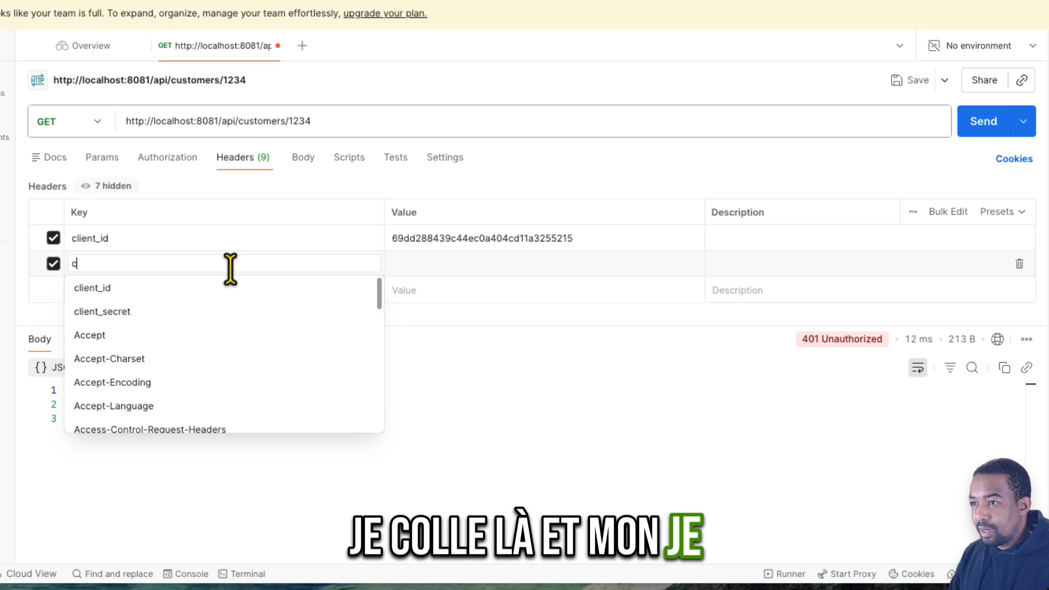
pyautogui.click(123, 311)
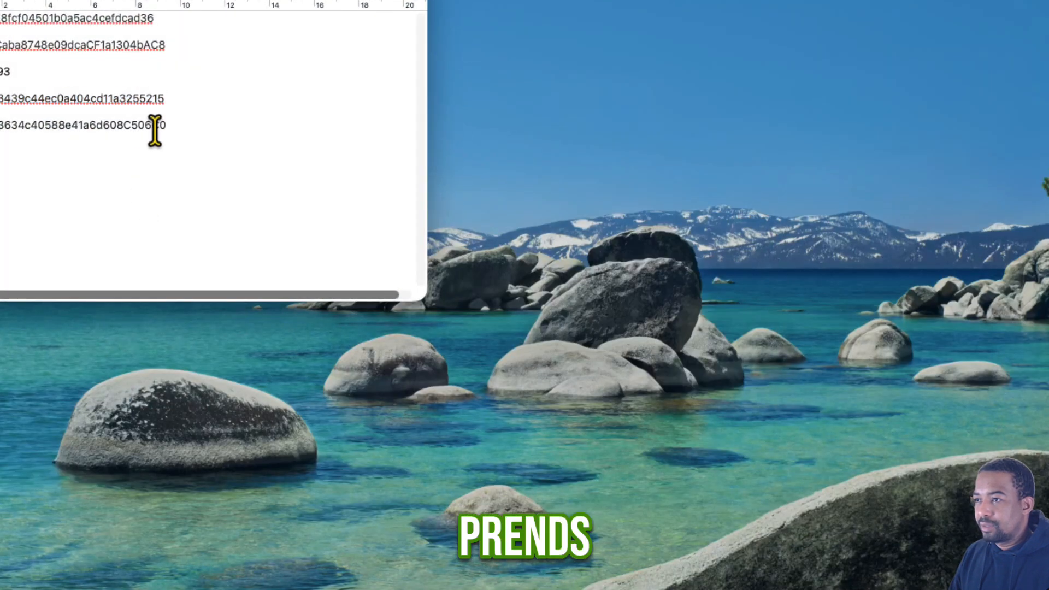
pyautogui.doubleClick(155, 127)
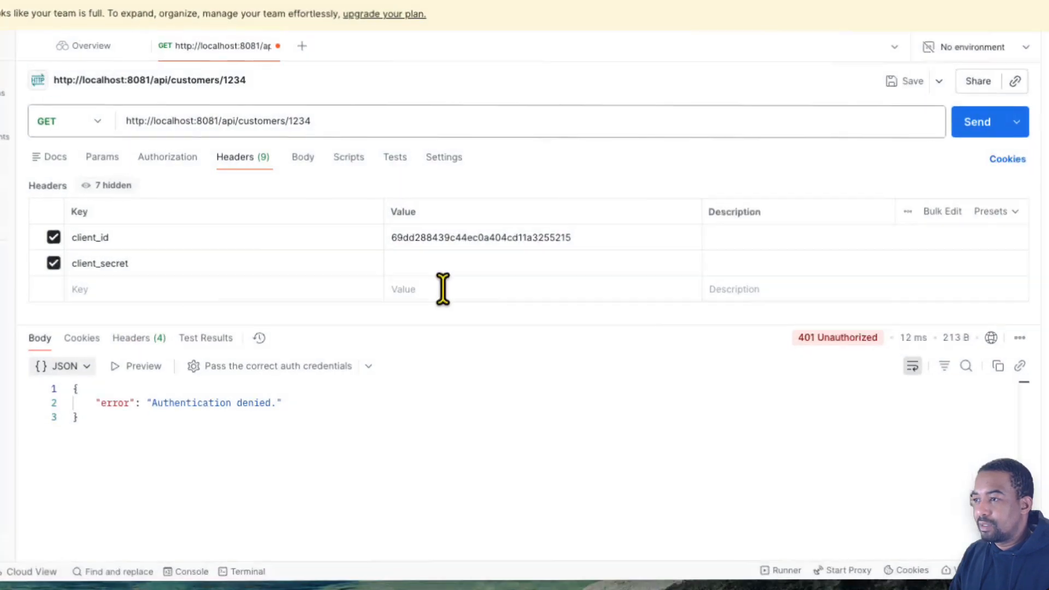
pyautogui.click(421, 264)
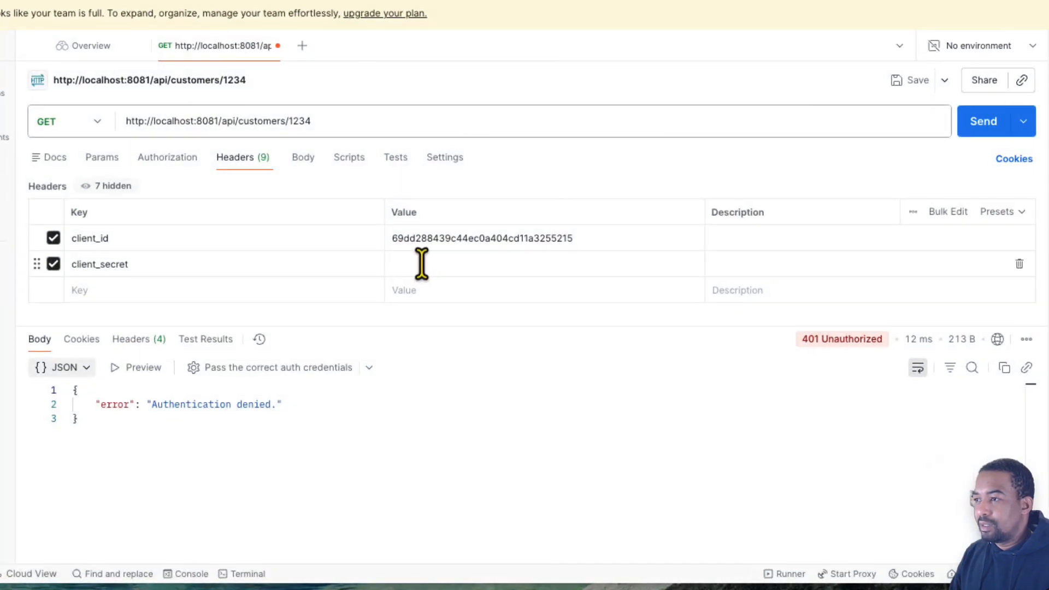
pyautogui.press('super+v')
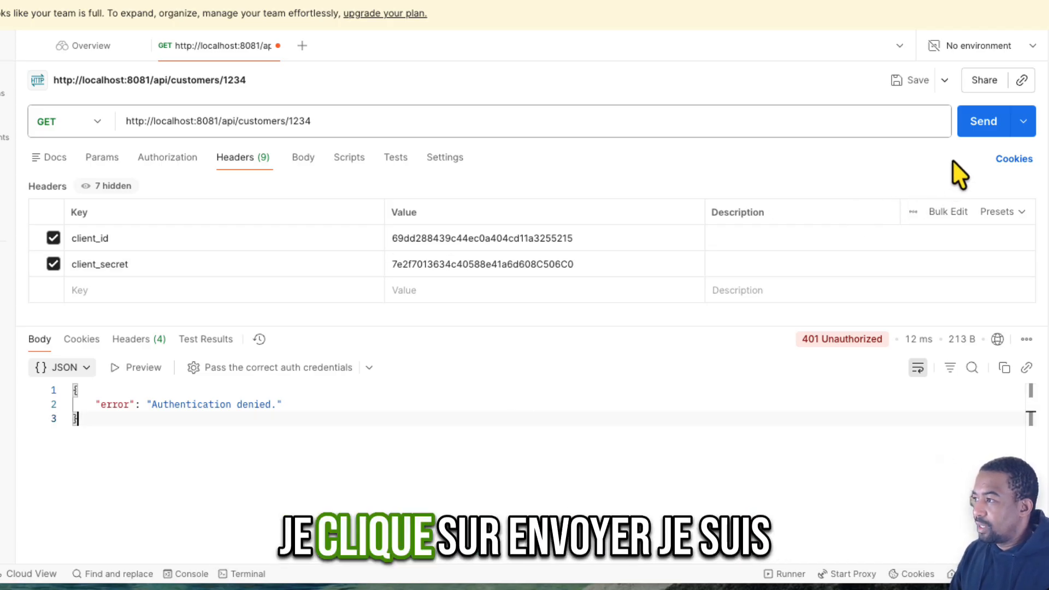
pyautogui.click(978, 143)
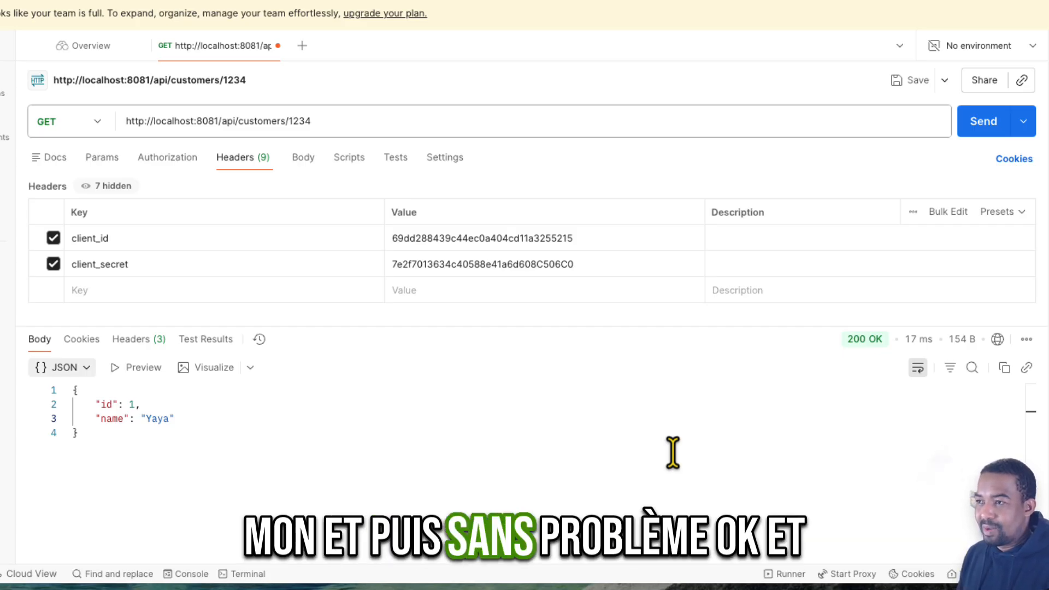
pyautogui.moveTo(286, 120); pyautogui.dragTo(403, 123)
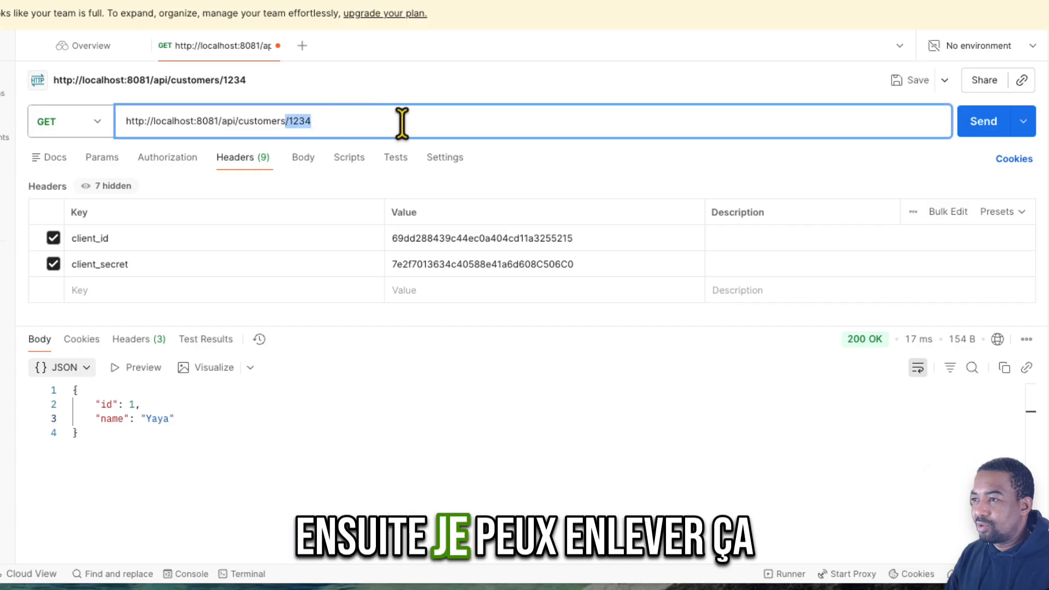
pyautogui.press('BackSpace')
pyautogui.click(974, 141)
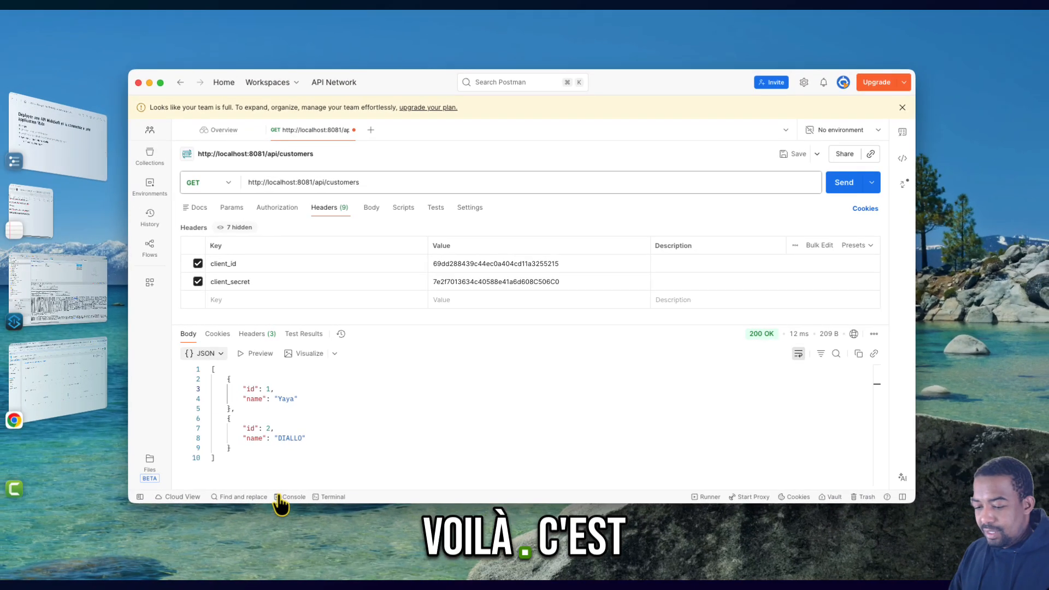
# - Switch to the browser, reload the Customer API summary in API Manager and examine the Key Metrics charts for recorded traffic
pyautogui.press('super+Tab')
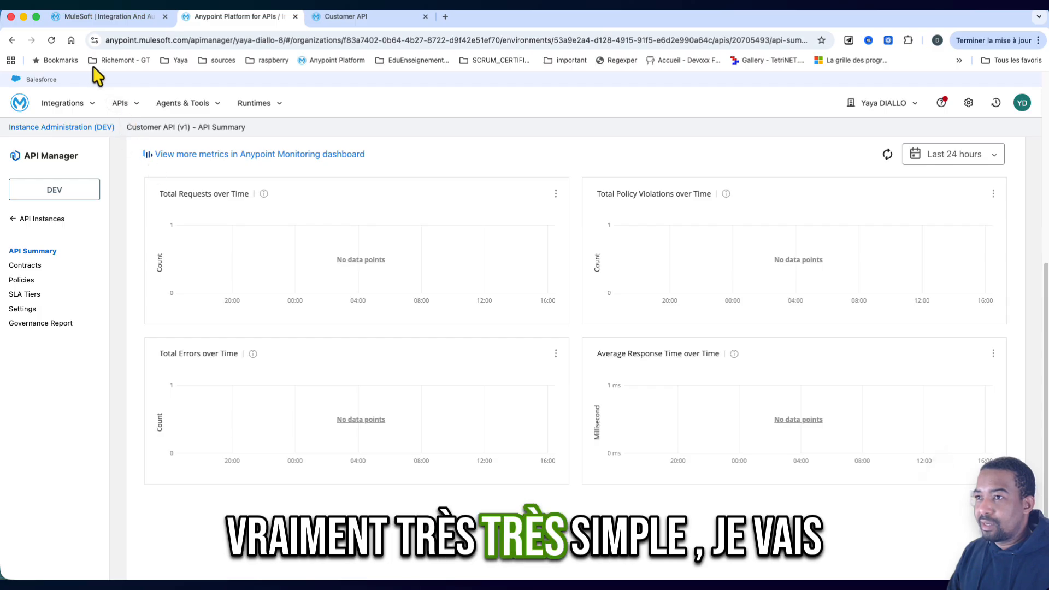
pyautogui.click(51, 41)
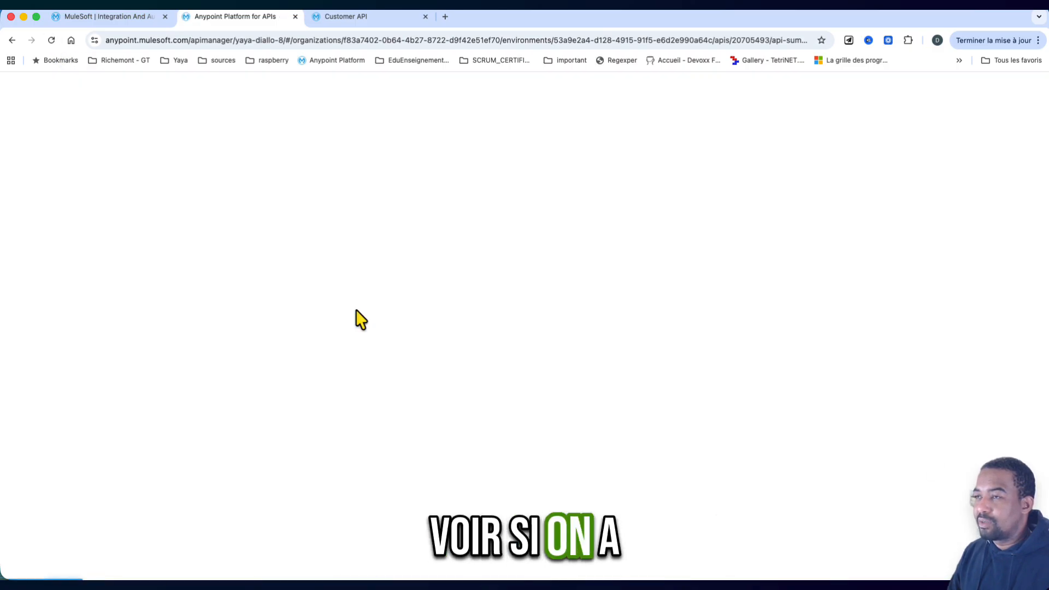
pyautogui.scroll(-5, 356, 311)
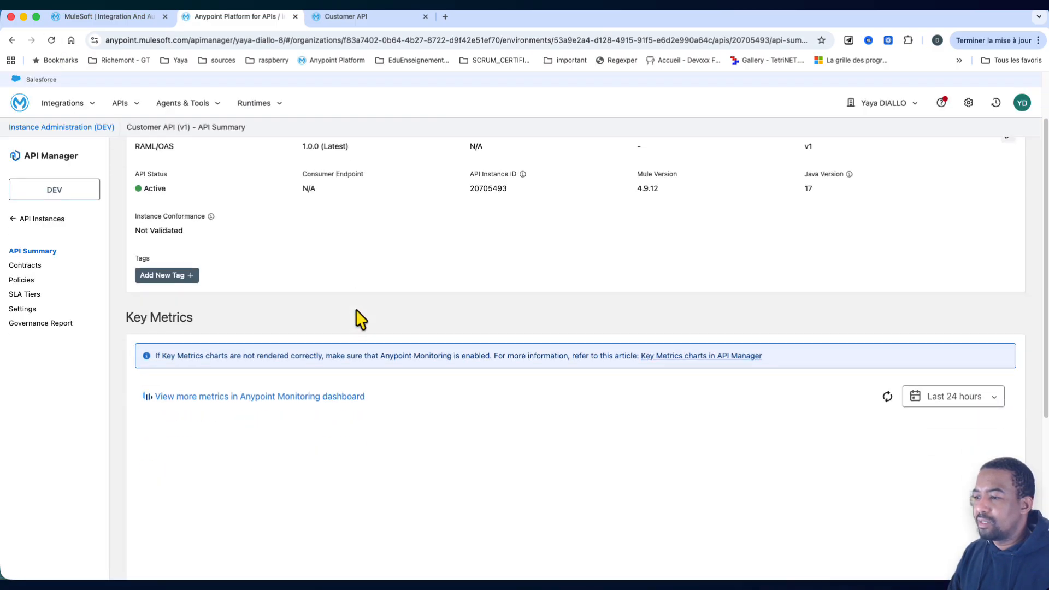
pyautogui.scroll(-1, 355, 309)
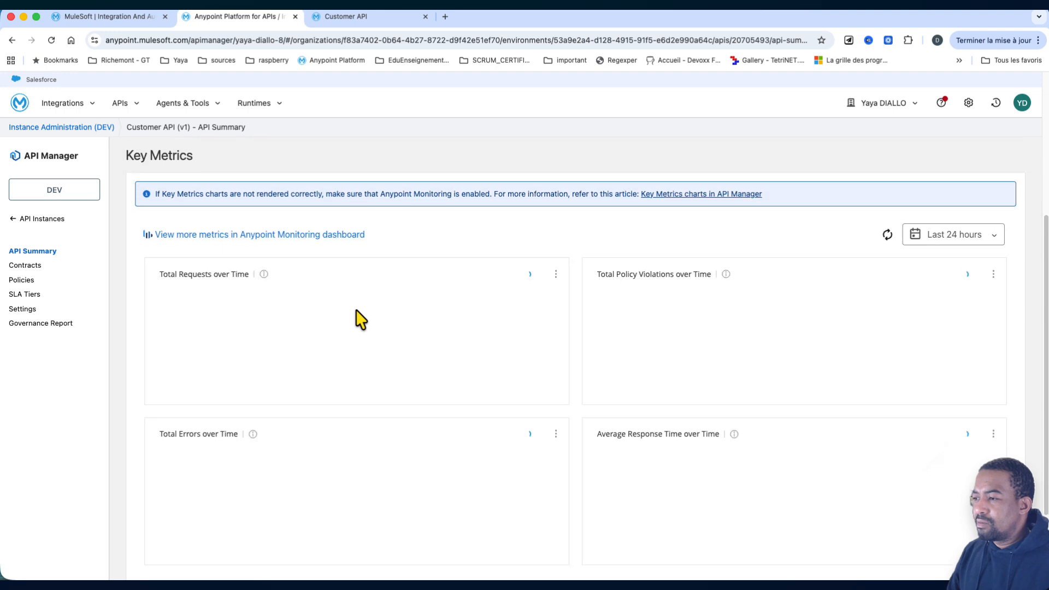
pyautogui.scroll(-2, 356, 310)
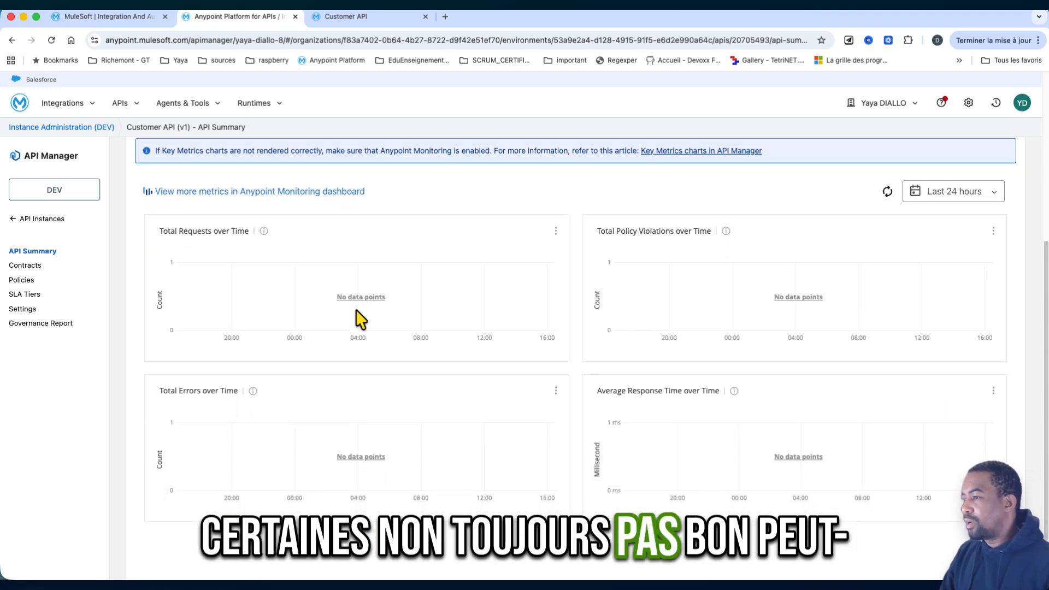
pyautogui.scroll(6, 355, 310)
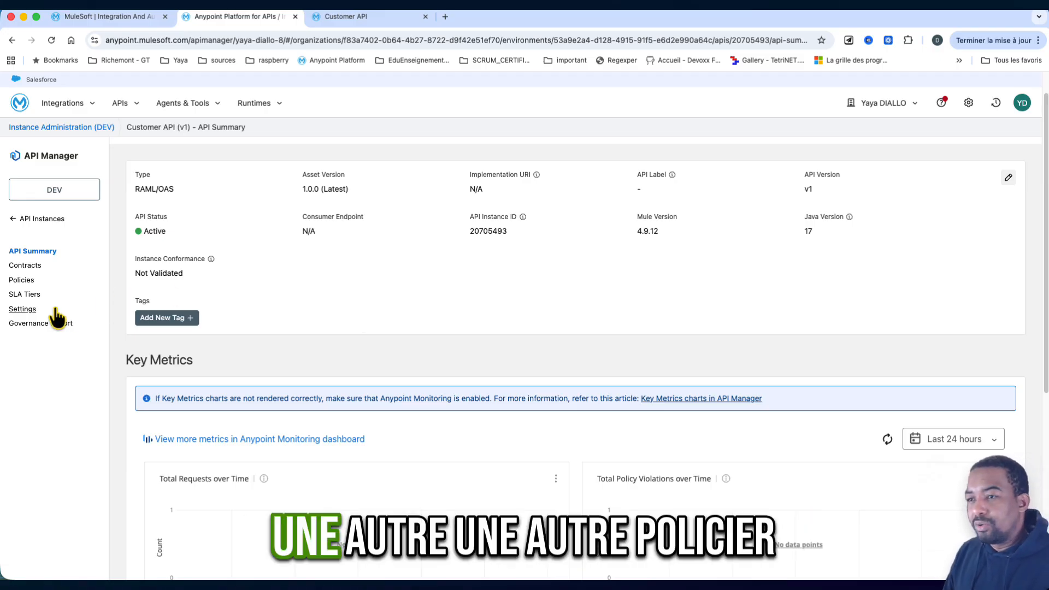
# - Add a Rate Limiting policy to the Customer API instance and proceed to its configuration
pyautogui.click(73, 287)
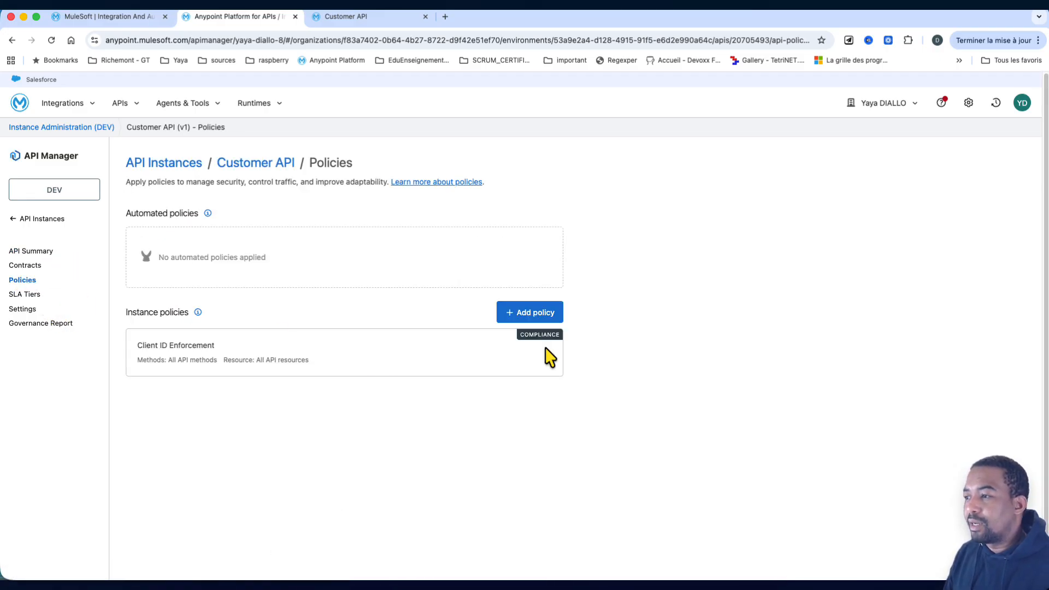
pyautogui.click(545, 320)
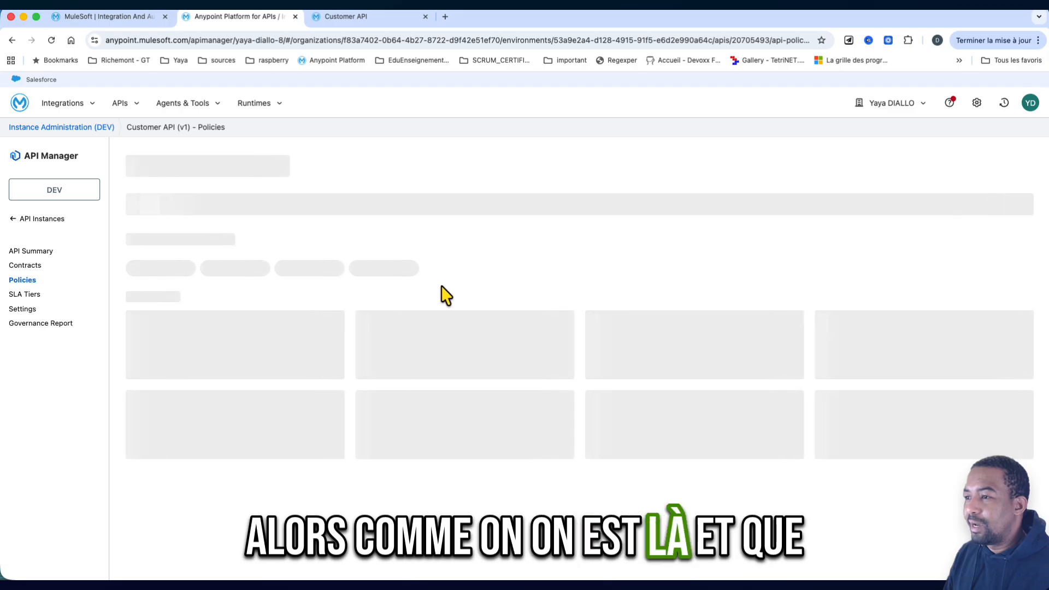
pyautogui.scroll(-5, 311, 490)
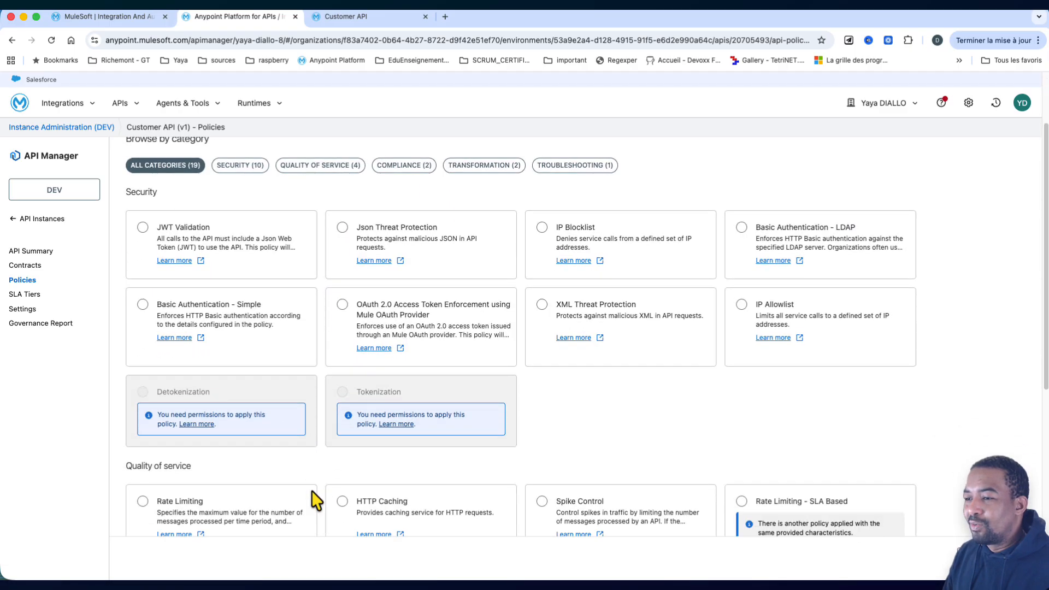
pyautogui.click(142, 337)
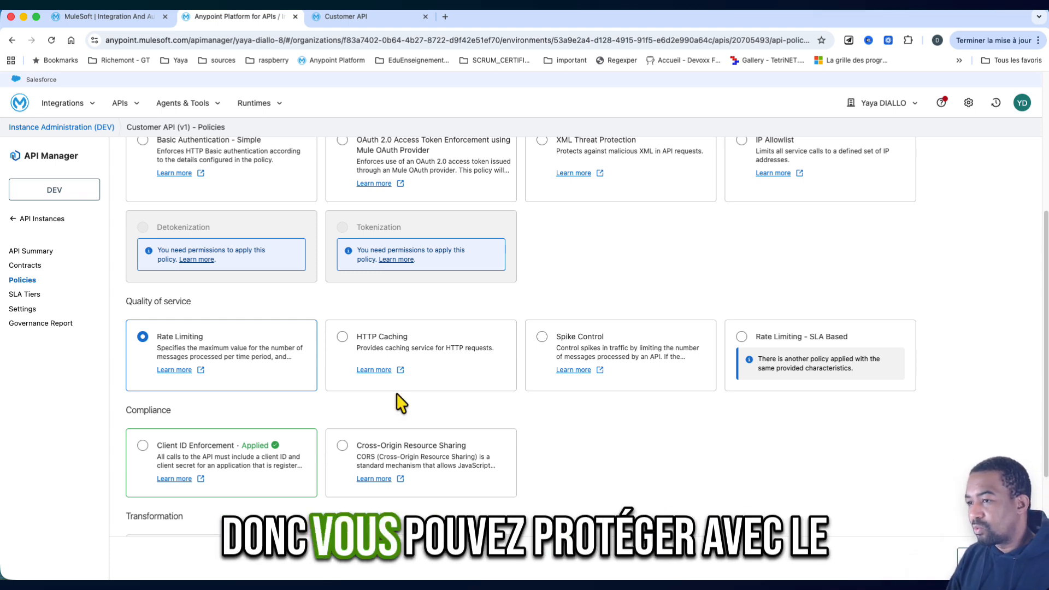
pyautogui.click(1015, 558)
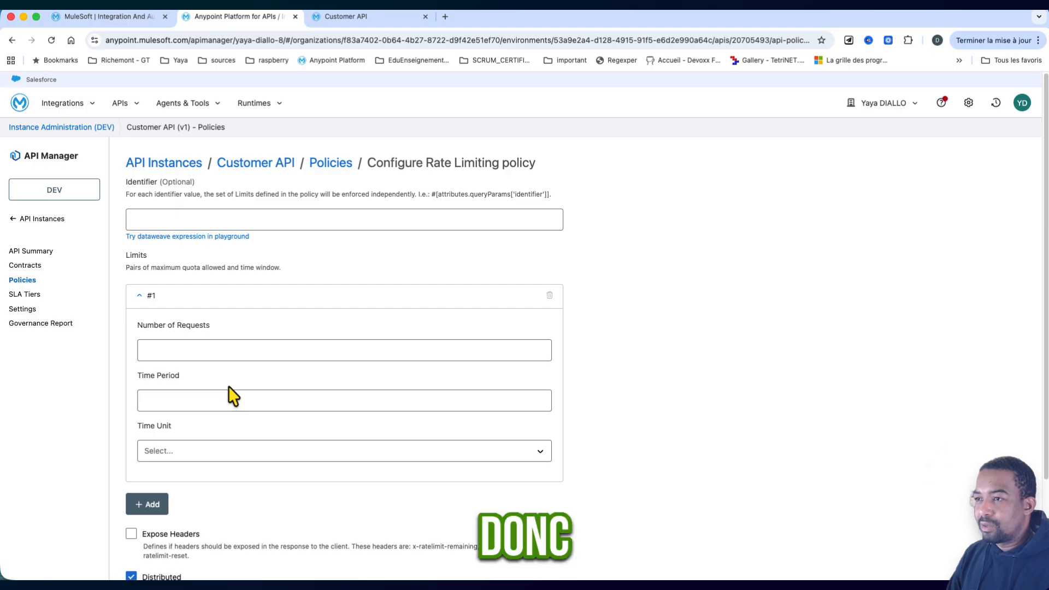
# - Set the Rate Limiting policy to 3 requests per time period of 1 Minute and apply it
pyautogui.click(228, 219)
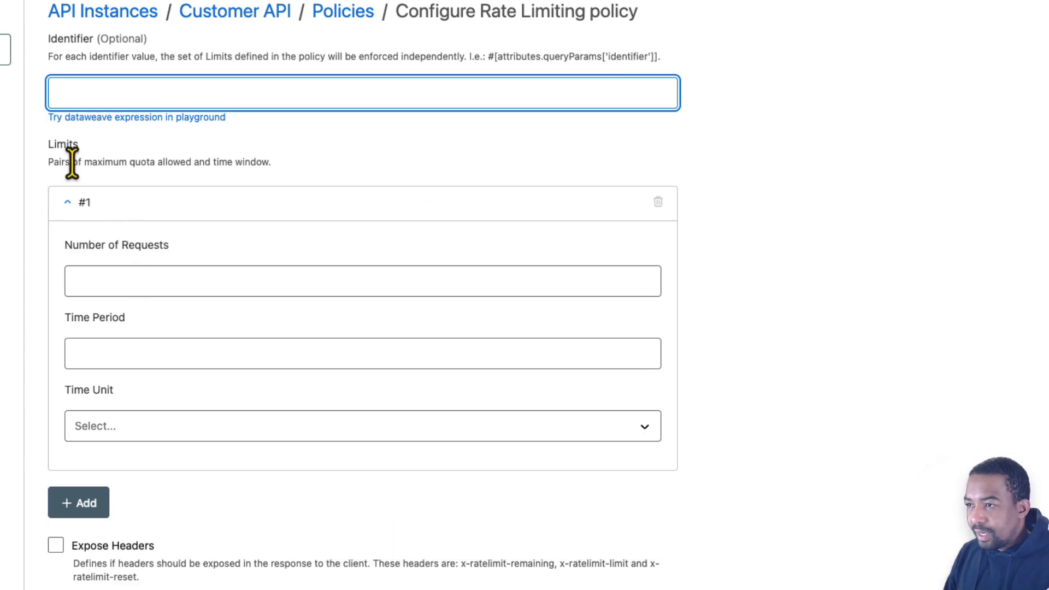
pyautogui.scroll(-2, 197, 328)
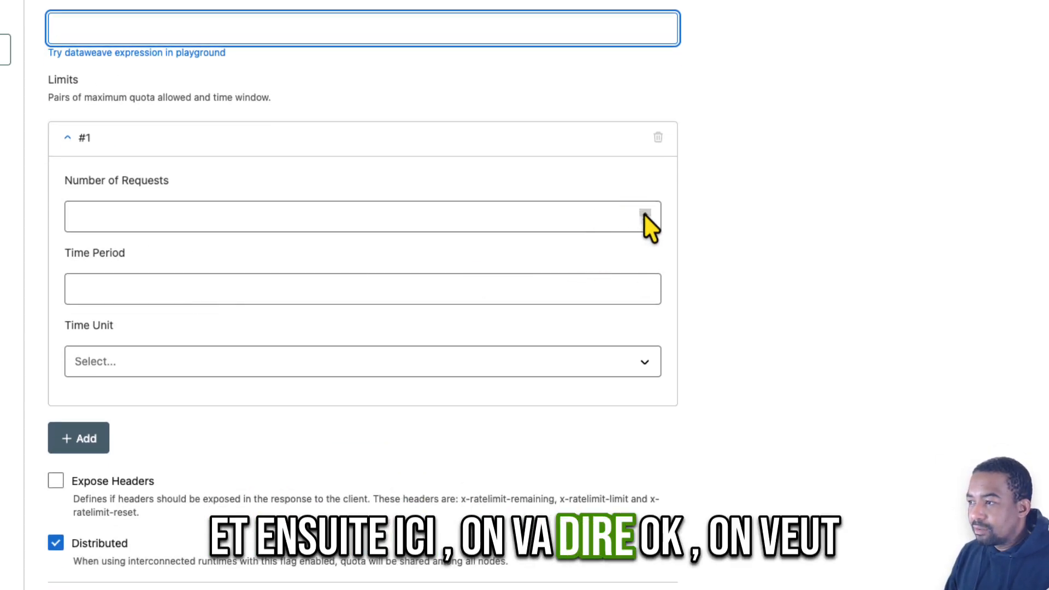
pyautogui.click(644, 214)
pyautogui.click(644, 214)
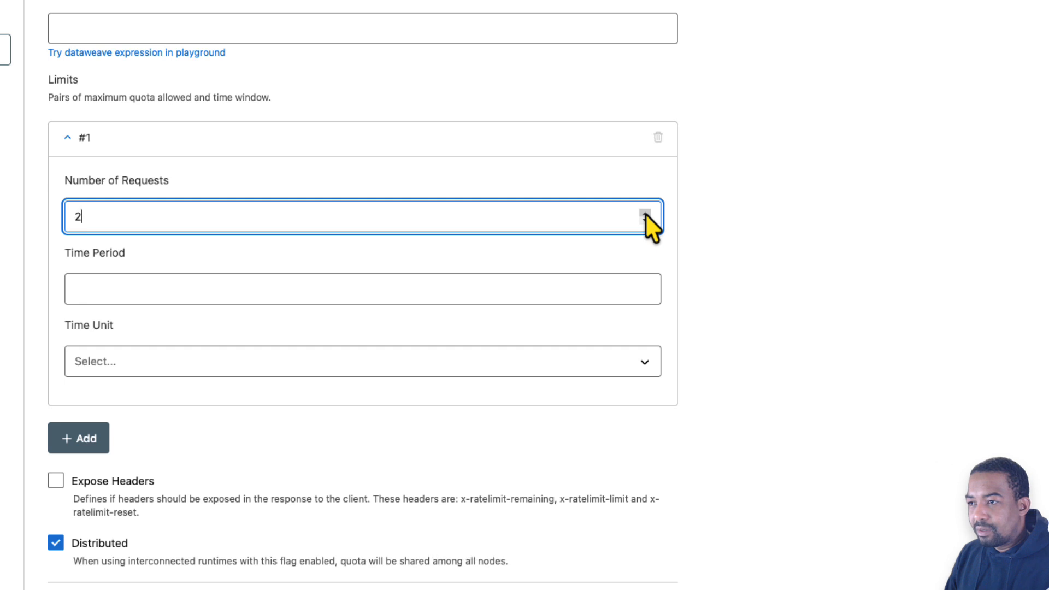
pyautogui.click(645, 287)
pyautogui.click(616, 362)
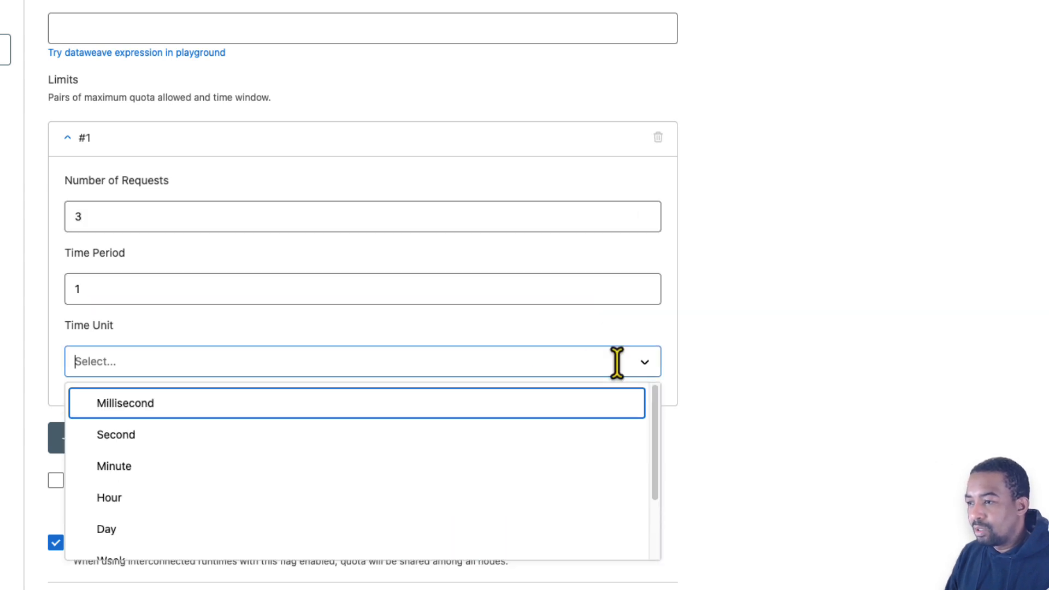
pyautogui.click(104, 467)
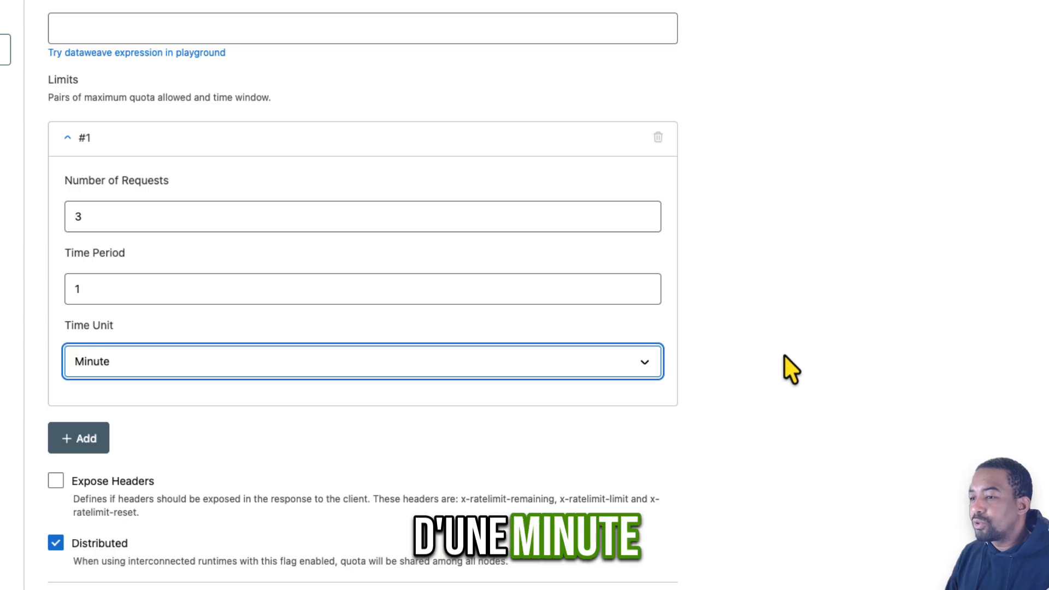
pyautogui.scroll(-3, 786, 368)
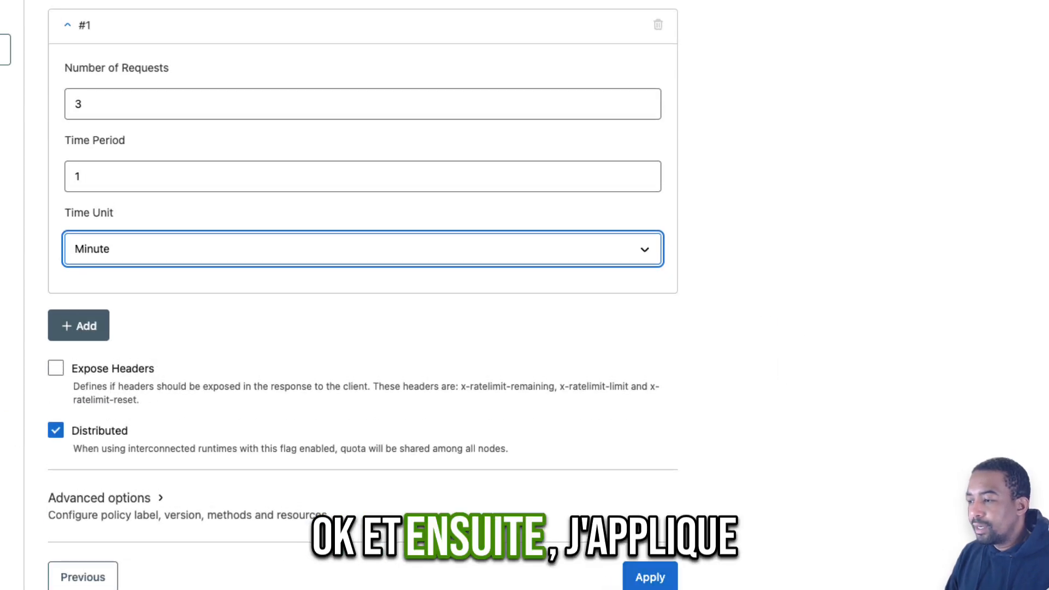
pyautogui.click(650, 577)
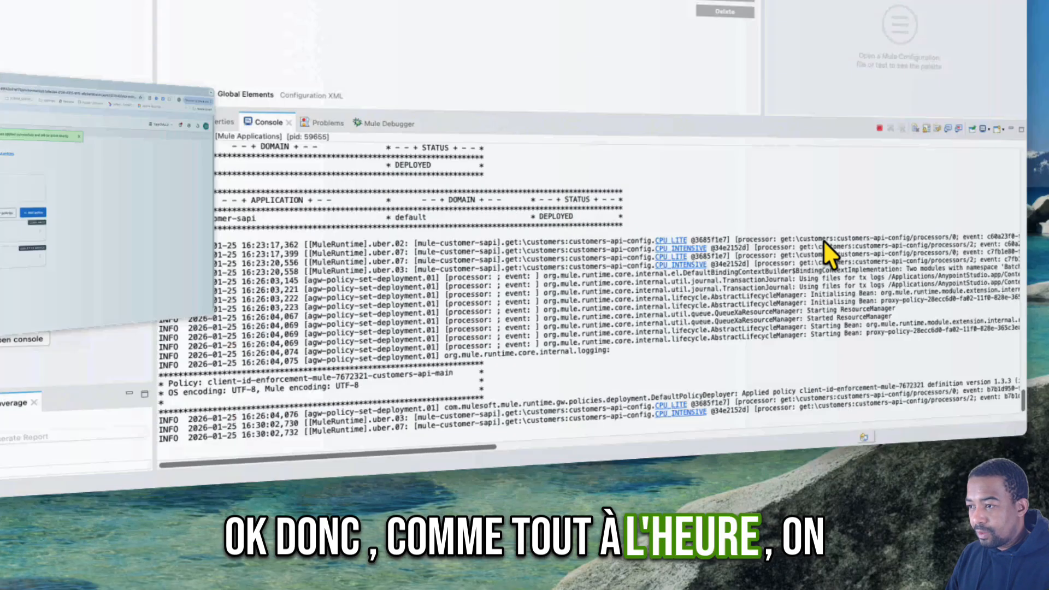
# - Switch to Anypoint Studio and examine the console log for the rate-limiting policy's deployment, its implementation version and the target API instance
pyautogui.hscroll(15, 460, 420)
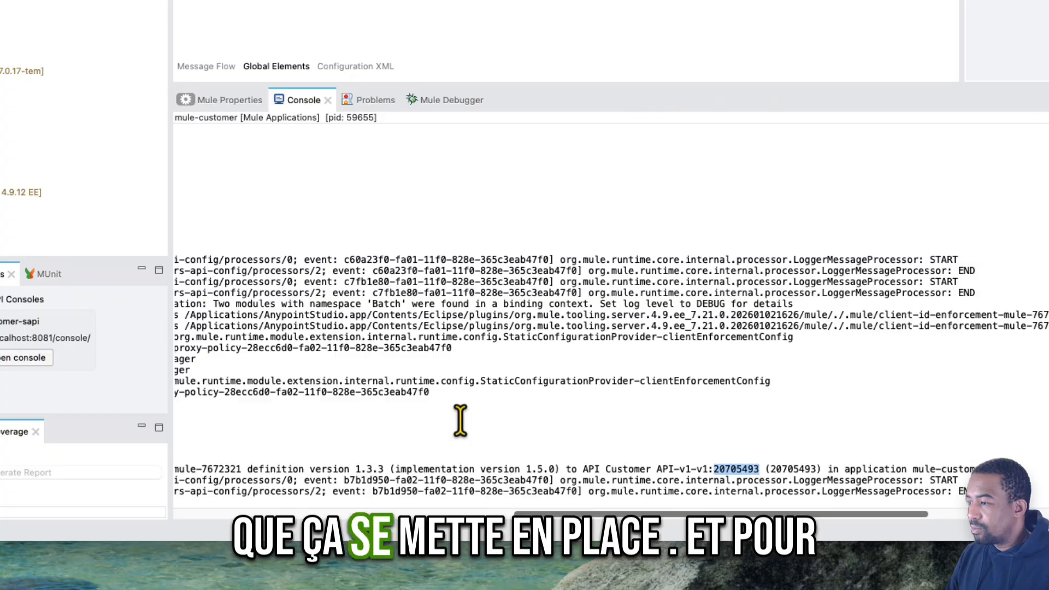
pyautogui.hscroll(-15, 460, 420)
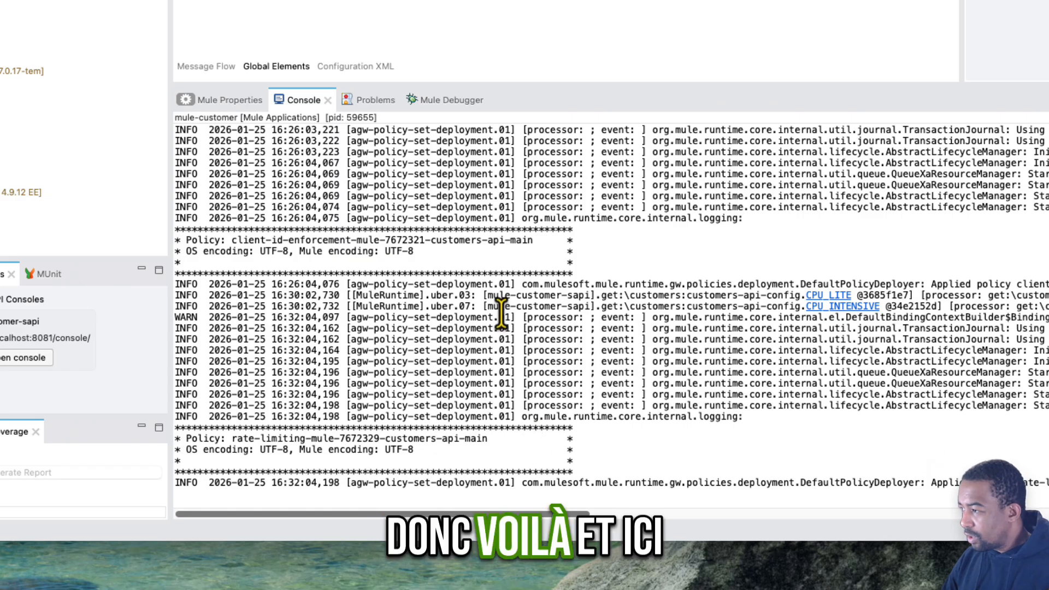
pyautogui.hscroll(10, 687, 444)
pyautogui.hscroll(8, 687, 444)
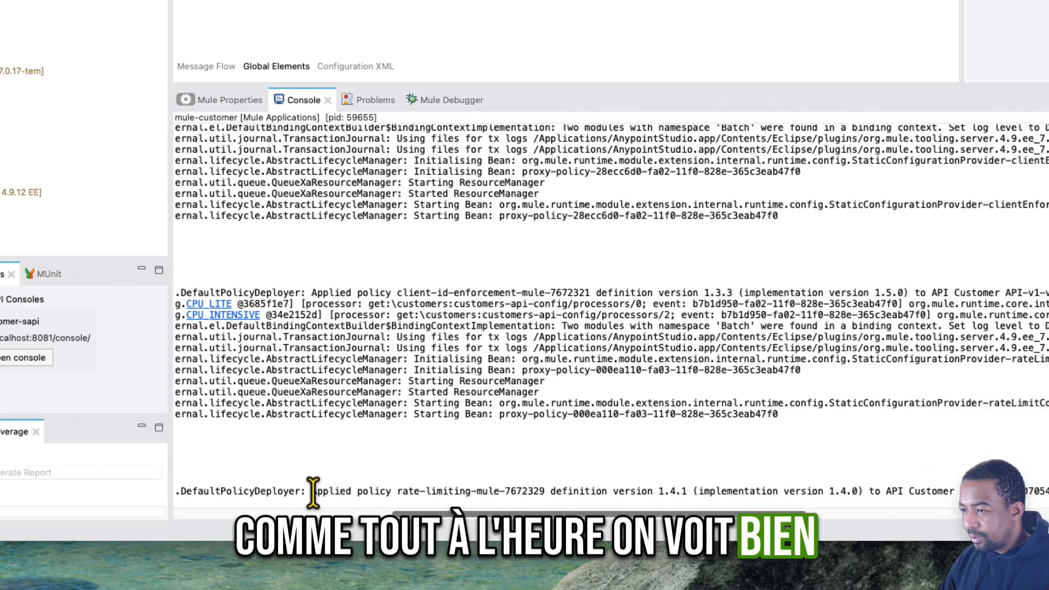
pyautogui.moveTo(313, 490); pyautogui.dragTo(635, 491)
pyautogui.hscroll(10, 635, 491)
pyautogui.hscroll(1, 656, 494)
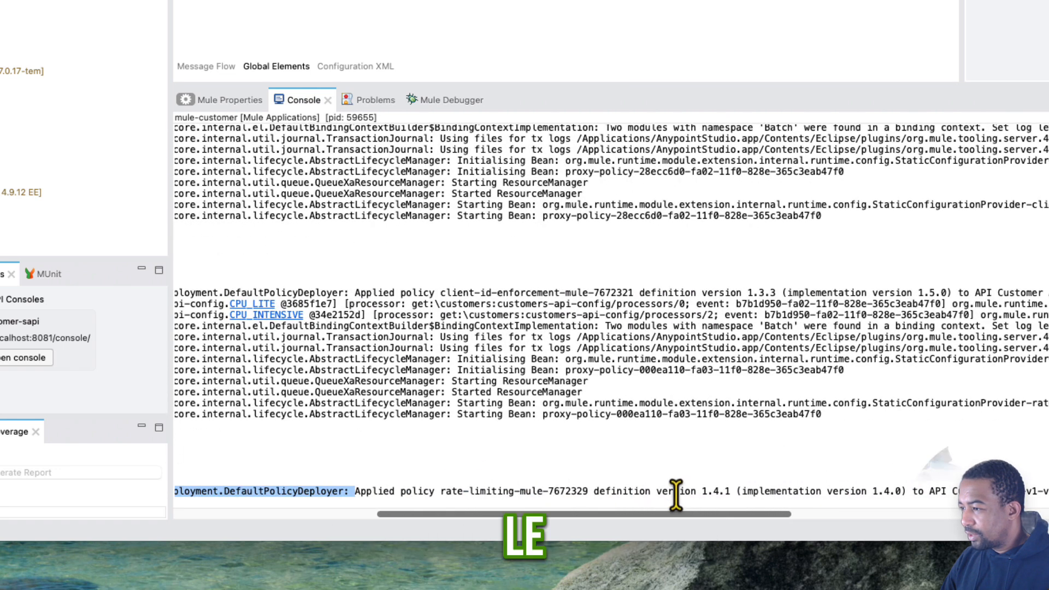
pyautogui.moveTo(873, 490); pyautogui.dragTo(900, 491)
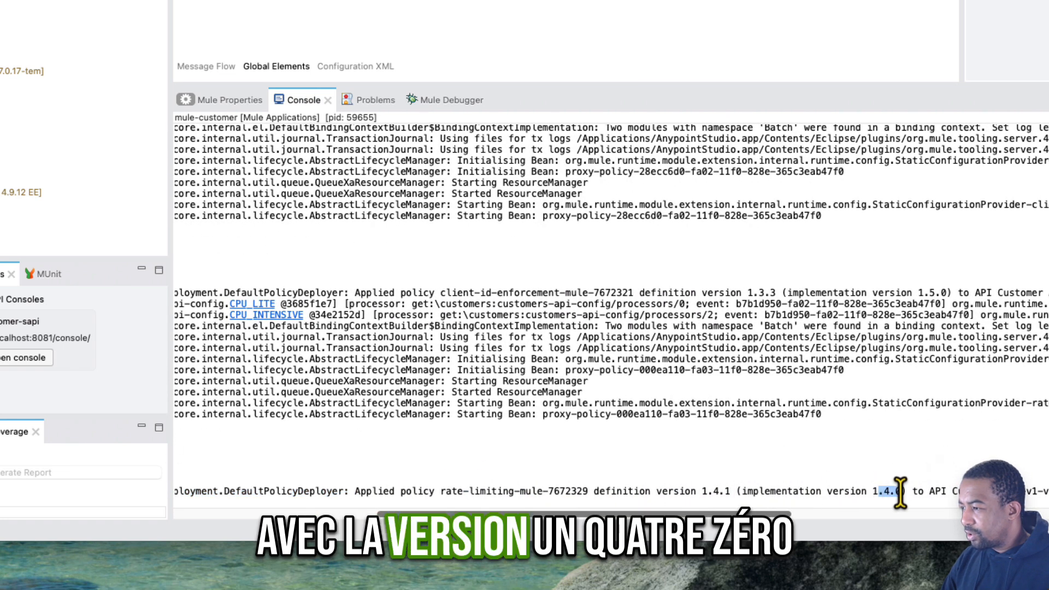
pyautogui.hscroll(3, 900, 494)
pyautogui.hscroll(4, 900, 494)
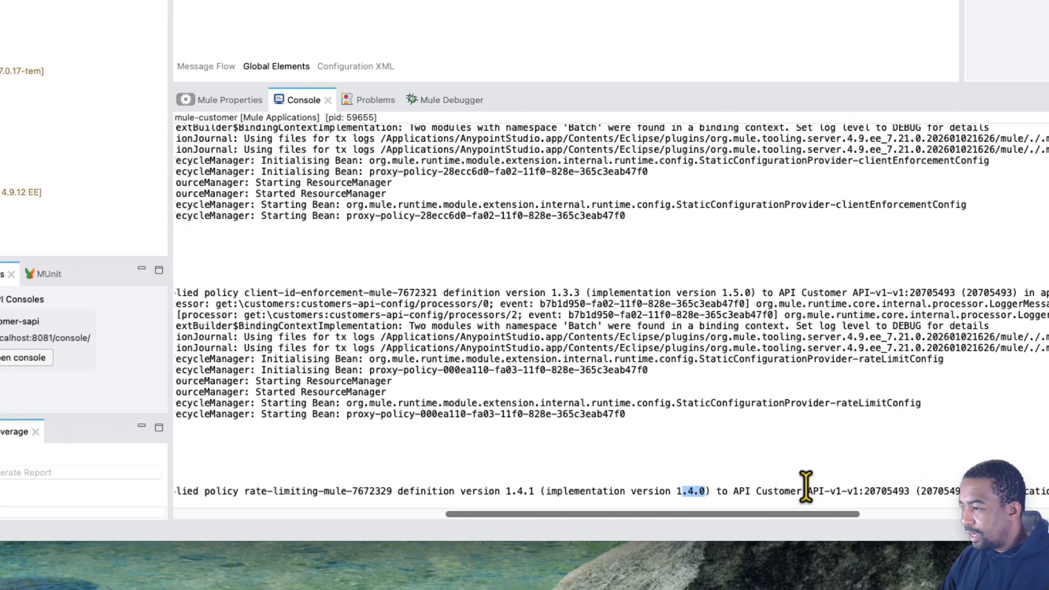
pyautogui.doubleClick(883, 493)
pyautogui.doubleClick(946, 491)
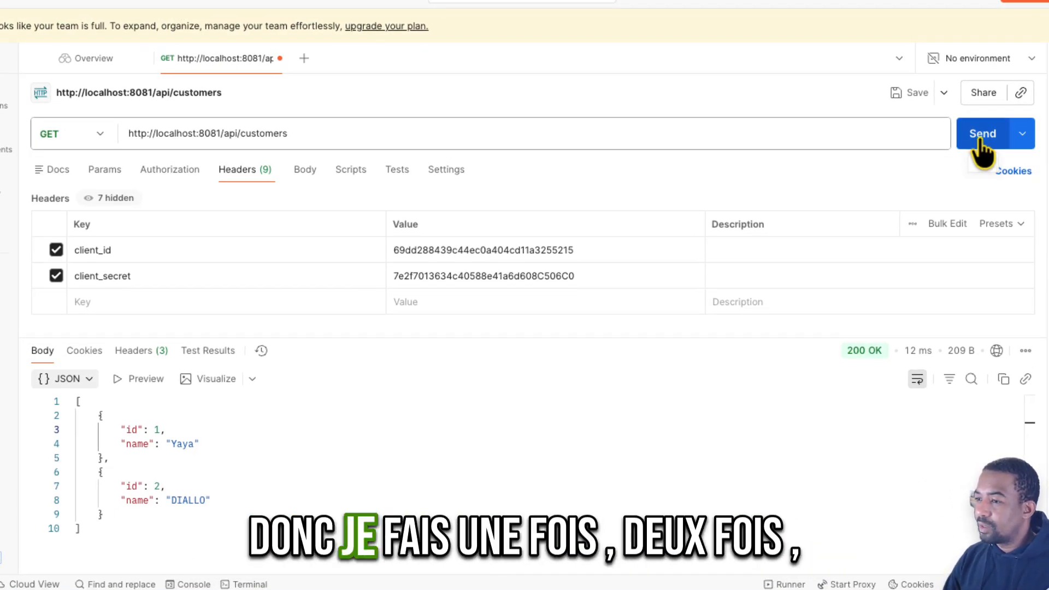
pyautogui.click(979, 140)
pyautogui.click(979, 141)
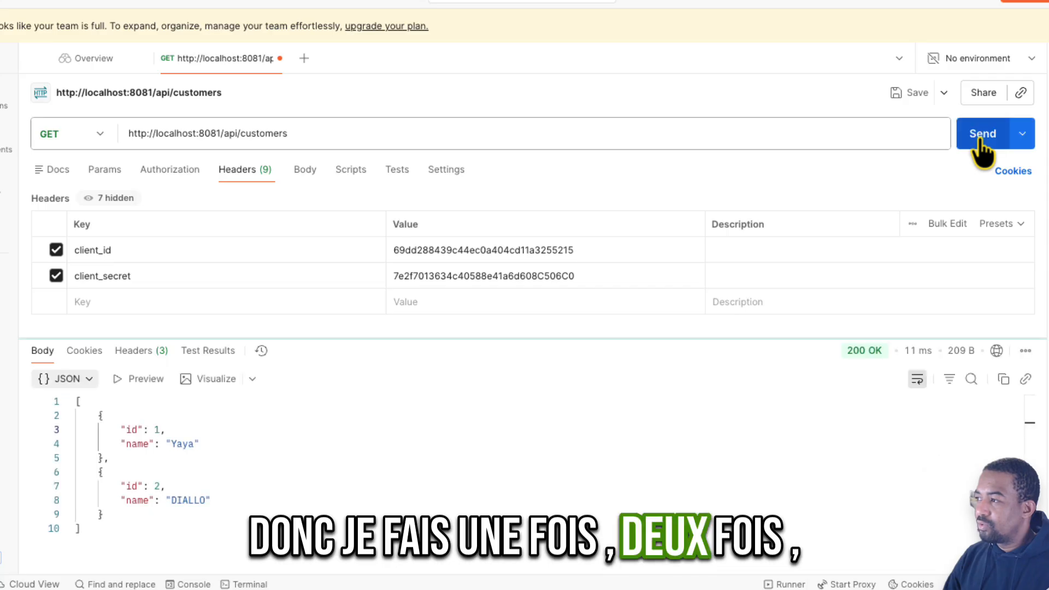
pyautogui.click(979, 141)
pyautogui.click(979, 141)
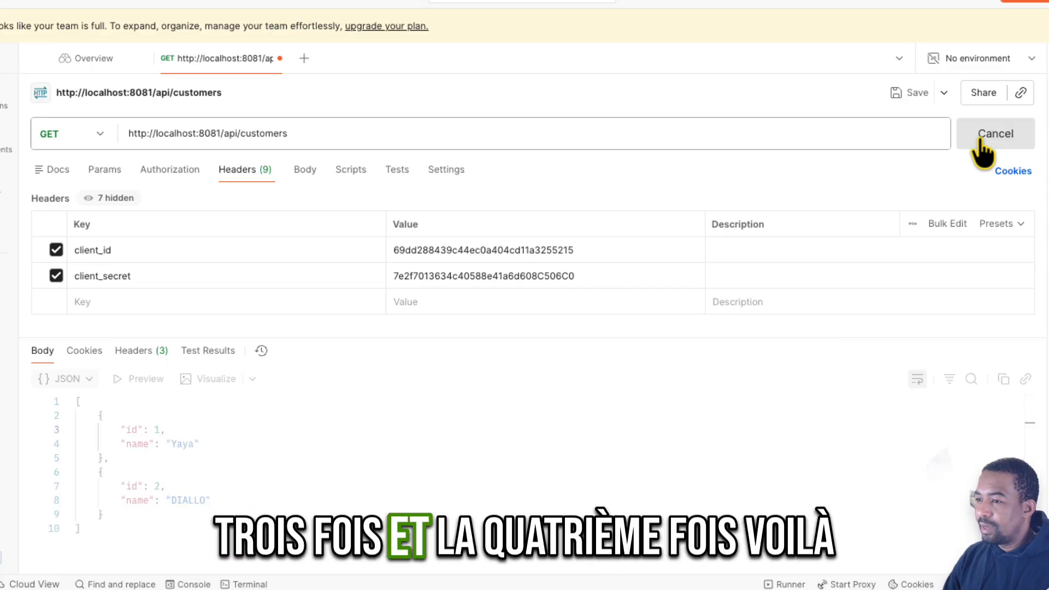
pyautogui.moveTo(154, 416); pyautogui.dragTo(320, 419)
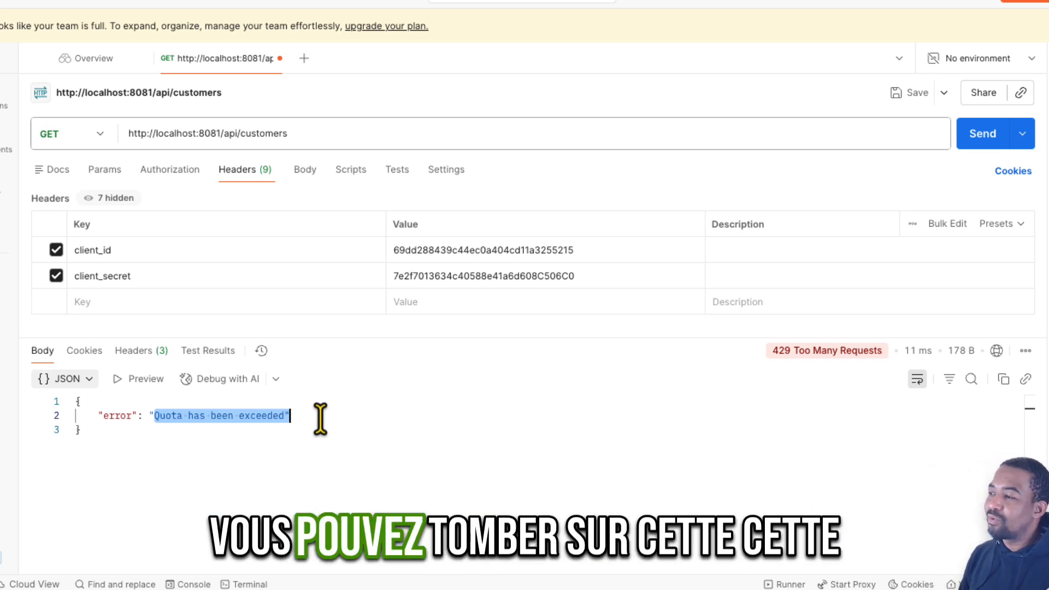
# - Switch to Visual Studio Code and start implementing an API specification with Anypoint Code Builder
pyautogui.moveTo(819, 379)
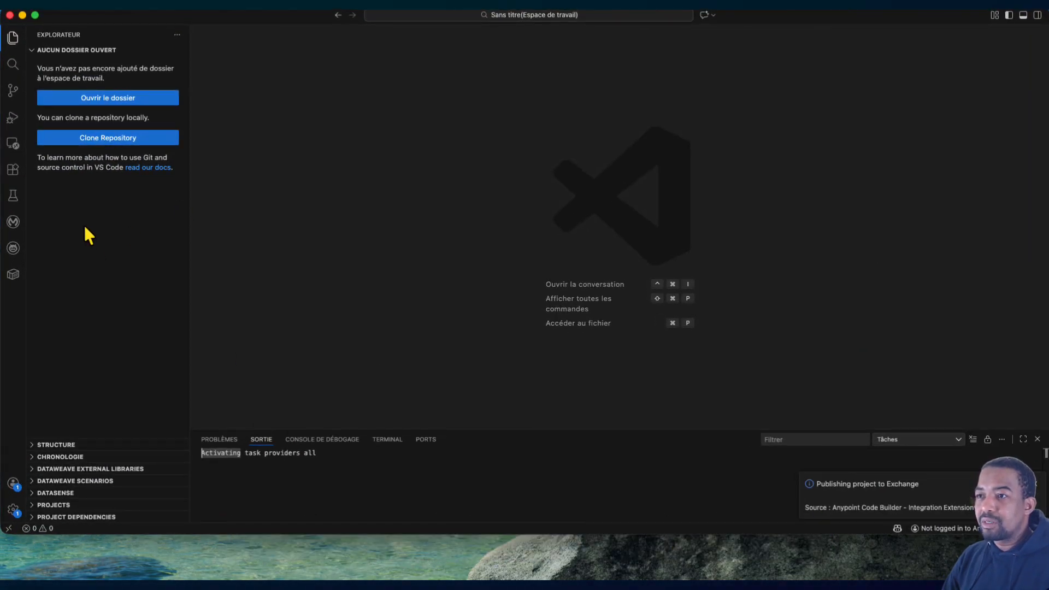
pyautogui.click(14, 224)
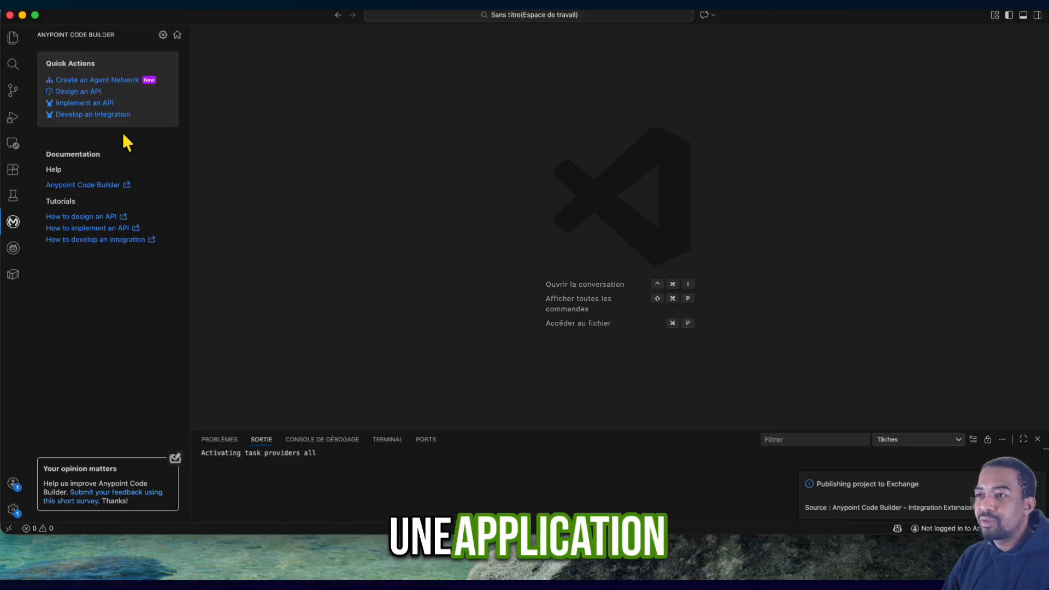
pyautogui.click(84, 104)
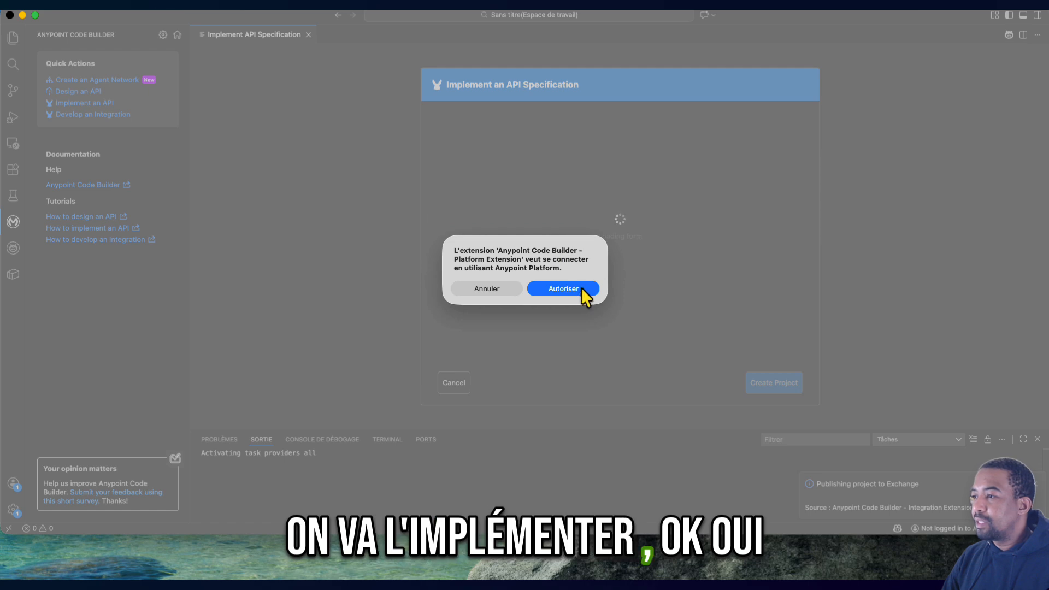
# - Authorize the Anypoint Code Builder Platform Extension and sign in to Anypoint Platform with the account username and saved password
pyautogui.click(566, 292)
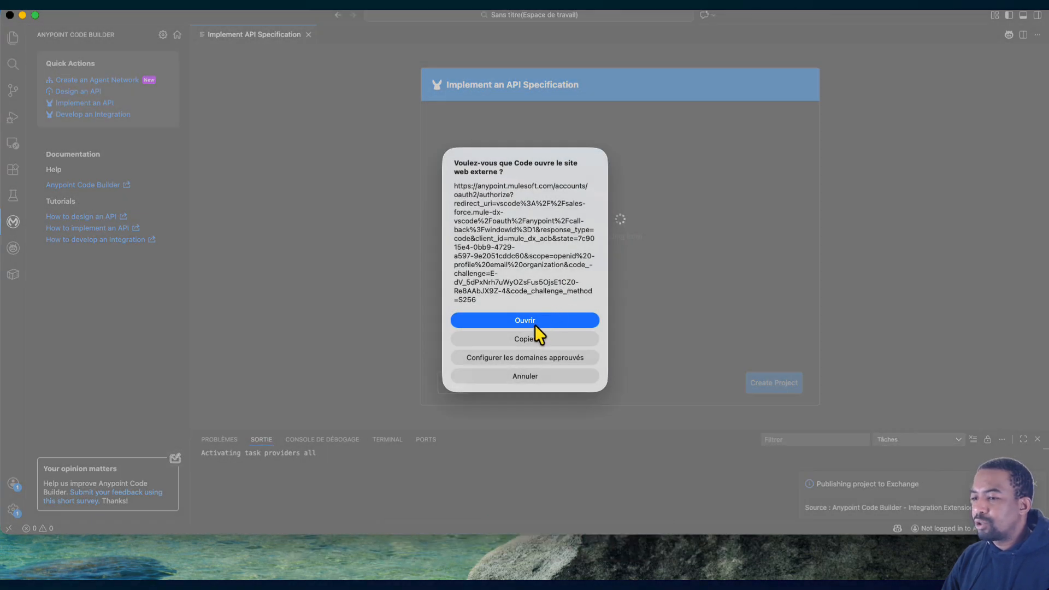
pyautogui.click(534, 323)
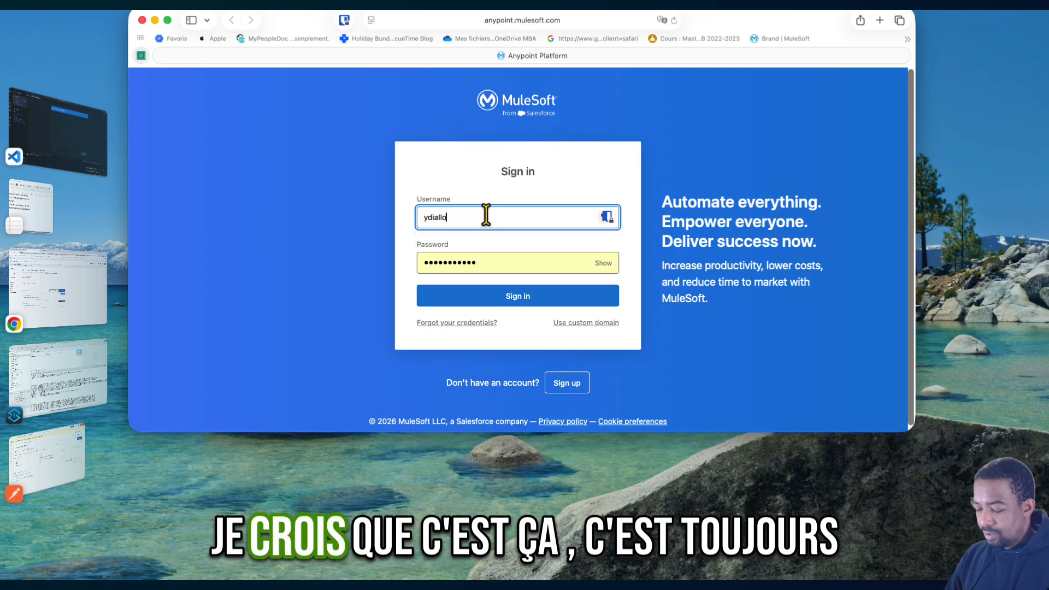
pyautogui.write('5')
pyautogui.click(525, 302)
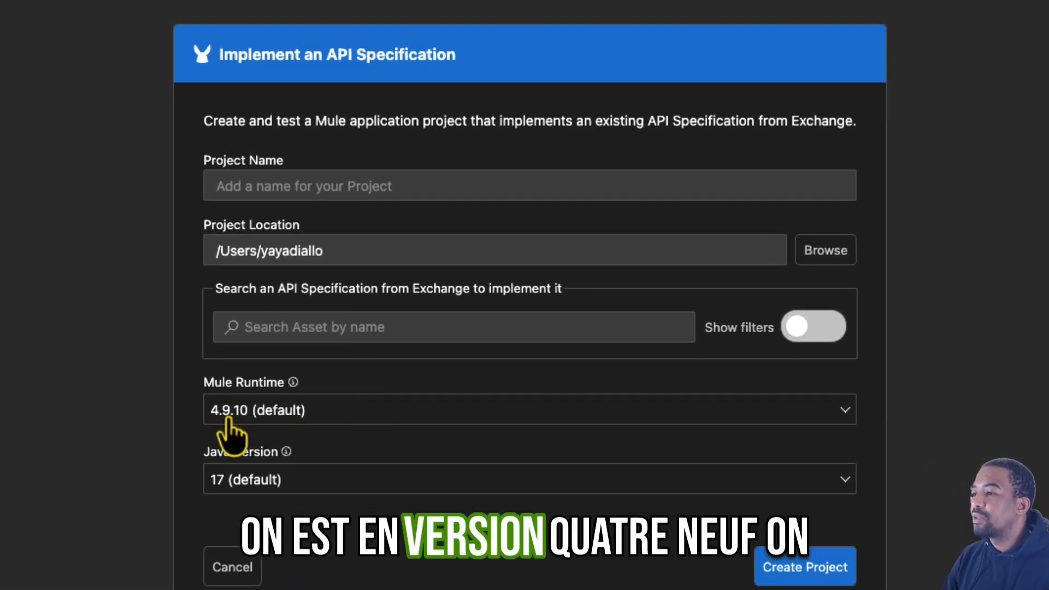
# - Search Exchange for Customer API, filter the results to the user's own root organization and add version 1.0.0 of the specification
pyautogui.click(361, 330)
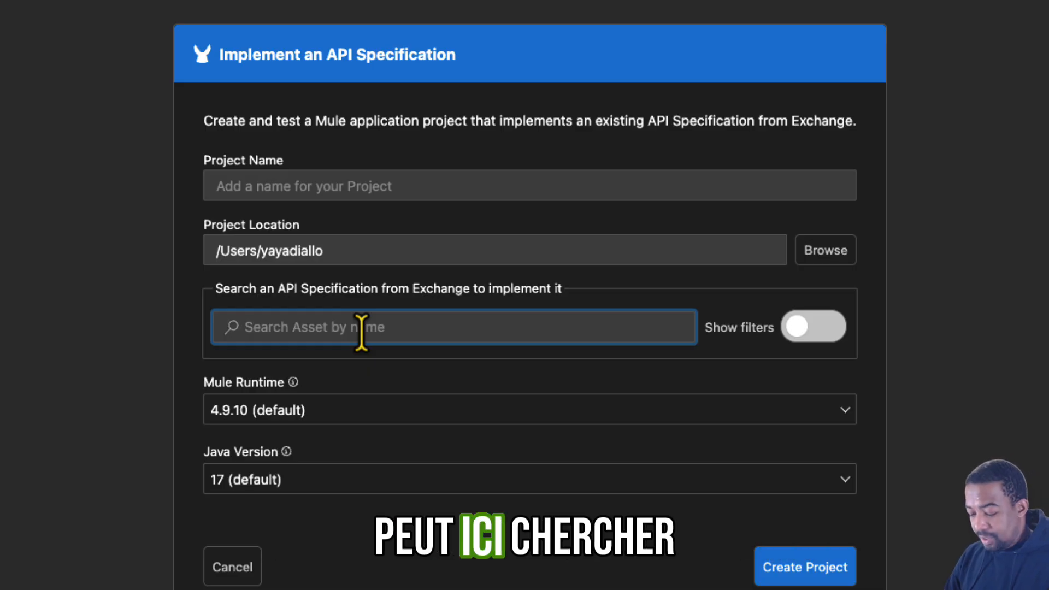
pyautogui.write('Customer API')
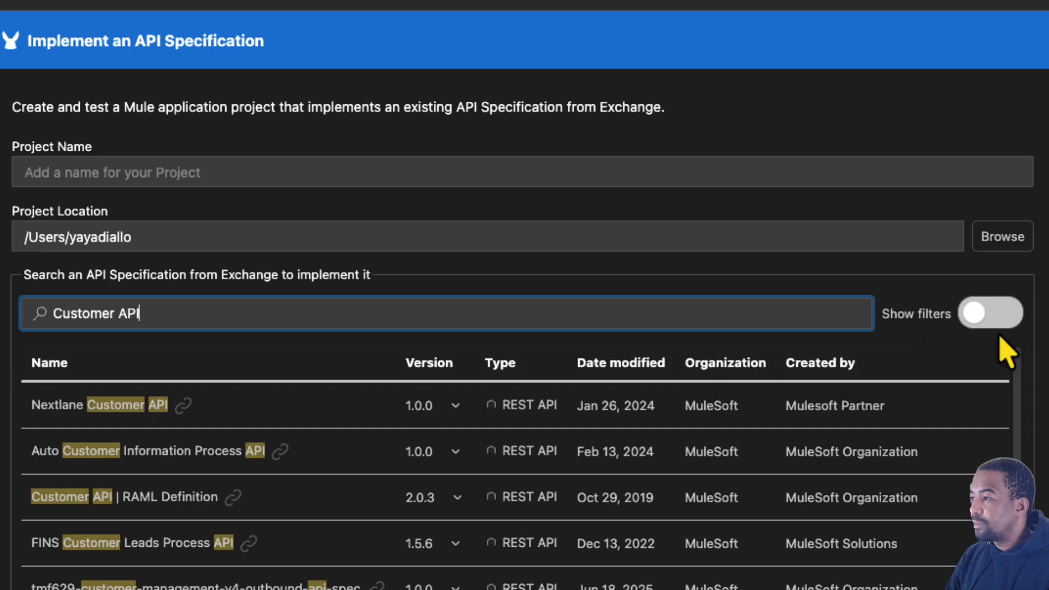
pyautogui.click(991, 314)
pyautogui.click(455, 365)
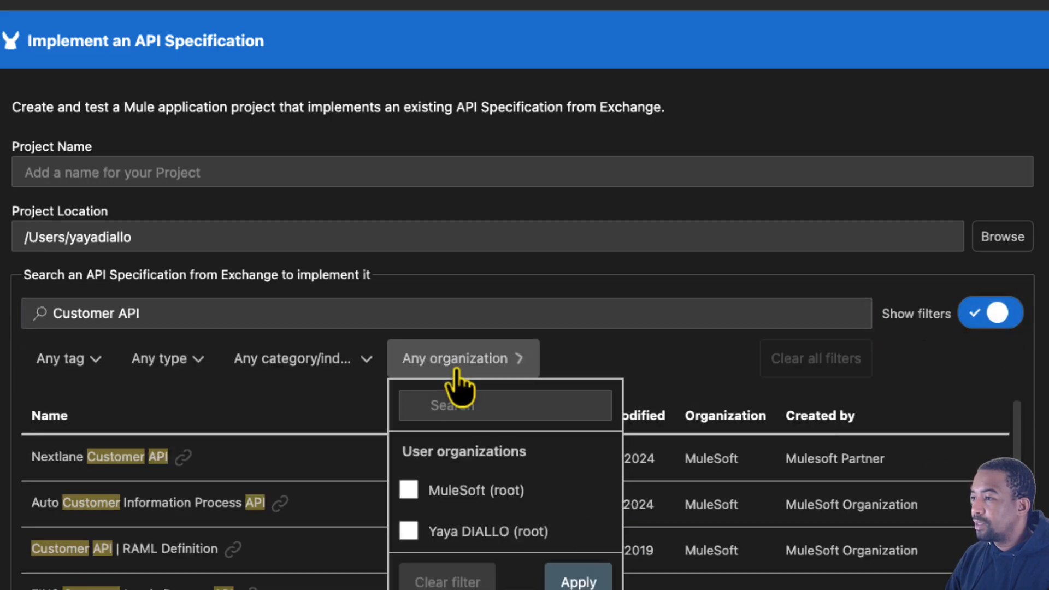
pyautogui.click(409, 531)
pyautogui.click(578, 581)
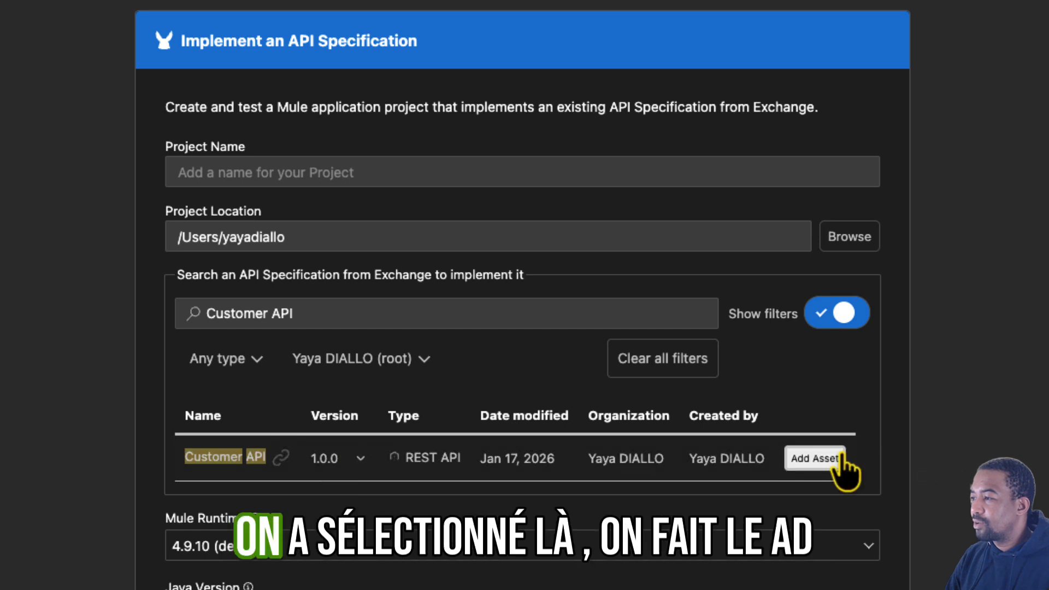
pyautogui.click(813, 458)
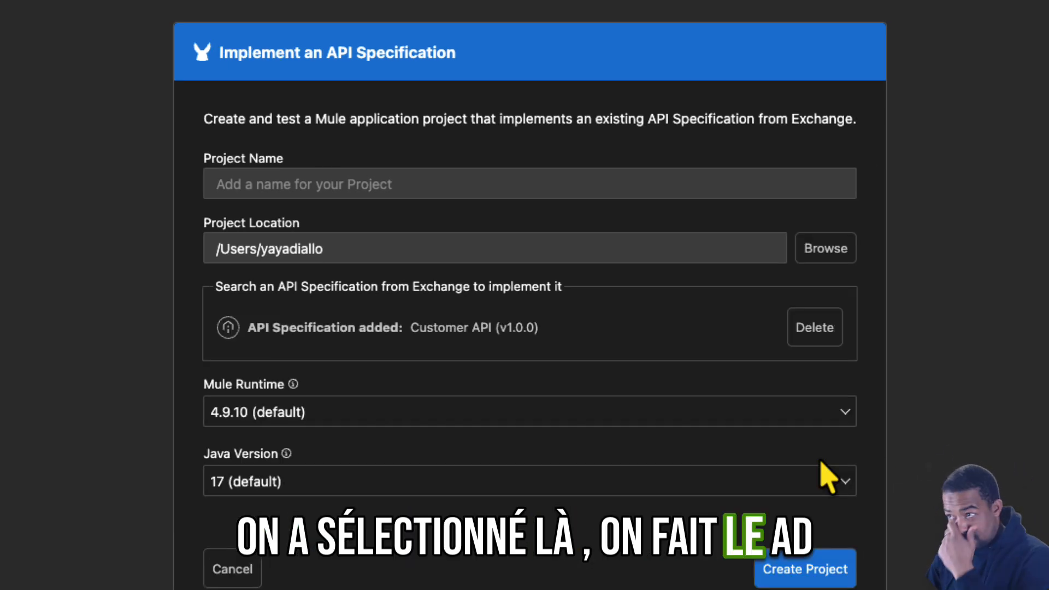
# - Name the project mule-acb-customer-sapi and create it with the default Mule runtime and Java version
pyautogui.click(823, 583)
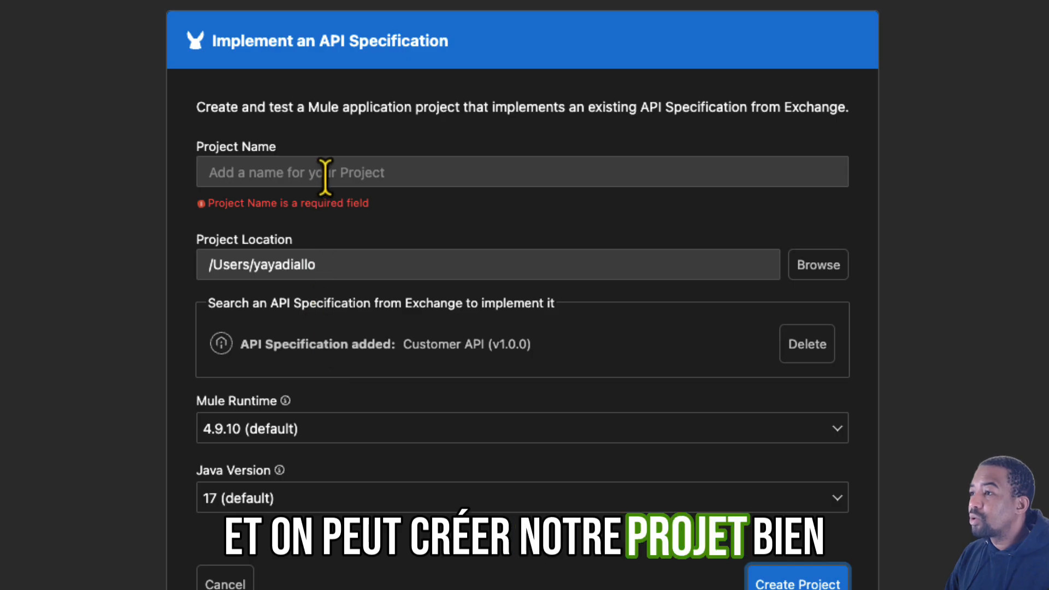
pyautogui.click(333, 184)
pyautogui.write('m')
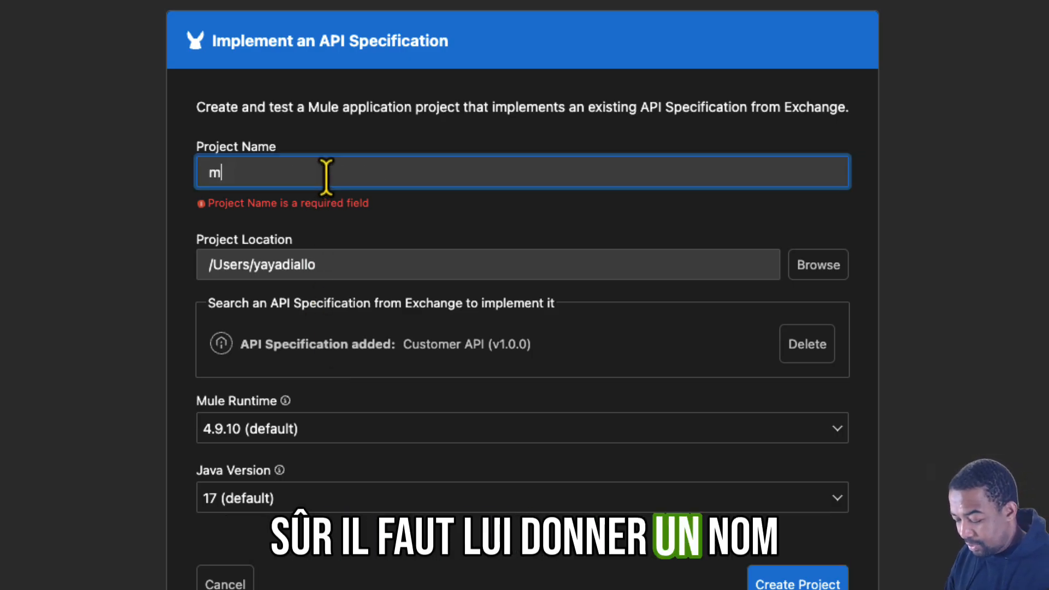
pyautogui.write('ule-acb-customer-sapi')
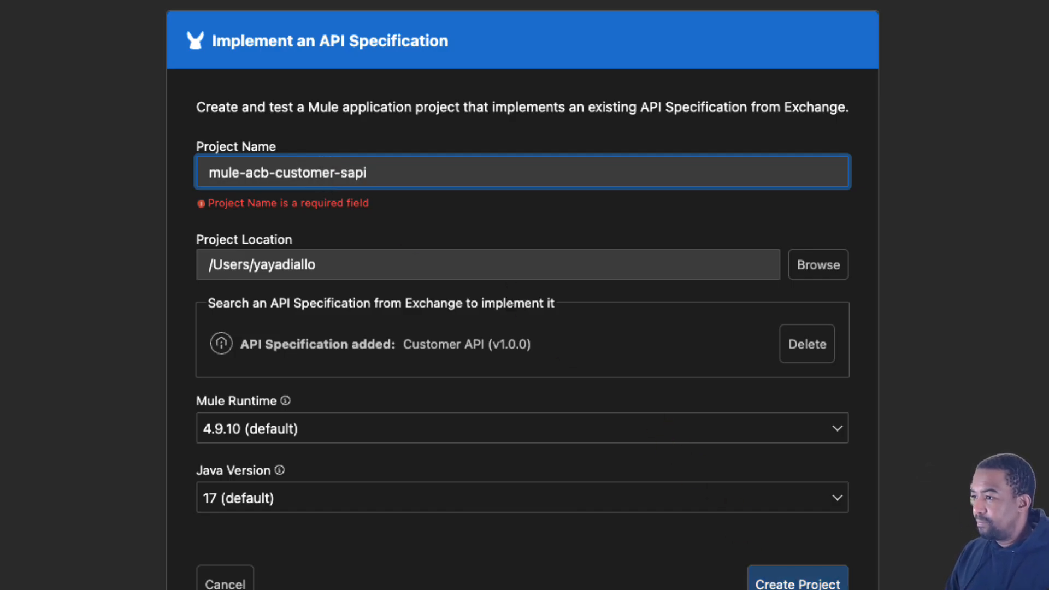
pyautogui.click(797, 582)
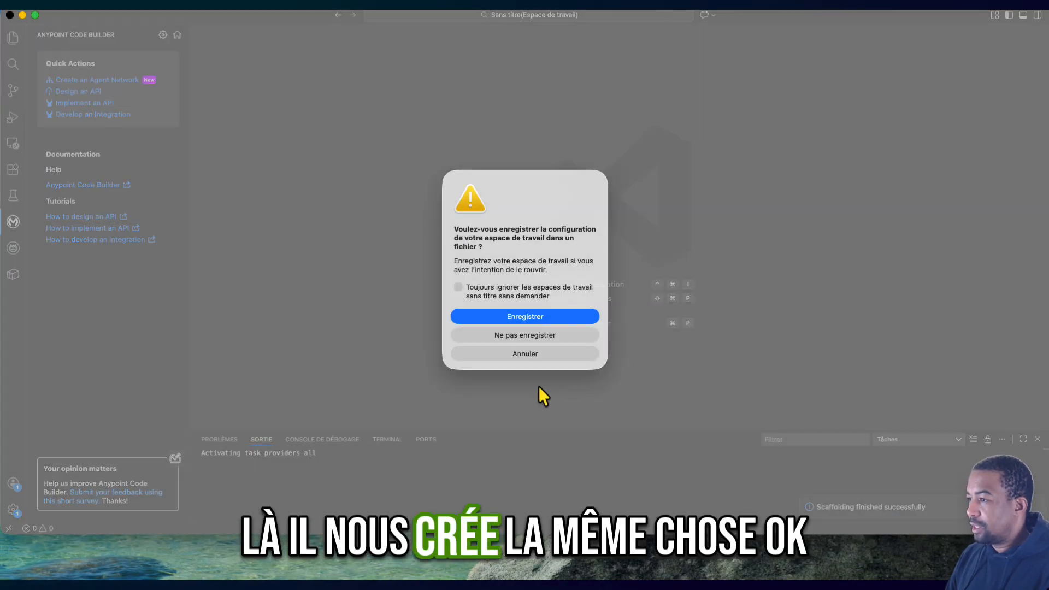
# - Save the workspace configuration as workspace.code-workspace in the Documents folder
pyautogui.click(522, 314)
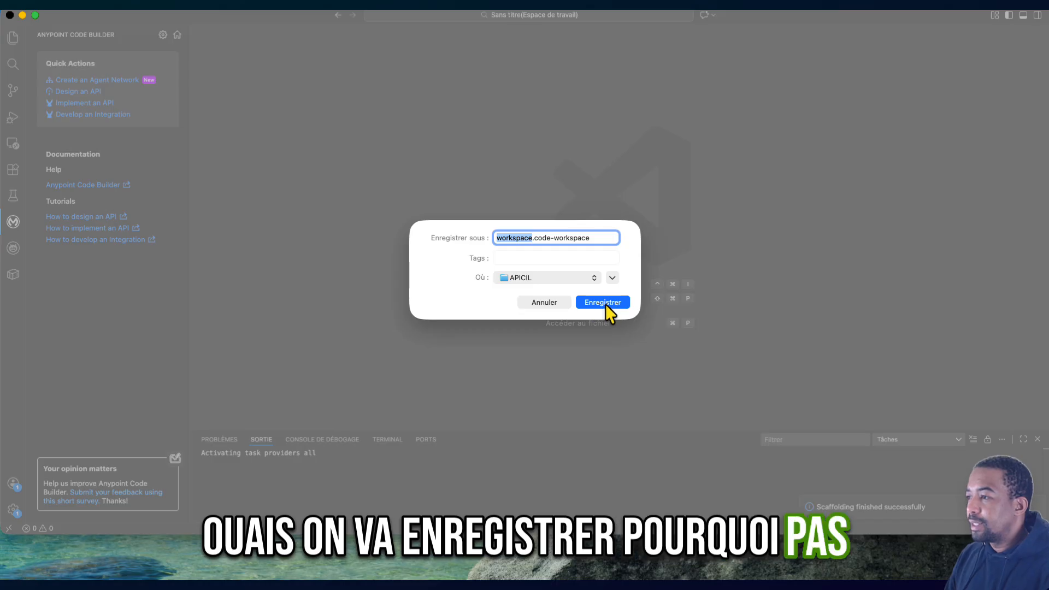
pyautogui.click(578, 280)
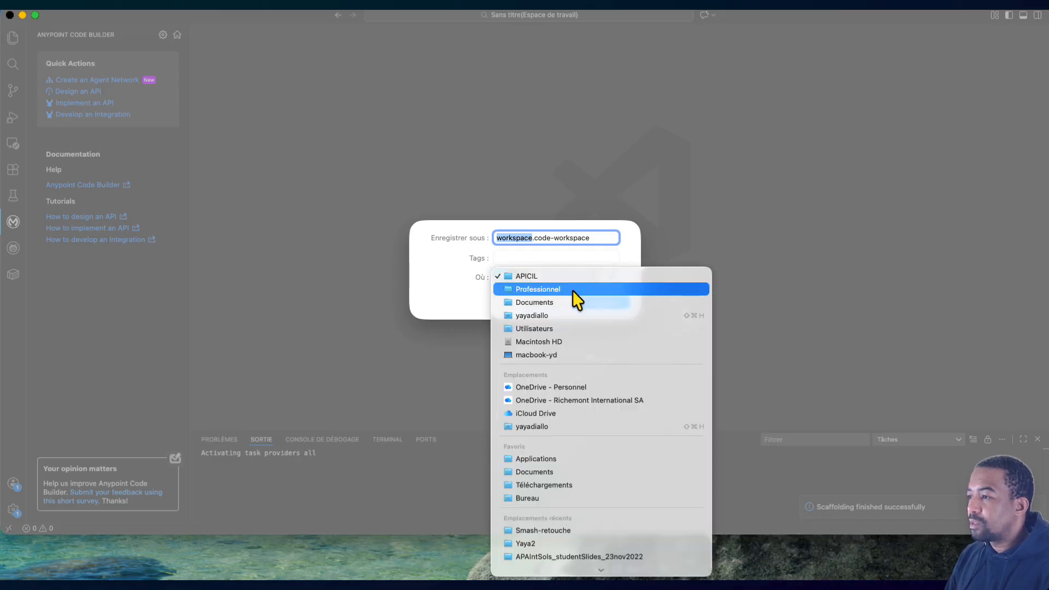
pyautogui.click(572, 290)
pyautogui.click(575, 283)
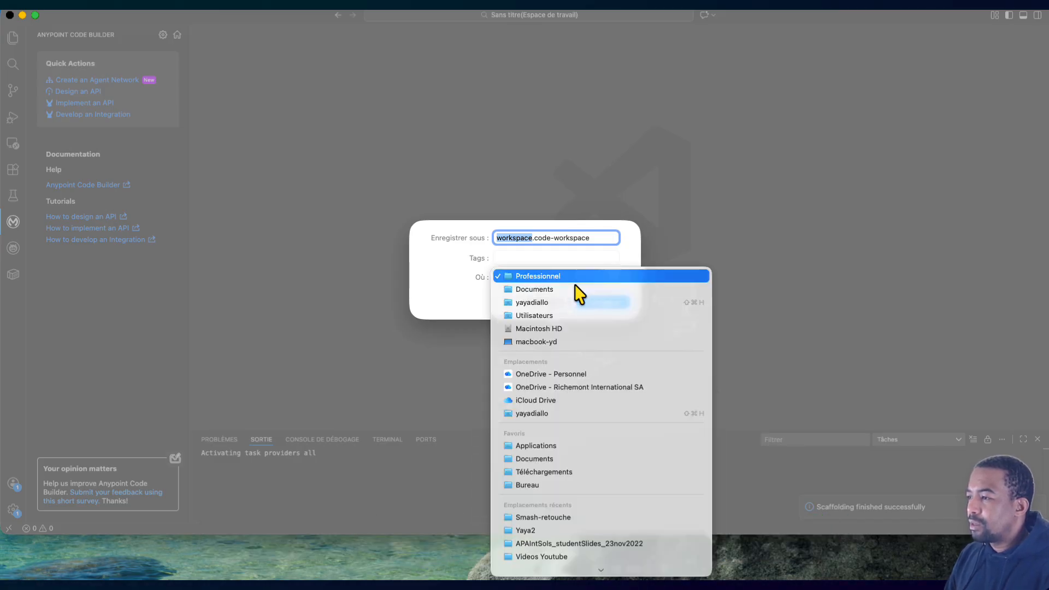
pyautogui.click(566, 290)
pyautogui.click(605, 305)
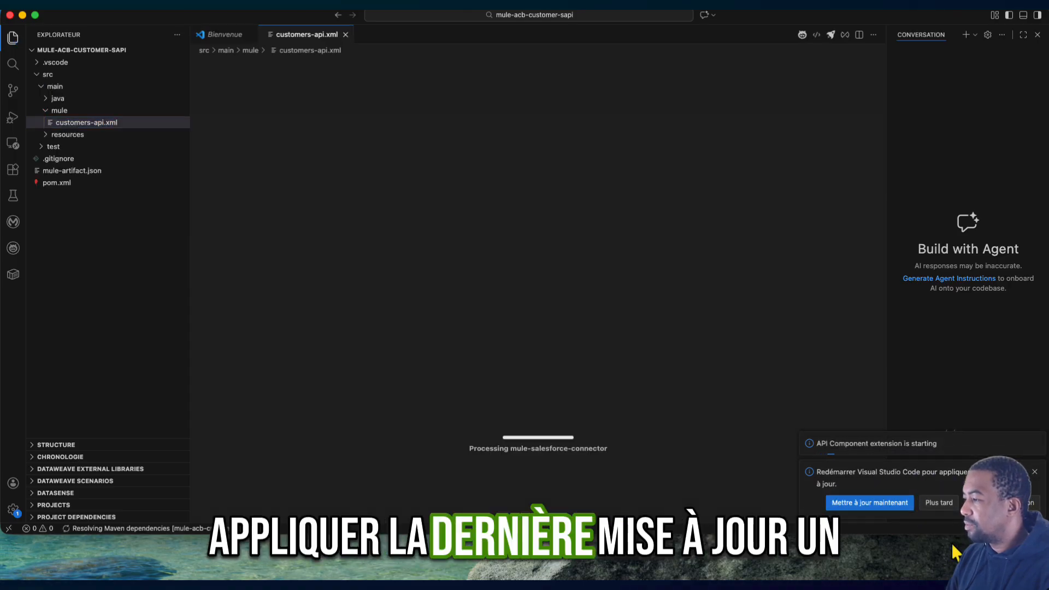
# - Postpone the Visual Studio Code update, dismiss the Extension Pack for Java suggestion and close the agent conversation view
pyautogui.click(938, 503)
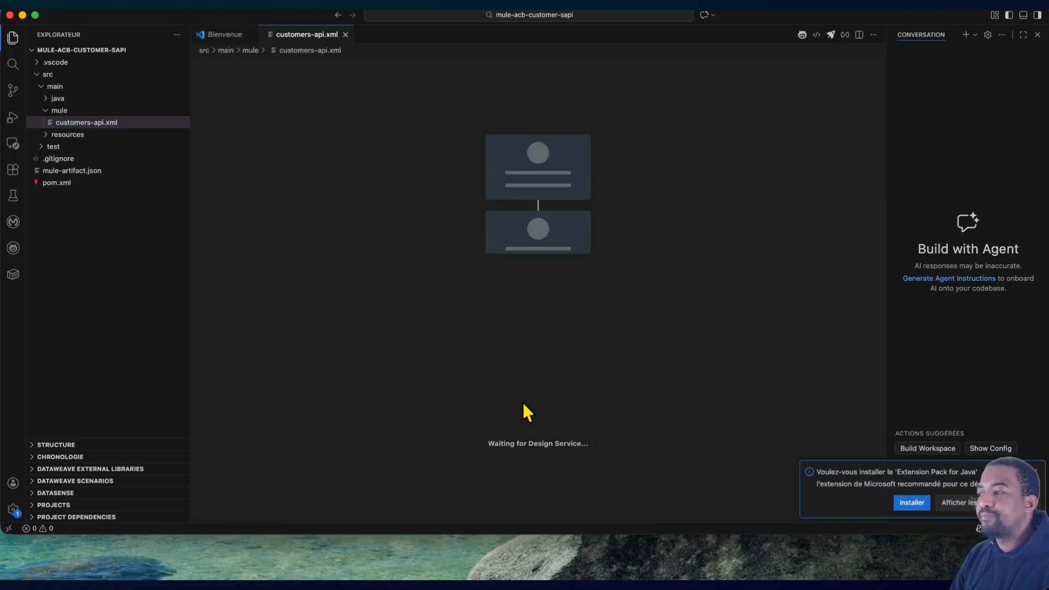
pyautogui.click(1034, 472)
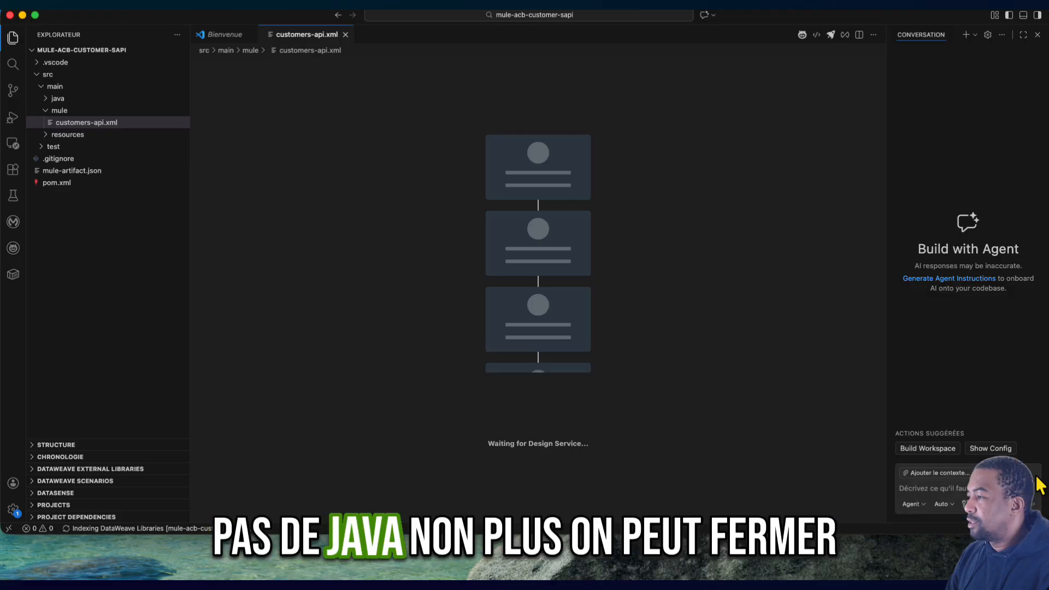
pyautogui.click(1036, 35)
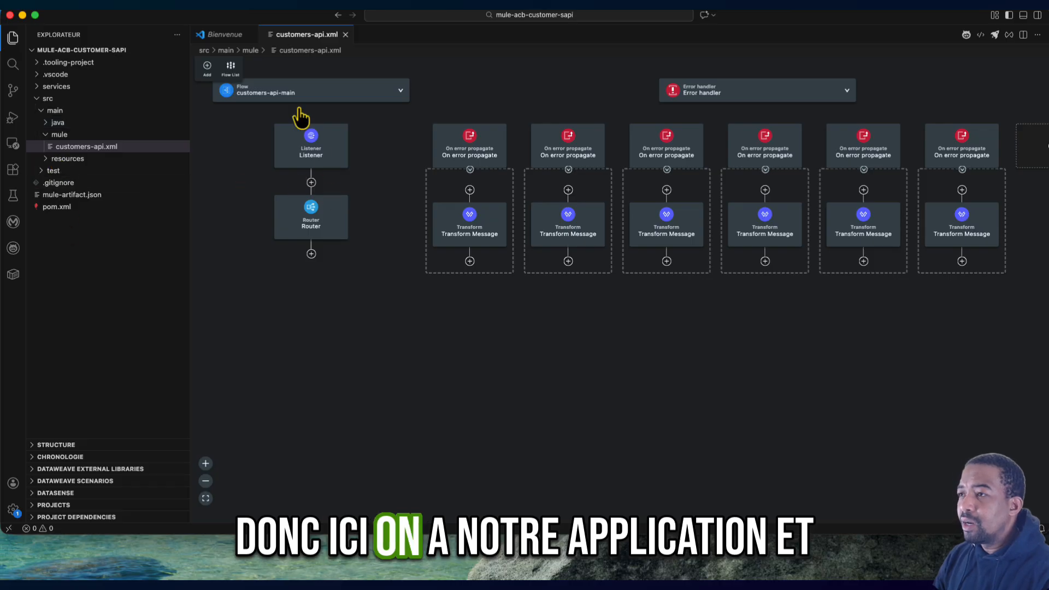
# - Examine the dependencies in pom.xml, the flow layout of customers-api.xml and the flow structures available to add
pyautogui.click(58, 208)
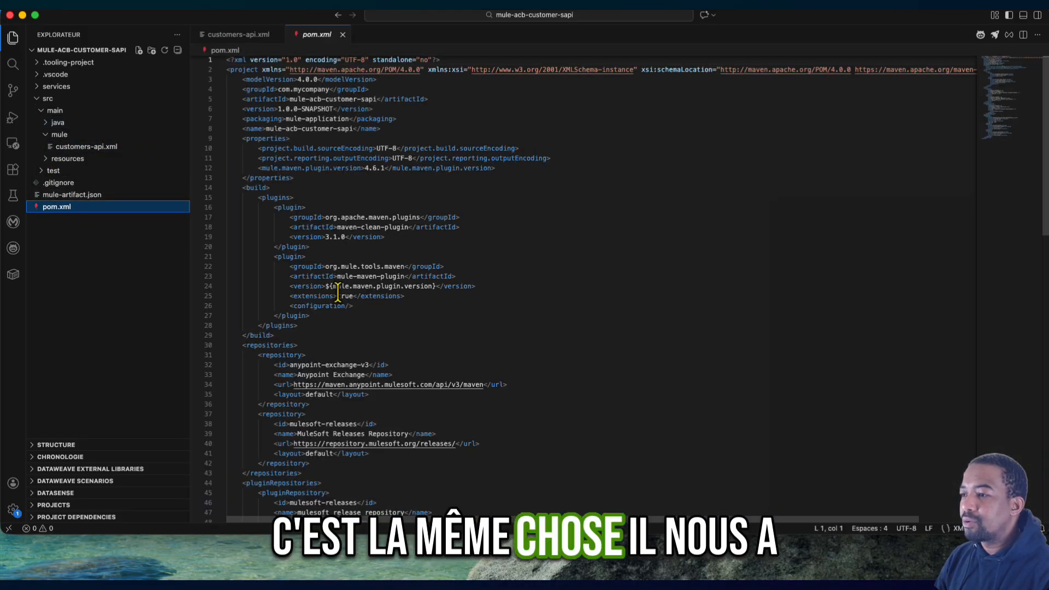
pyautogui.scroll(-10, 338, 291)
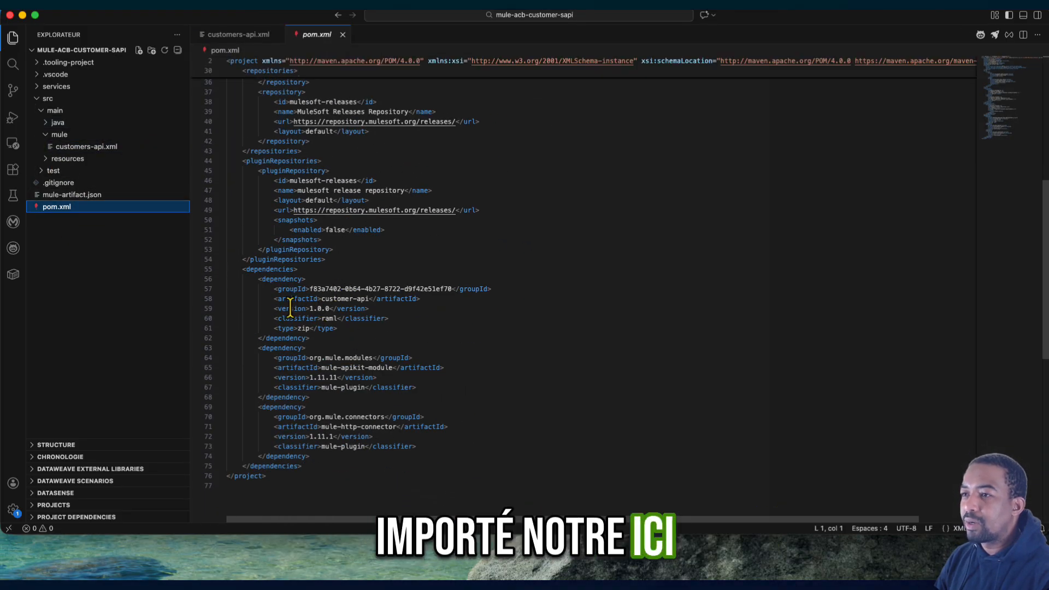
pyautogui.click(76, 148)
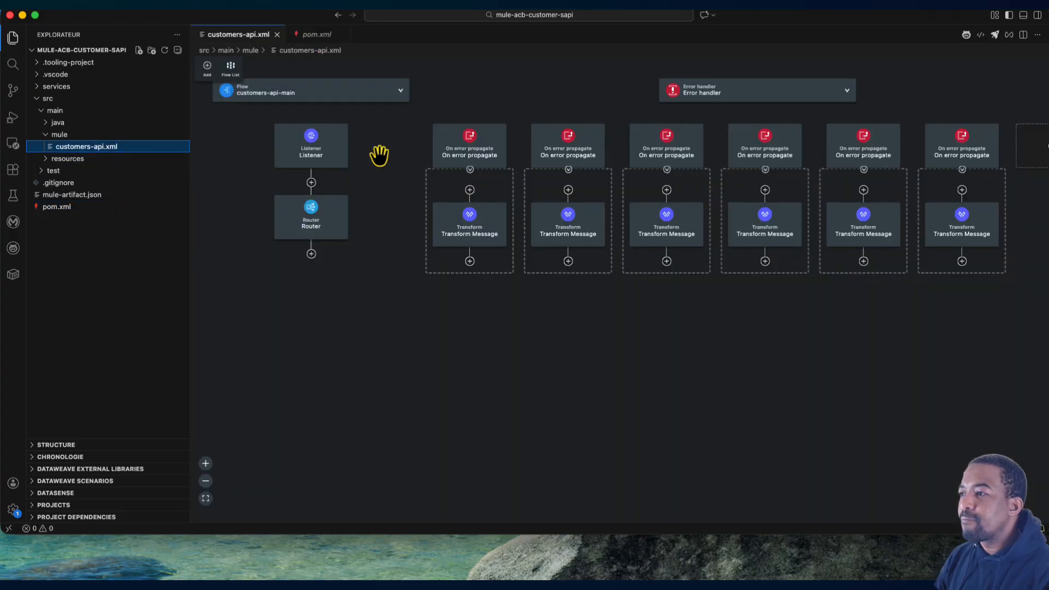
pyautogui.hscroll(3, 856, 203)
pyautogui.hscroll(-5, 856, 203)
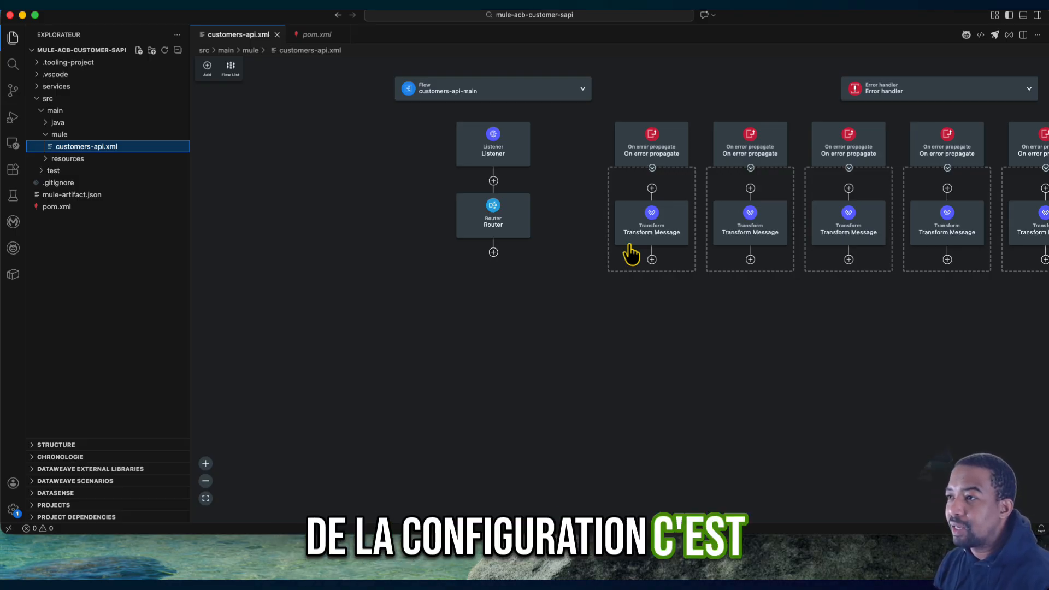
pyautogui.click(208, 68)
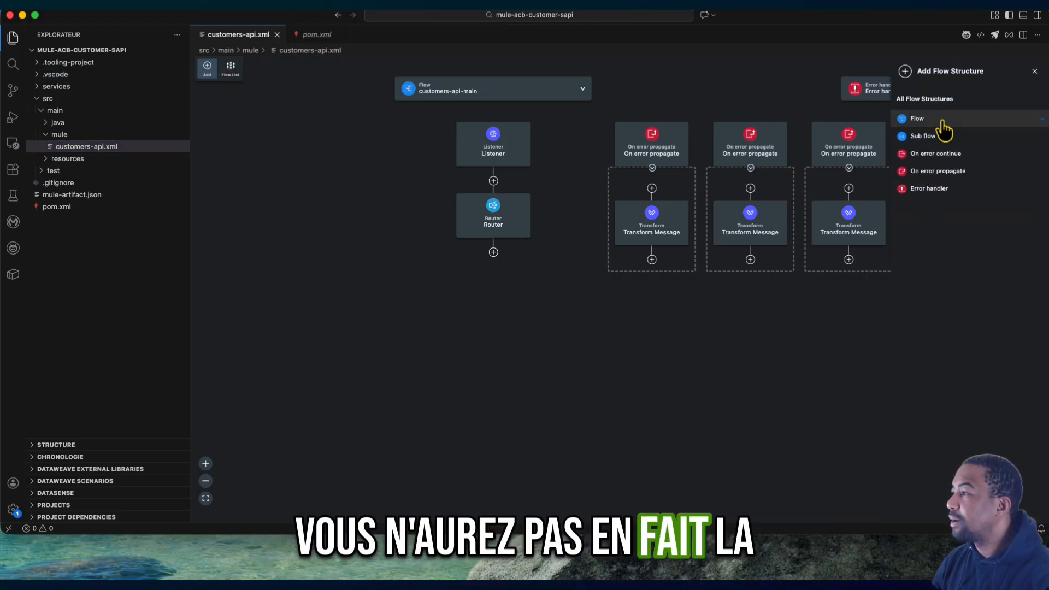
pyautogui.click(1033, 71)
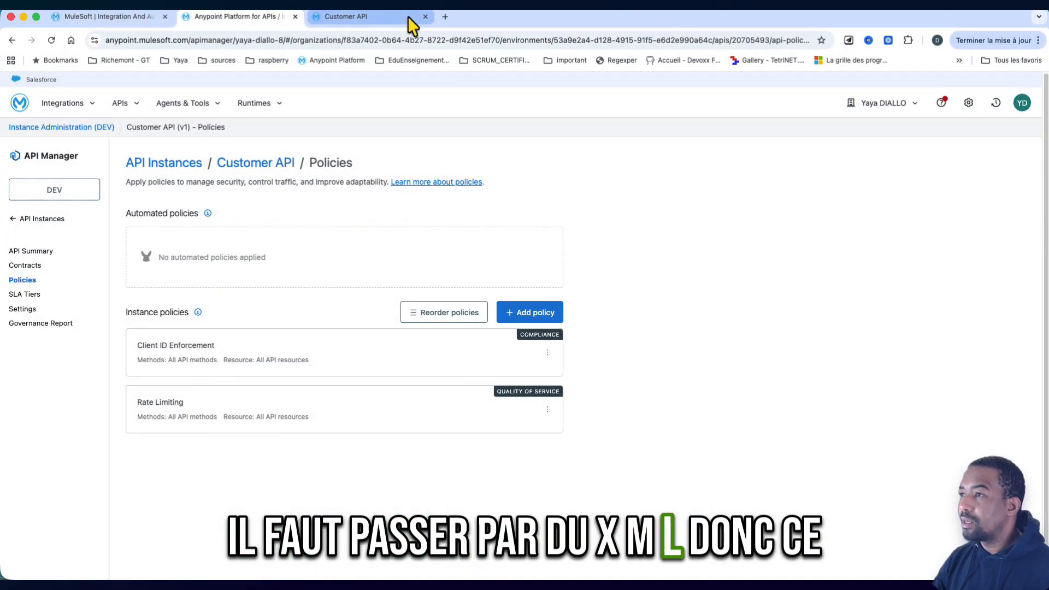
# - In a new browser tab, search Google for "api autodiscovery ACB" and open the MuleSoft page Tracking Requests with Autodiscovery
pyautogui.click(444, 17)
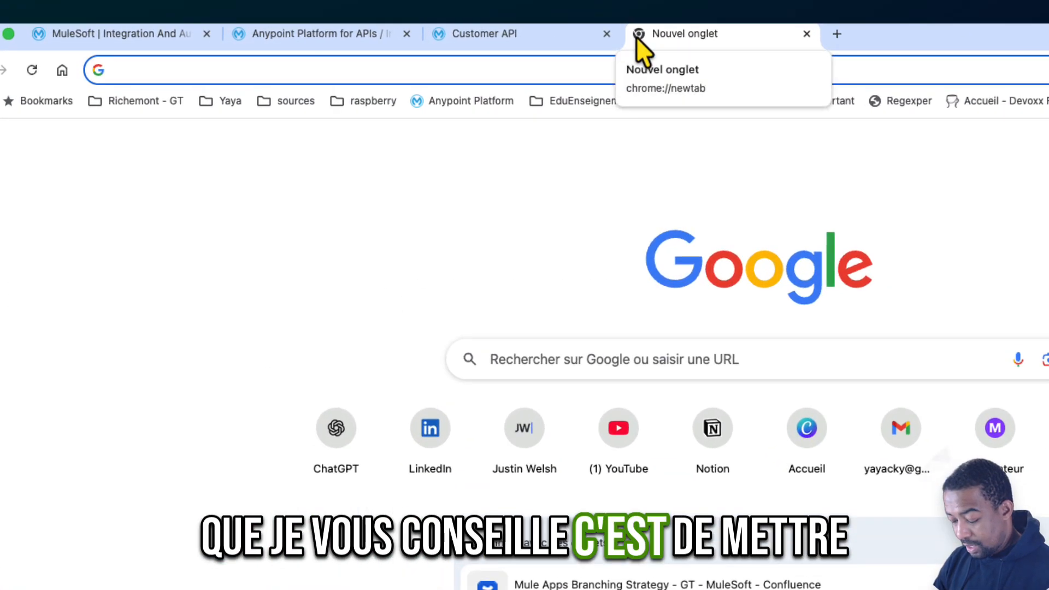
pyautogui.write('API a')
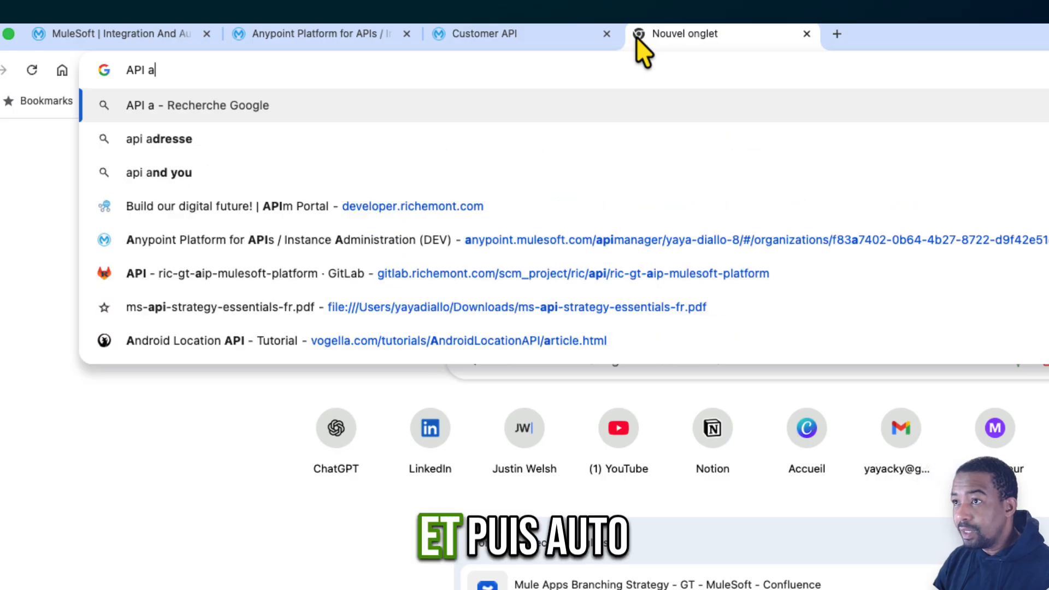
pyautogui.write('utodis')
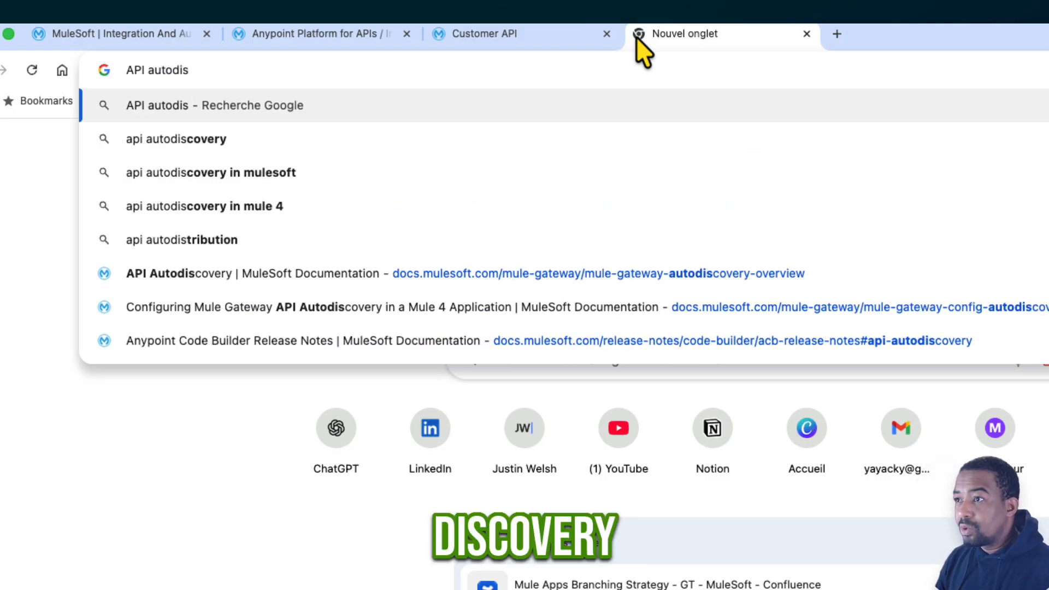
pyautogui.press('Down')
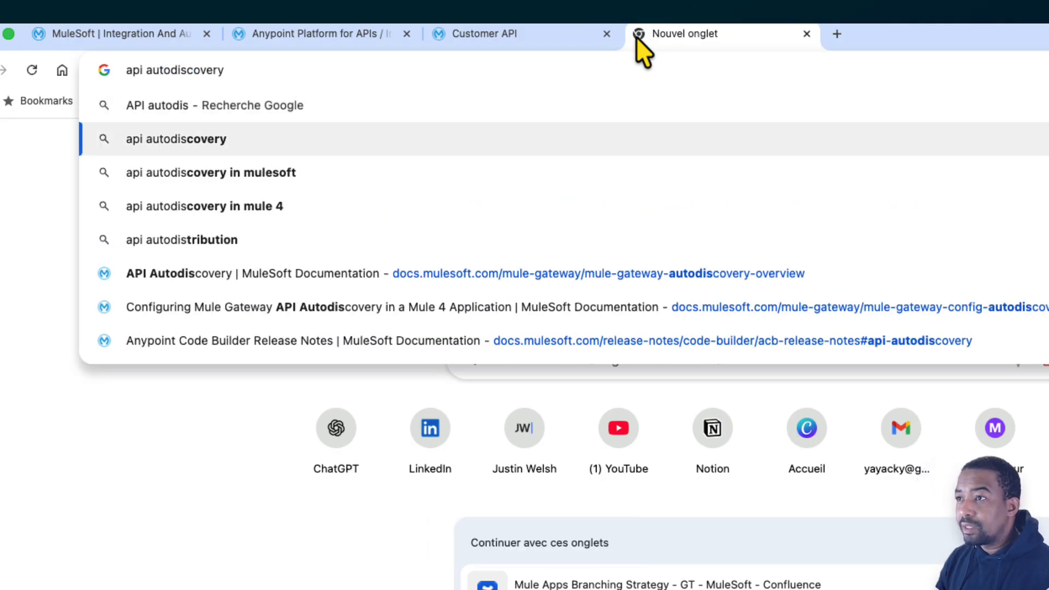
pyautogui.write('ACB')
pyautogui.press('Return')
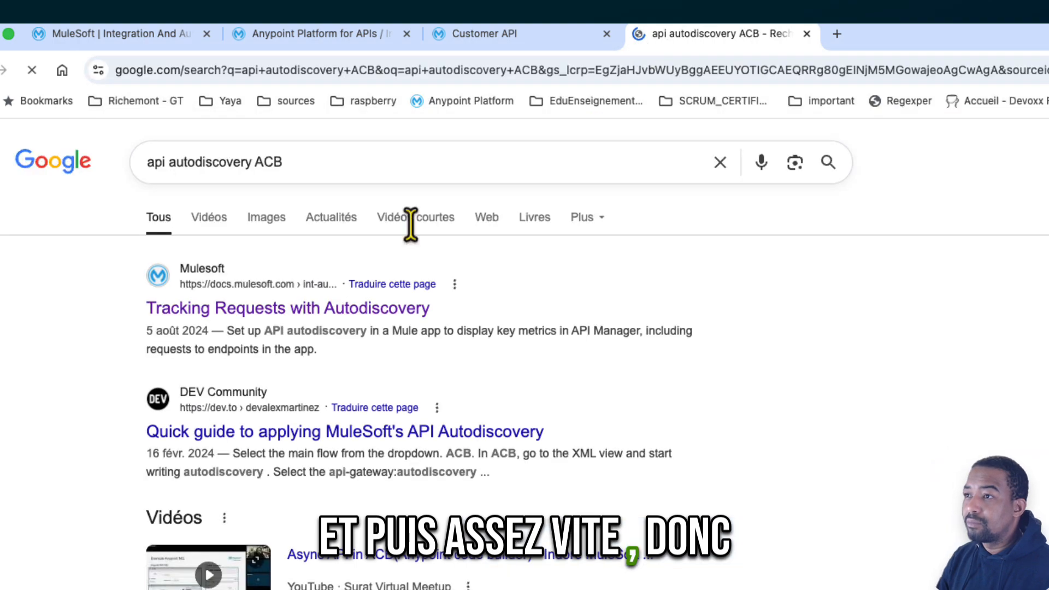
pyautogui.click(241, 316)
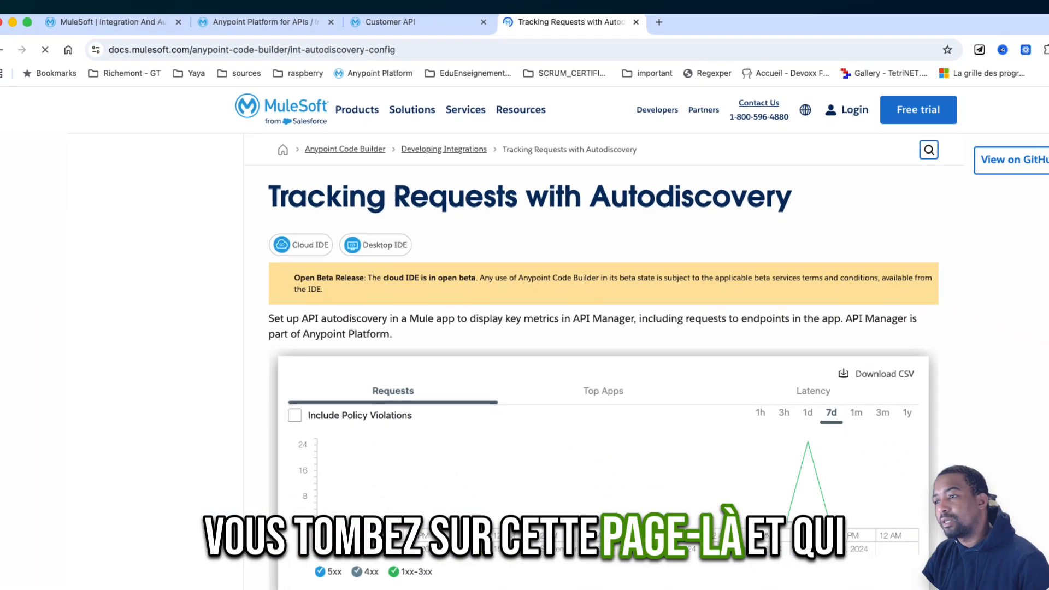
# - Copy the api-gateway:autodiscovery example element containing YOUR_API_ID_HERE from the Set Up API Autodiscovery in a Mule App section
pyautogui.scroll(-10, 464, 525)
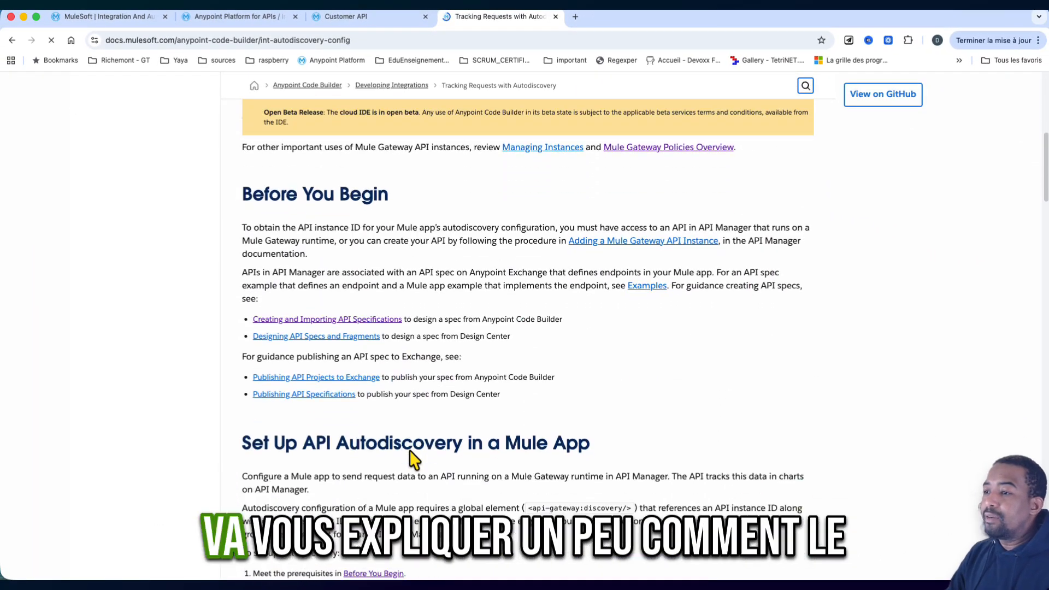
pyautogui.scroll(-4, 414, 460)
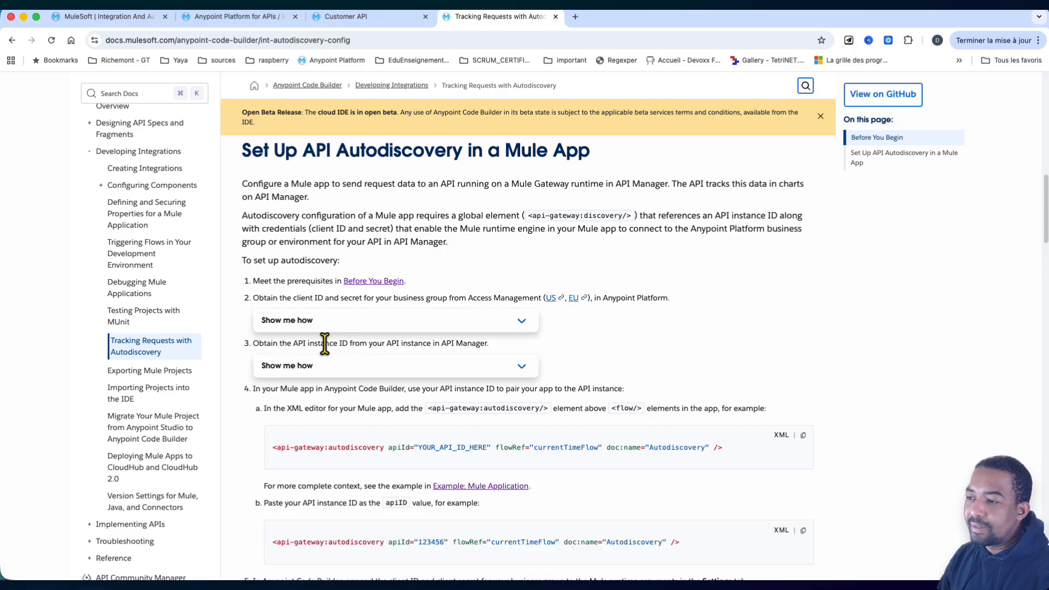
pyautogui.scroll(-1, 392, 389)
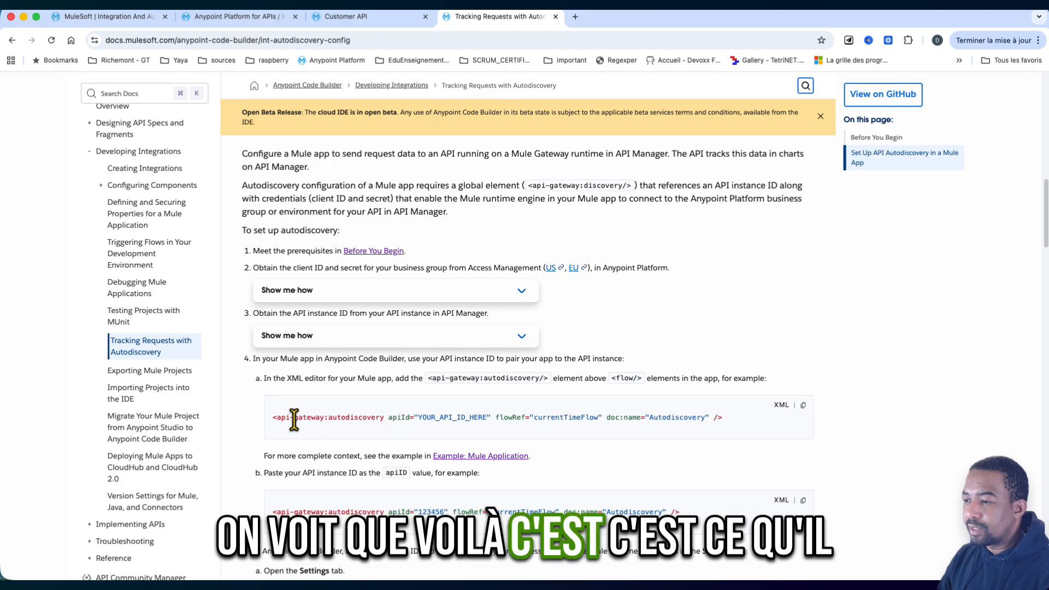
pyautogui.moveTo(271, 421); pyautogui.dragTo(741, 421)
pyautogui.press('super+c')
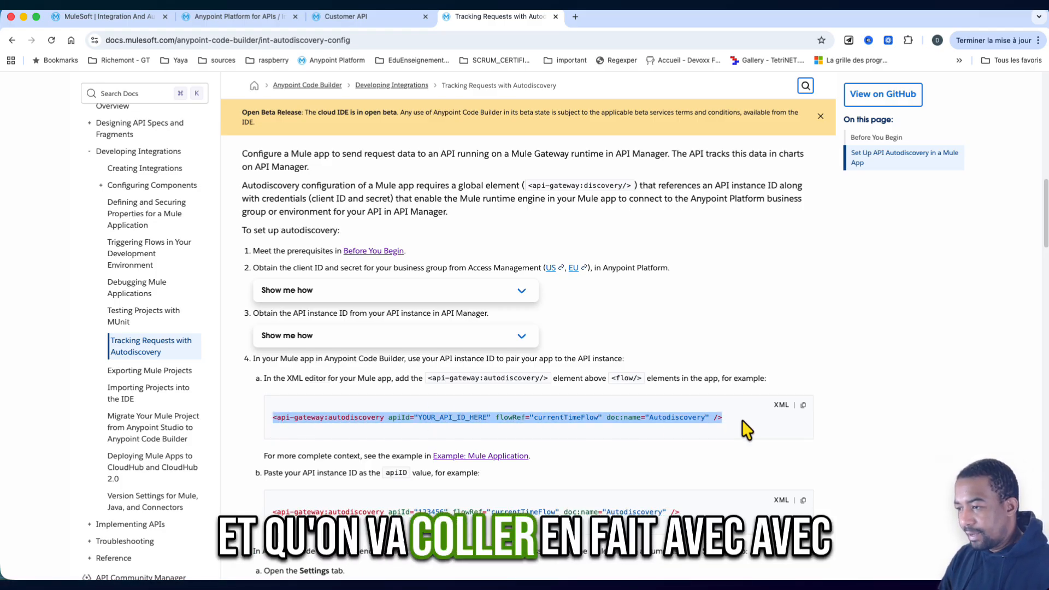
pyautogui.scroll(-1, 741, 422)
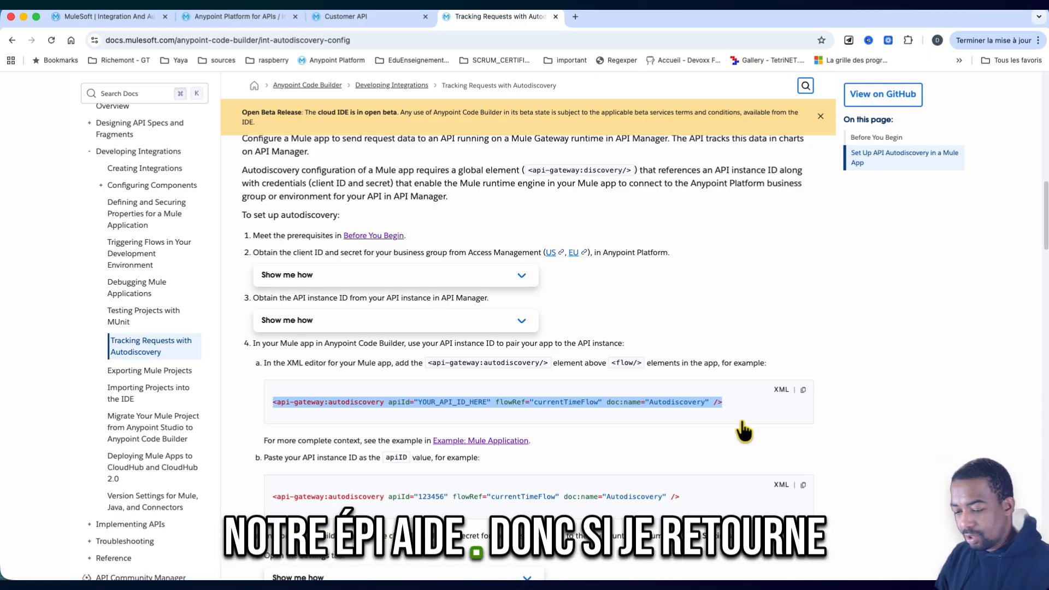
# - Switch to Visual Studio Code, show the XML source of customers-api.xml and paste the autodiscovery element above the customers-api-main flow
pyautogui.press('super+Tab')
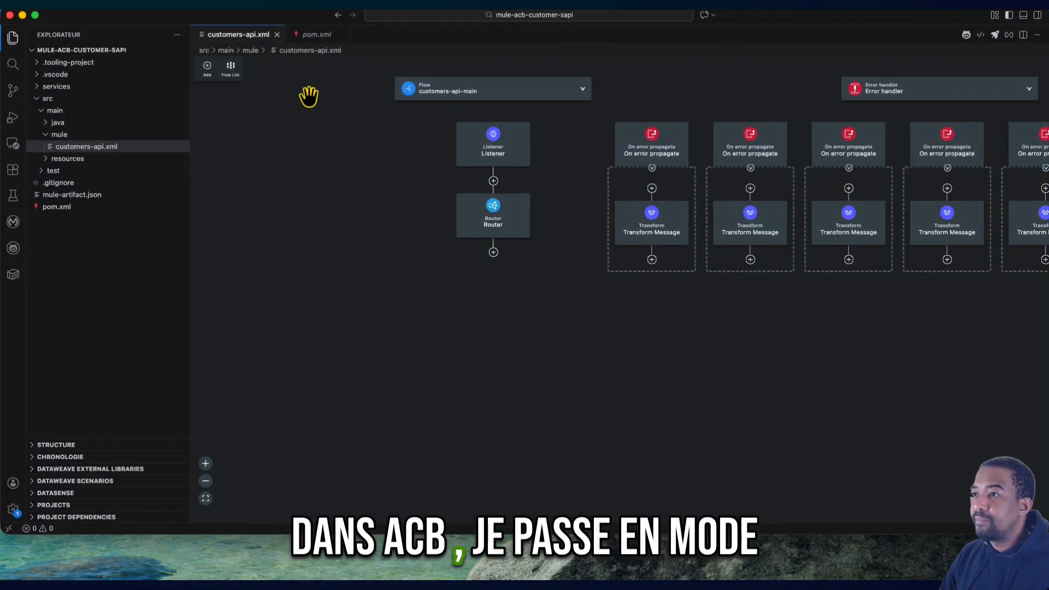
pyautogui.click(981, 34)
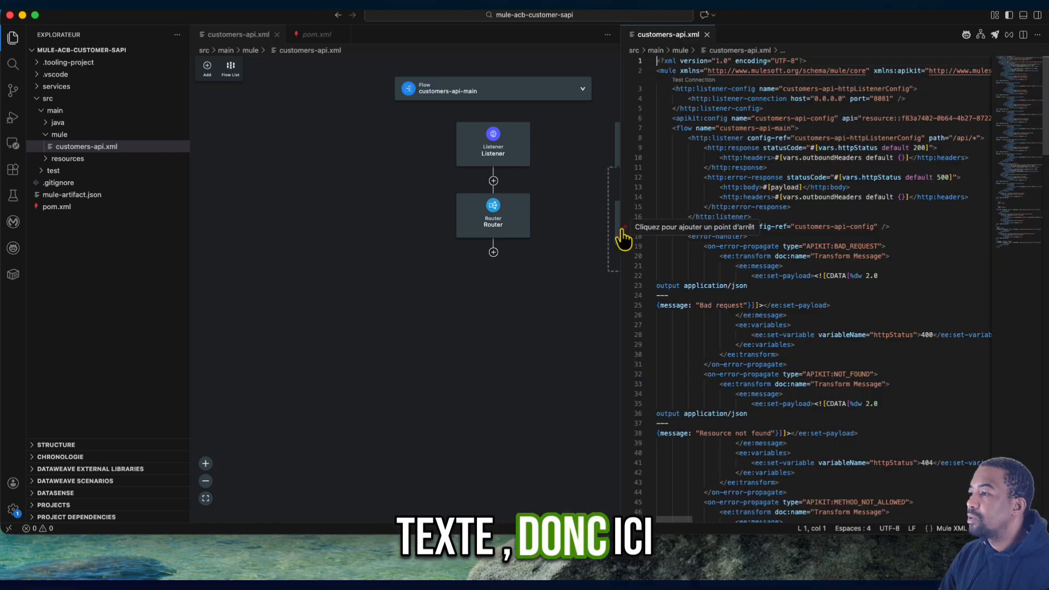
pyautogui.moveTo(621, 230); pyautogui.dragTo(461, 148)
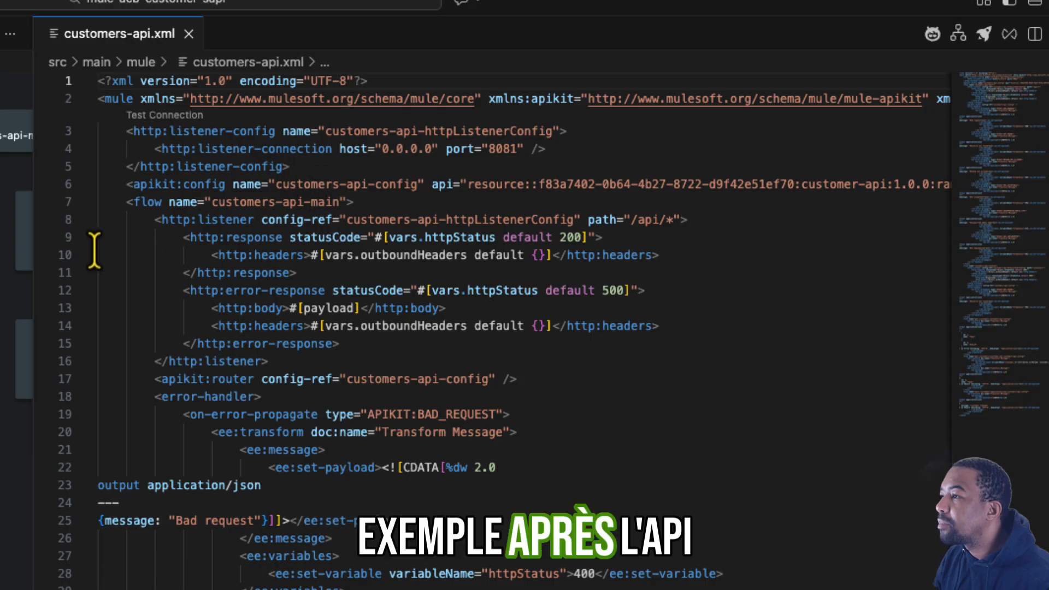
pyautogui.click(118, 202)
pyautogui.press('Return')
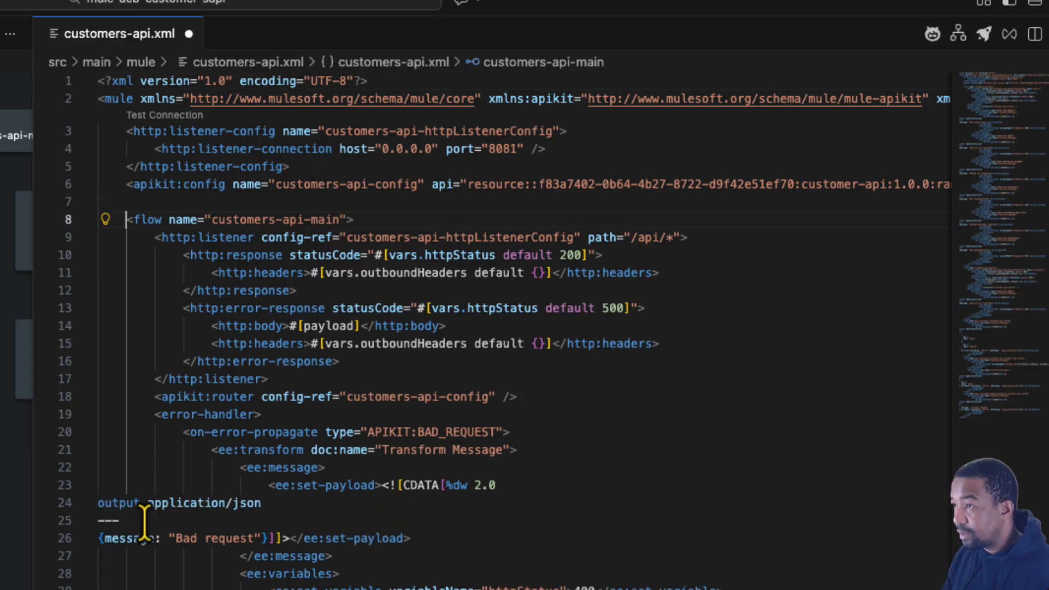
pyautogui.press('Up')
pyautogui.press('super+v')
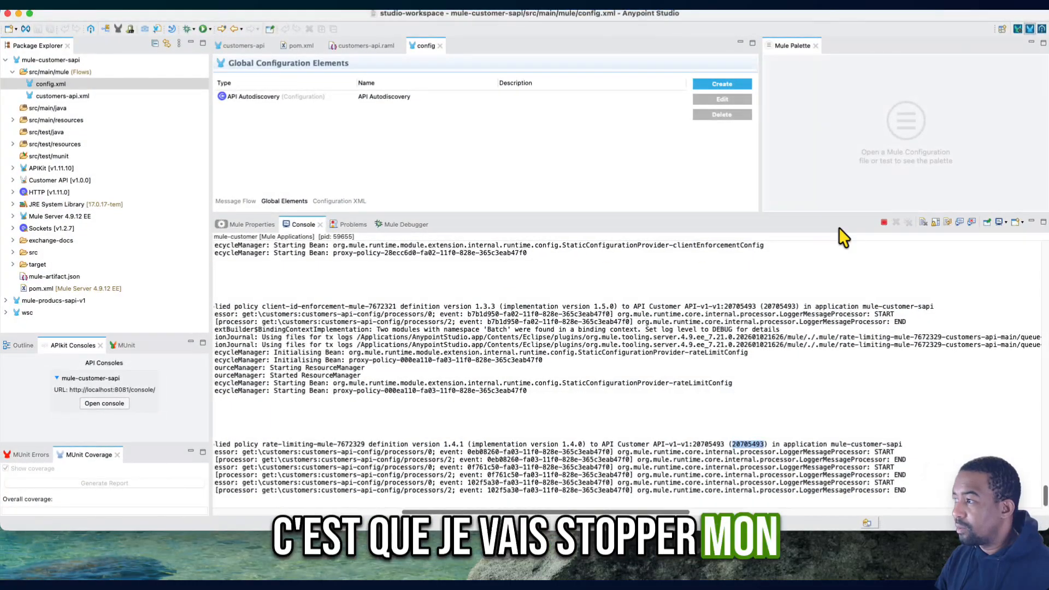
# - Switch to Anypoint Studio, stop the running mule-customer application and remove all terminated launches from the console
pyautogui.click(883, 222)
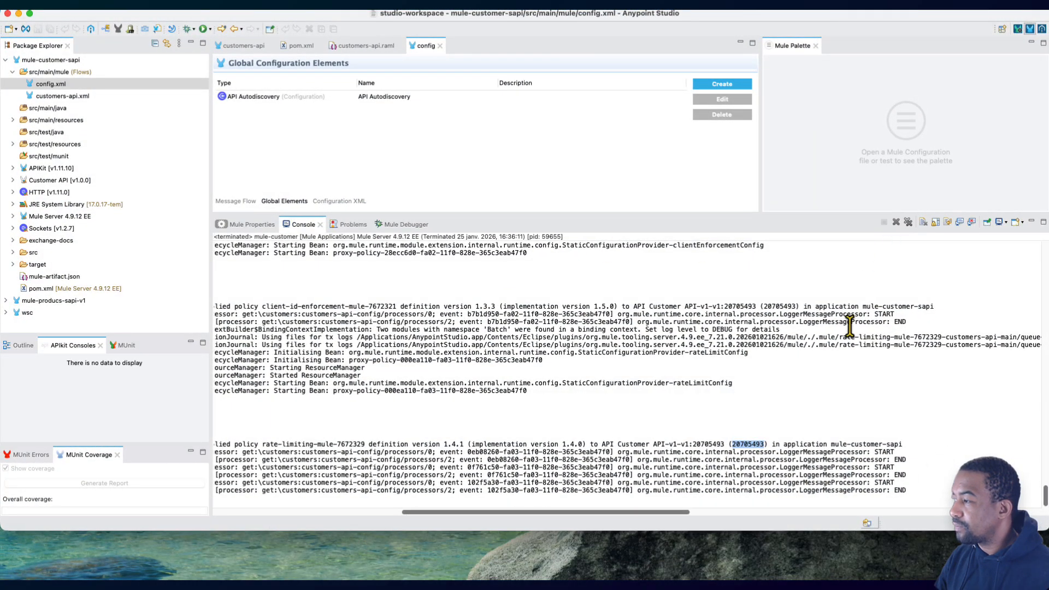
pyautogui.click(908, 222)
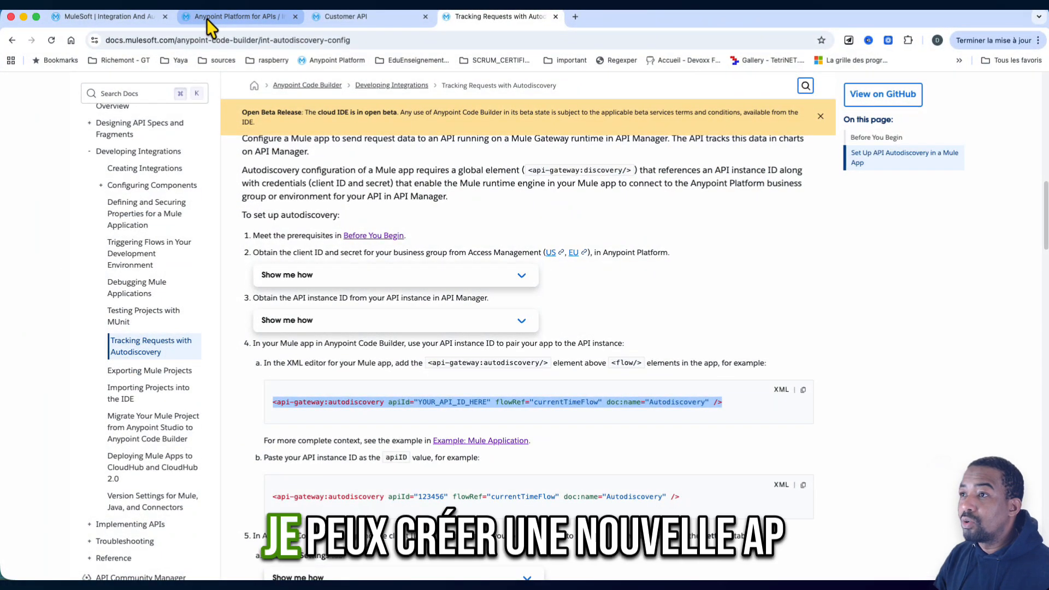
# - Switch to API Manager's DEV instance list and start adding a new API on Mule Gateway, connecting to an existing Mule 4 application
pyautogui.click(206, 18)
pyautogui.click(19, 217)
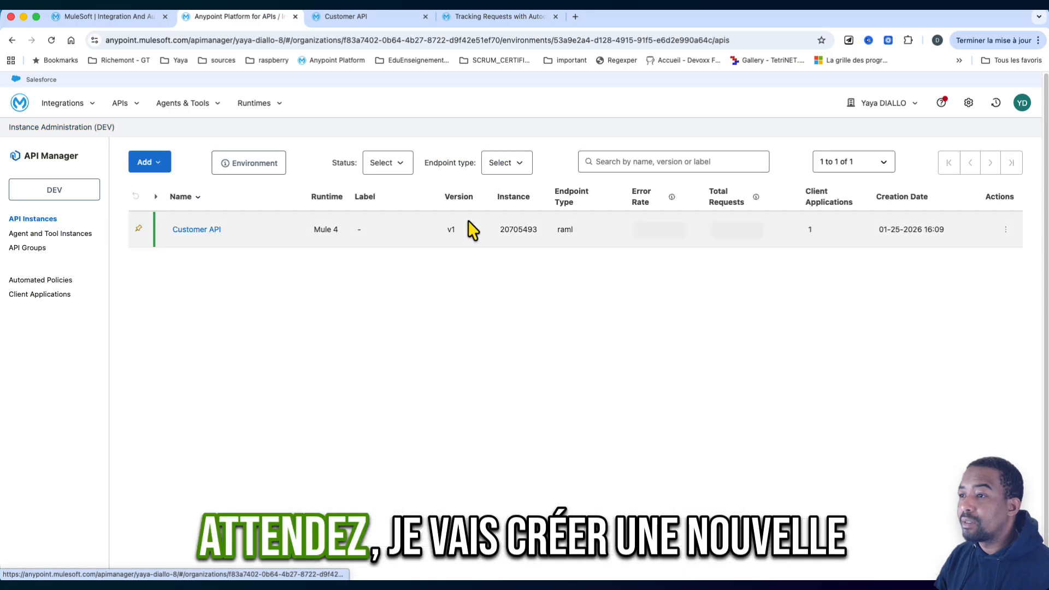
pyautogui.click(152, 164)
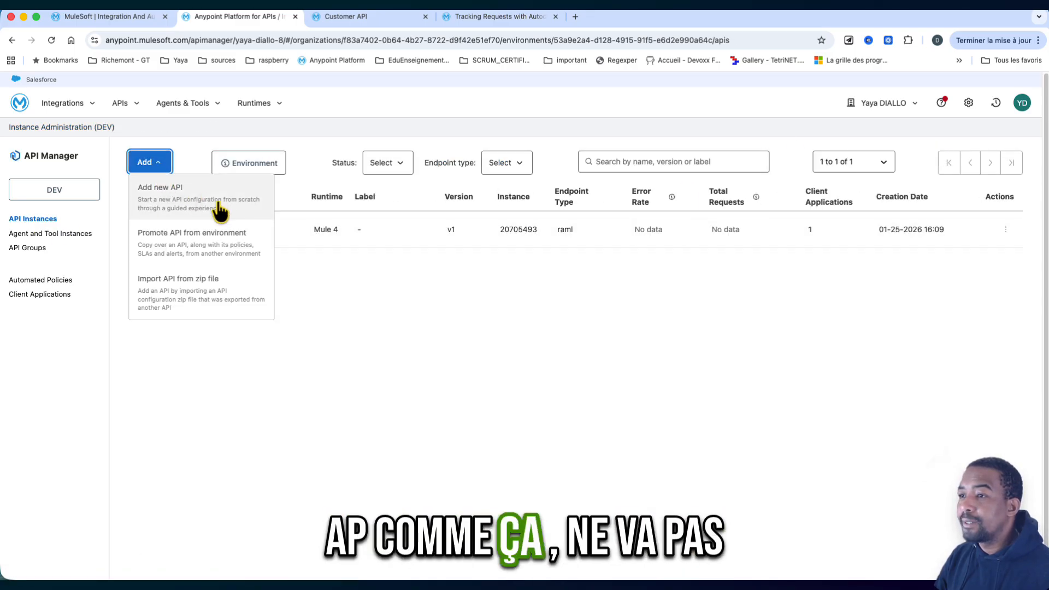
pyautogui.click(213, 209)
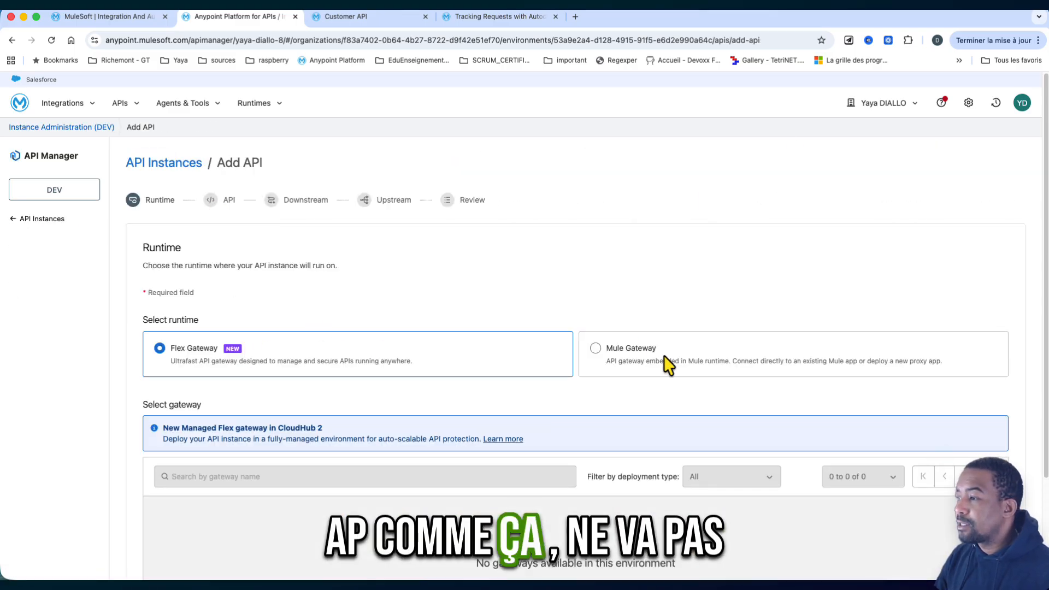
pyautogui.click(595, 348)
pyautogui.scroll(-1, 335, 369)
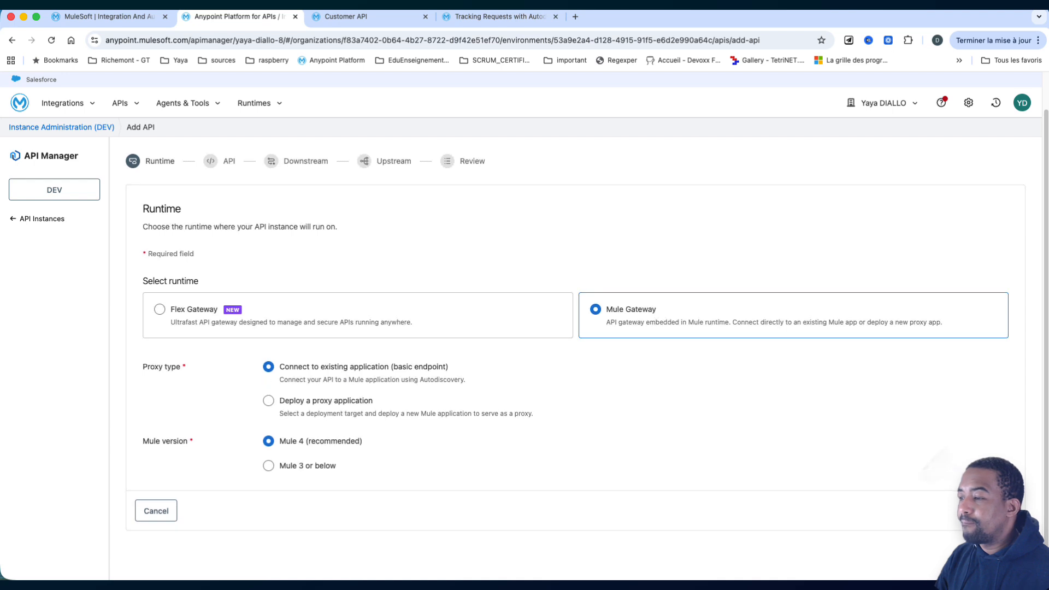
pyautogui.click(999, 511)
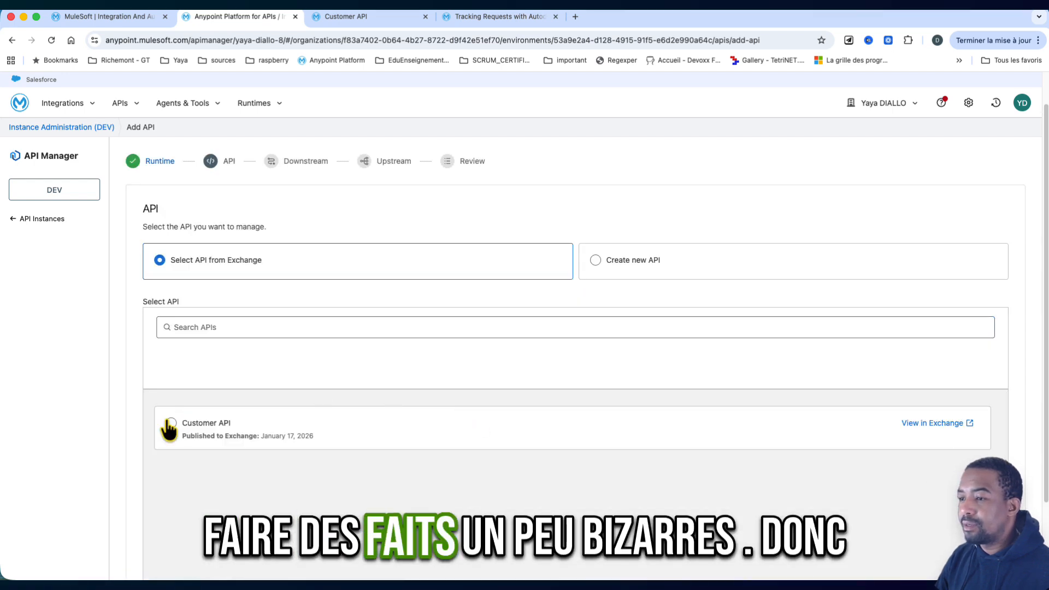
# - Select Customer API from Exchange, keep the RAML/OAS v1 asset 1.0.0 with default downstream and upstream settings, and save the instance
pyautogui.click(171, 422)
pyautogui.scroll(-5, 932, 441)
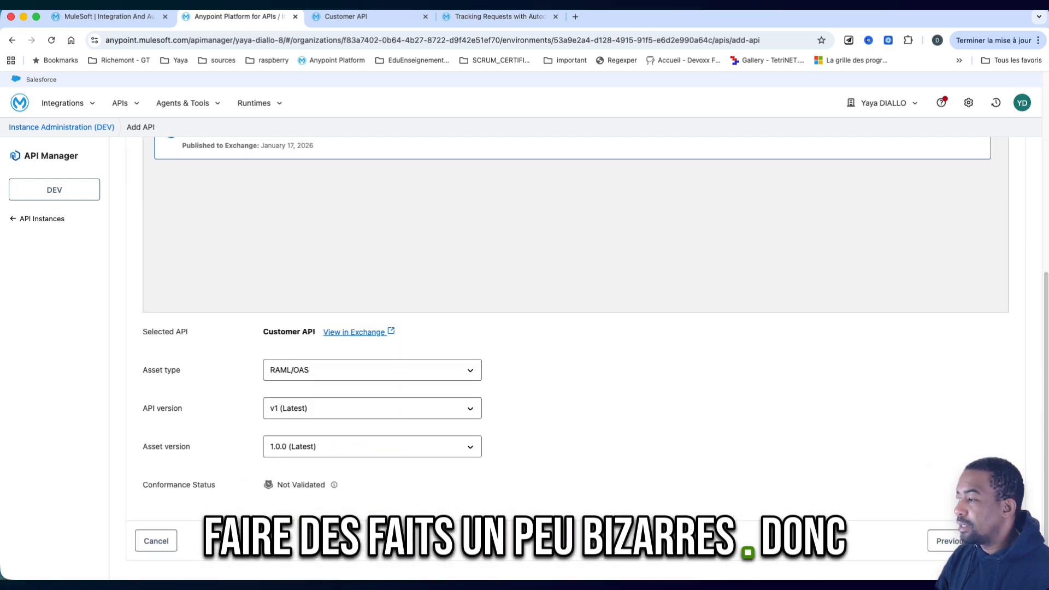
pyautogui.click(1004, 538)
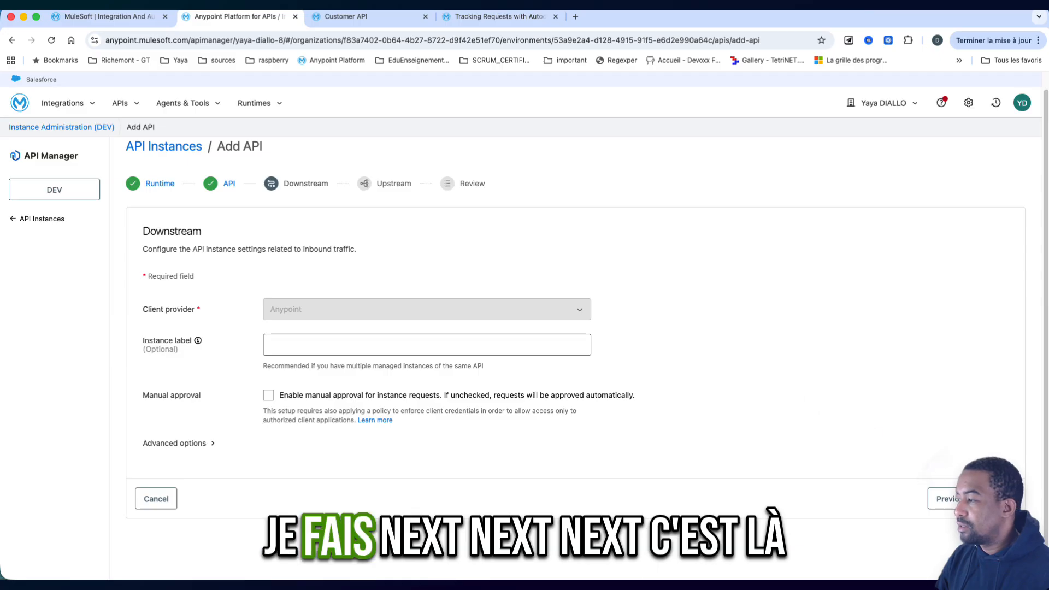
pyautogui.click(998, 498)
pyautogui.click(998, 365)
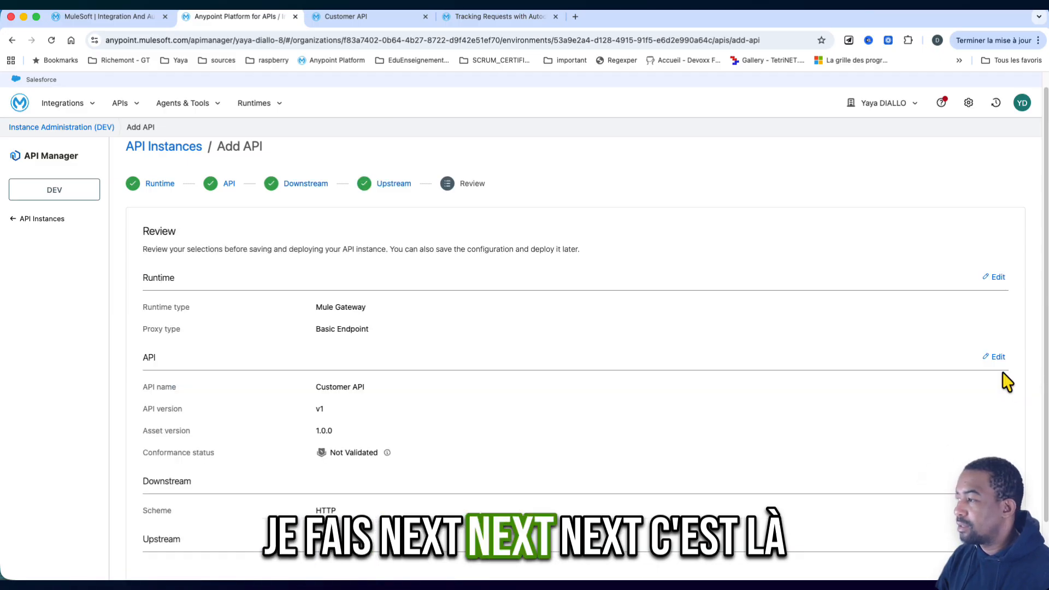
pyautogui.scroll(-2, 1002, 379)
pyautogui.click(989, 540)
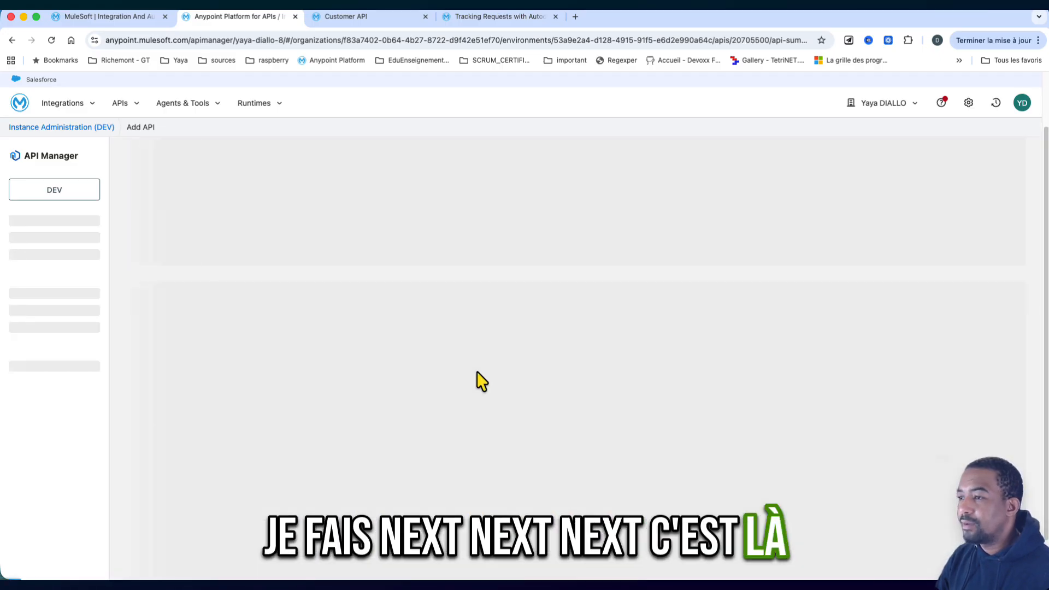
# - Copy the new instance's API ID and, in Visual Studio Code, set the autodiscovery apiId to 20705500 in customers-api.xml
pyautogui.doubleClick(493, 306)
pyautogui.press('super+c')
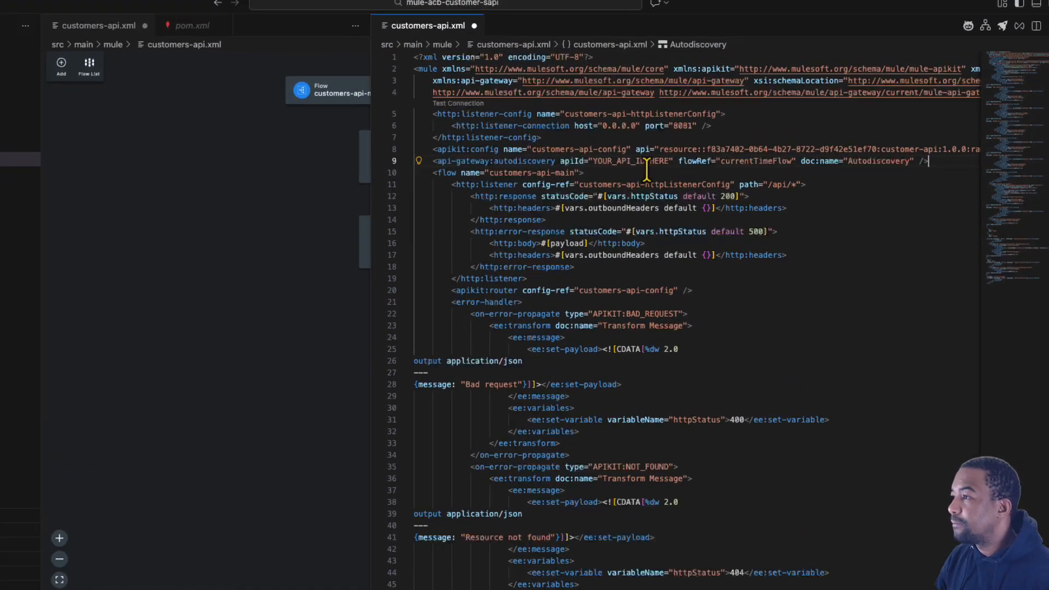
pyautogui.doubleClick(646, 160)
pyautogui.press('super+v')
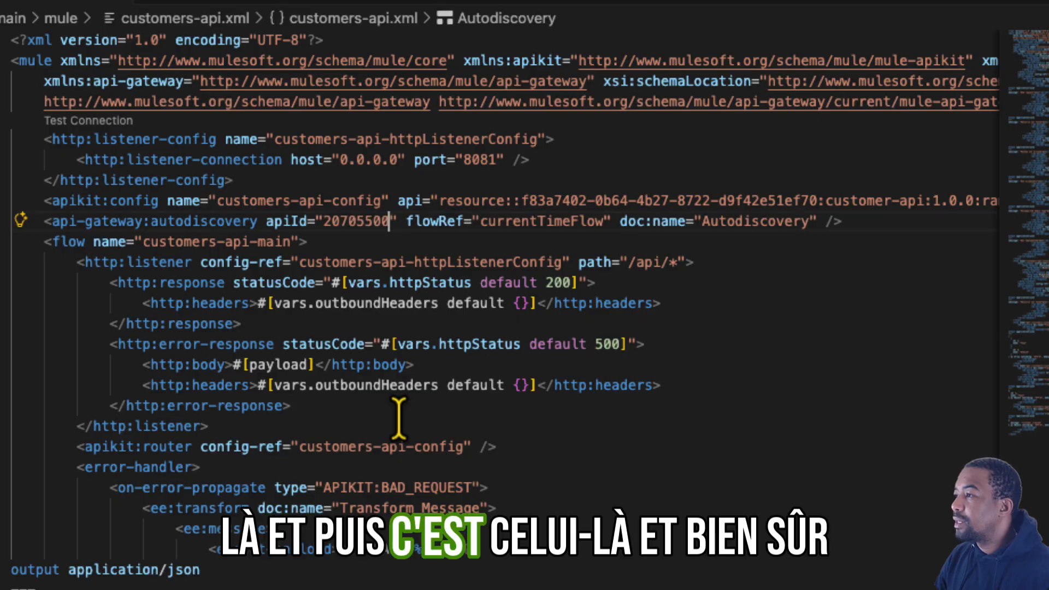
# - Set the autodiscovery flowRef to customers-api-main, save customers-api.xml and close its XML source editor
pyautogui.click(207, 242)
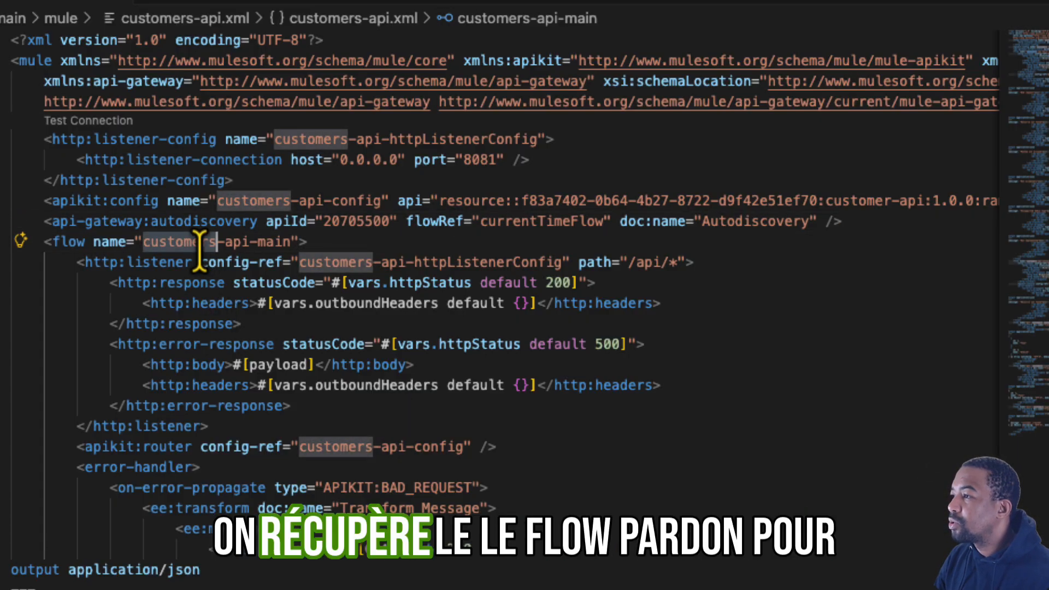
pyautogui.moveTo(301, 246); pyautogui.dragTo(143, 242)
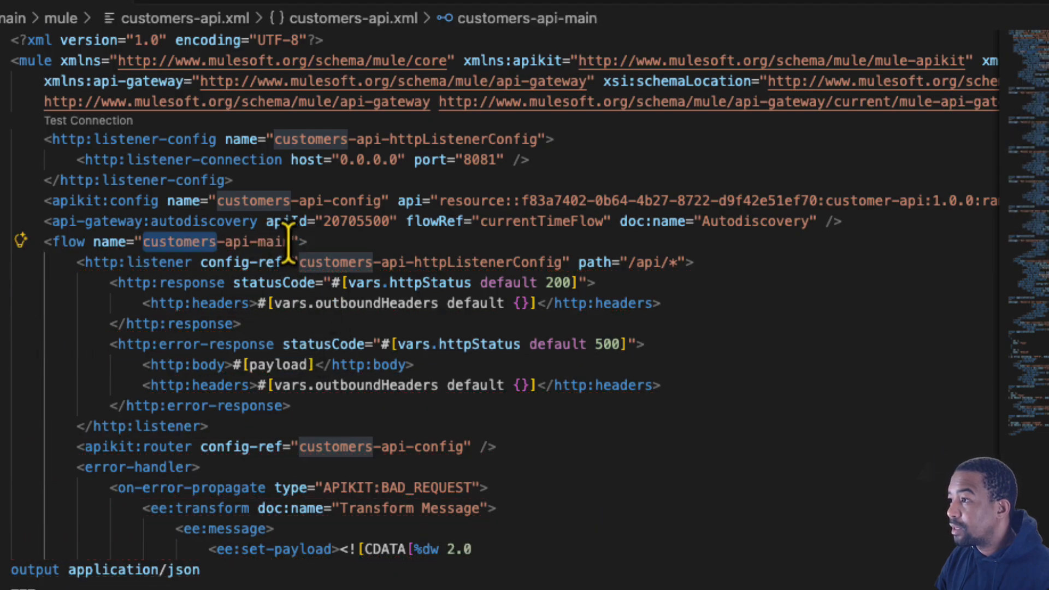
pyautogui.moveTo(289, 242); pyautogui.dragTo(250, 244)
pyautogui.moveTo(146, 242); pyautogui.dragTo(143, 241)
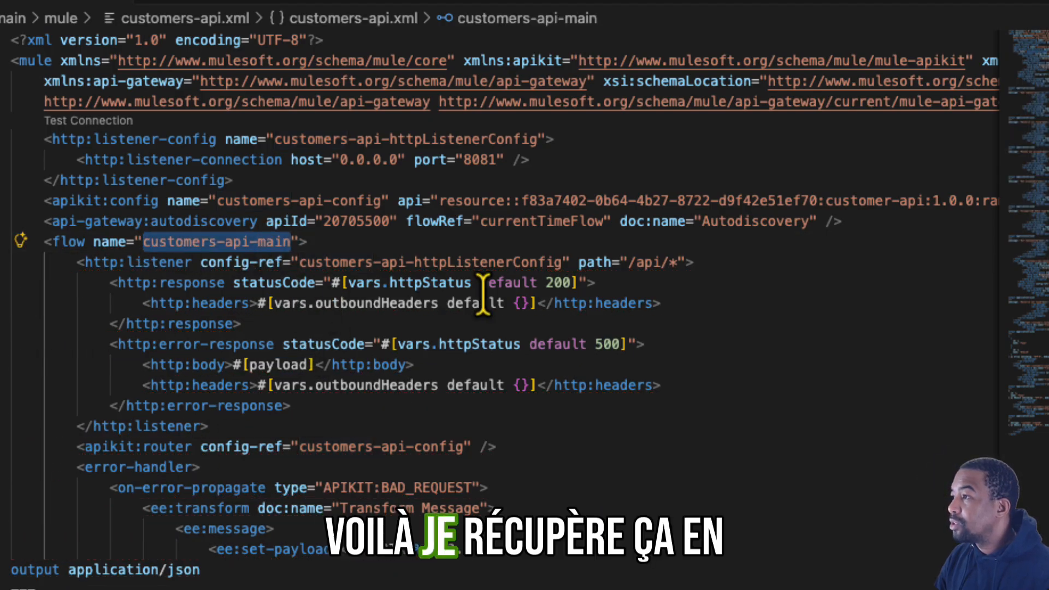
pyautogui.doubleClick(554, 200)
pyautogui.doubleClick(544, 219)
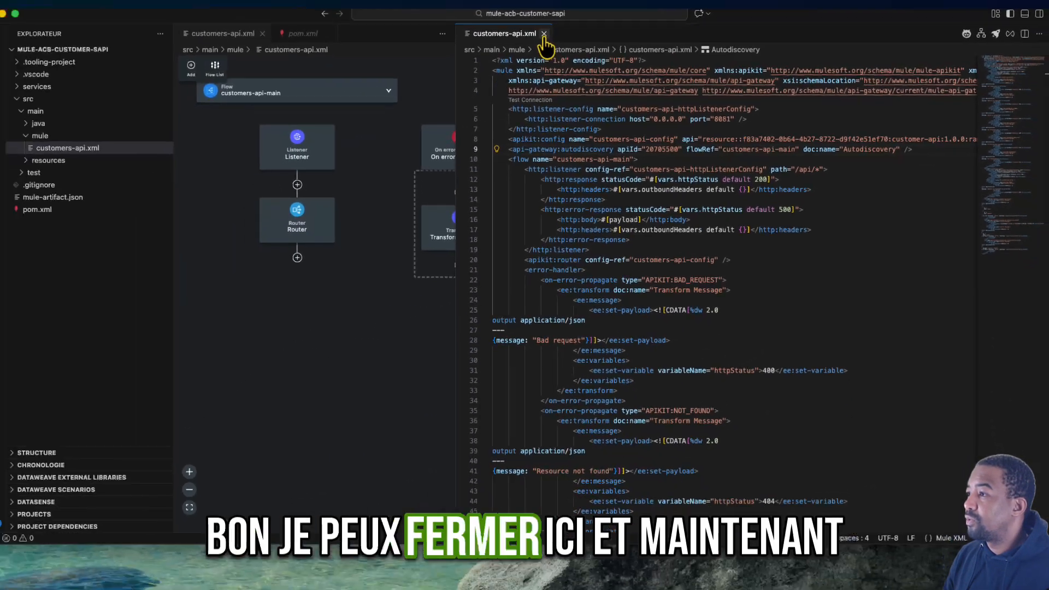
pyautogui.click(548, 36)
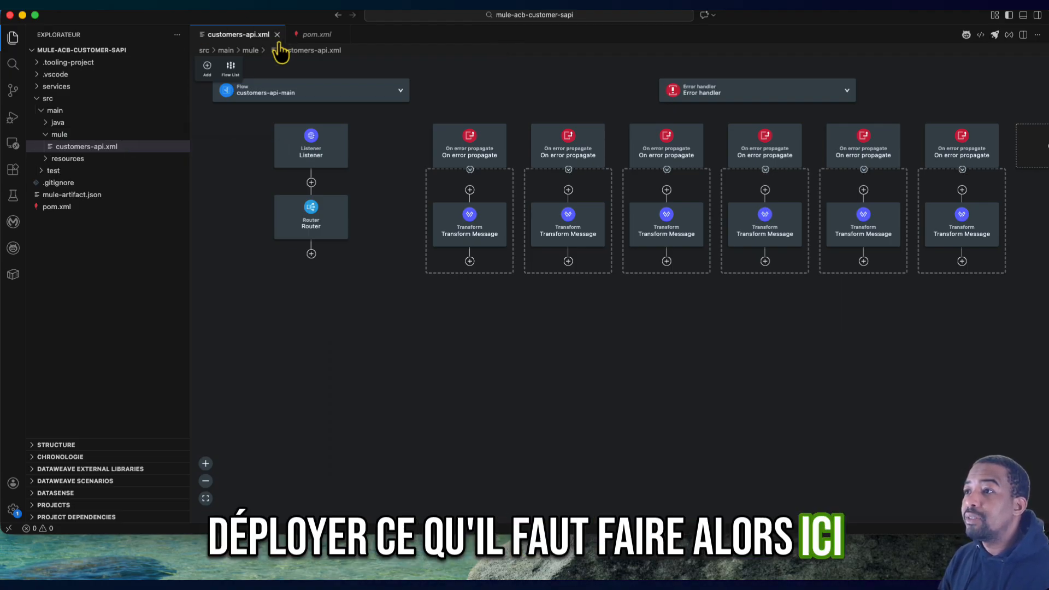
# - Open the user settings, search for Runtime and go to the end of the Mule Runtime Default Arguments value
pyautogui.click(14, 511)
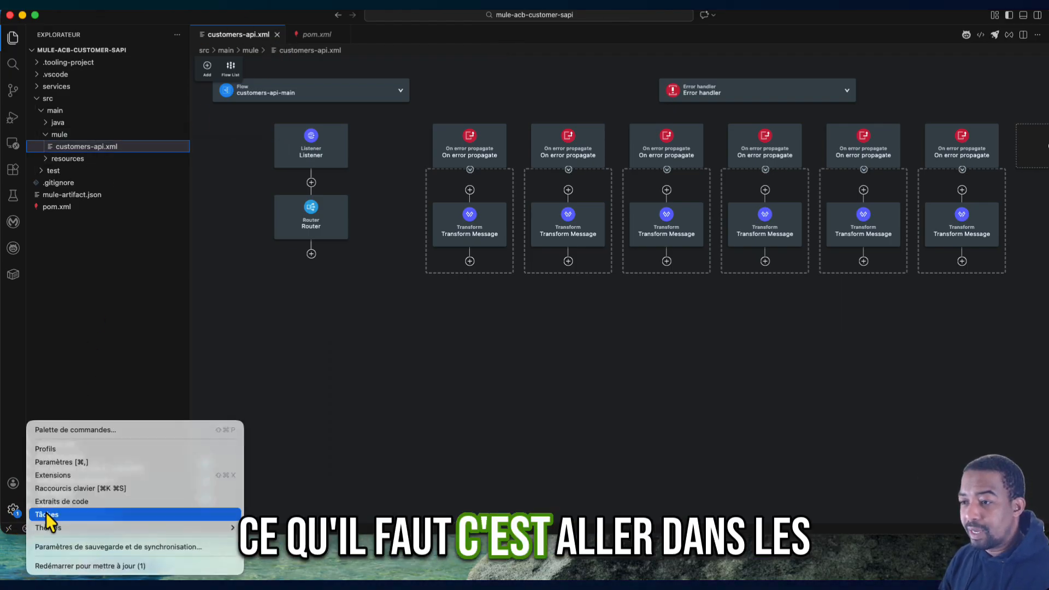
pyautogui.click(74, 467)
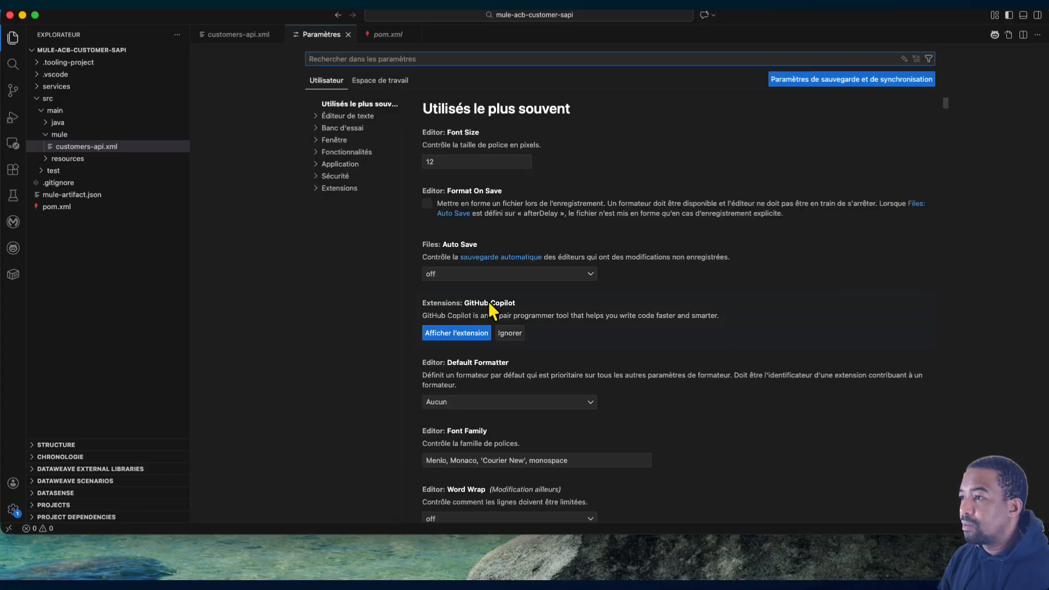
pyautogui.scroll(-15, 489, 305)
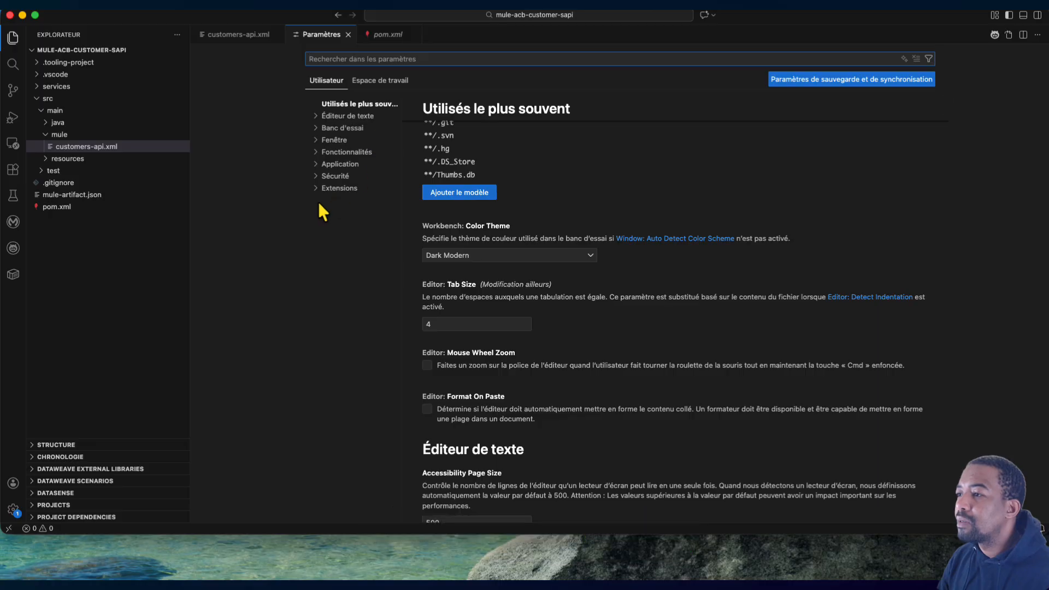
pyautogui.write('deplo')
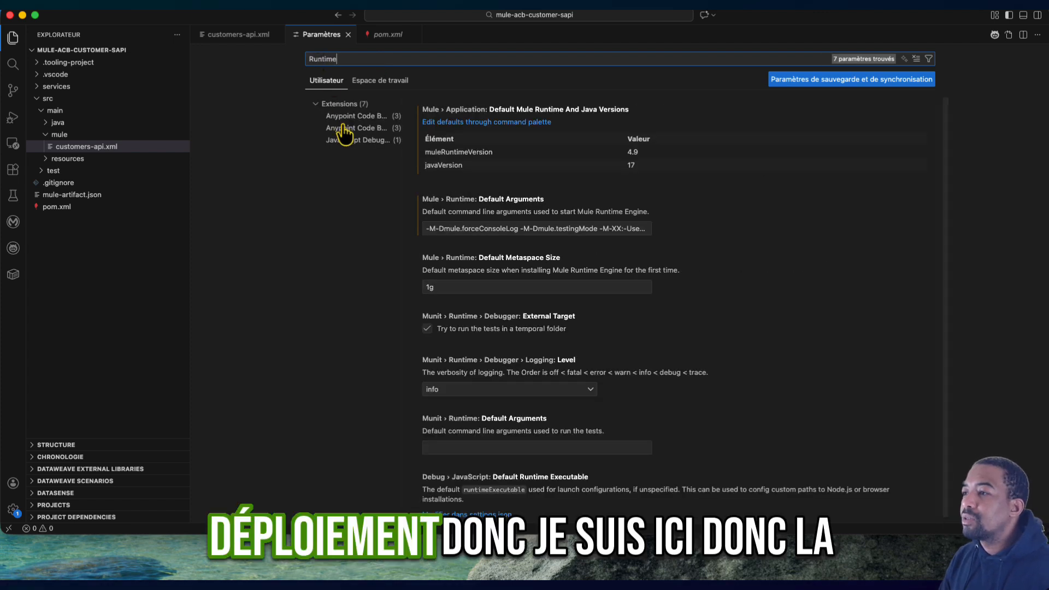
pyautogui.click(355, 118)
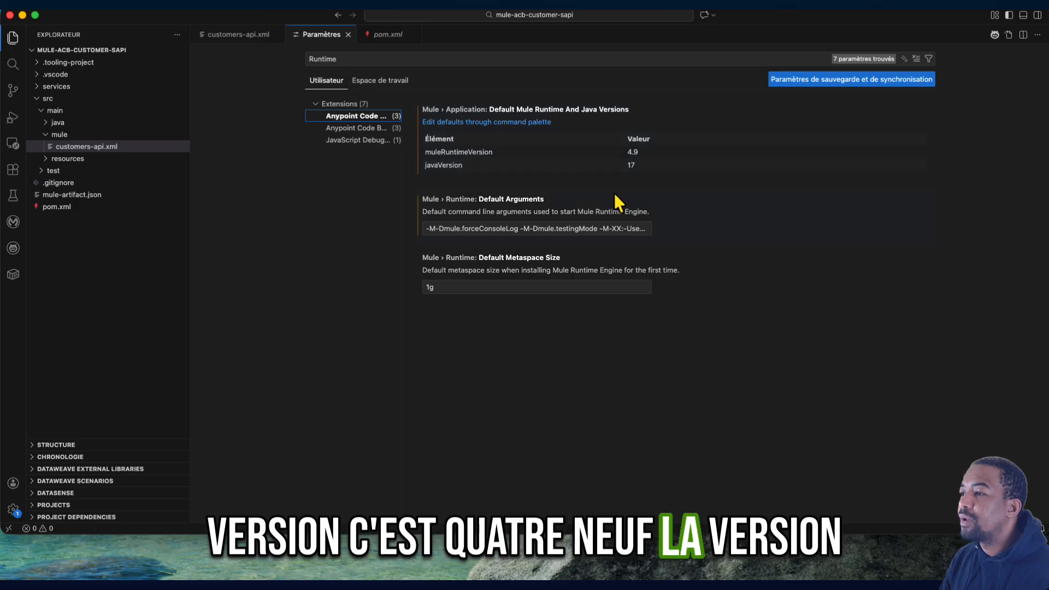
pyautogui.moveTo(538, 230); pyautogui.dragTo(691, 232)
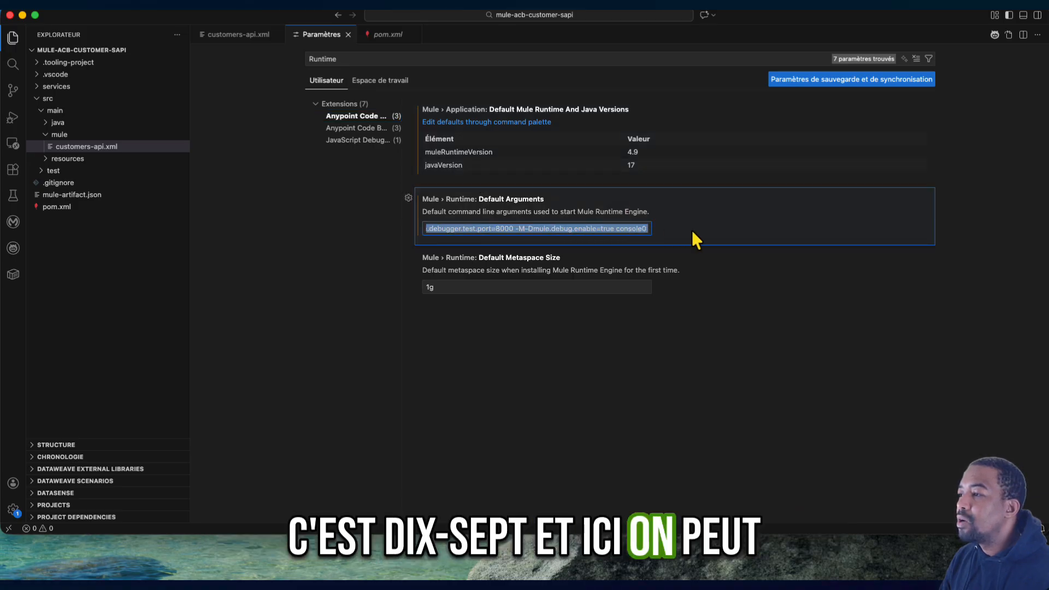
pyautogui.click(612, 229)
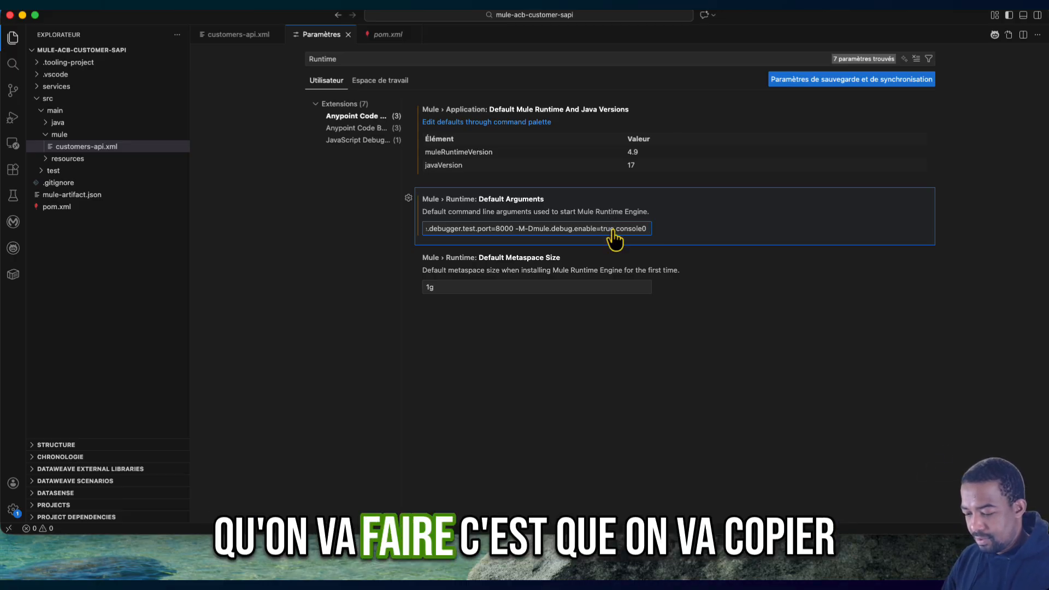
# - Close the Safari sign-in window, copy the example client_id and client_secret arguments from the autodiscovery page in Chrome, and paste them into the credentials note
pyautogui.press('super+Tab')
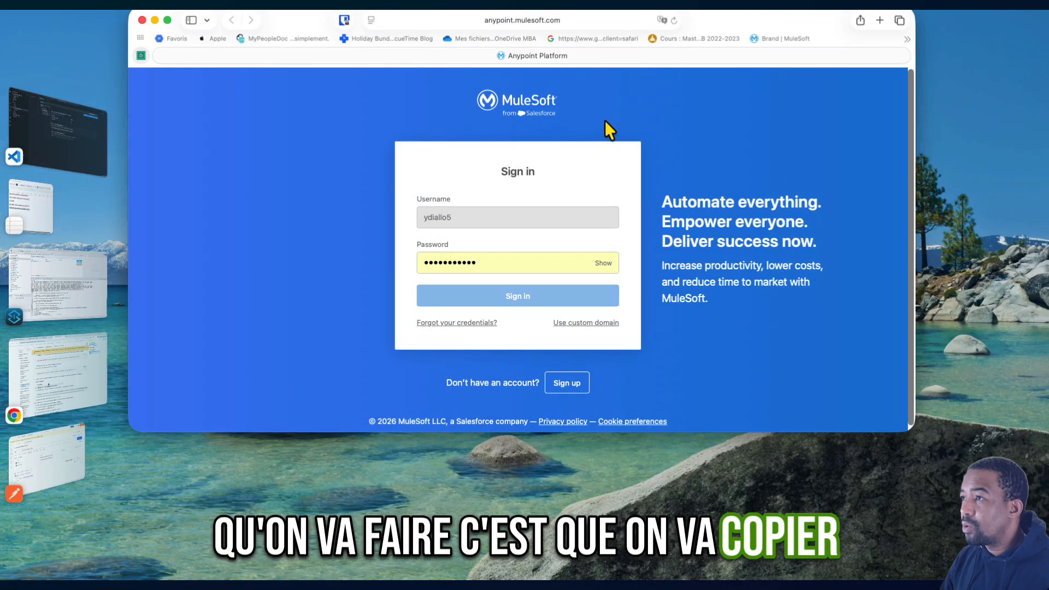
pyautogui.click(143, 22)
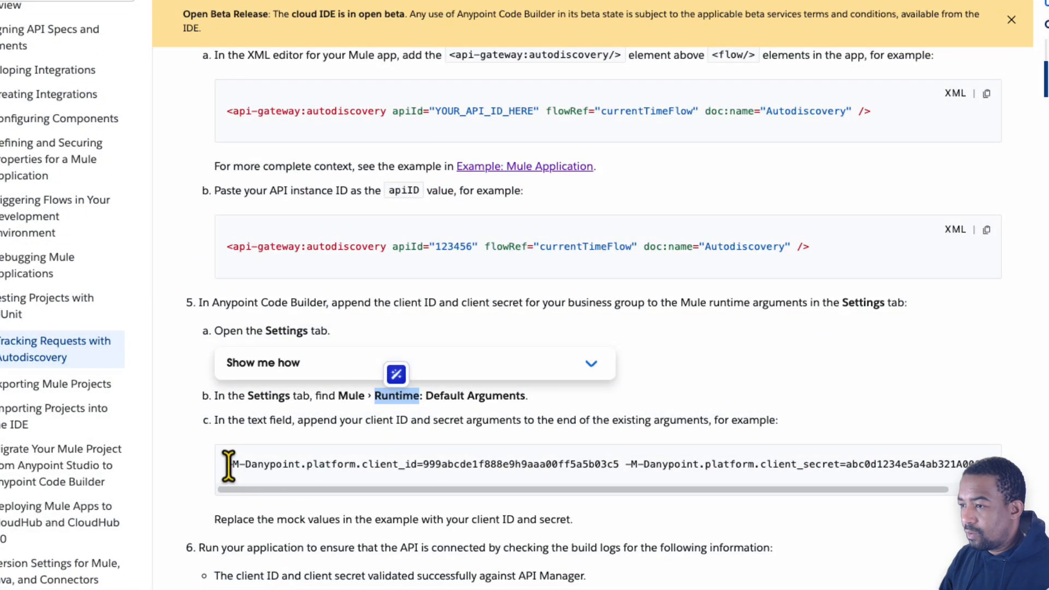
pyautogui.moveTo(228, 465); pyautogui.dragTo(1026, 494)
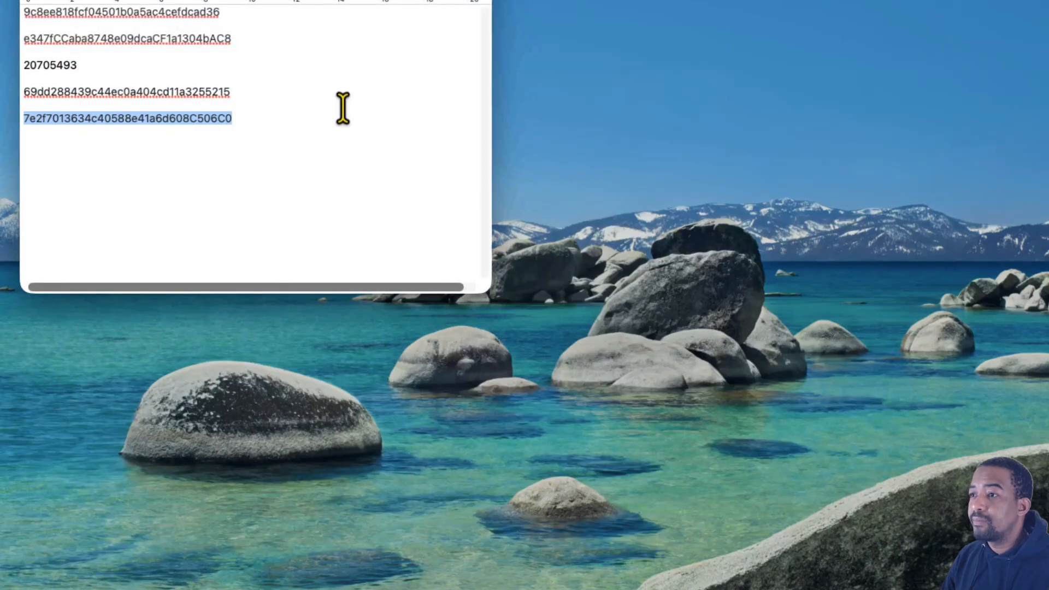
pyautogui.press('super+v')
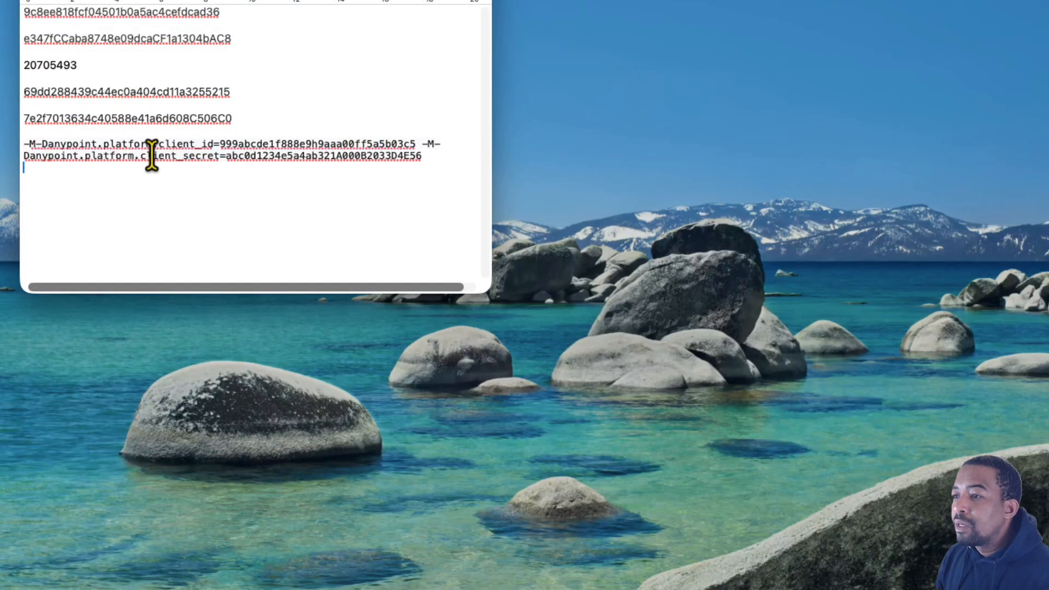
# - Replace the mock client ID and client secret in the pasted arguments with the real ones from the note, without extra spaces after the equals signs
pyautogui.doubleClick(93, 12)
pyautogui.press('super+c')
pyautogui.doubleClick(322, 143)
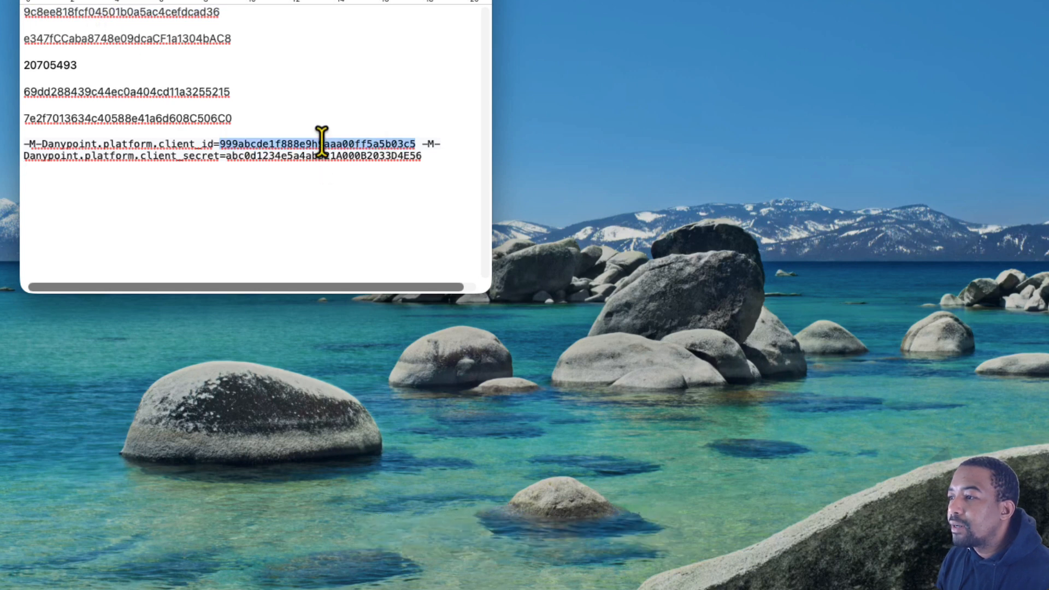
pyautogui.press('super+v')
pyautogui.doubleClick(122, 37)
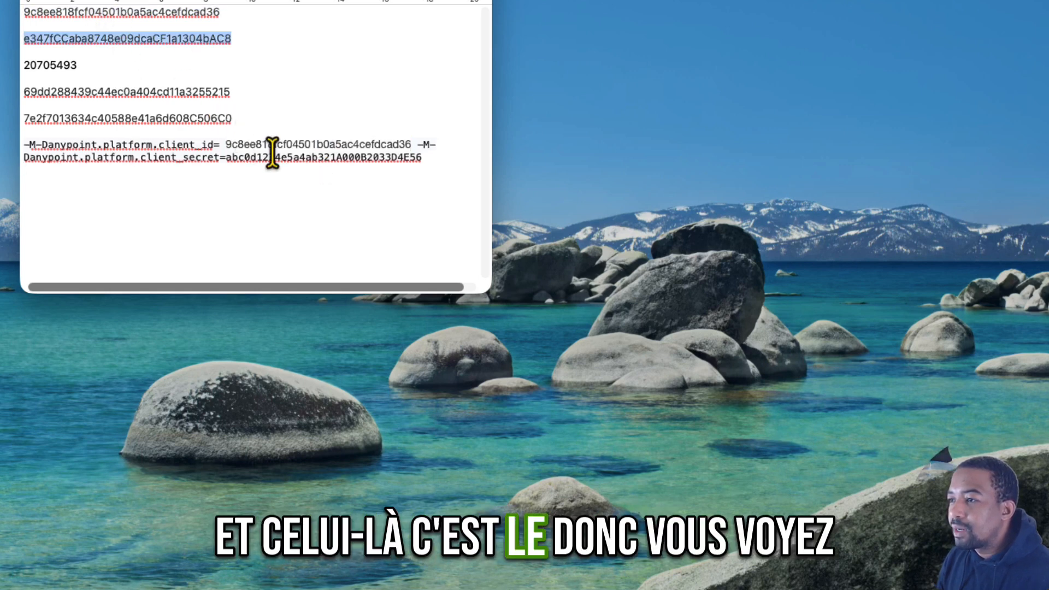
pyautogui.press('super+c')
pyautogui.doubleClick(292, 158)
pyautogui.press('super+v')
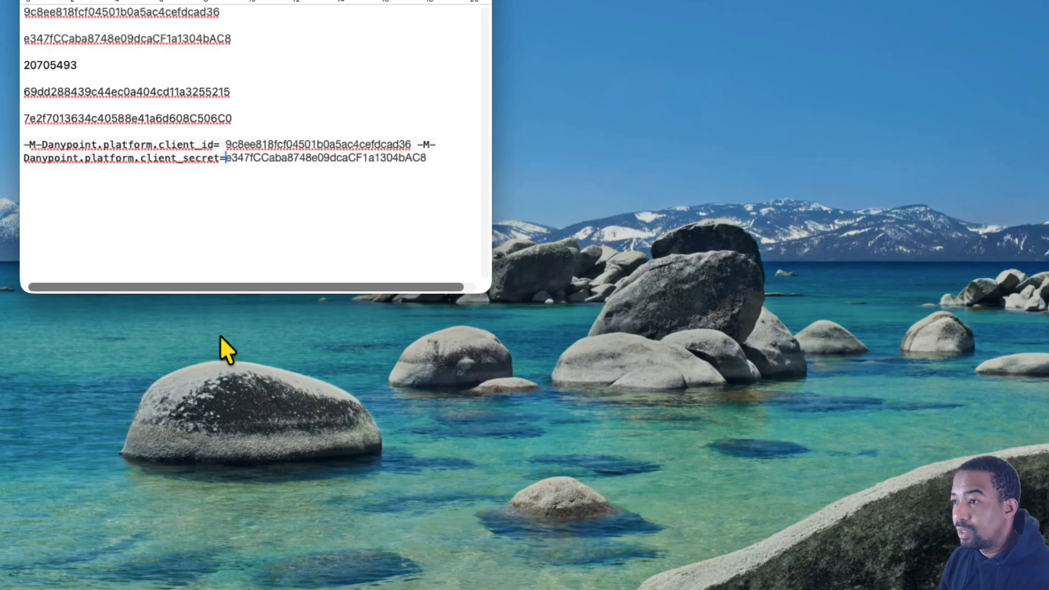
pyautogui.press('BackSpace')
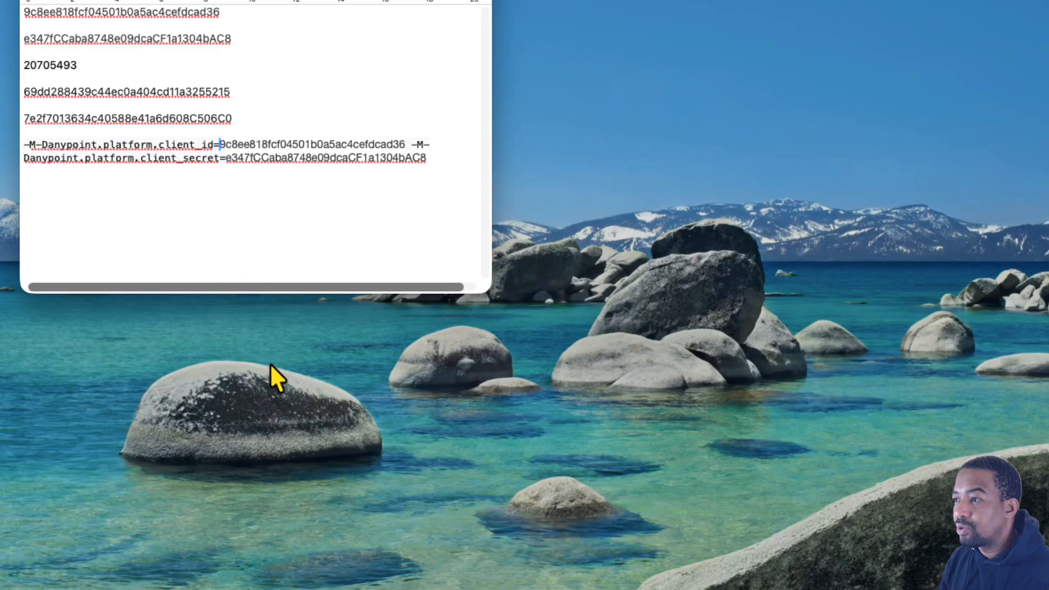
# - Copy the completed client_id and client_secret arguments from the note and leave the note window
pyautogui.click(435, 163)
pyautogui.press('super+shift+Left')
pyautogui.hotkey('shift', 'Up')
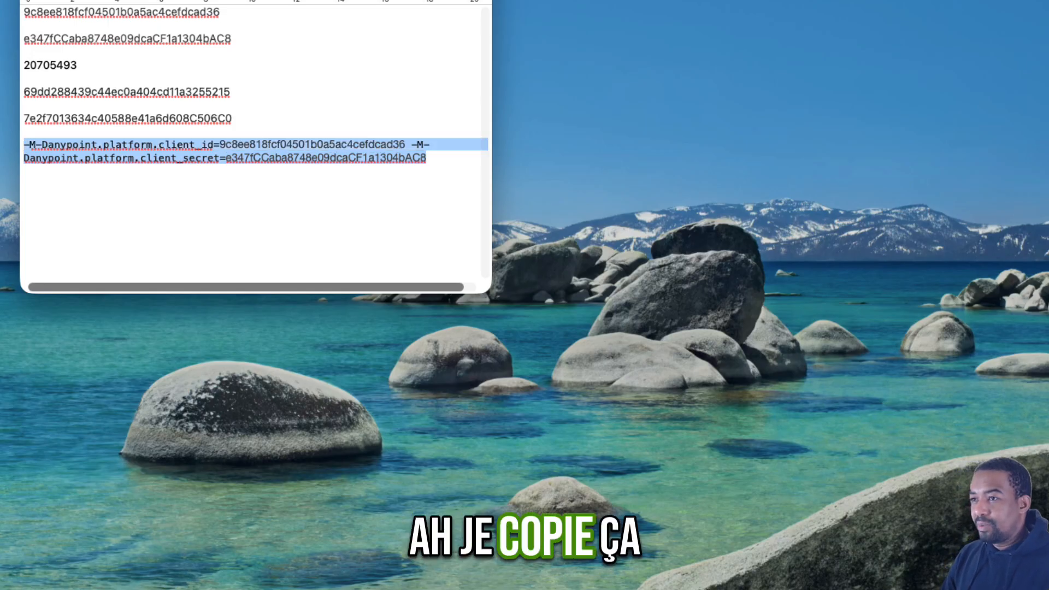
pyautogui.click(61, 158)
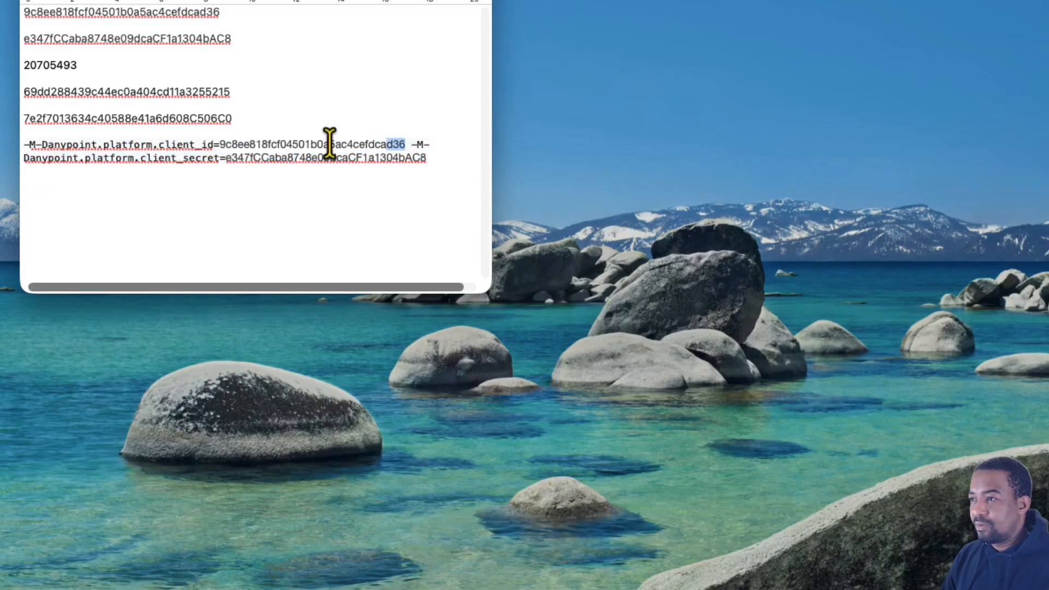
pyautogui.press('super+shift+Left')
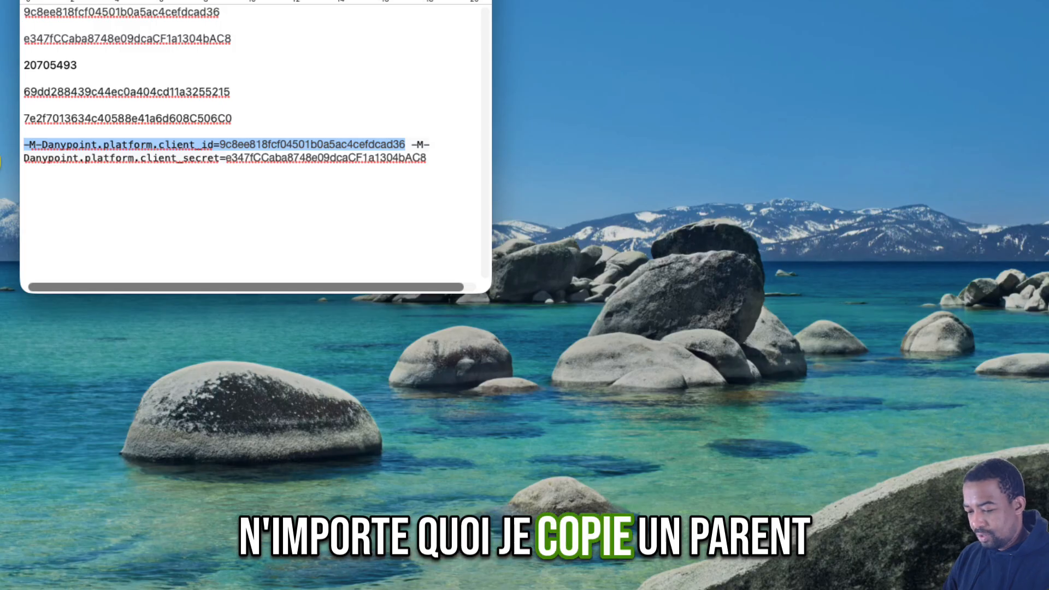
pyautogui.hotkey('ctrl', 'Right')
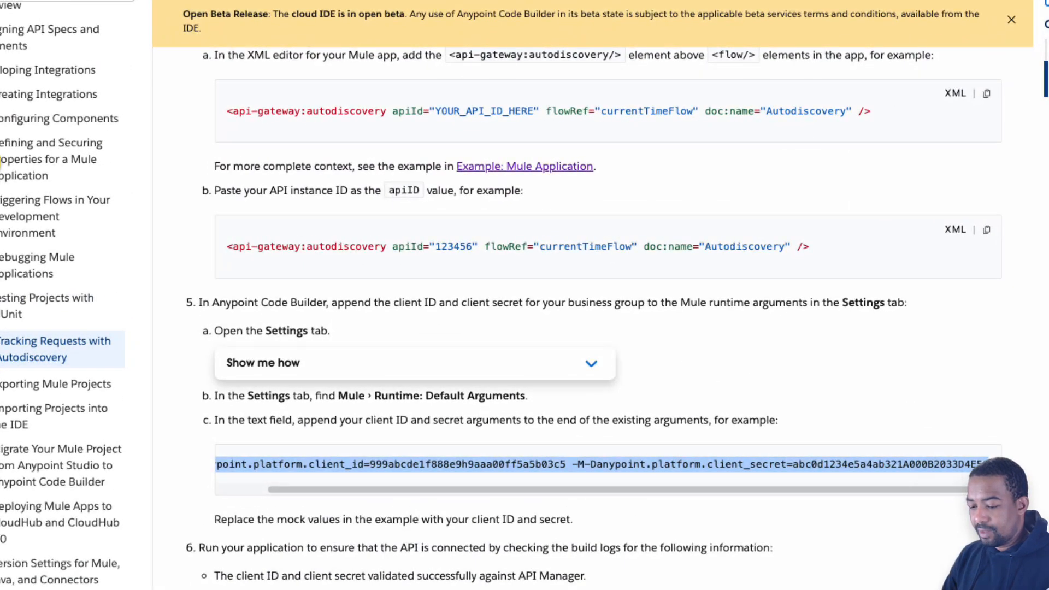
# - Append the client_id argument from the clipboard to the end of the Mule Runtime Default Arguments in Anypoint Code Builder
pyautogui.click(0, 163)
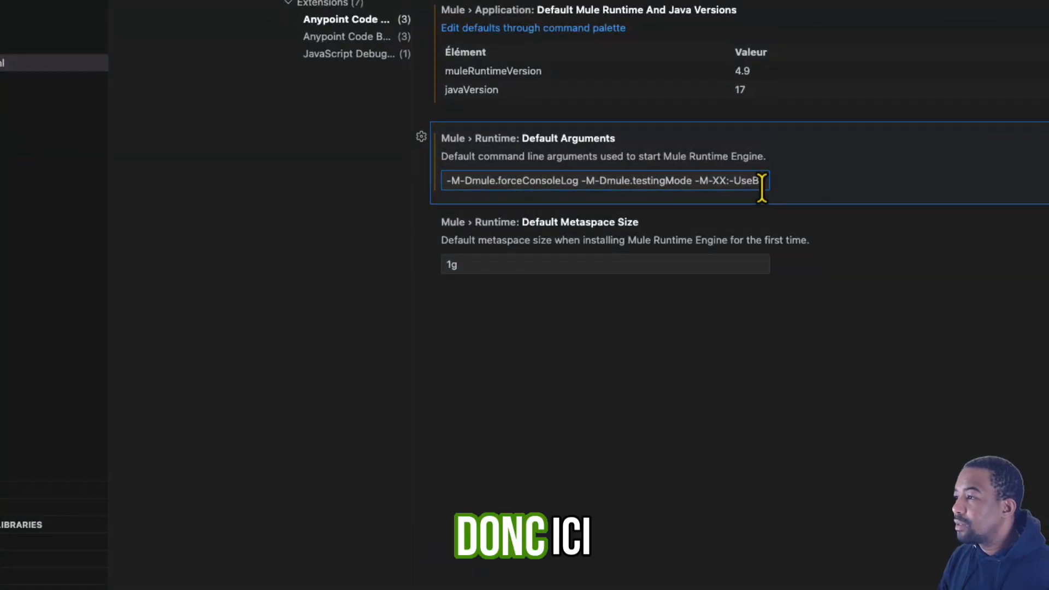
pyautogui.click(760, 185)
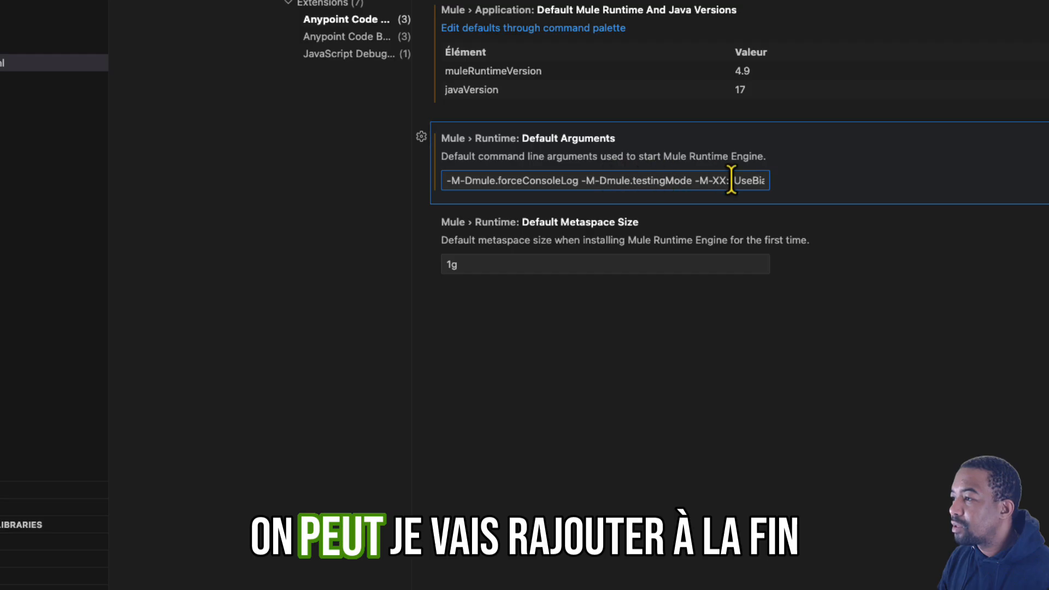
pyautogui.moveTo(731, 180); pyautogui.dragTo(893, 189)
pyautogui.press('Right')
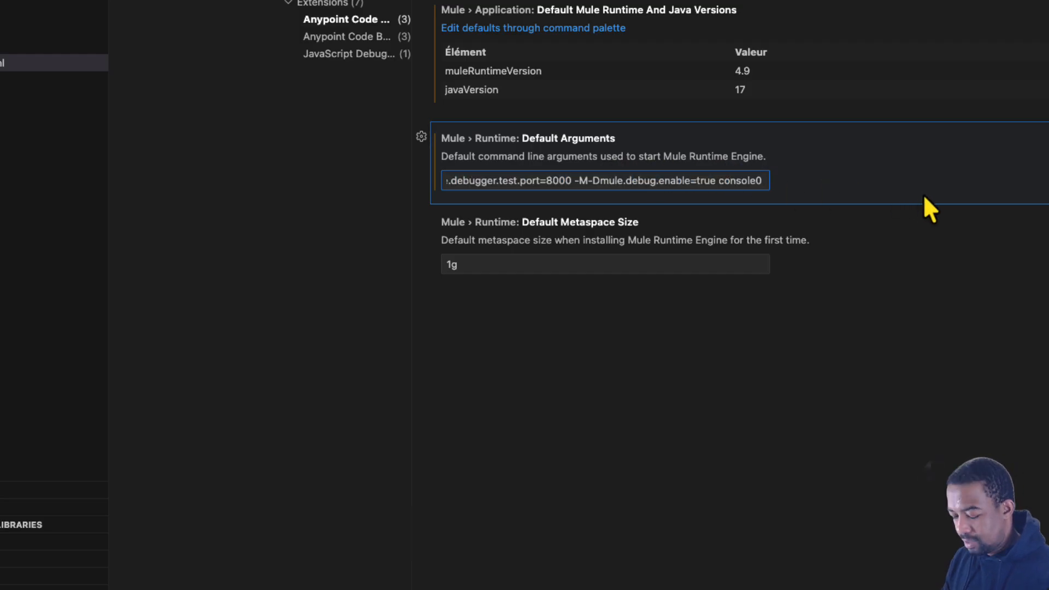
pyautogui.press('super+v')
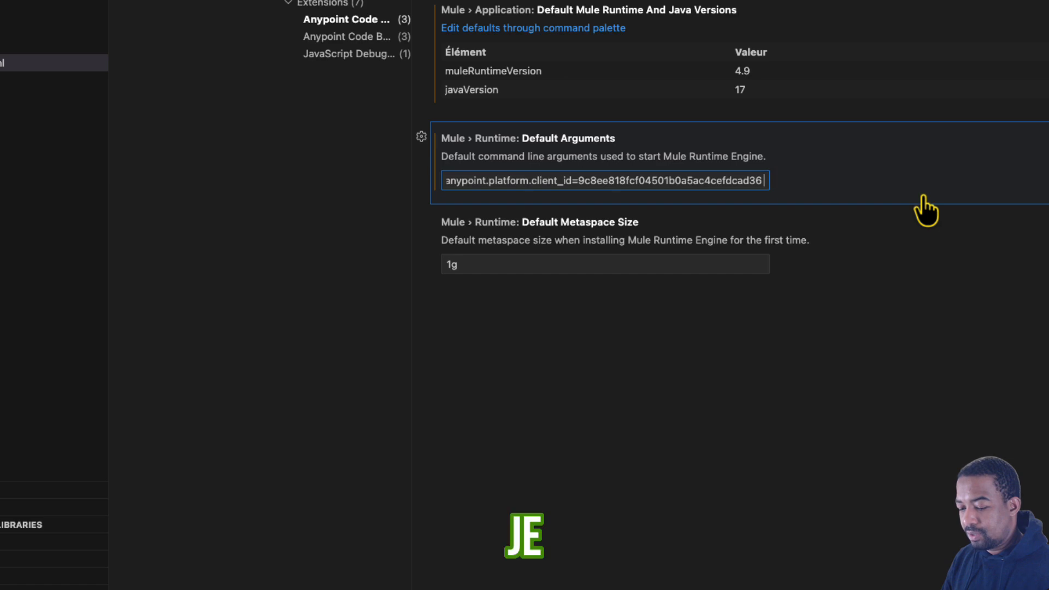
# - Copy the client_secret argument from the note and append it after the client_id argument in the Mule Runtime Default Arguments
pyautogui.press('super+Tab')
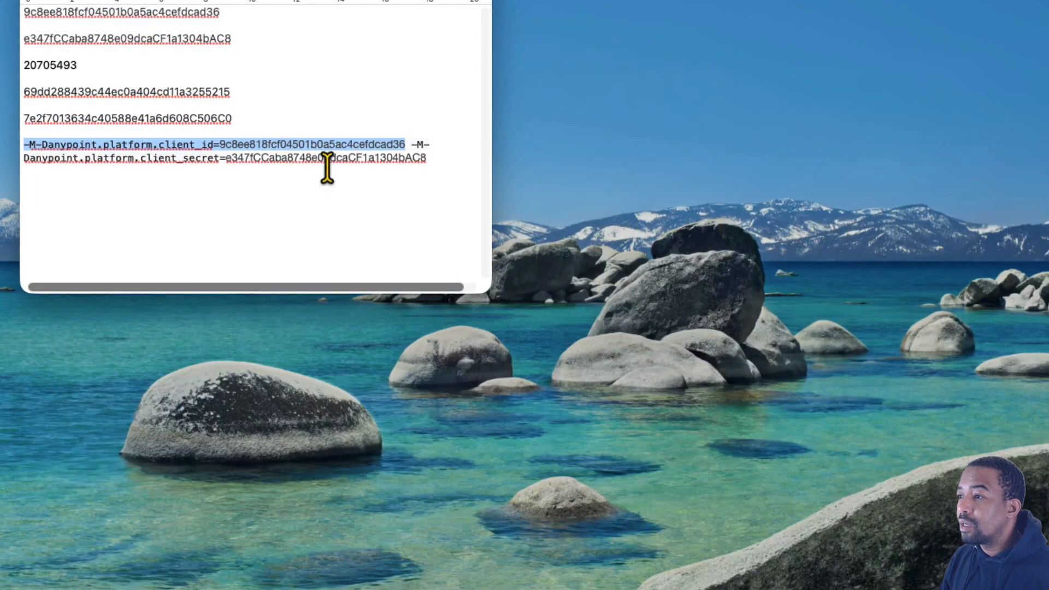
pyautogui.moveTo(494, 115); pyautogui.dragTo(866, 114)
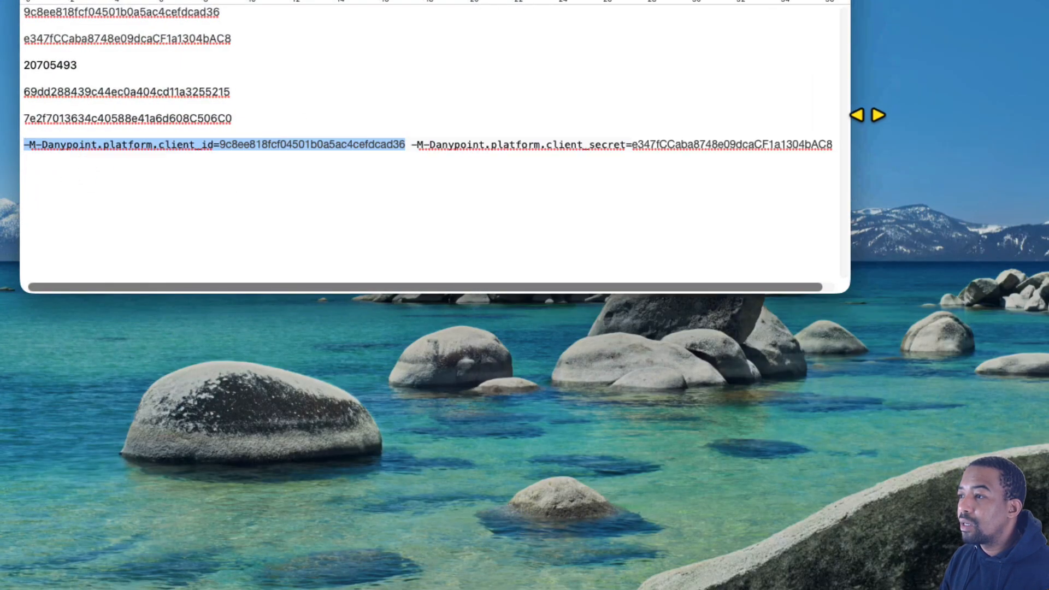
pyautogui.moveTo(411, 144); pyautogui.dragTo(860, 148)
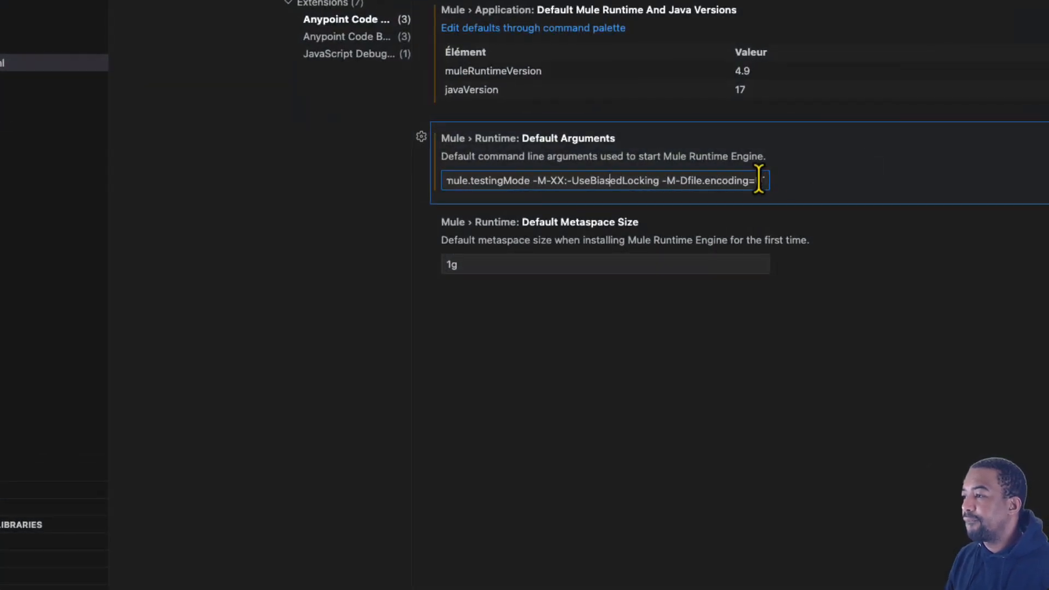
pyautogui.moveTo(748, 181); pyautogui.dragTo(1042, 196)
pyautogui.press('Right')
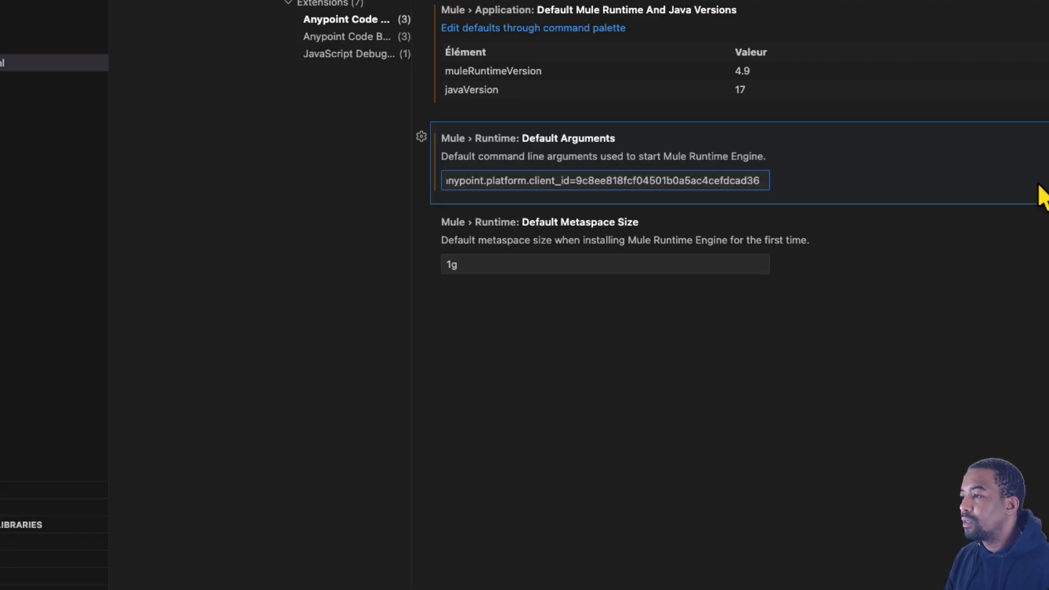
pyautogui.click(959, 284)
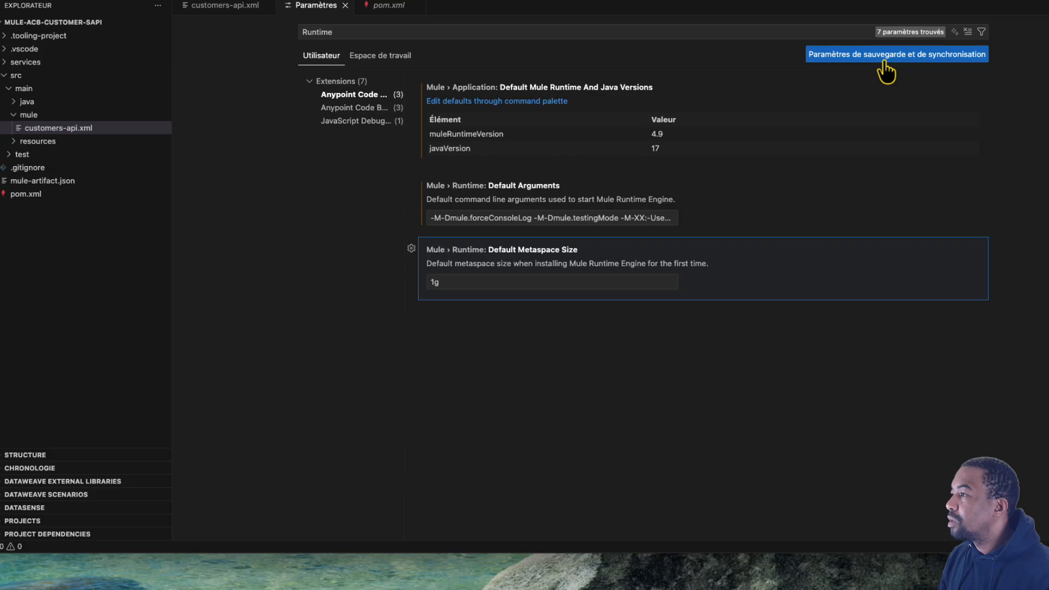
# - Dismiss the settings synchronisation options and check the end of the saved Mule Runtime Default Arguments value
pyautogui.click(883, 61)
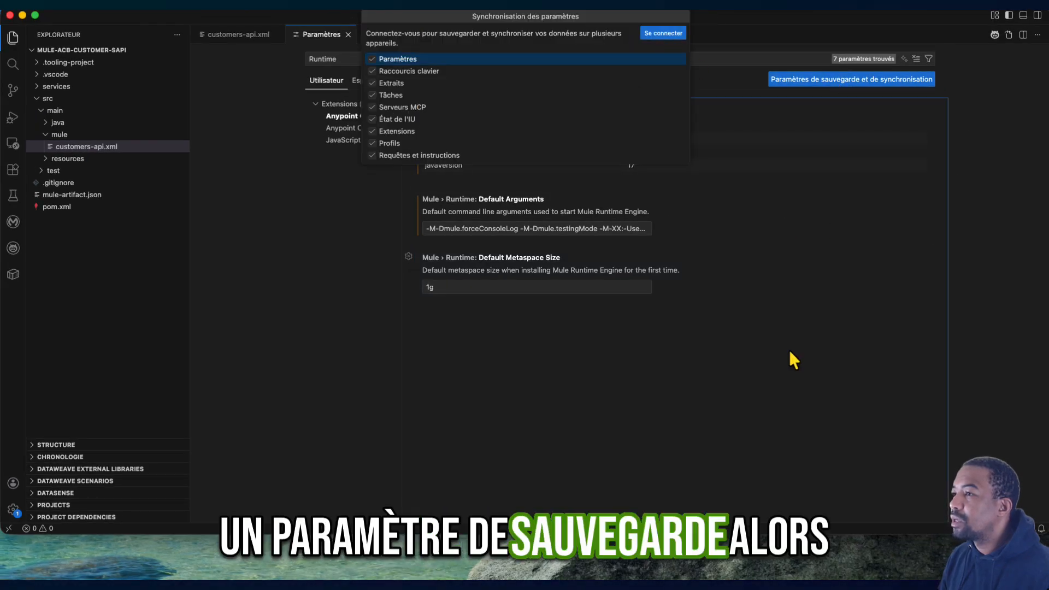
pyautogui.press('Escape')
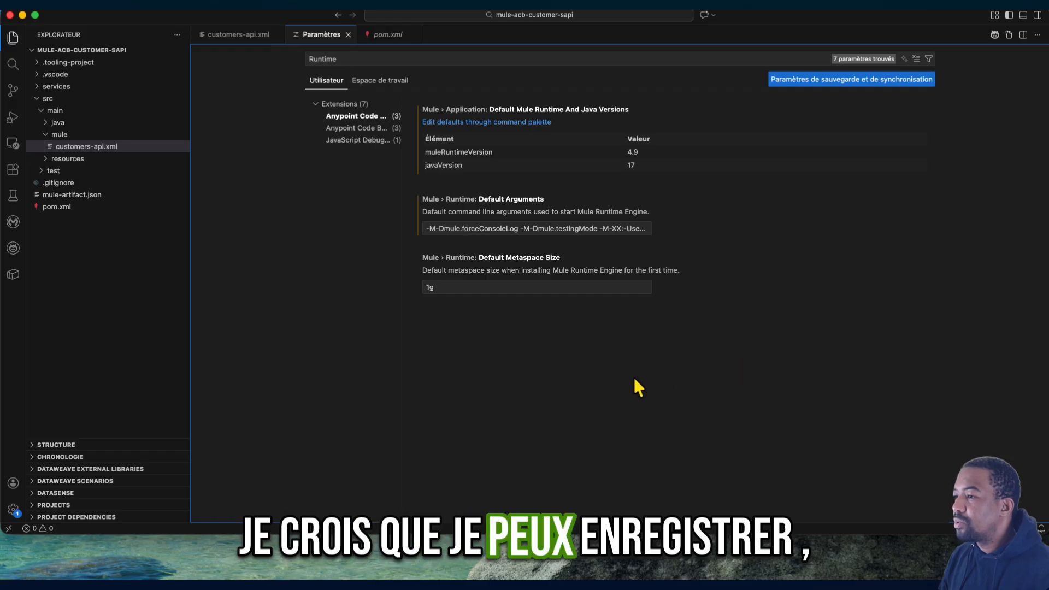
pyautogui.click(592, 228)
pyautogui.moveTo(592, 228); pyautogui.dragTo(858, 228)
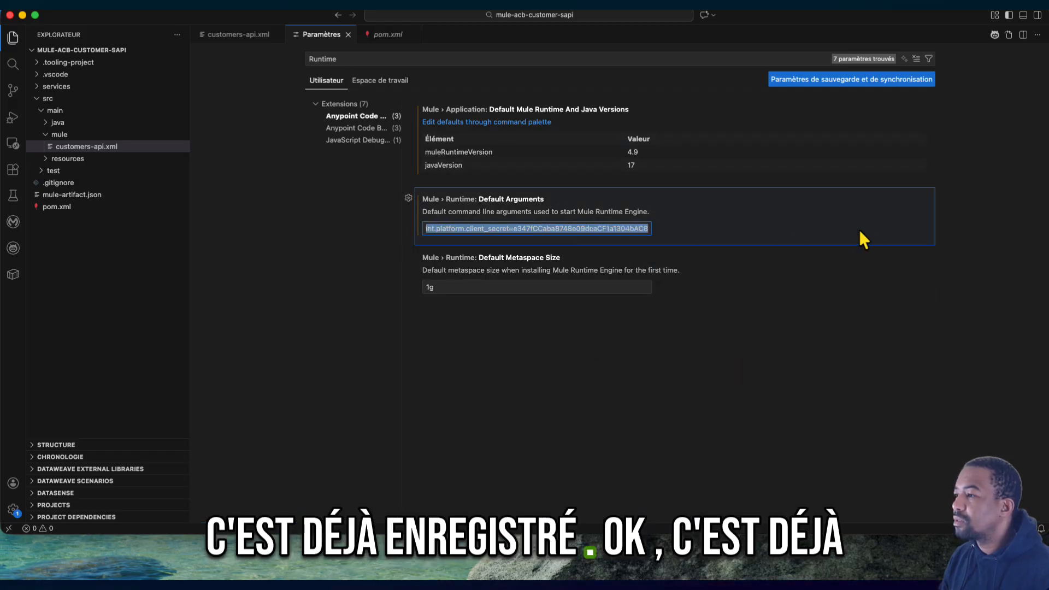
pyautogui.click(583, 332)
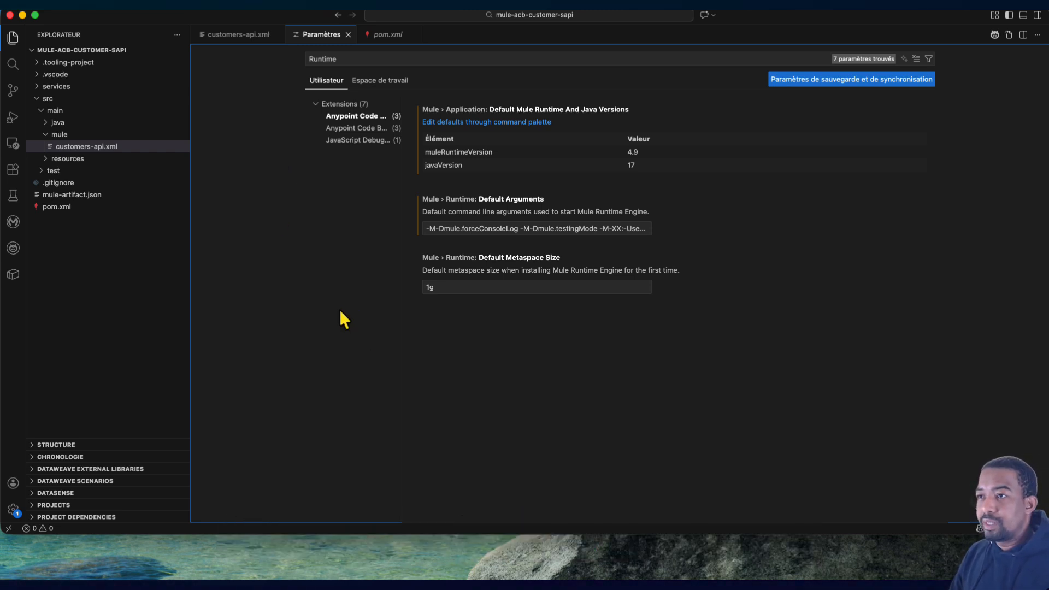
# - Run the mule-acb-customer-sapi application locally and enlarge the output area for its logs
pyautogui.click(13, 117)
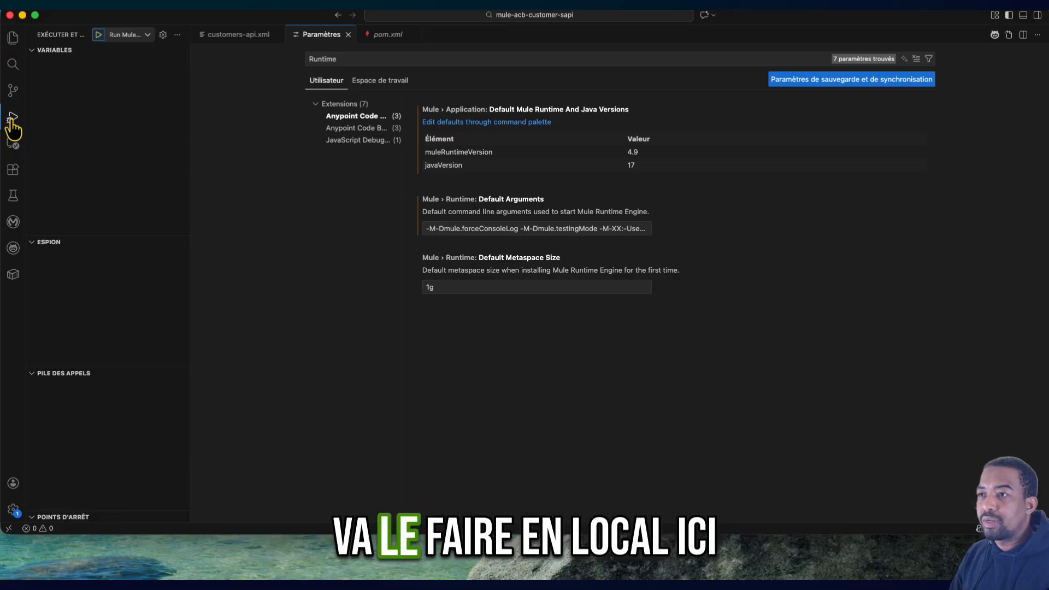
pyautogui.click(98, 34)
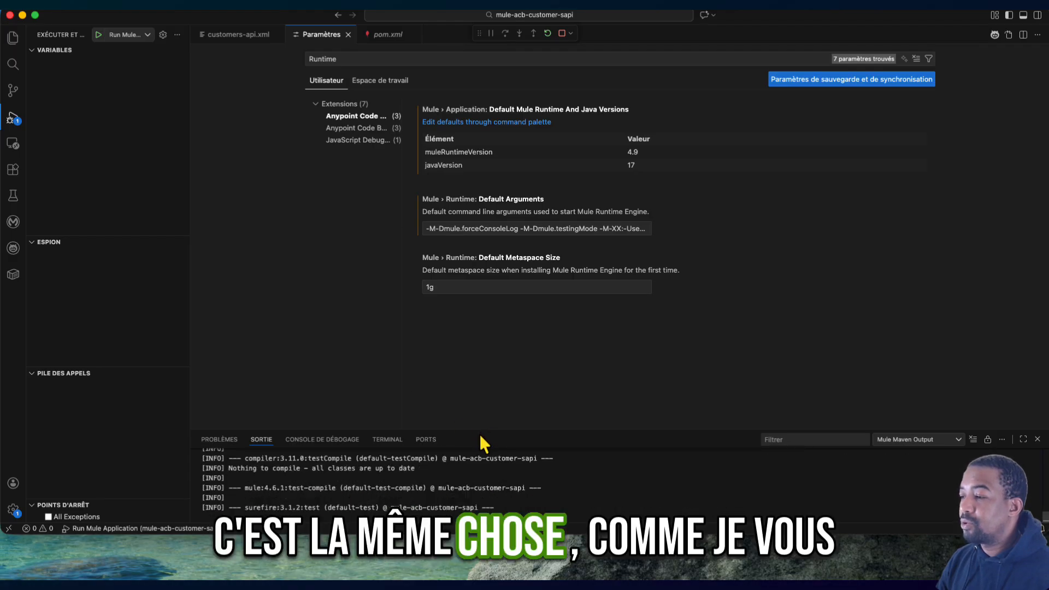
pyautogui.moveTo(479, 430); pyautogui.dragTo(496, 341)
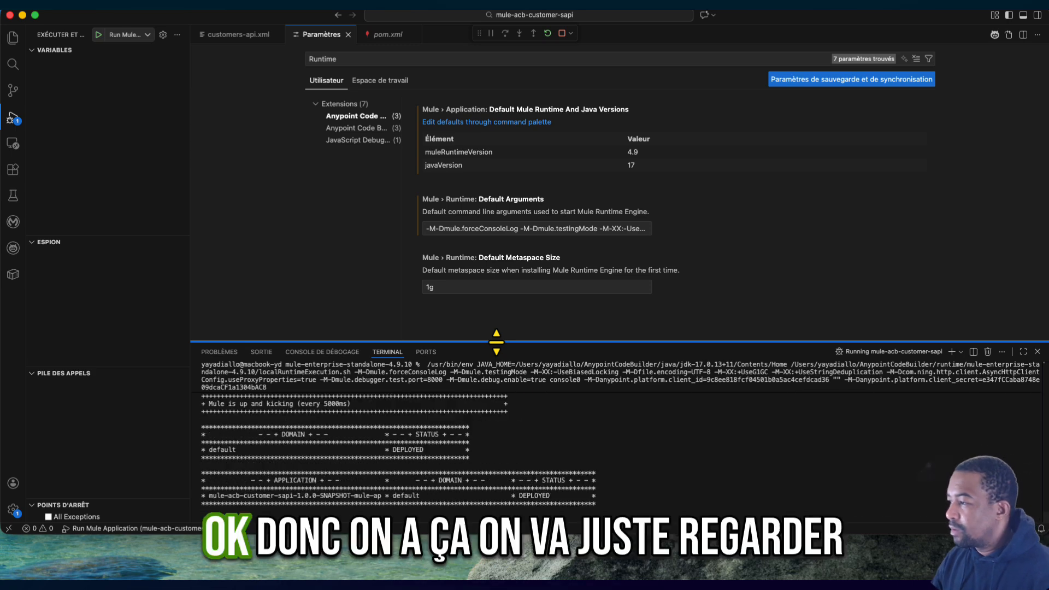
# - Examine the end of the runtime log for the deployment status, the API gatekeeper message and its API ID
pyautogui.scroll(5, 634, 443)
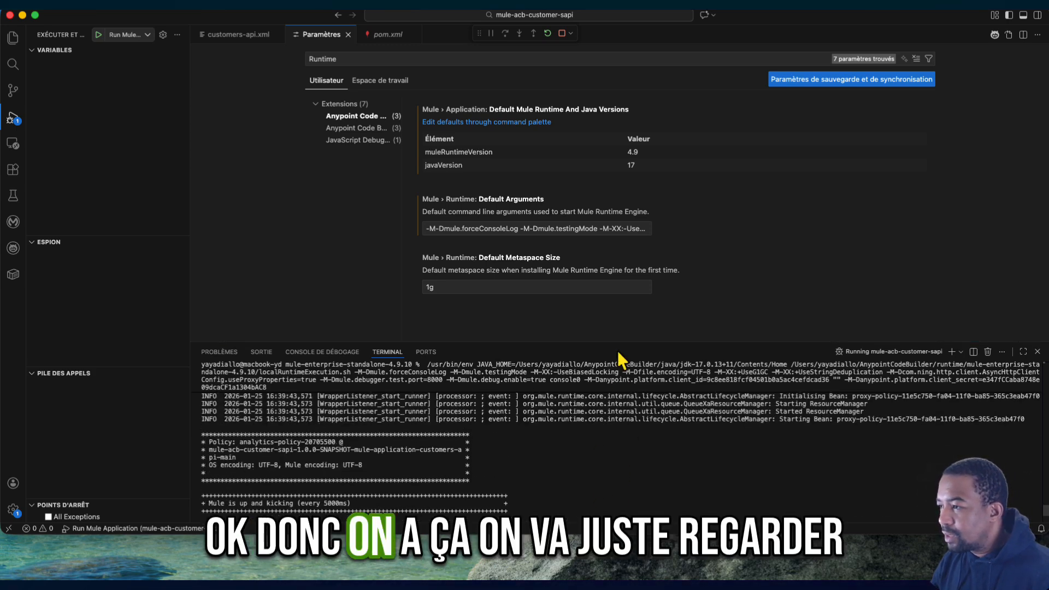
pyautogui.moveTo(619, 345); pyautogui.dragTo(620, 222)
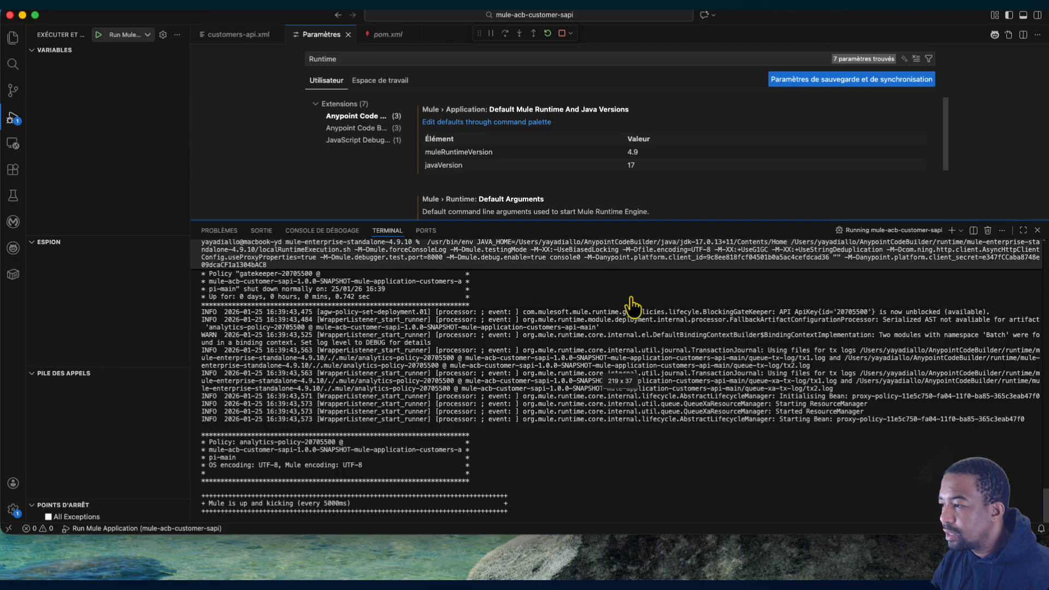
pyautogui.scroll(-3, 631, 470)
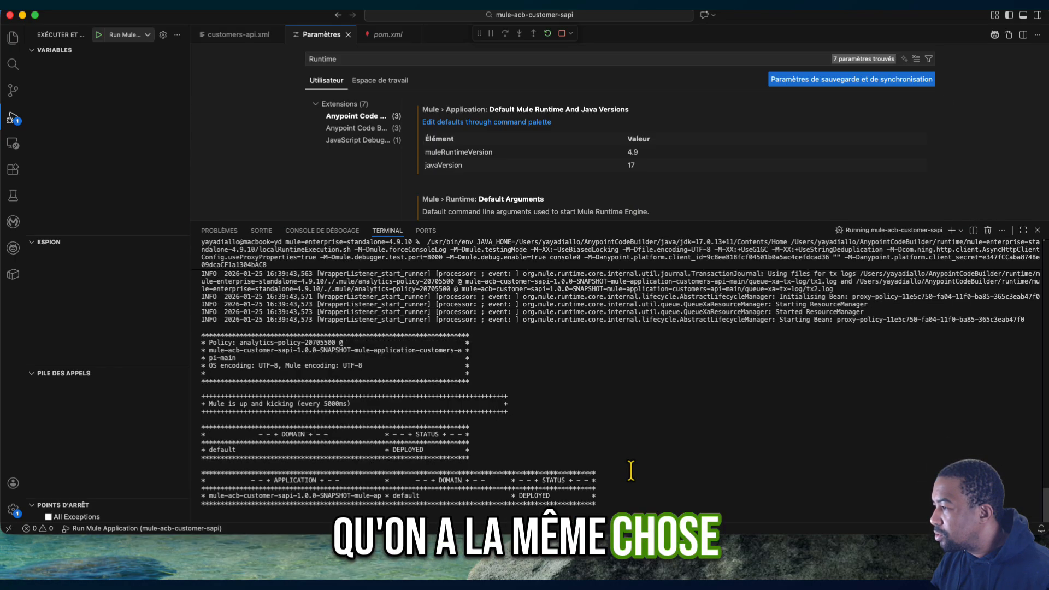
pyautogui.scroll(3, 631, 470)
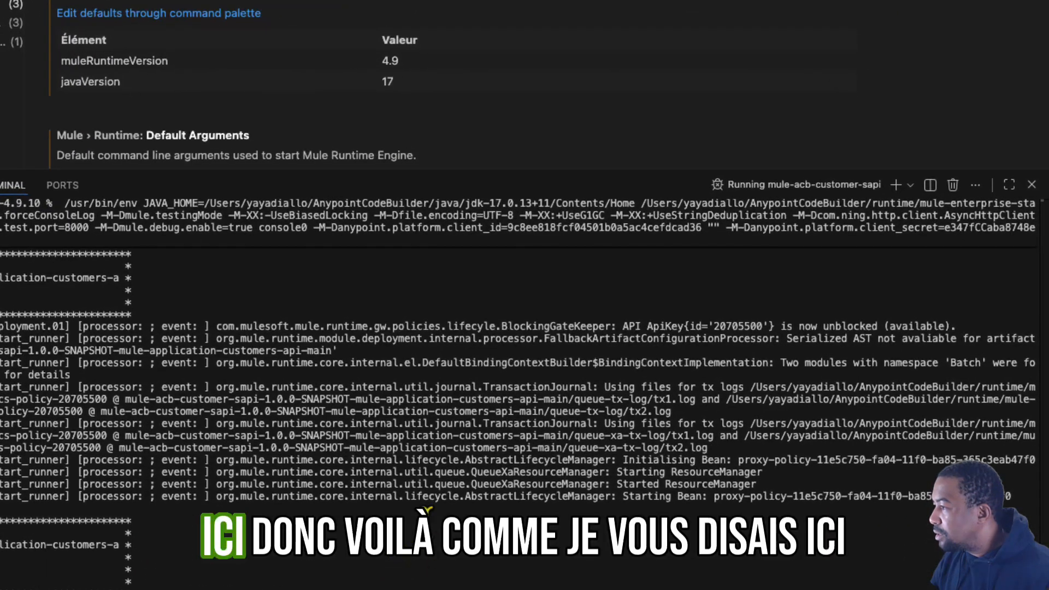
pyautogui.moveTo(617, 326); pyautogui.dragTo(967, 329)
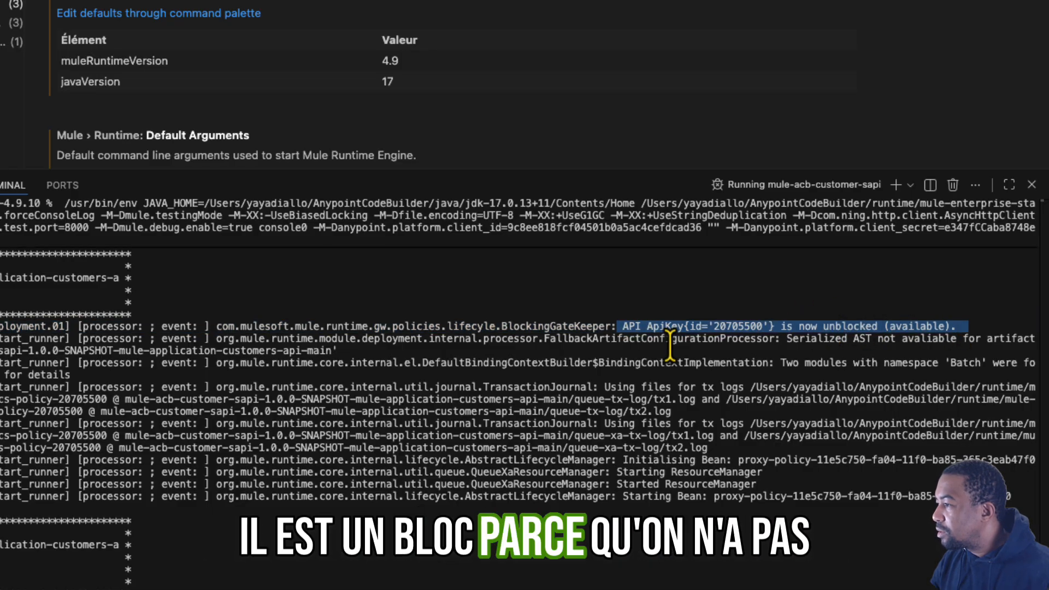
pyautogui.doubleClick(737, 326)
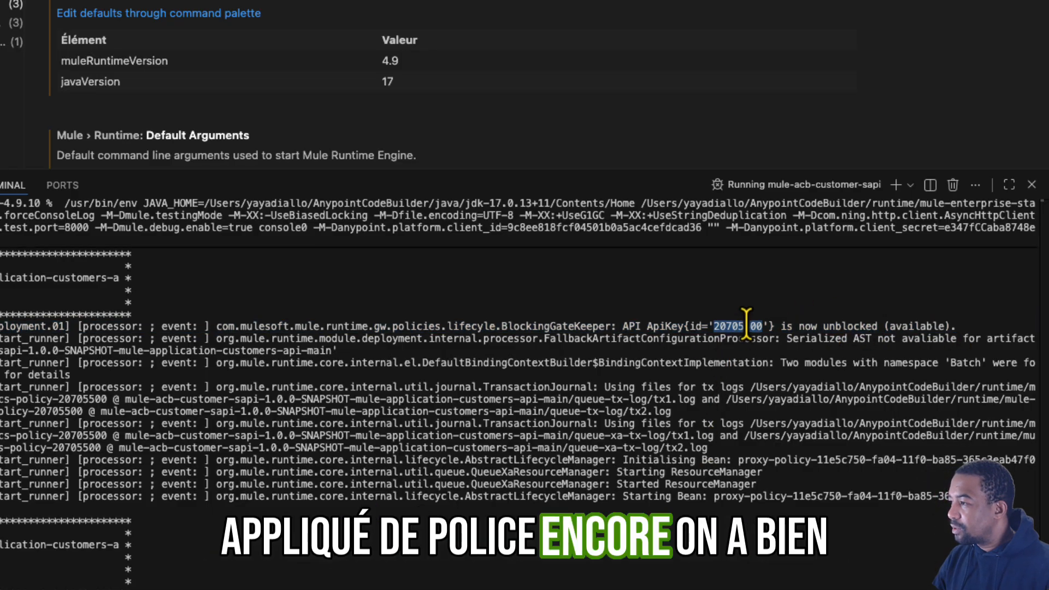
# - Examine the earlier log entries for the API's initial blocking, the GateKeeper mode and the client ID and secret validation
pyautogui.scroll(6, 688, 448)
pyautogui.scroll(10, 655, 445)
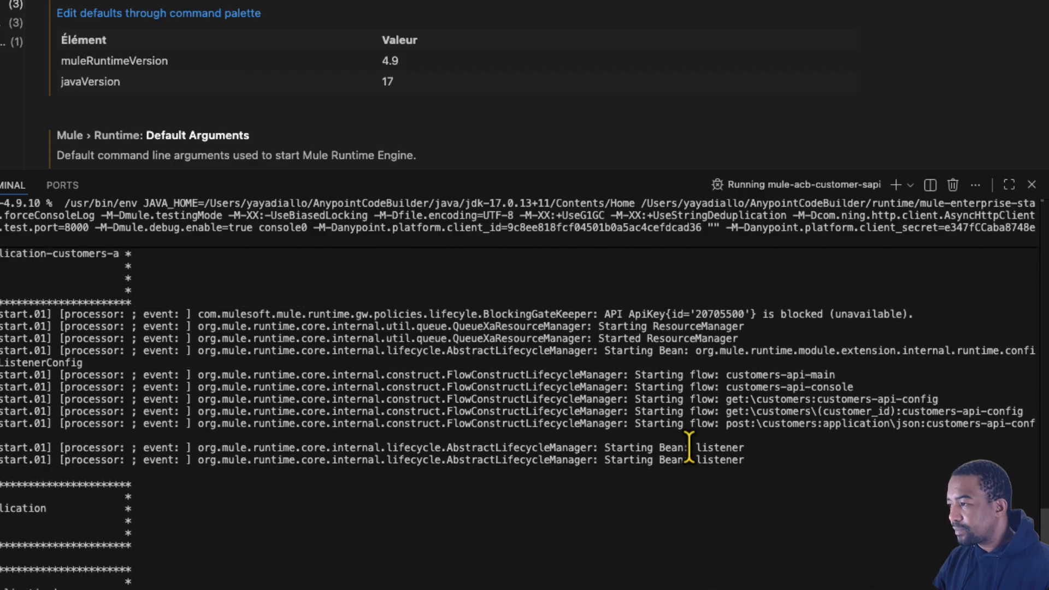
pyautogui.moveTo(600, 423); pyautogui.dragTo(809, 426)
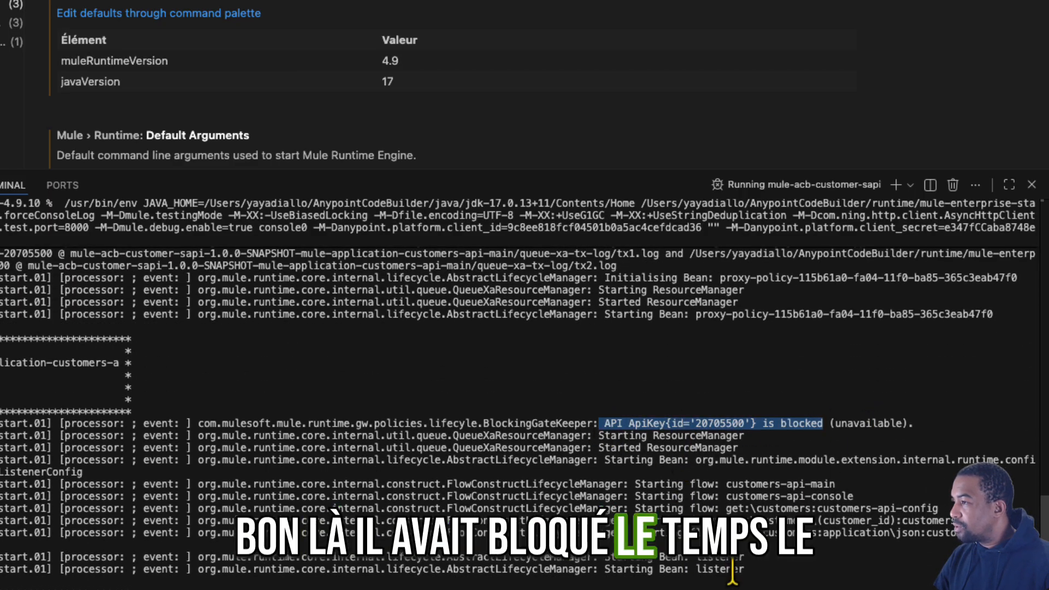
pyautogui.scroll(3, 732, 576)
pyautogui.scroll(1, 732, 575)
pyautogui.scroll(4, 686, 407)
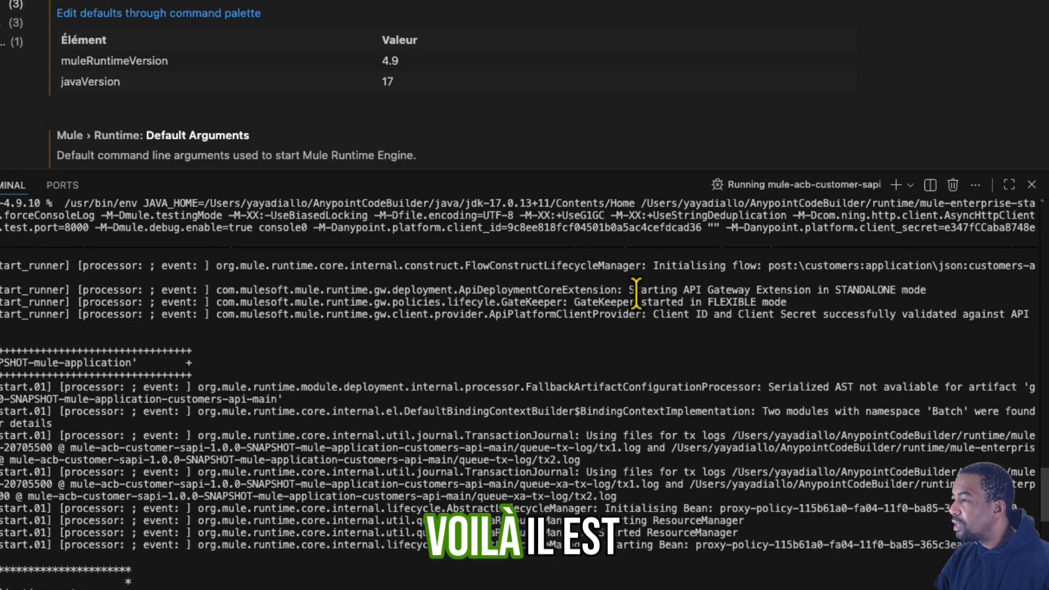
pyautogui.moveTo(732, 290); pyautogui.dragTo(855, 314)
pyautogui.click(856, 314)
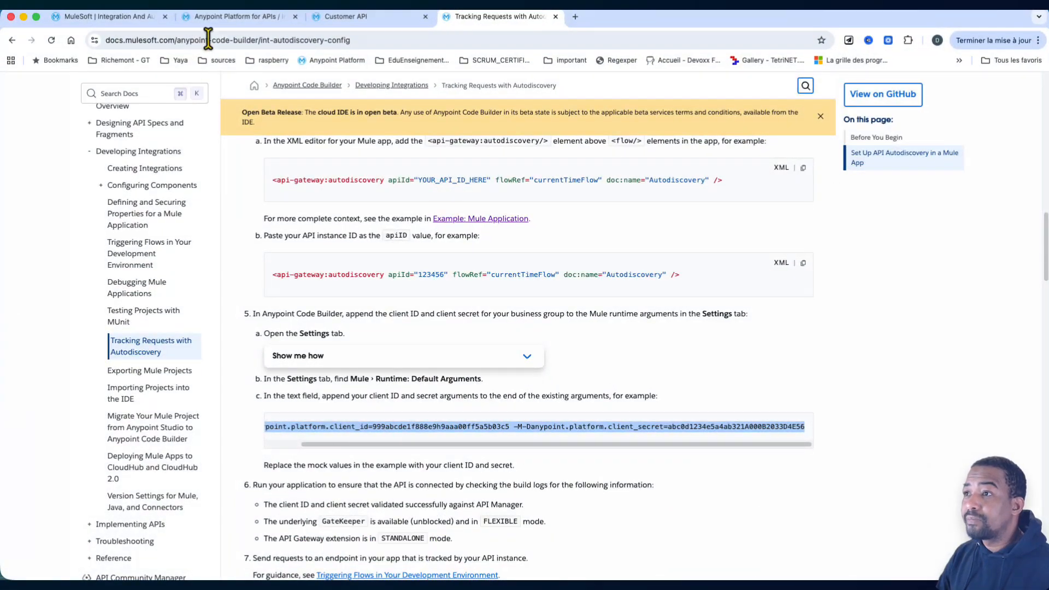
# - Switch to API Manager in Chrome, check the Customer API summary, and return to the API instances list and refresh it
pyautogui.click(229, 17)
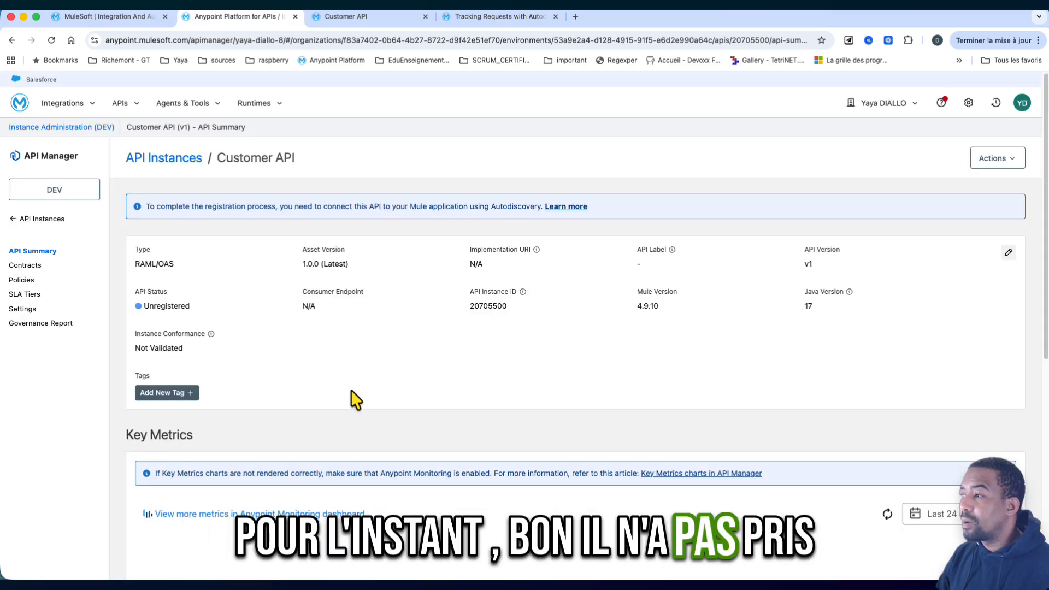
pyautogui.click(54, 220)
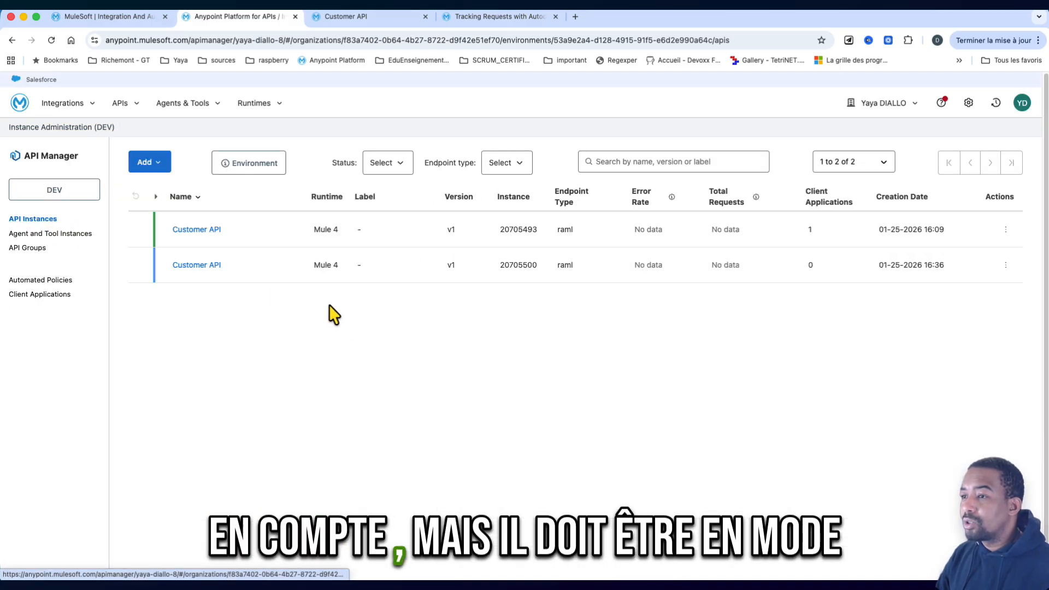
pyautogui.click(50, 40)
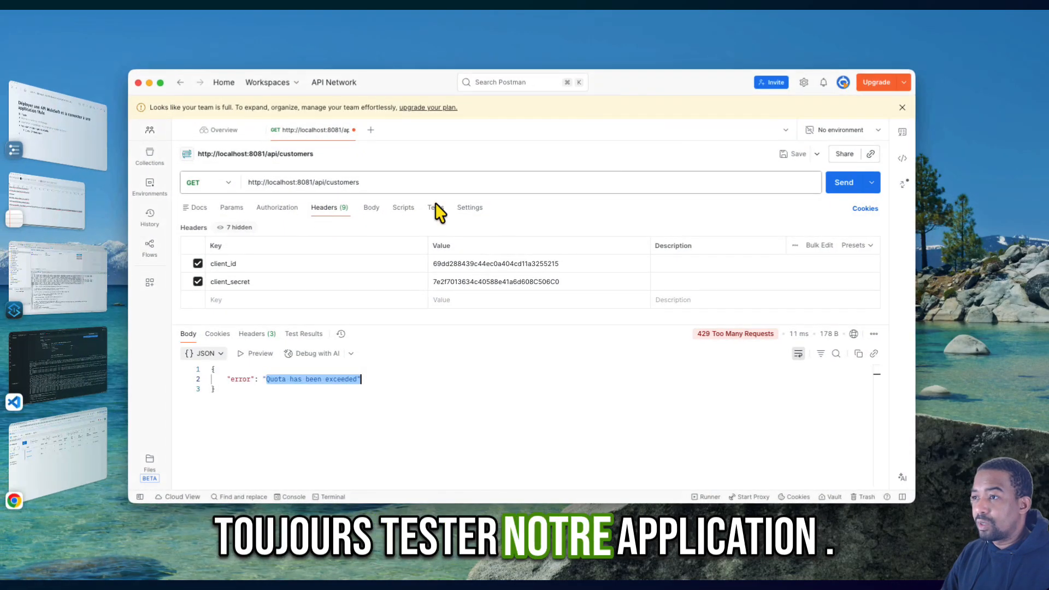
pyautogui.click(843, 185)
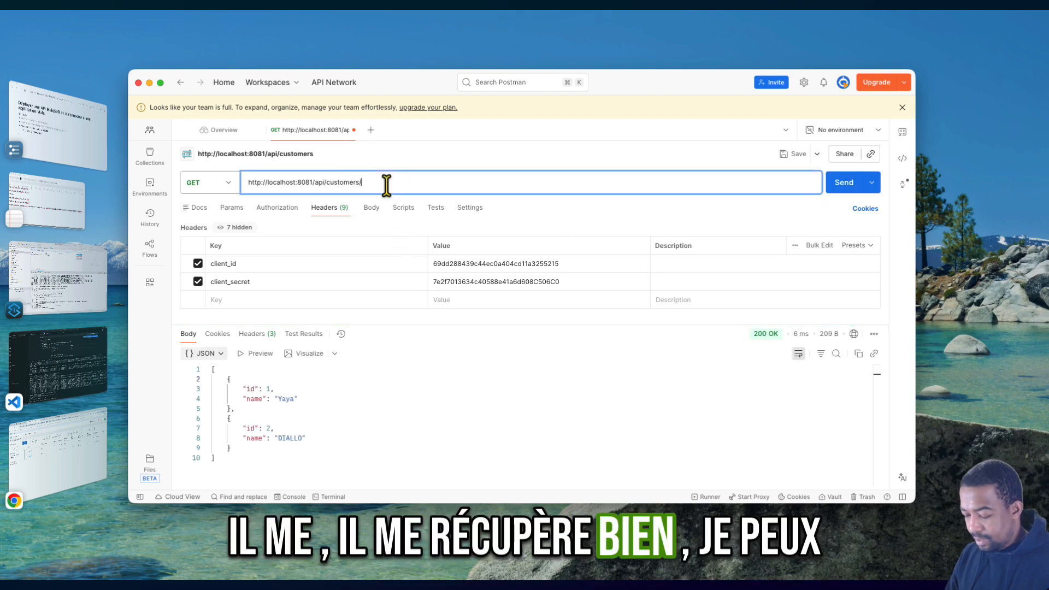
pyautogui.write('/1233')
pyautogui.click(843, 182)
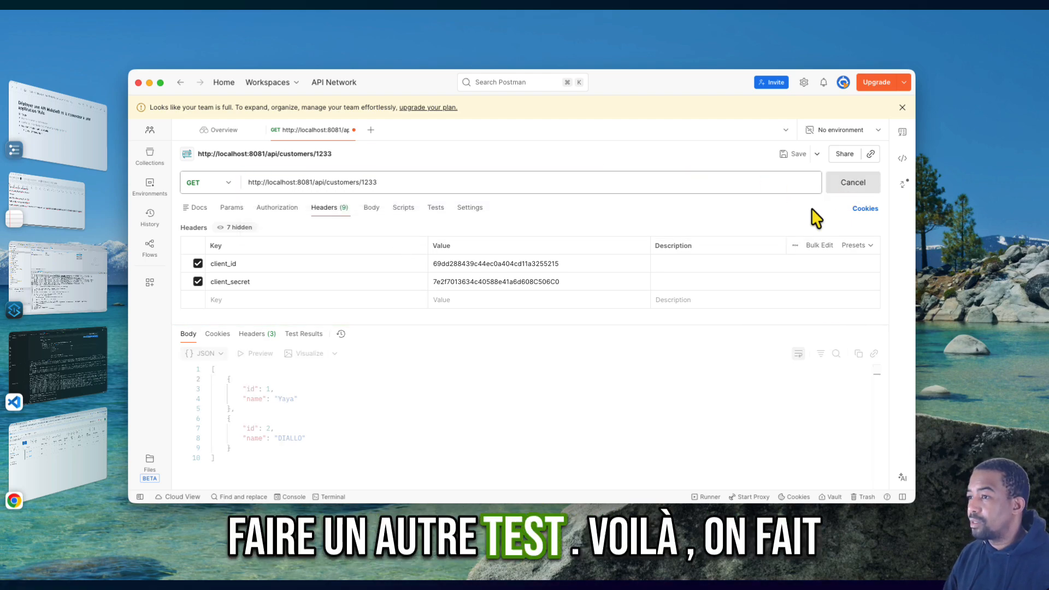
# - Refresh the API instances list in Chrome, open Customer API instance 20705500 and check its status and Mule version
pyautogui.press('super+Tab')
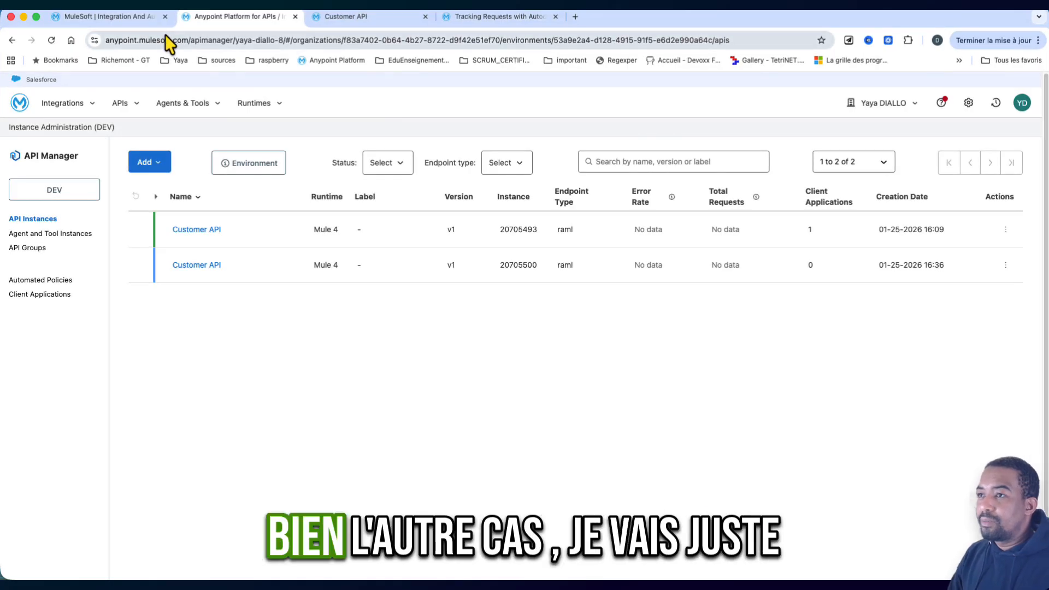
pyautogui.click(52, 41)
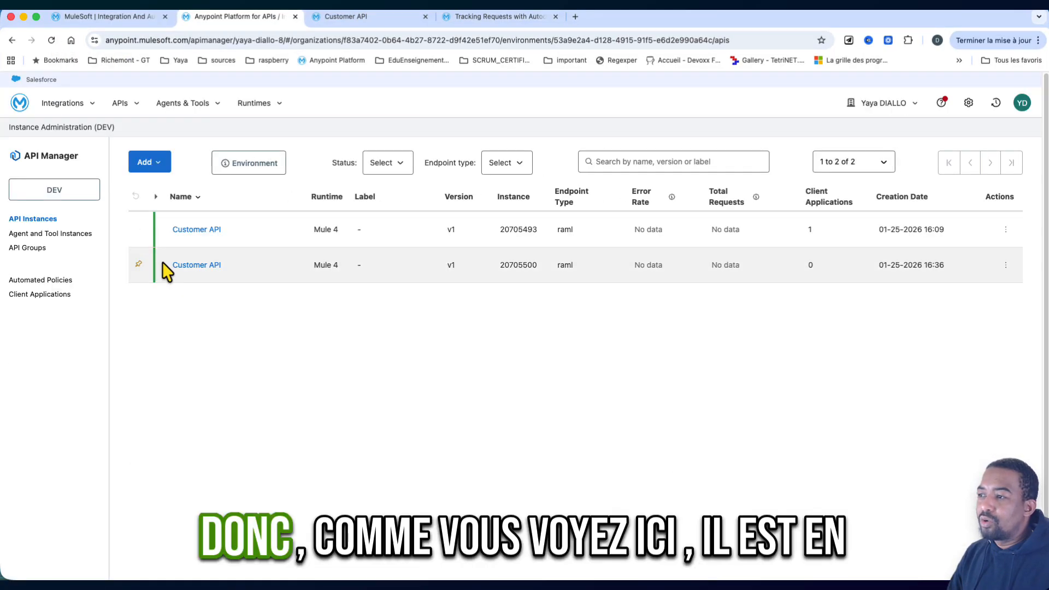
pyautogui.click(192, 266)
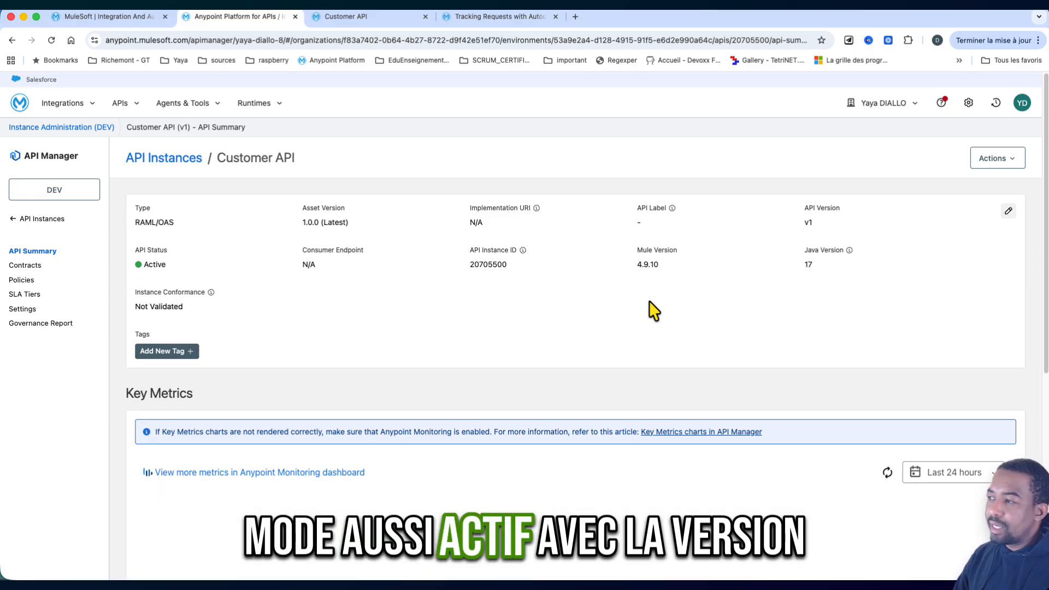
pyautogui.moveTo(629, 265); pyautogui.dragTo(688, 273)
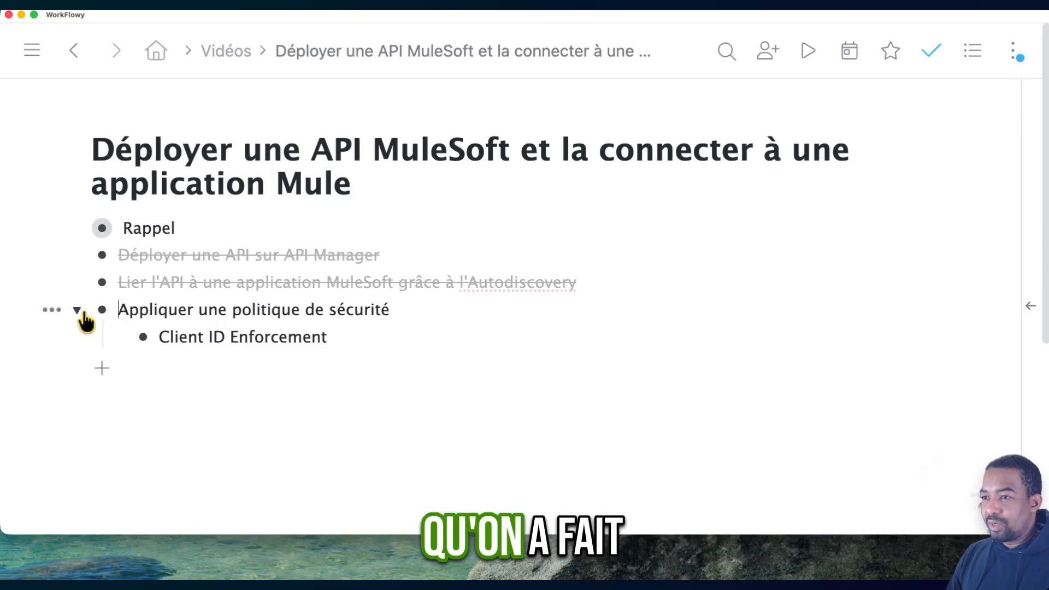
# - Mark the outline item "Appliquer une politique de sécurité" as complete in WorkFlowy
pyautogui.click(51, 308)
pyautogui.click(115, 406)
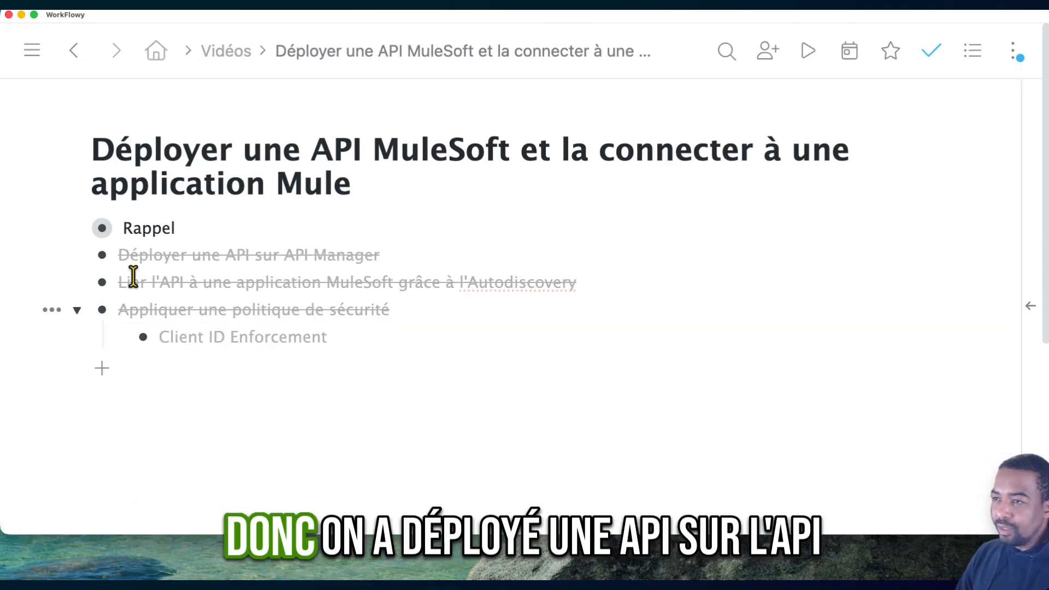